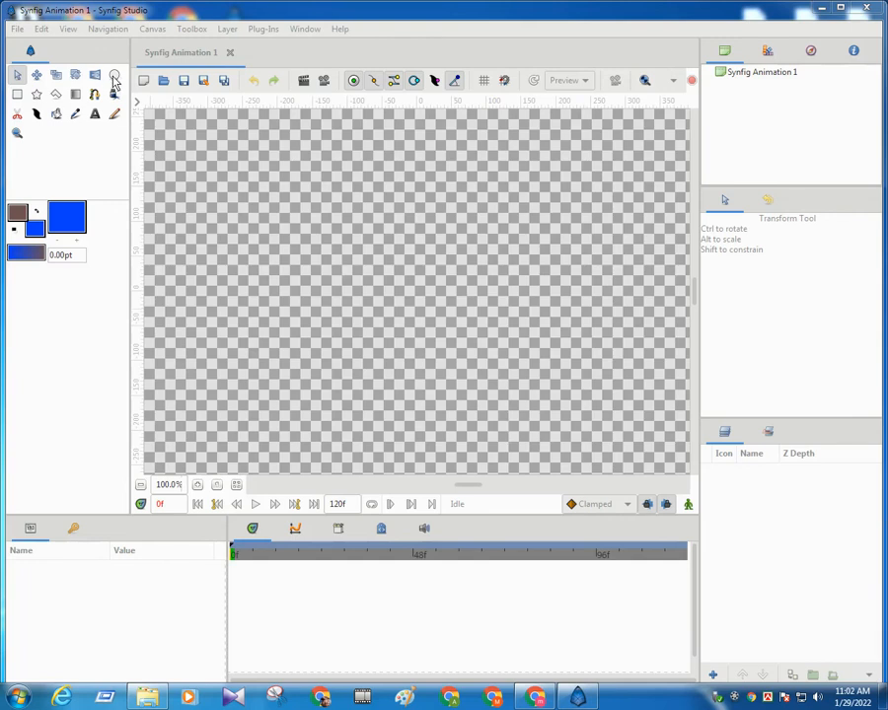
# - Draw a blue circle with a radius of about 105 px in the upper-left area of the canvas, using the circle layer type
pyautogui.click(115, 77)
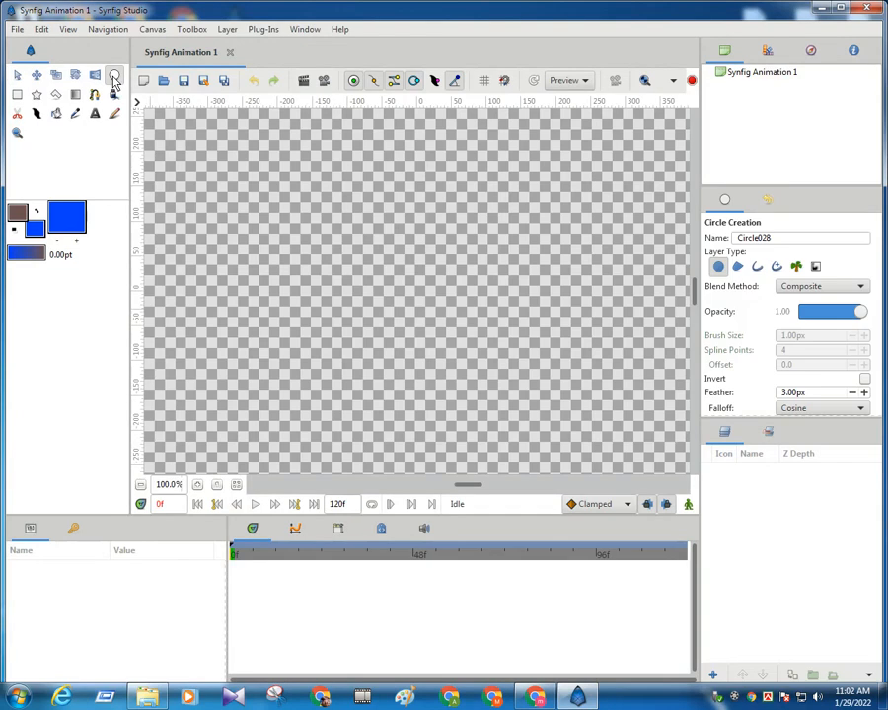
pyautogui.click(758, 269)
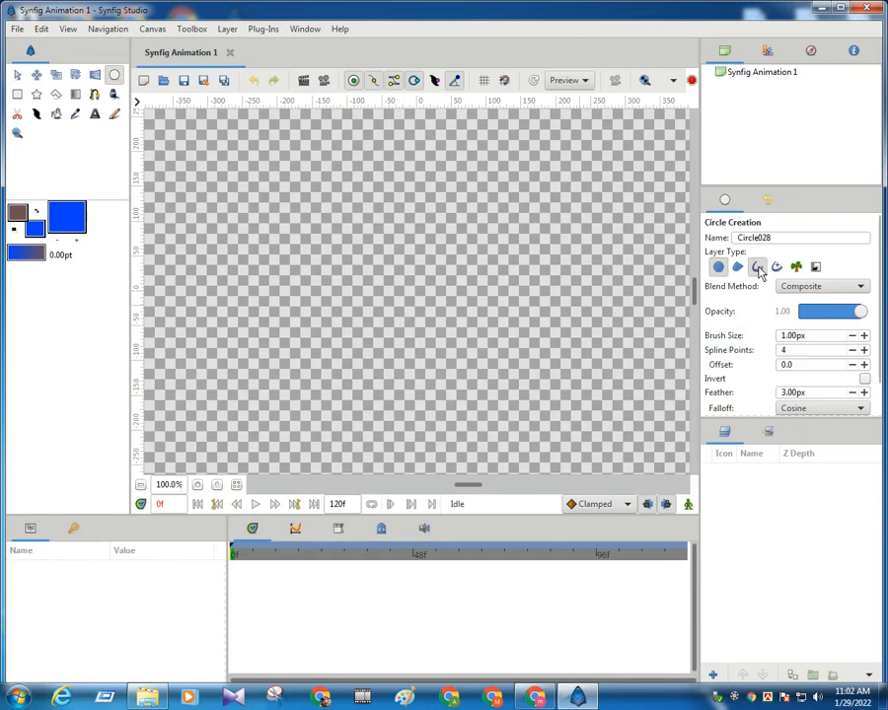
pyautogui.click(760, 274)
pyautogui.click(757, 268)
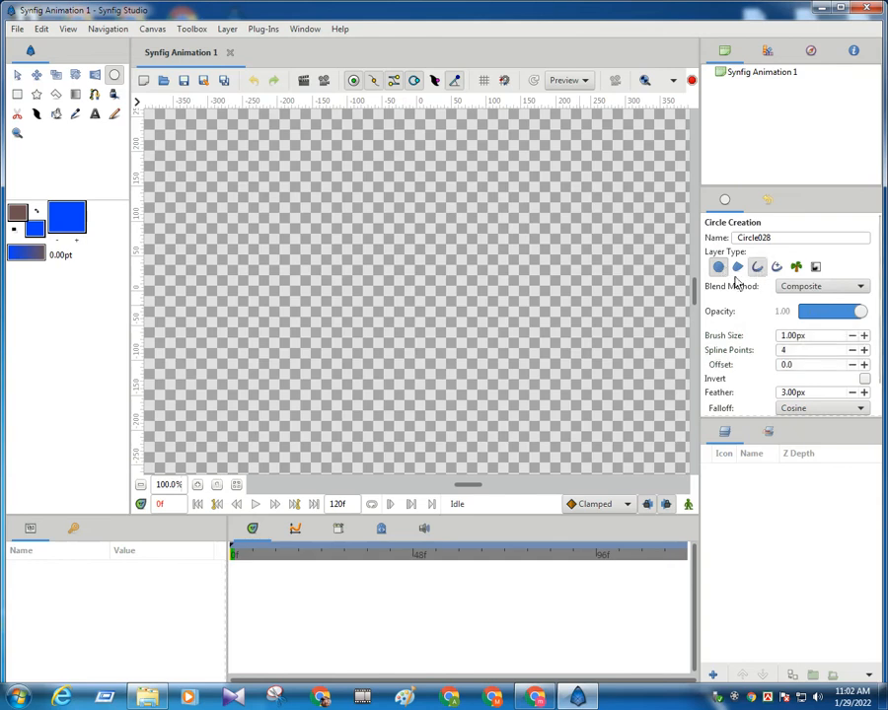
pyautogui.click(718, 267)
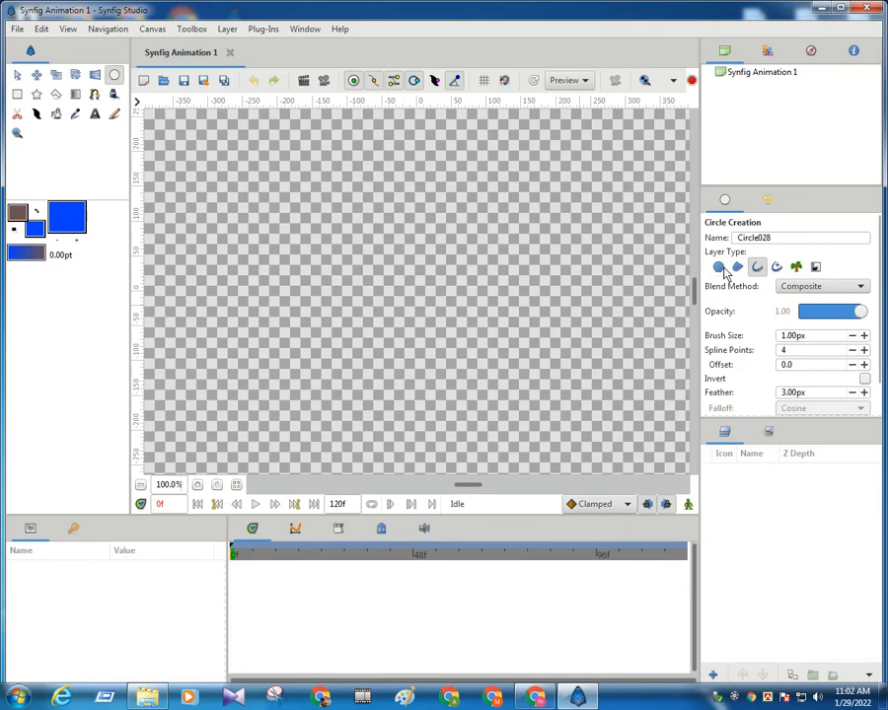
pyautogui.click(720, 268)
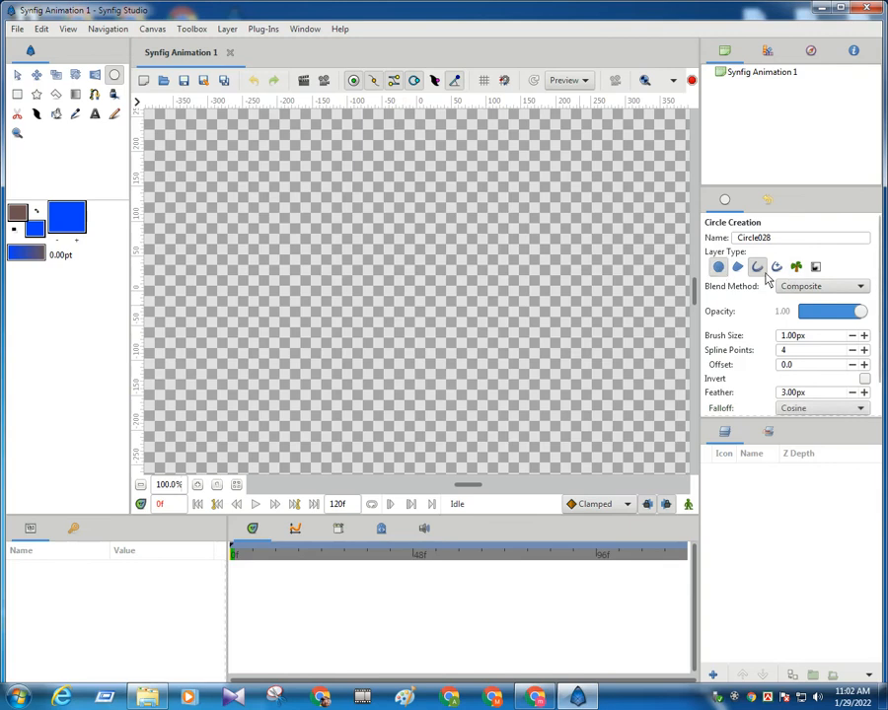
pyautogui.click(759, 267)
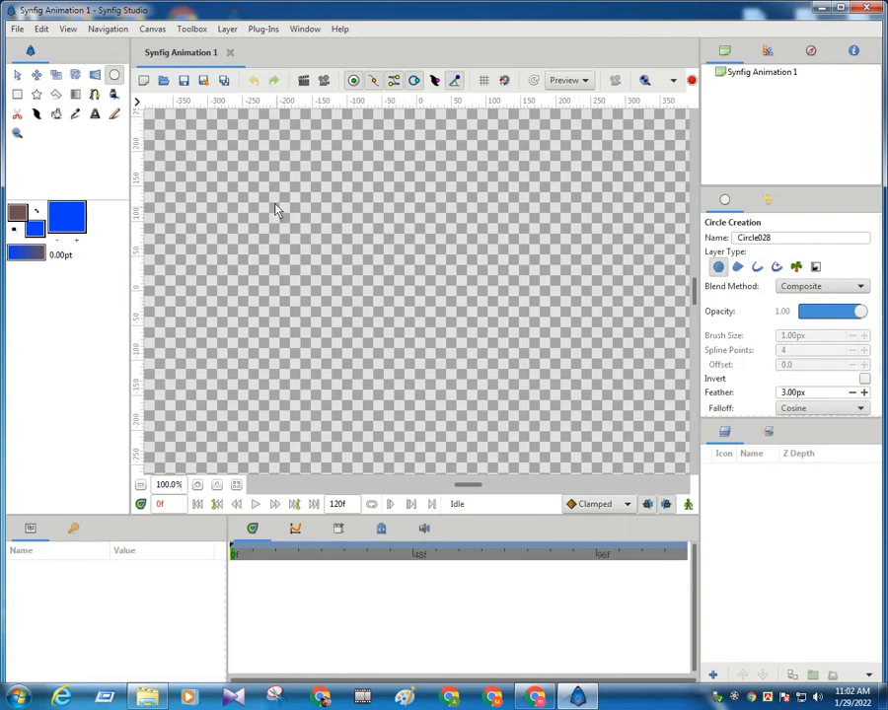
pyautogui.moveTo(266, 189); pyautogui.dragTo(337, 256)
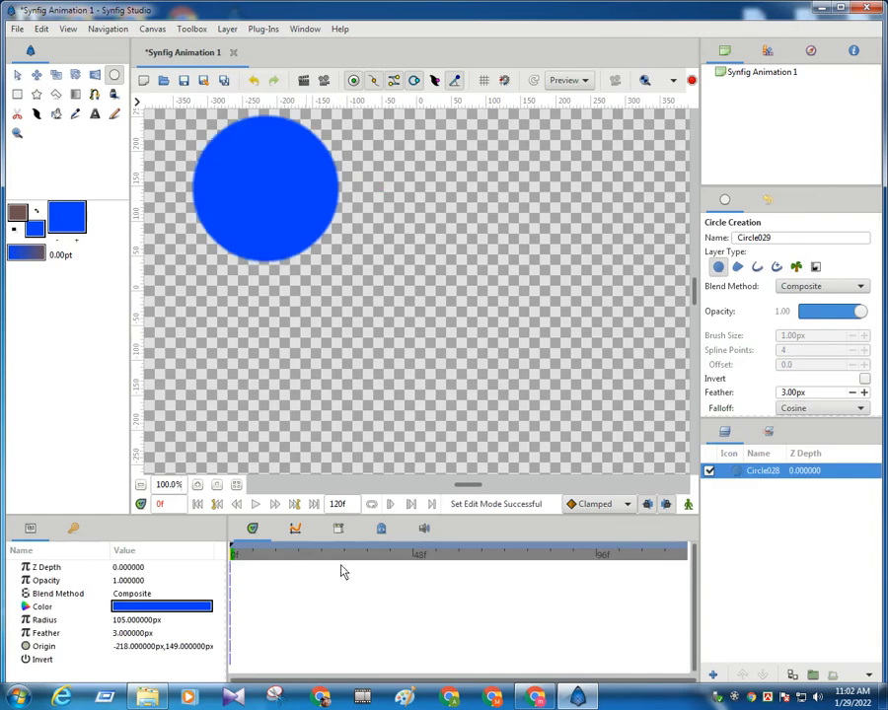
# - Try to enlarge the blue circle by its radius handle and move it by its centre handle
pyautogui.click(141, 484)
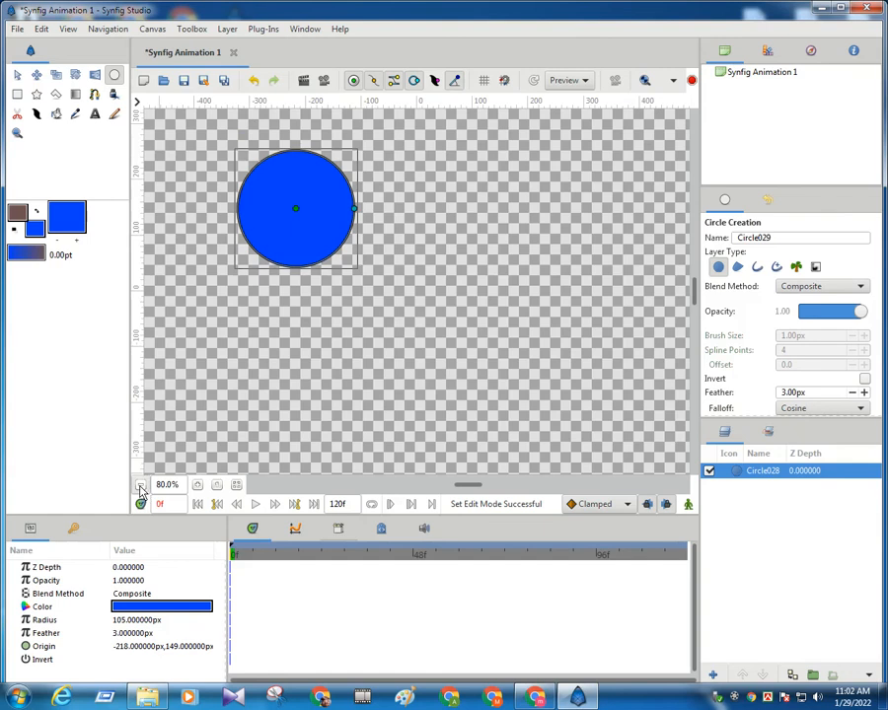
pyautogui.click(140, 486)
pyautogui.click(140, 486)
pyautogui.click(140, 487)
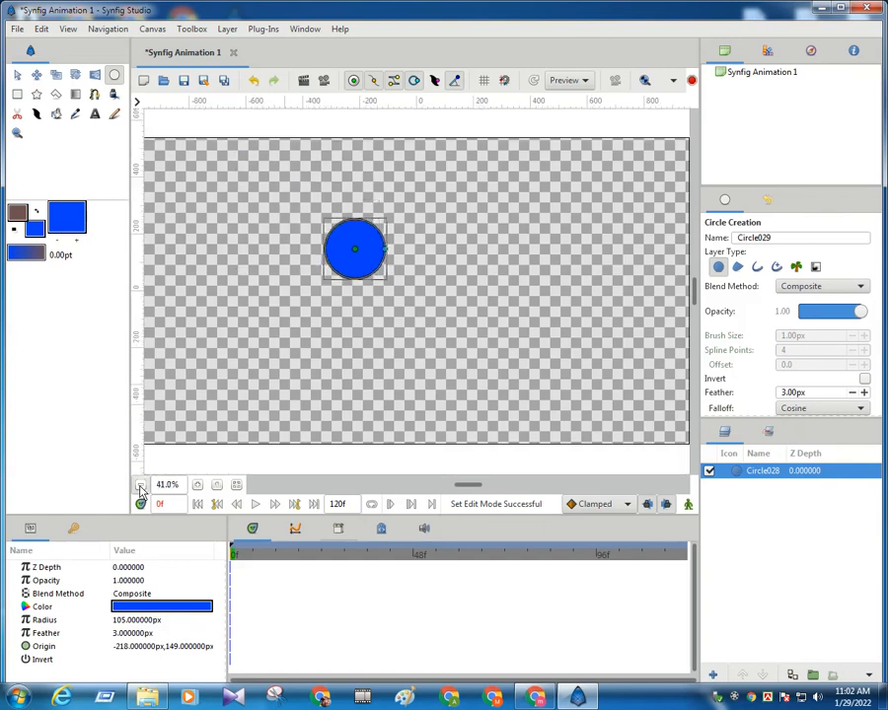
pyautogui.click(140, 486)
pyautogui.click(197, 486)
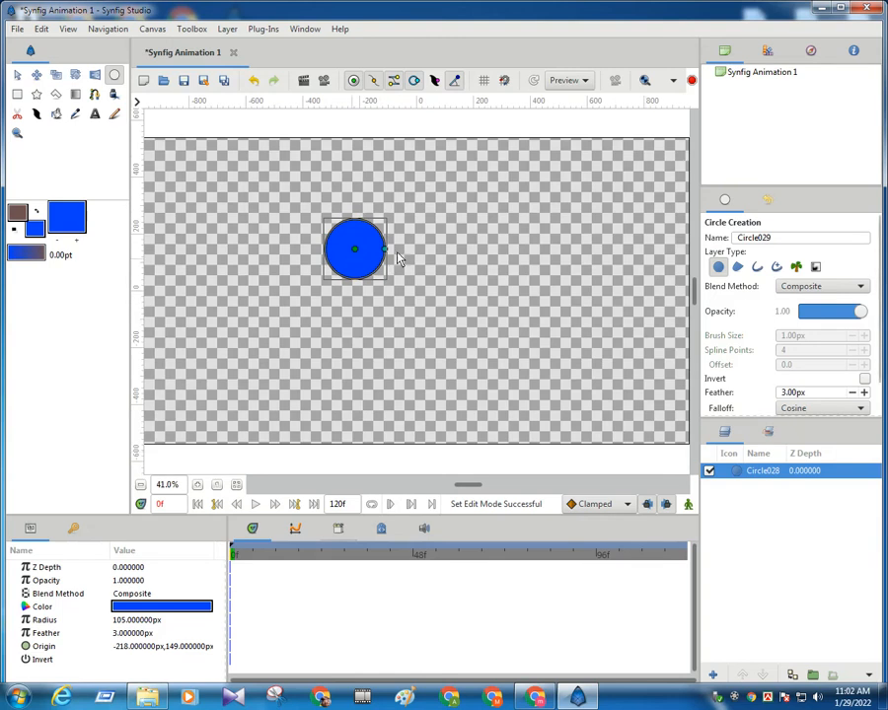
pyautogui.moveTo(384, 249); pyautogui.dragTo(421, 249)
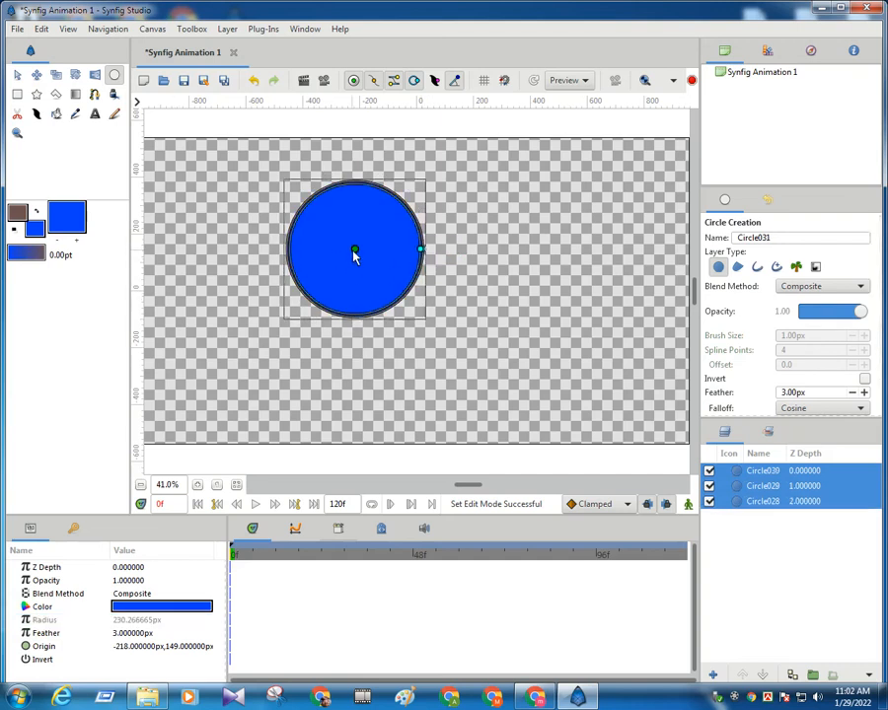
pyautogui.moveTo(358, 255); pyautogui.dragTo(493, 318)
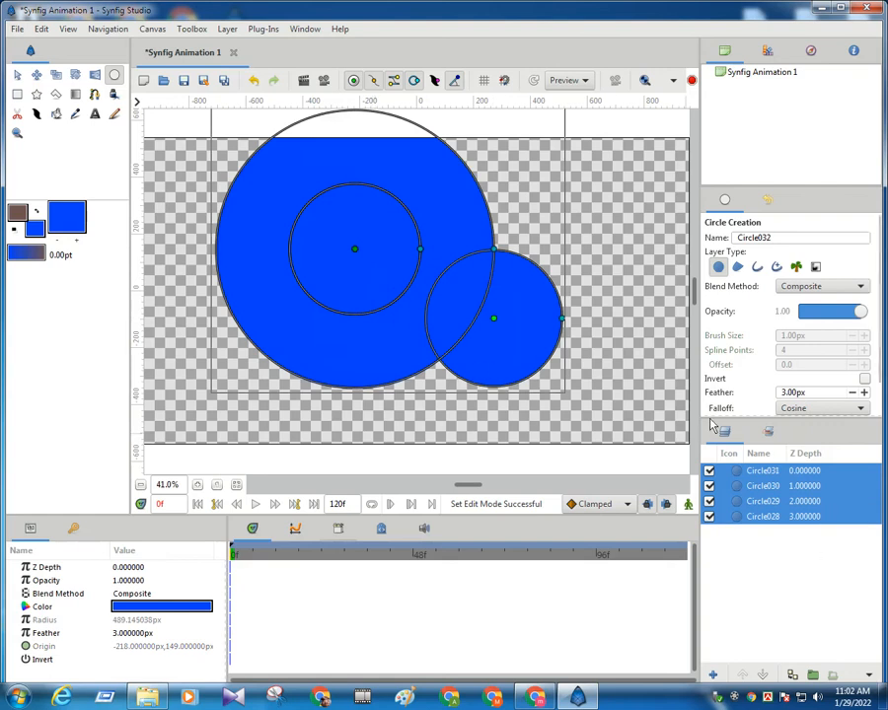
# - Undo all the circle drawing and resizing so far
pyautogui.click(254, 80)
pyautogui.click(254, 82)
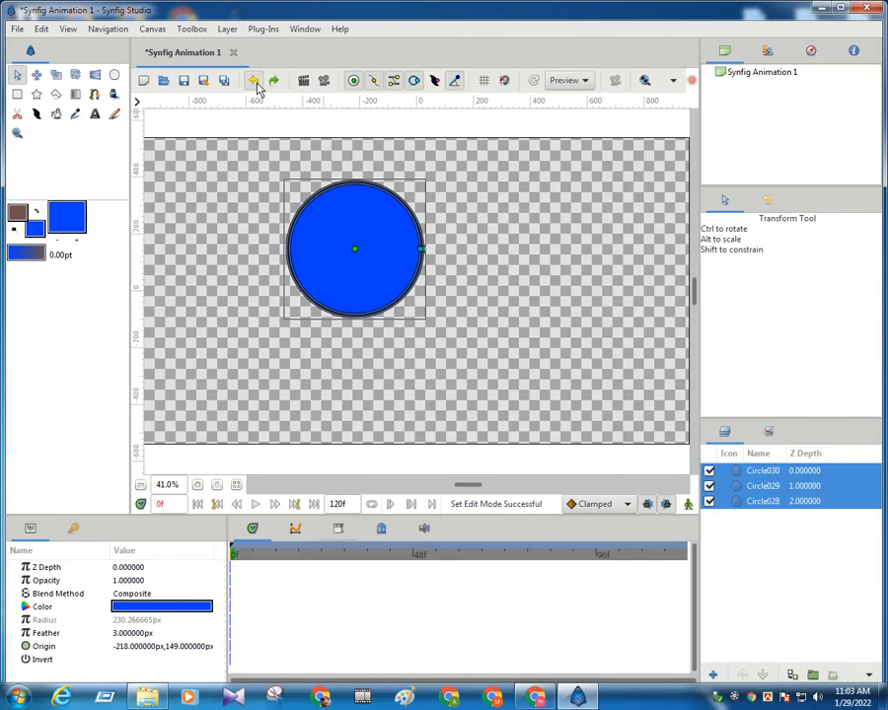
pyautogui.click(254, 83)
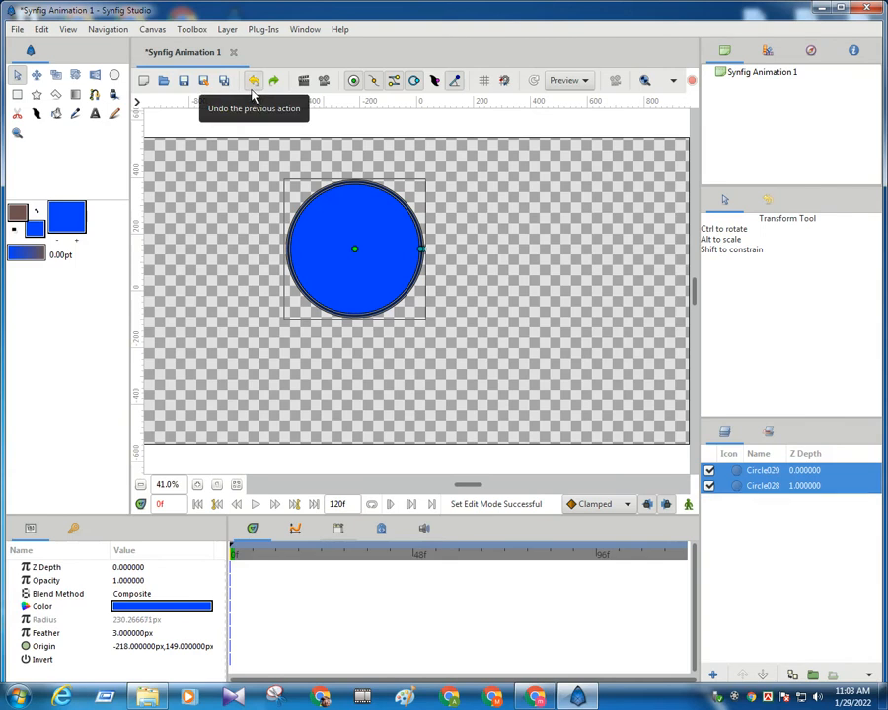
pyautogui.click(253, 87)
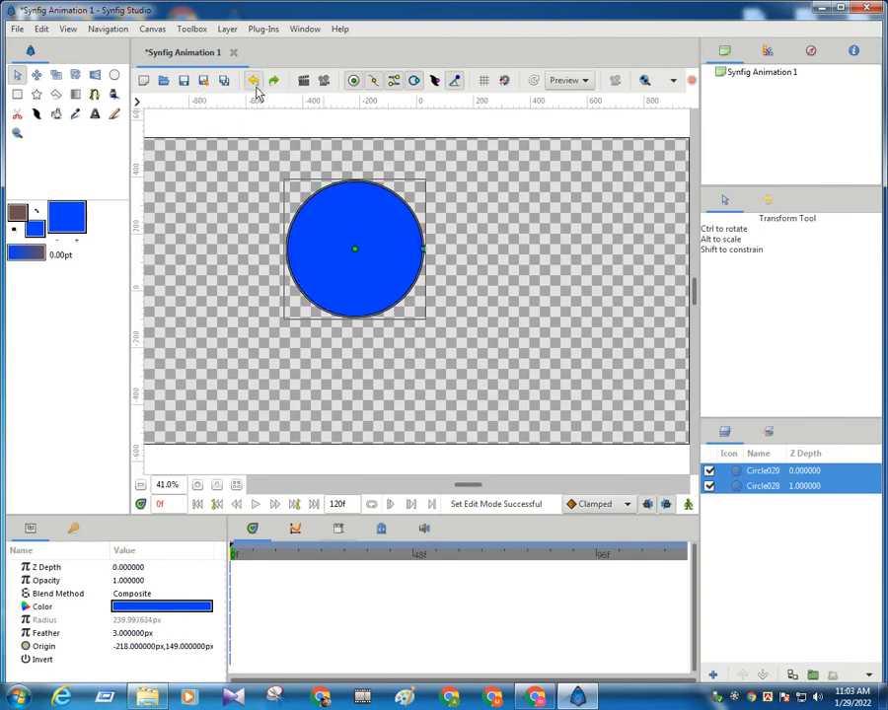
pyautogui.click(254, 84)
pyautogui.click(254, 84)
pyautogui.click(255, 83)
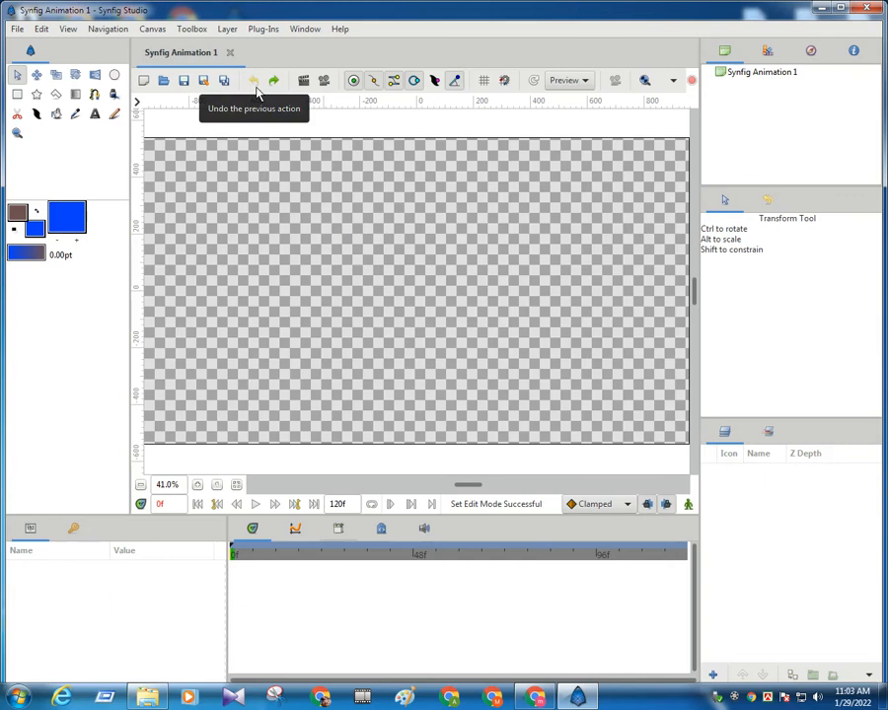
# - Draw a blue circle with a radius of about 266 px, centred at about -425, 225 px, as a circle layer
pyautogui.click(114, 77)
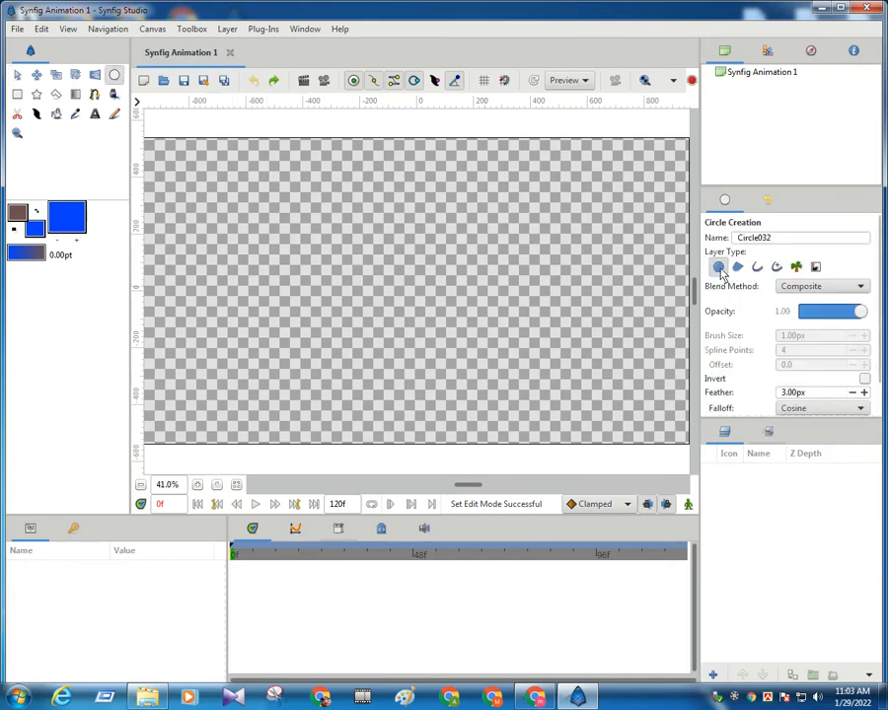
pyautogui.moveTo(296, 230); pyautogui.dragTo(373, 300)
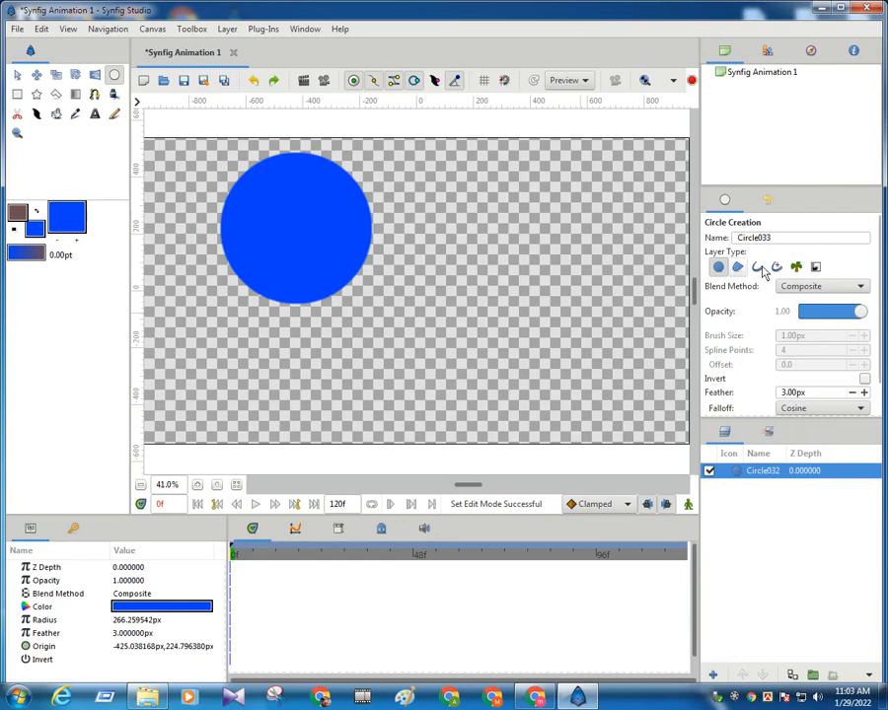
# - Review the circle creation options, including the blend method choices, opacity, invert, feather and falloff
pyautogui.click(815, 290)
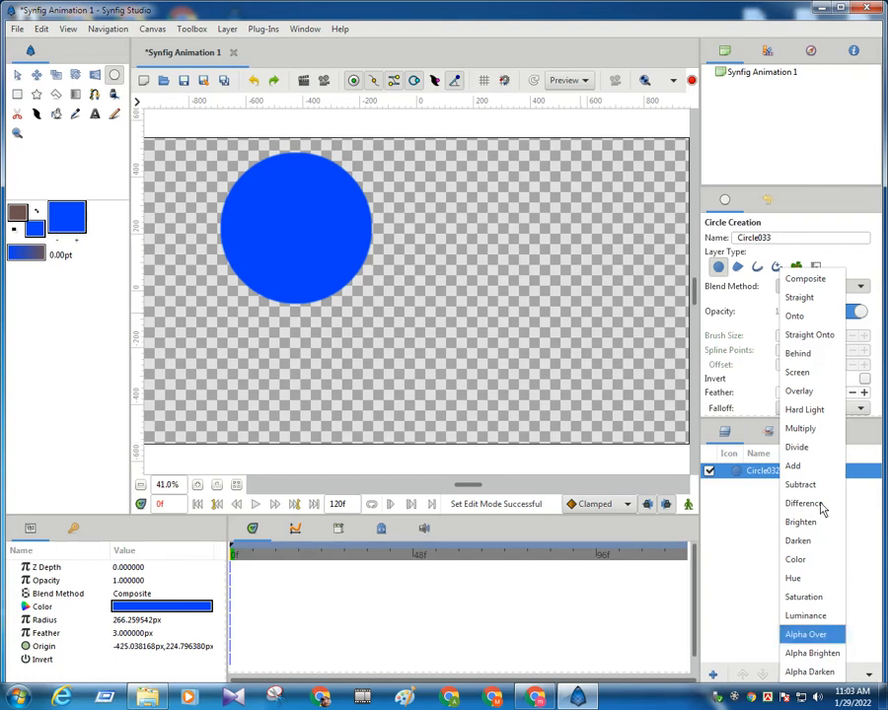
pyautogui.click(858, 285)
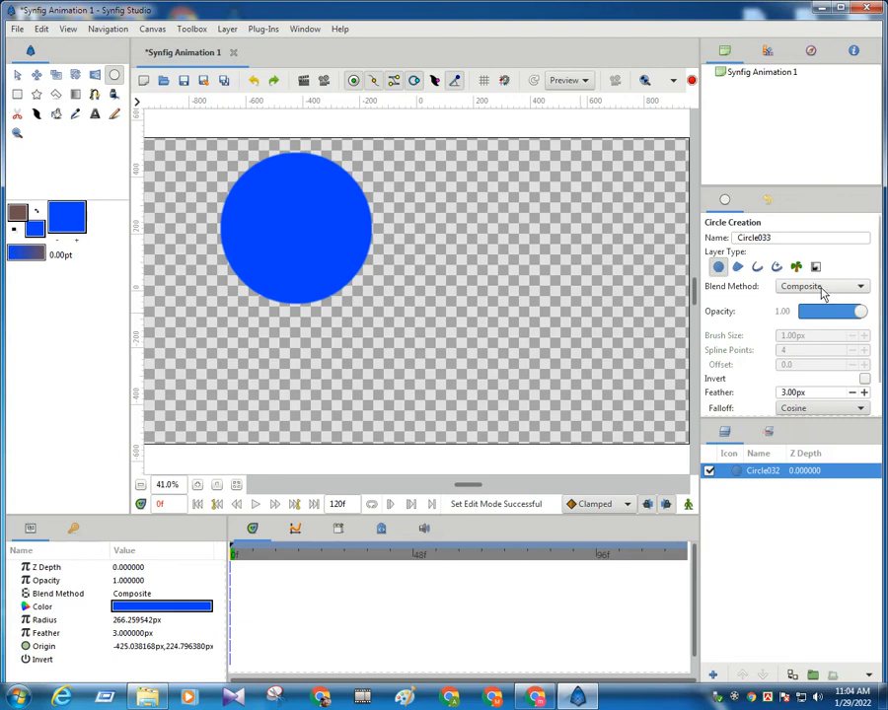
pyautogui.click(822, 288)
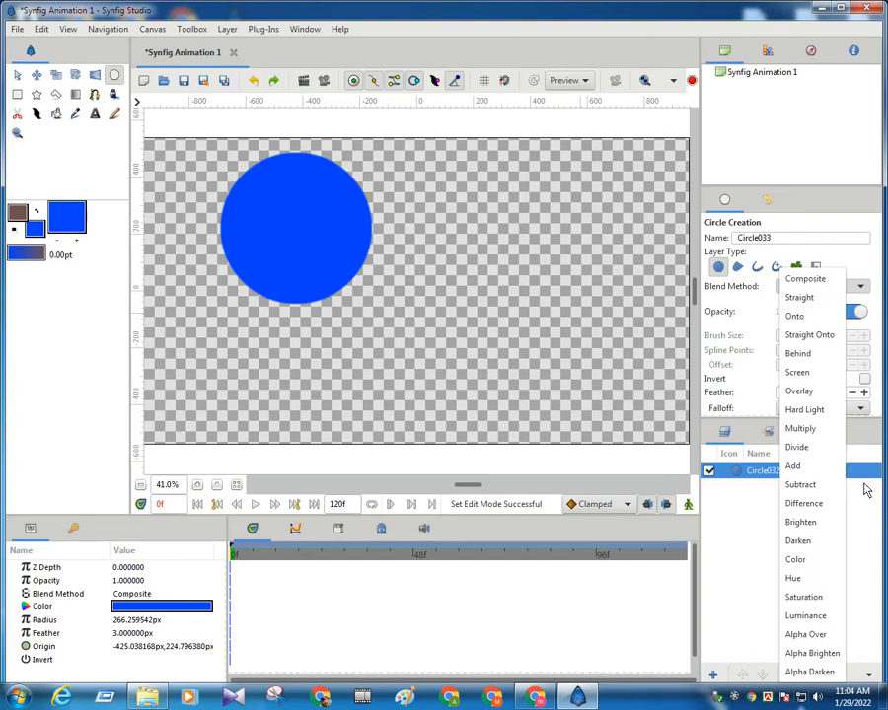
pyautogui.click(852, 286)
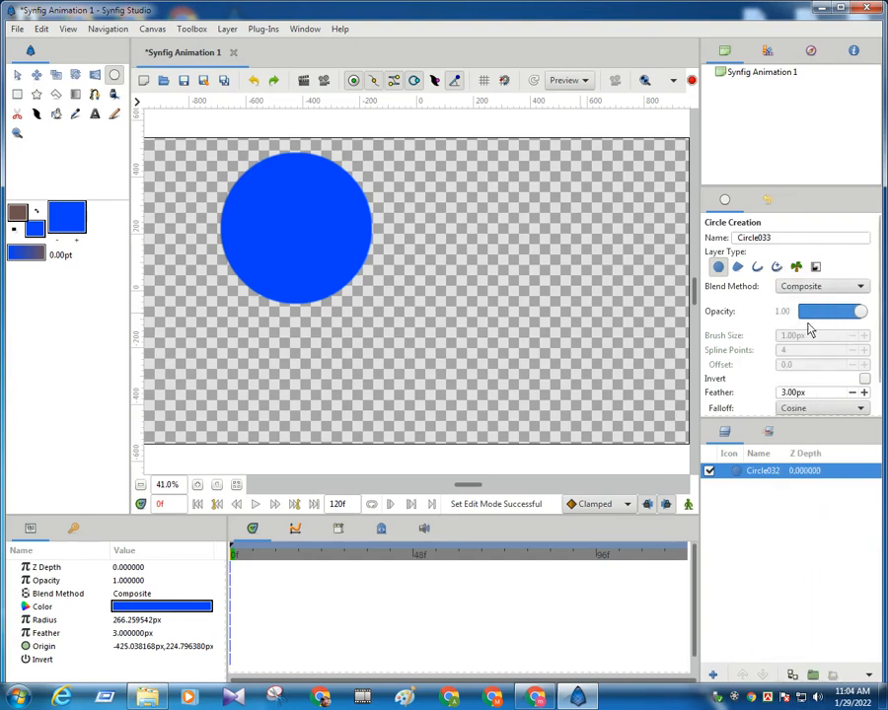
pyautogui.scroll(-1, 771, 353)
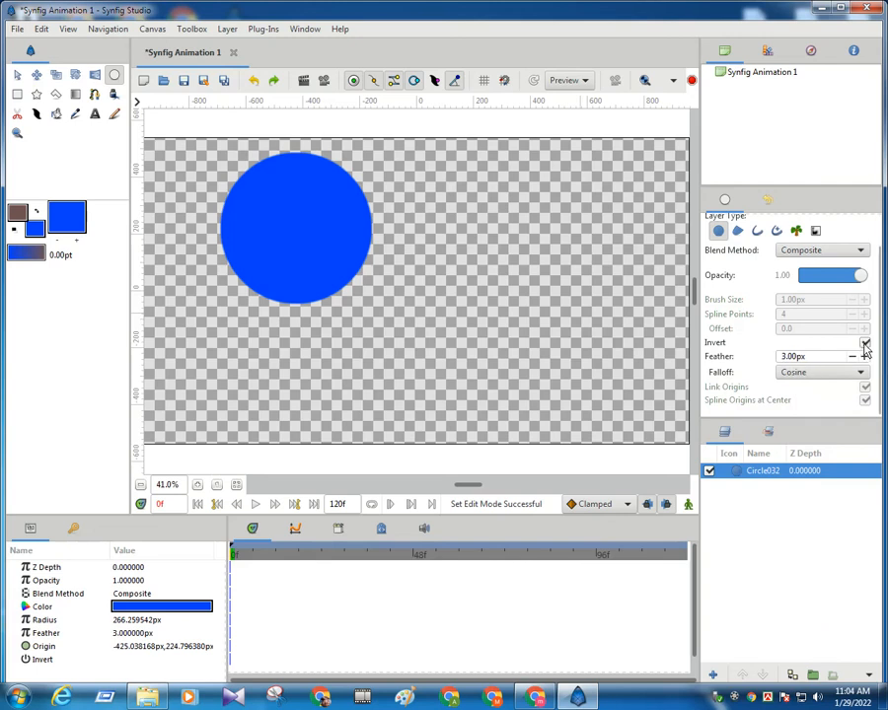
pyautogui.scroll(1, 732, 391)
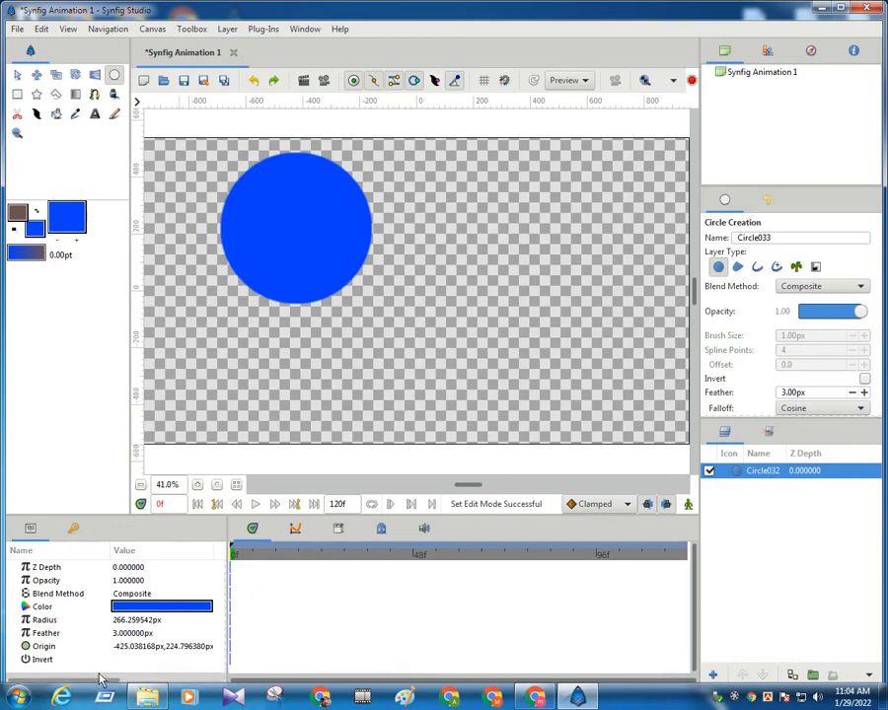
# - Set the circle layer's opacity to 0.7
pyautogui.doubleClick(124, 582)
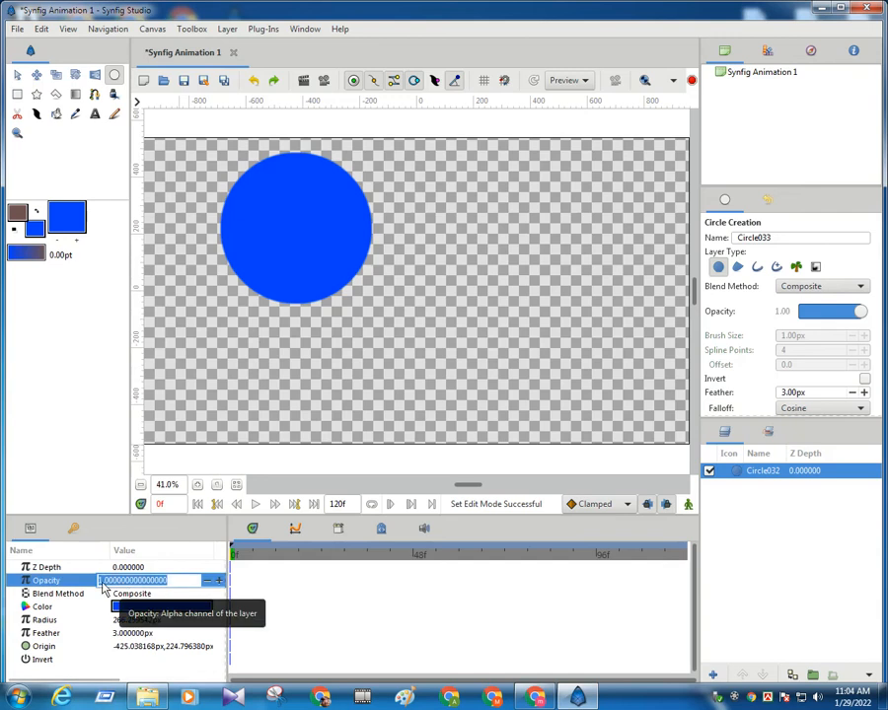
pyautogui.write('0')
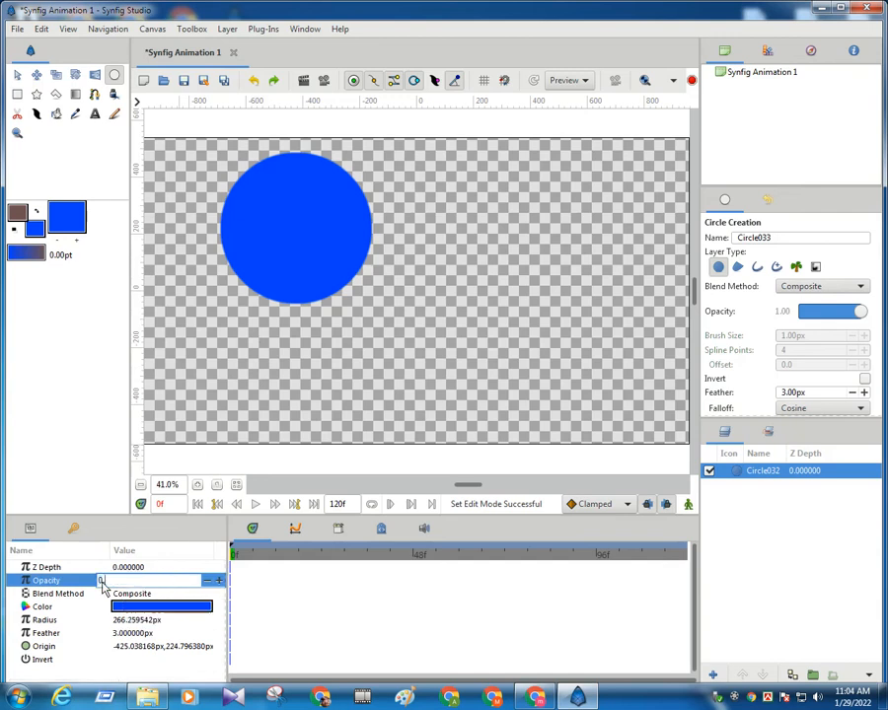
pyautogui.write('.7')
pyautogui.press('Return')
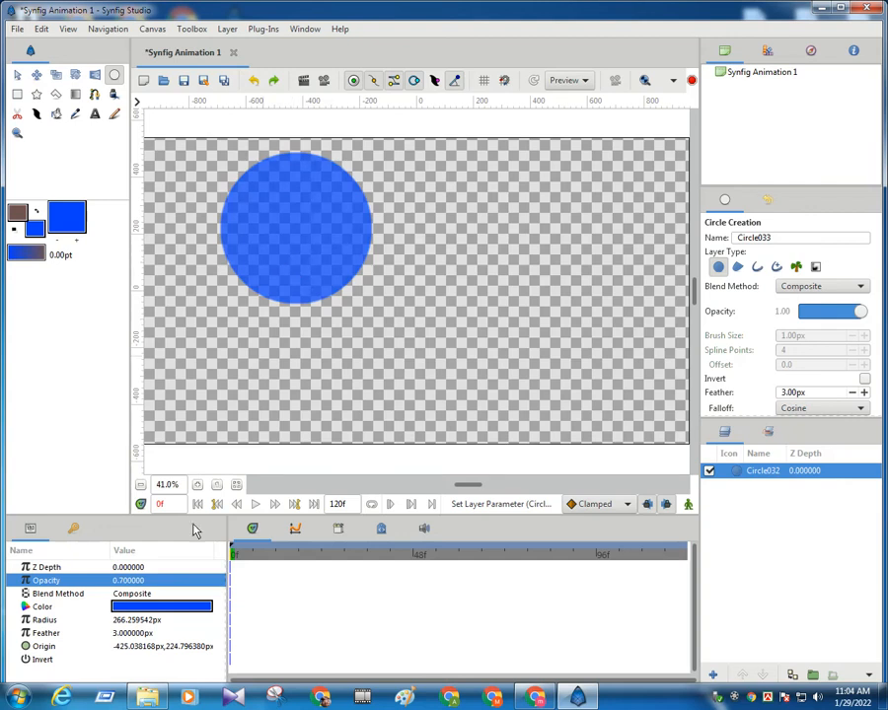
# - Set the circle layer's opacity to 0.5
pyautogui.click(119, 581)
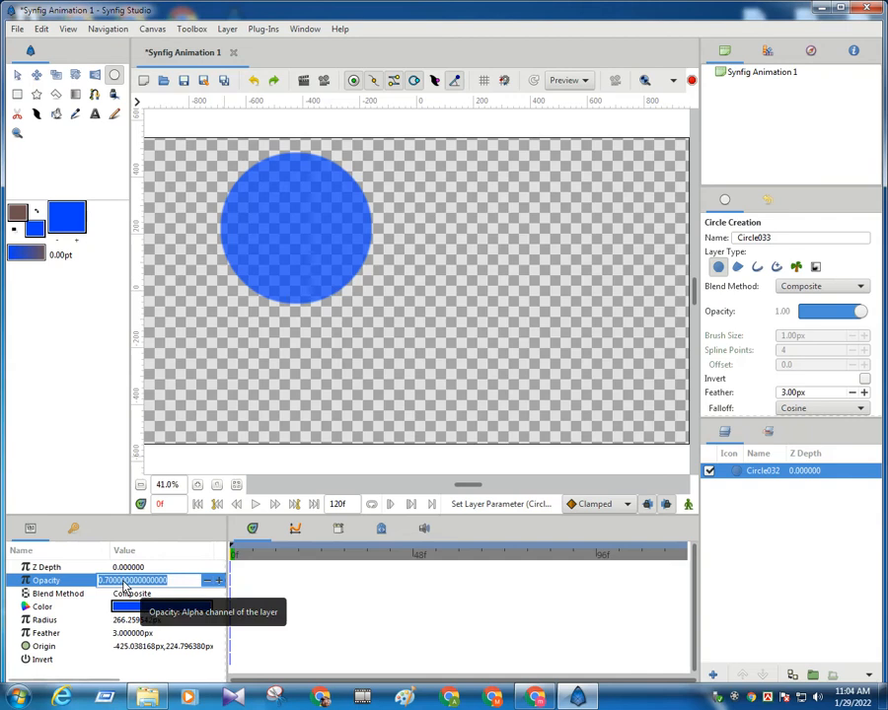
pyautogui.write('0.')
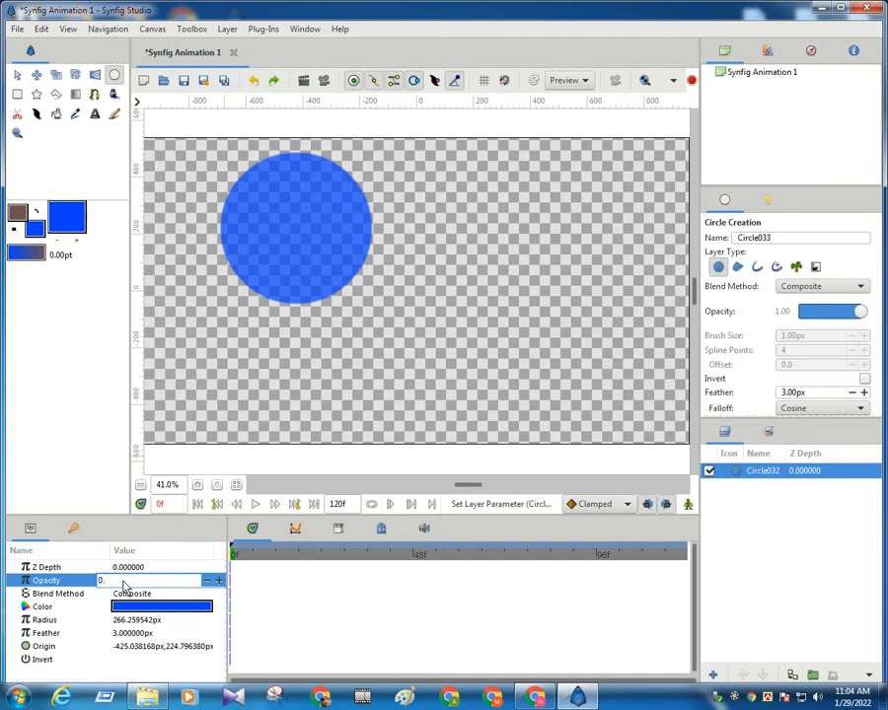
pyautogui.write('5')
pyautogui.press('Return')
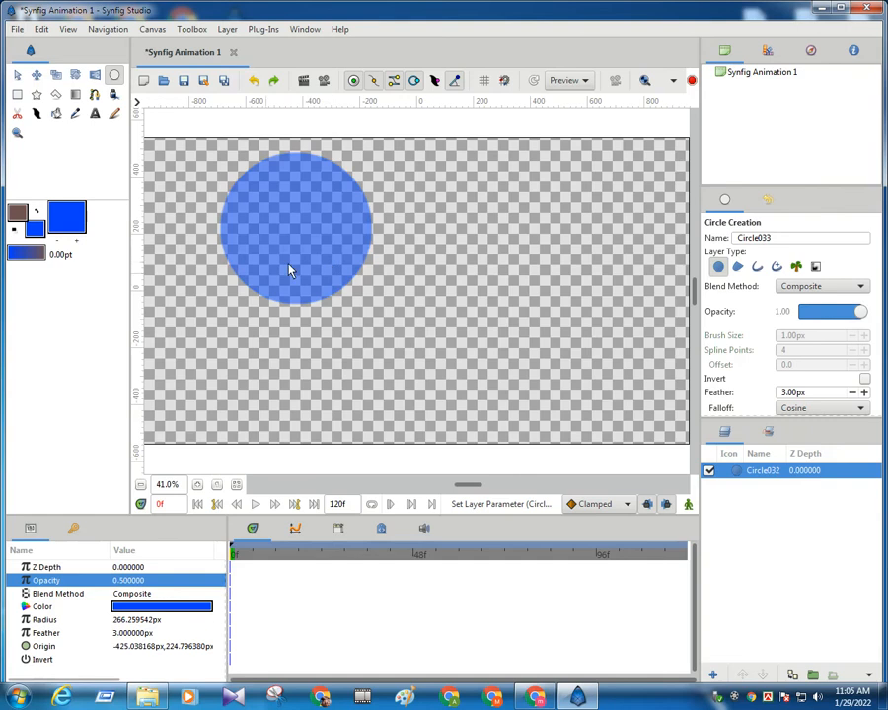
# - Restore the circle layer's opacity to 1
pyautogui.click(125, 585)
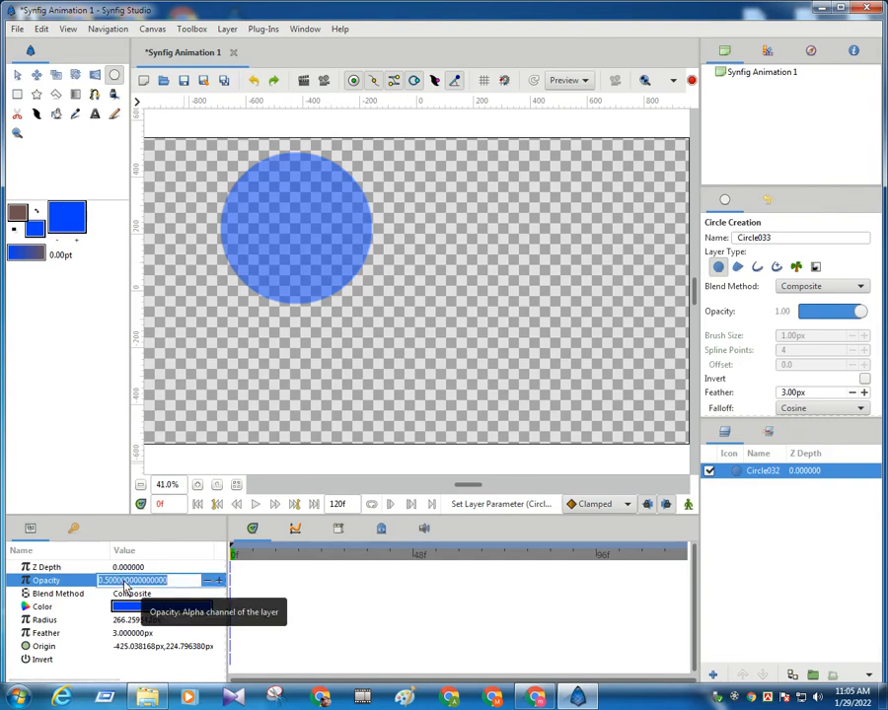
pyautogui.write('1')
pyautogui.press('Return')
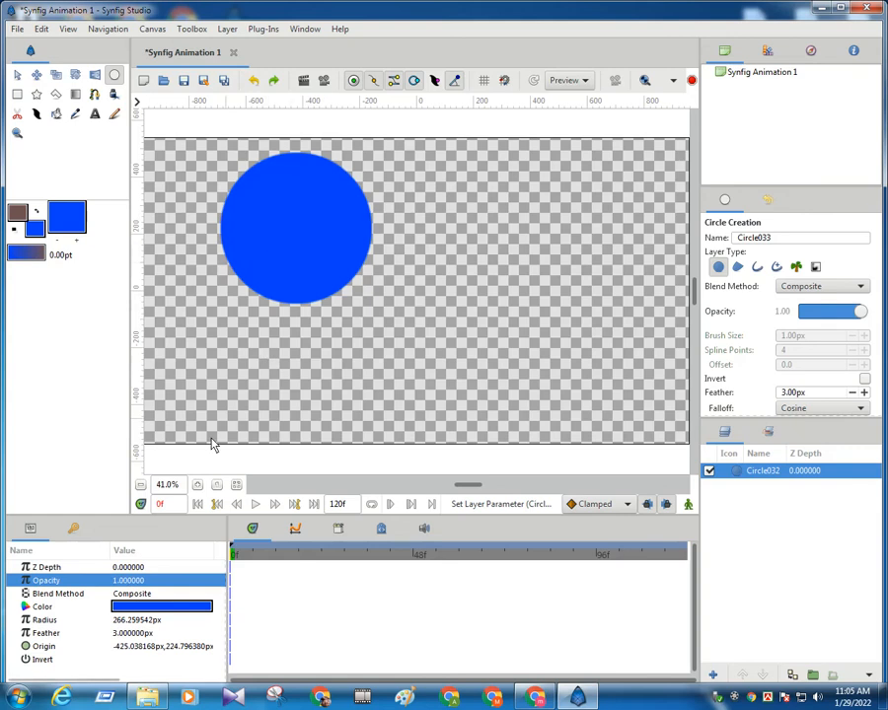
# - Look through the blend methods available for the existing circle layer
pyautogui.scroll(-1, 210, 444)
pyautogui.click(131, 594)
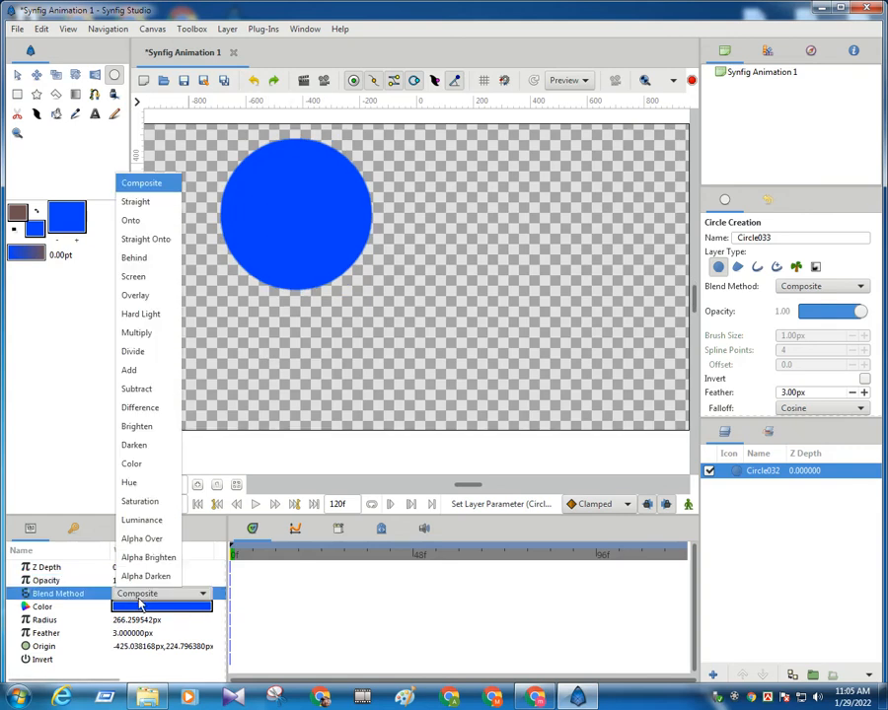
pyautogui.click(139, 601)
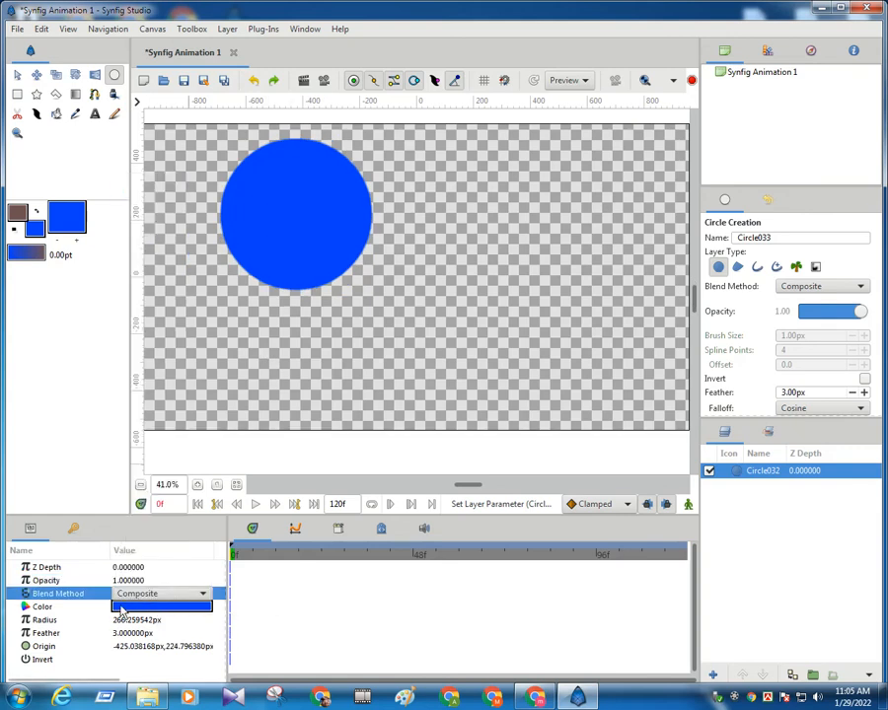
# - Change the existing circle layer's color to the red #FF0036
pyautogui.doubleClick(107, 606)
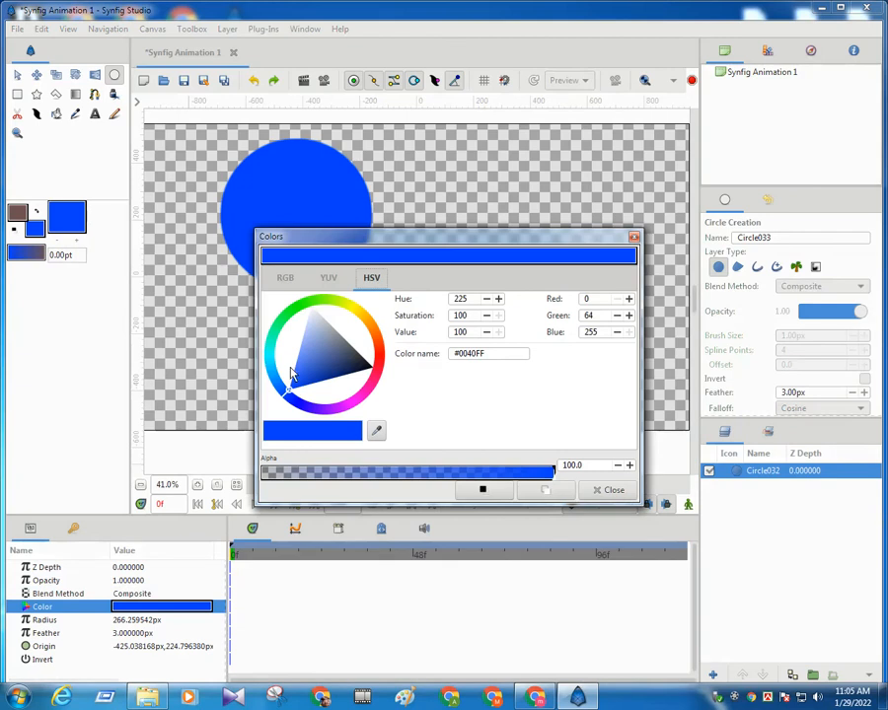
pyautogui.moveTo(345, 403); pyautogui.dragTo(378, 372)
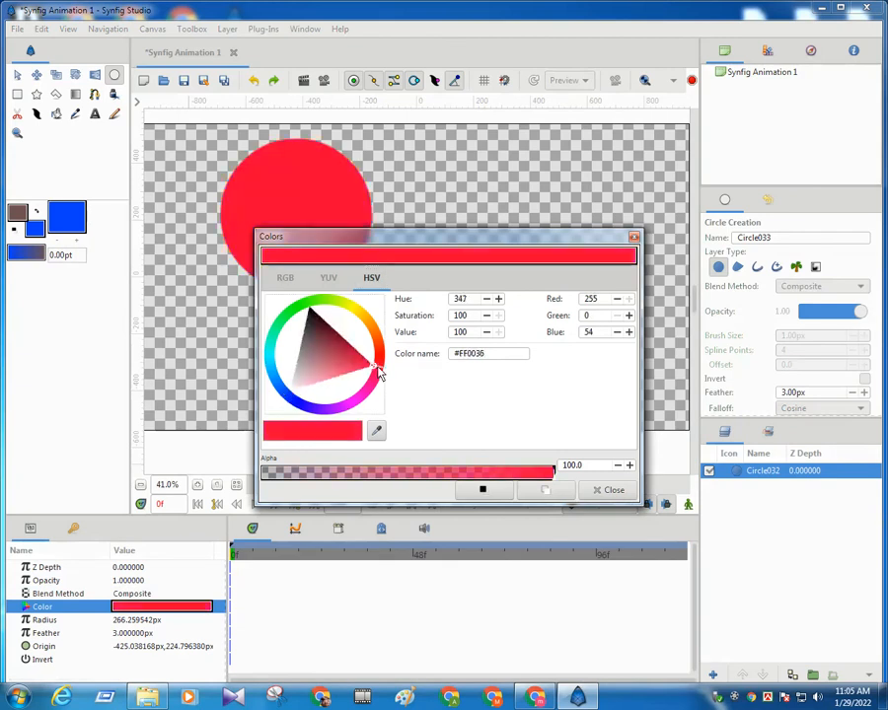
pyautogui.click(613, 490)
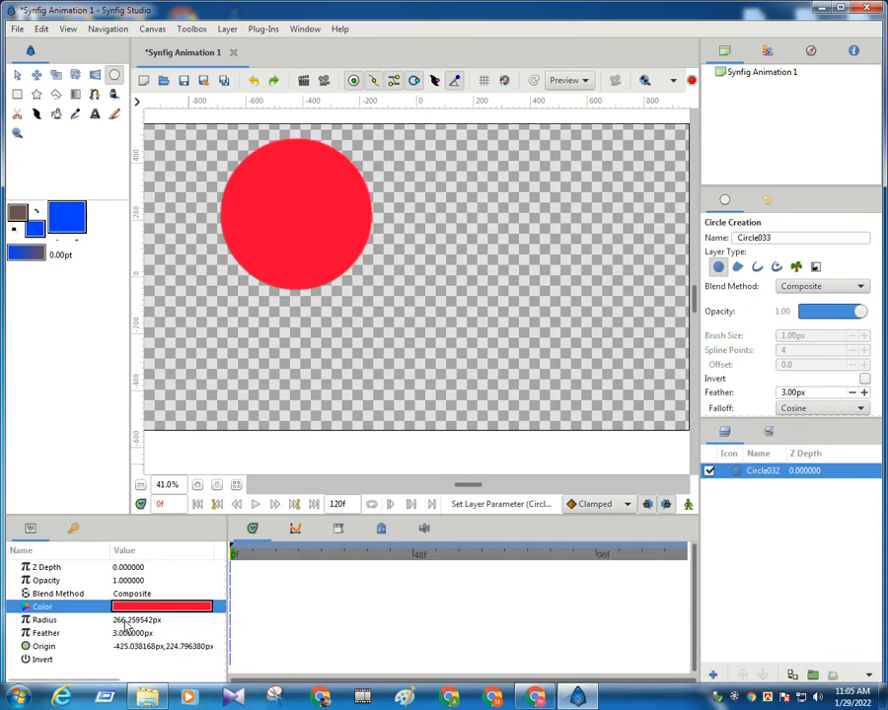
# - Set the circle layer's radius to 100 px
pyautogui.doubleClick(124, 621)
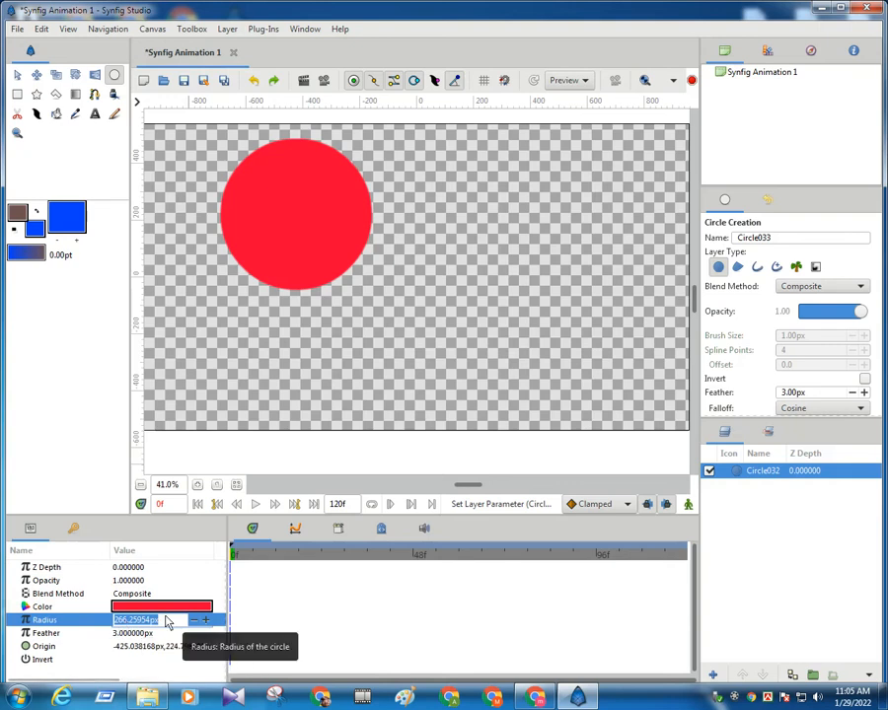
pyautogui.write('100')
pyautogui.press('Return')
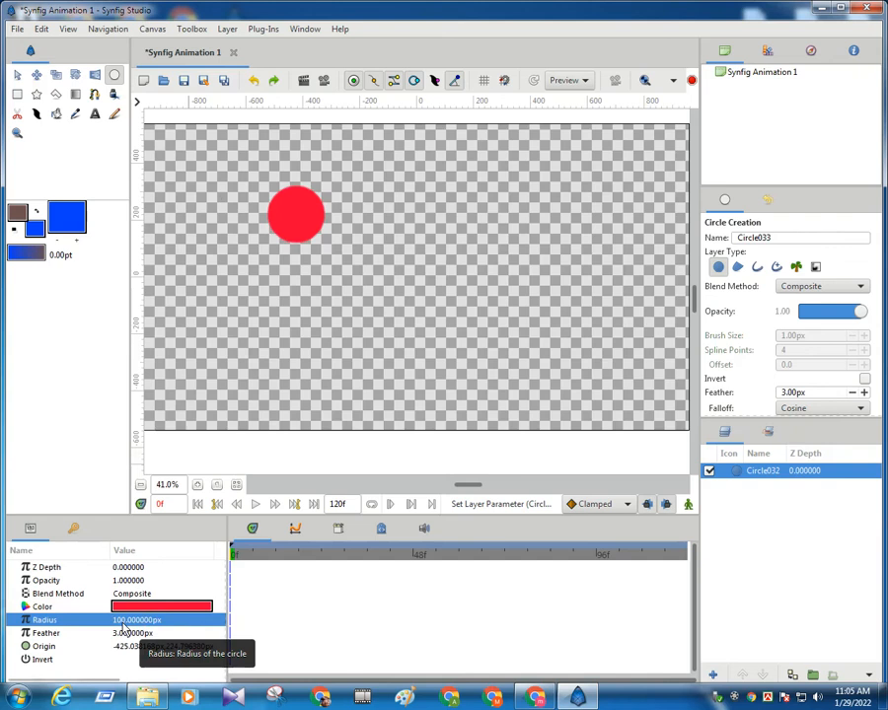
# - Try larger radii of 250 px and 500 px on the circle layer
pyautogui.click(122, 621)
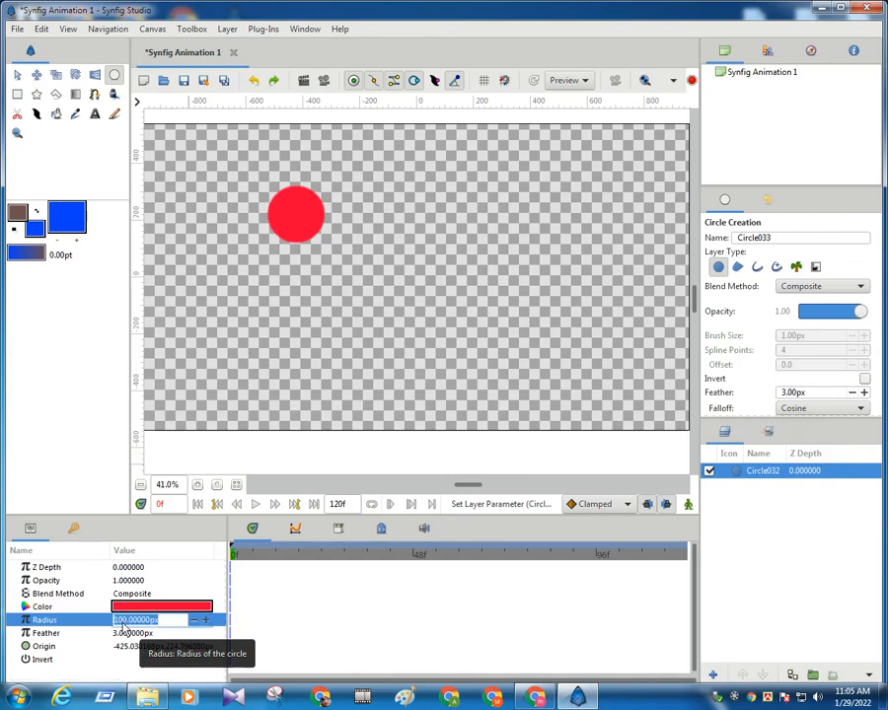
pyautogui.write('250')
pyautogui.press('Return')
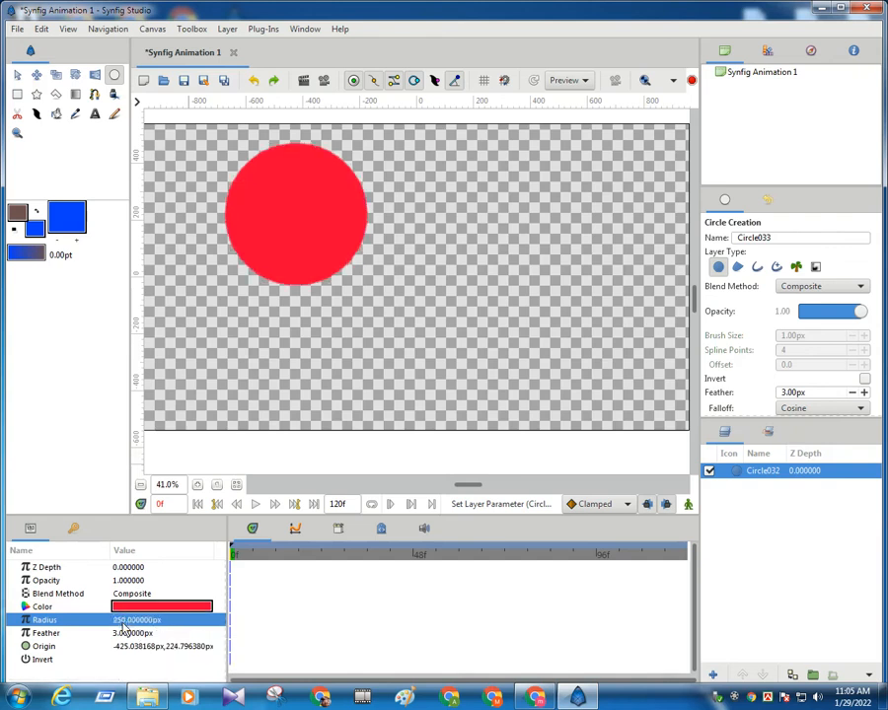
pyautogui.click(123, 622)
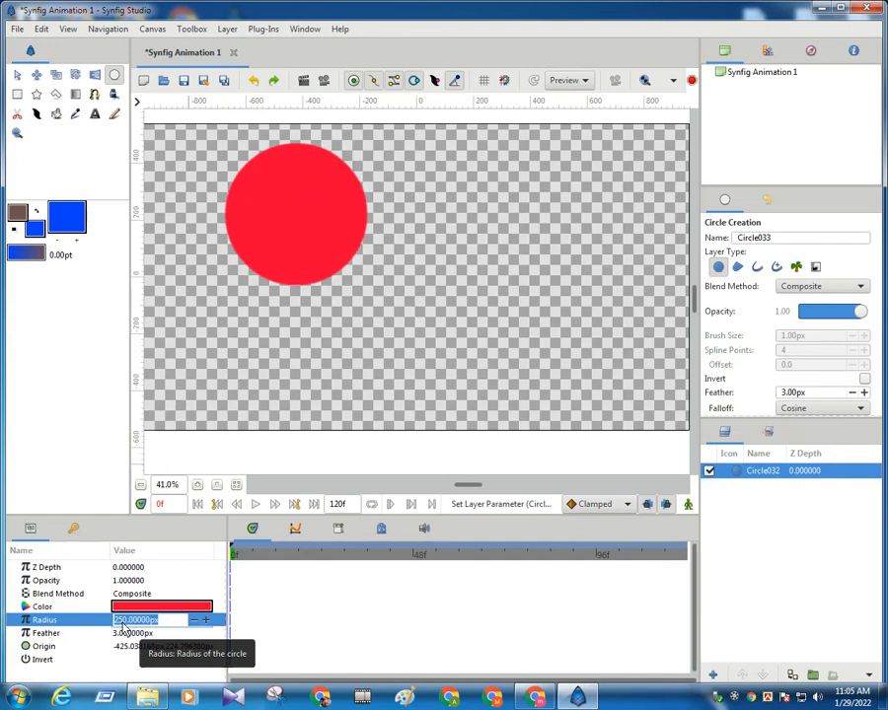
pyautogui.write('500')
pyautogui.press('Return')
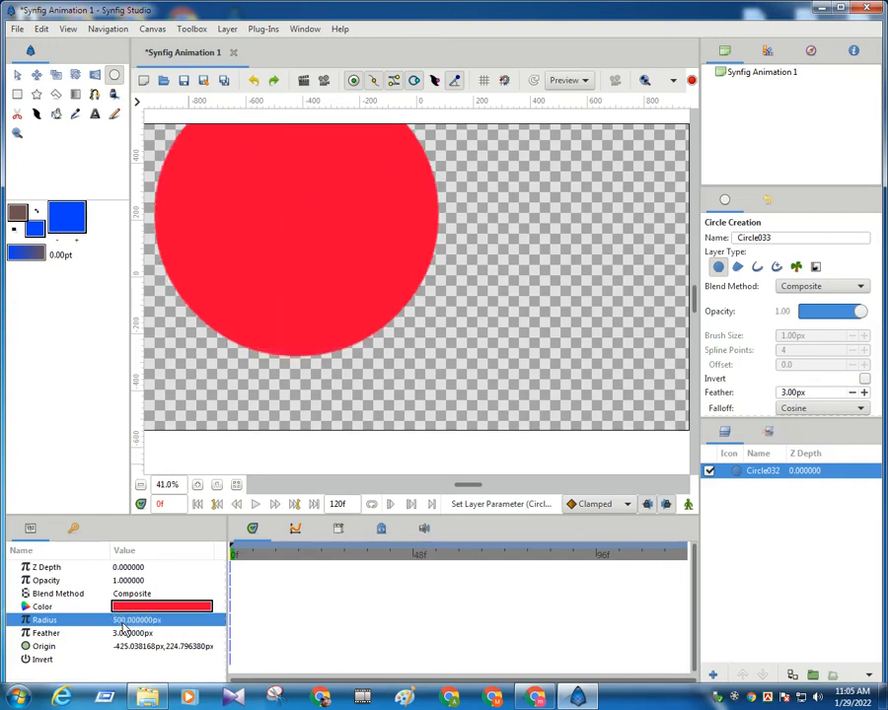
# - Set the circle layer's radius back to 250 px
pyautogui.write('2')
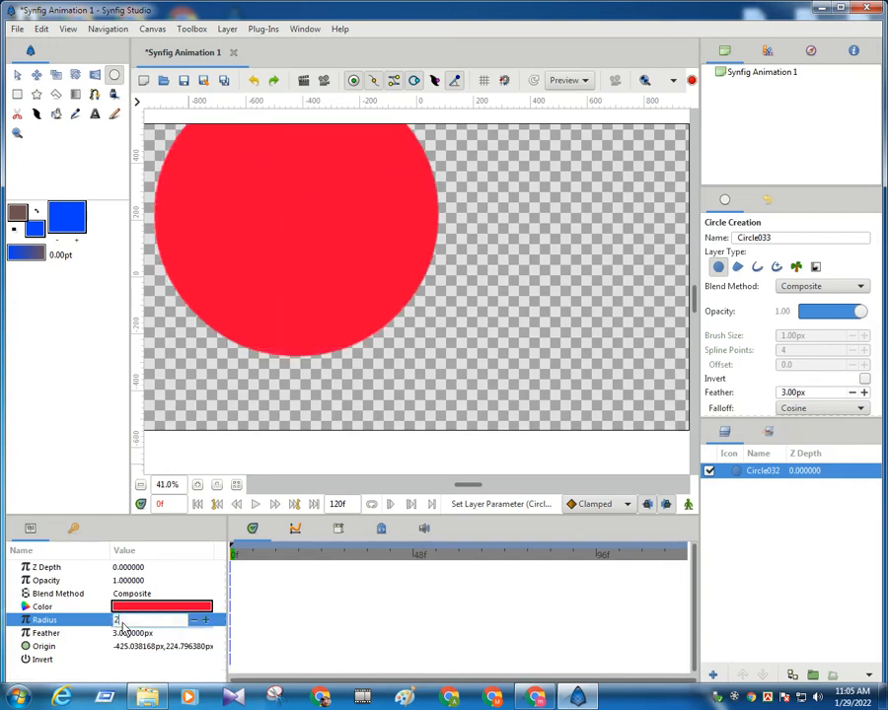
pyautogui.write('50')
pyautogui.press('Return')
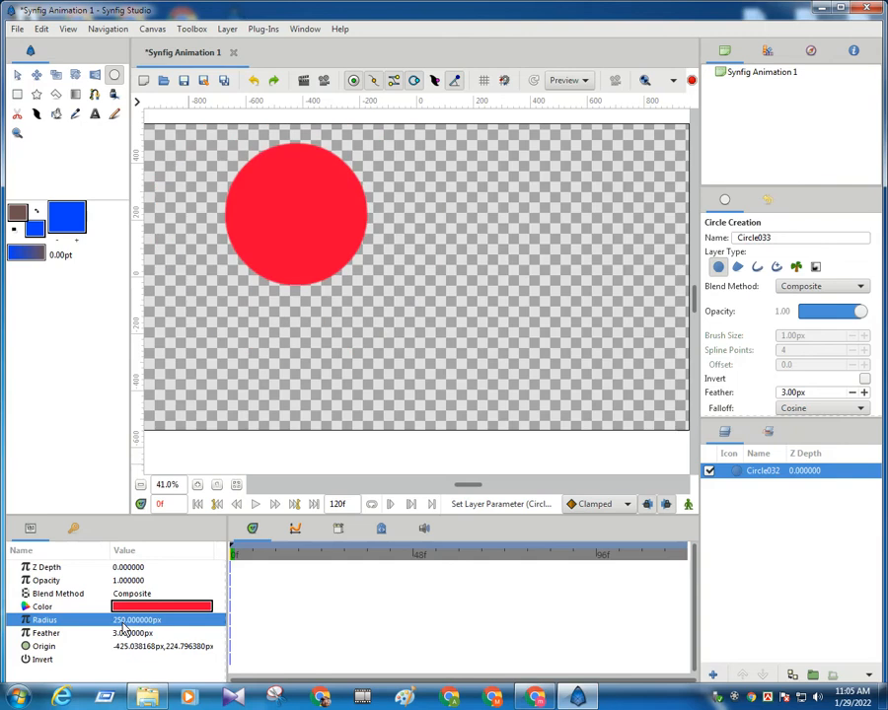
# - Soften the circle's edge by setting its feather to 25 px
pyautogui.click(128, 638)
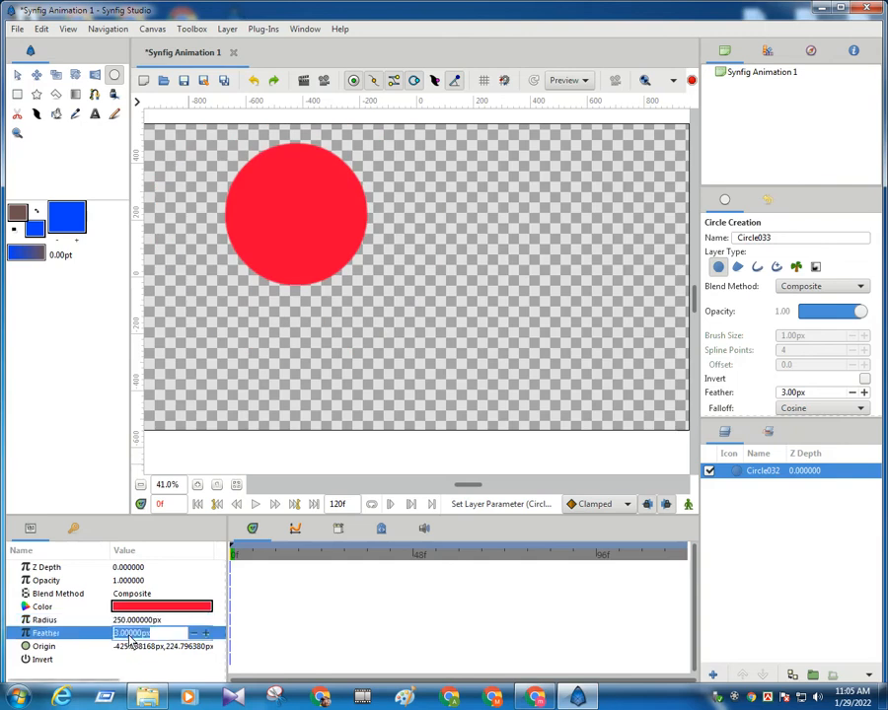
pyautogui.write('25')
pyautogui.press('Return')
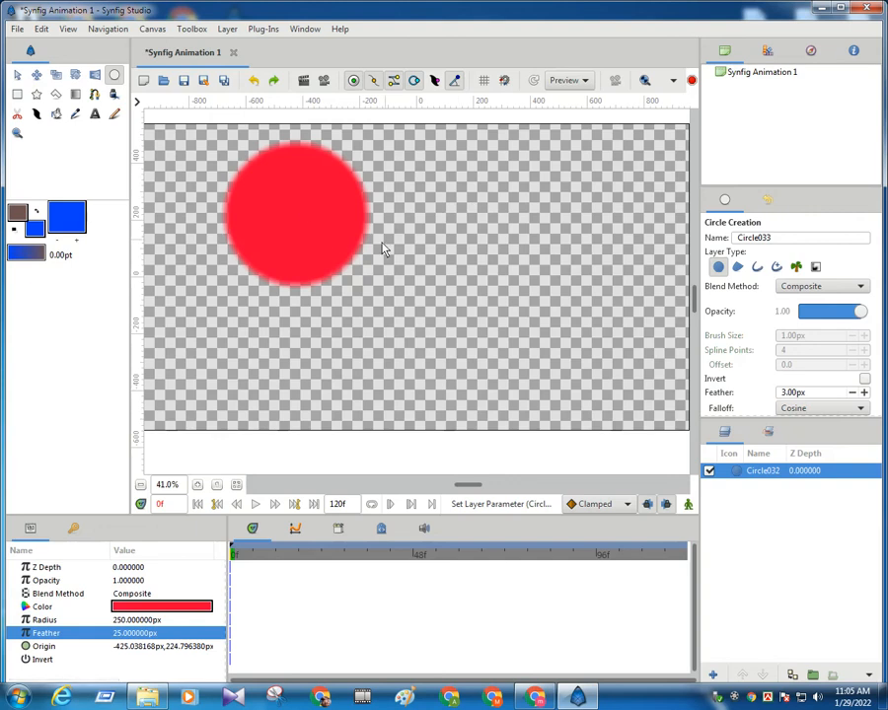
# - Increase the circle layer's feather to 50 px
pyautogui.click(139, 636)
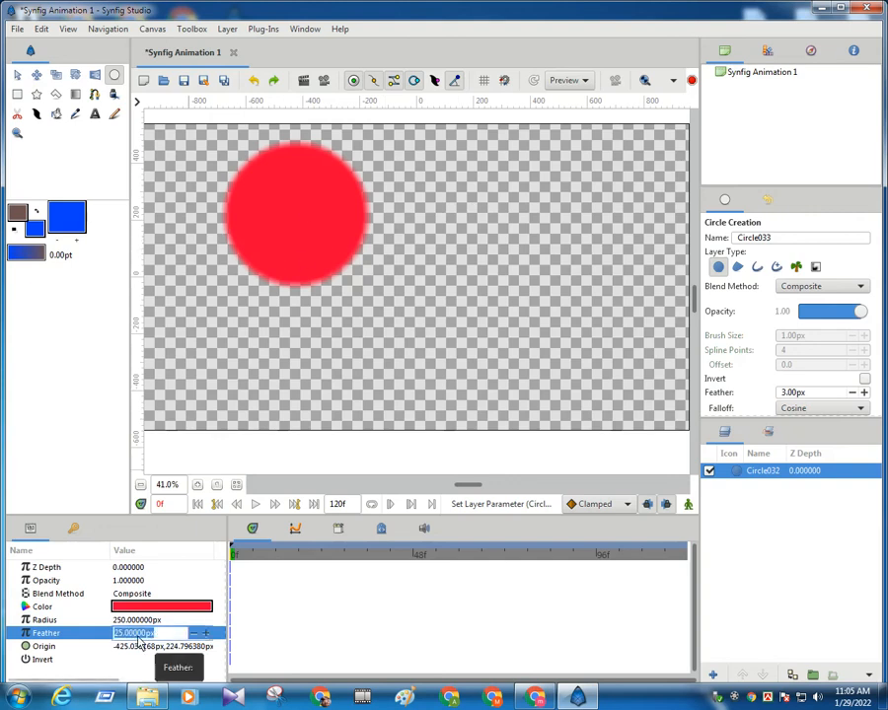
pyautogui.write('5')
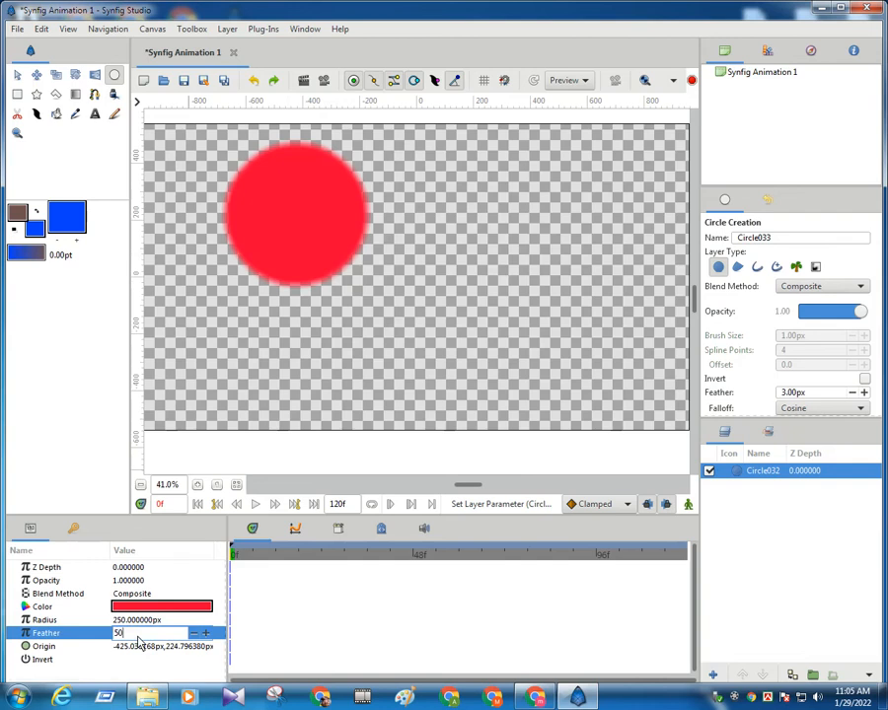
pyautogui.write('0')
pyautogui.press('Return')
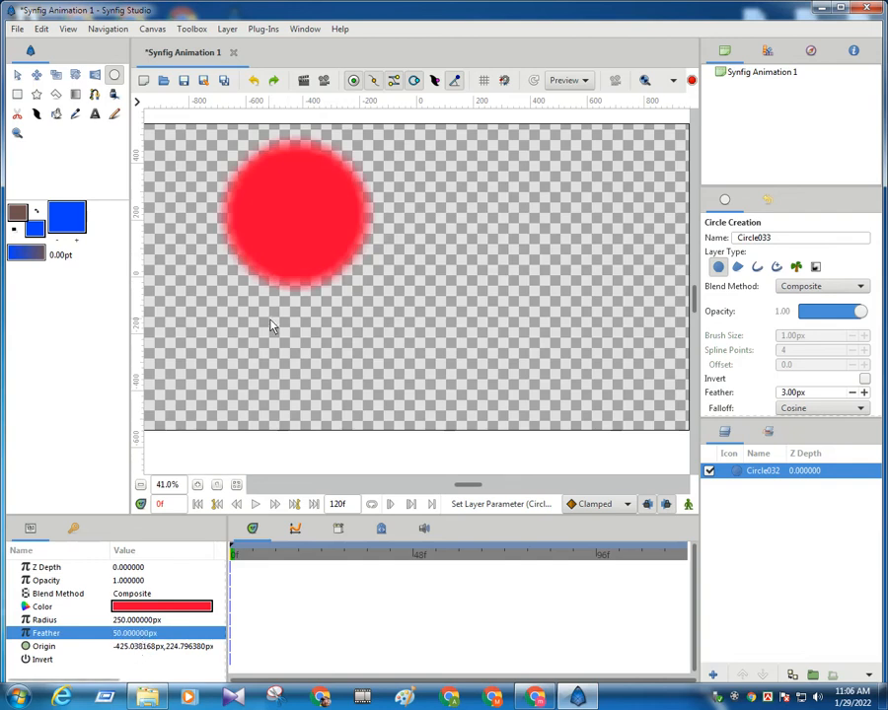
pyautogui.click(116, 648)
pyautogui.click(116, 635)
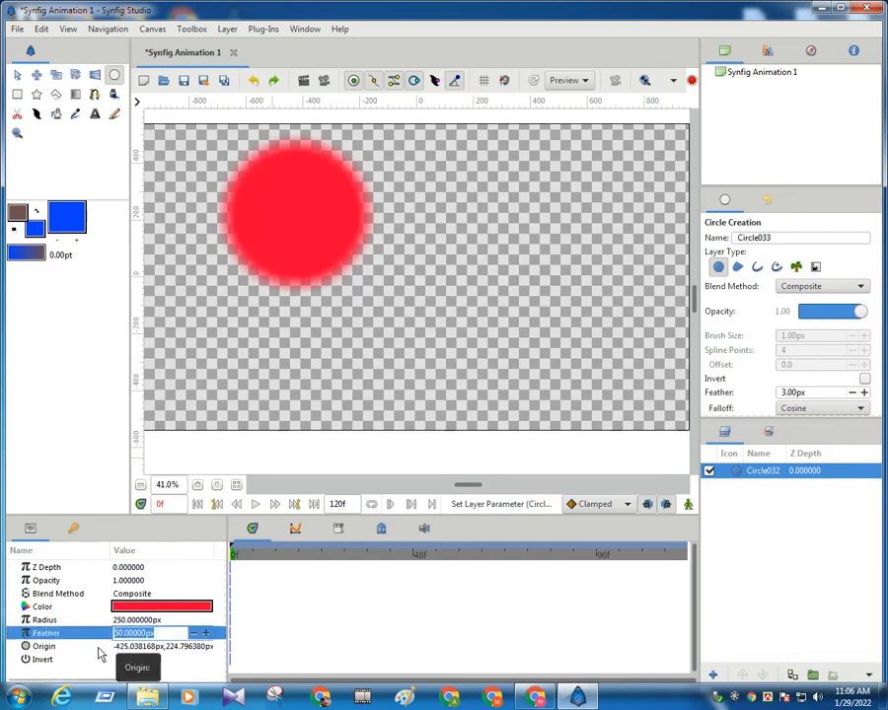
pyautogui.click(99, 654)
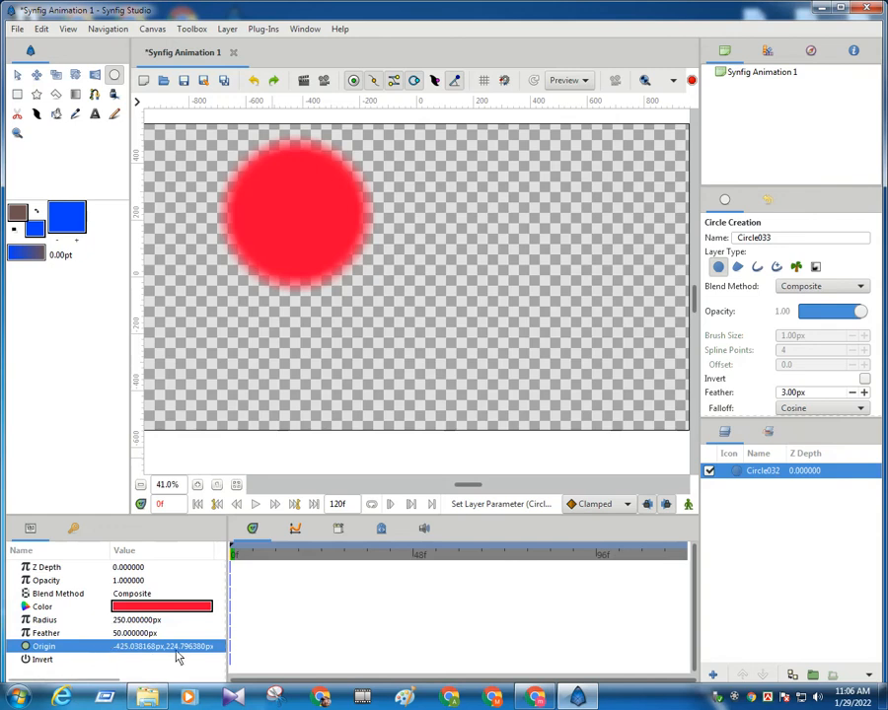
# - Invert the circle layer so the red fills the area outside the circle
pyautogui.click(104, 661)
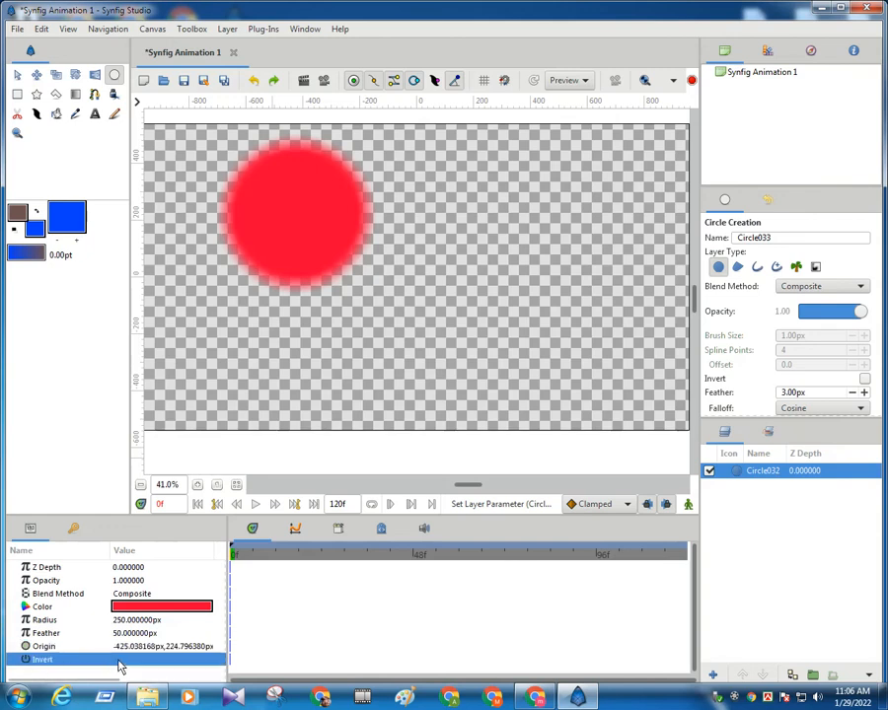
pyautogui.click(117, 661)
pyautogui.scroll(3, 295, 246)
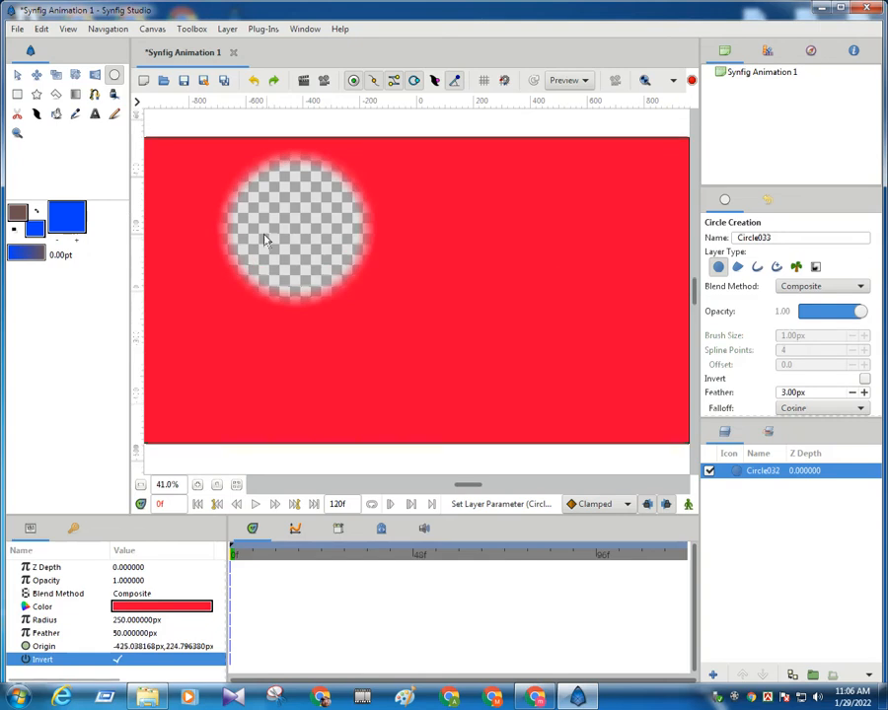
pyautogui.scroll(-2, 361, 266)
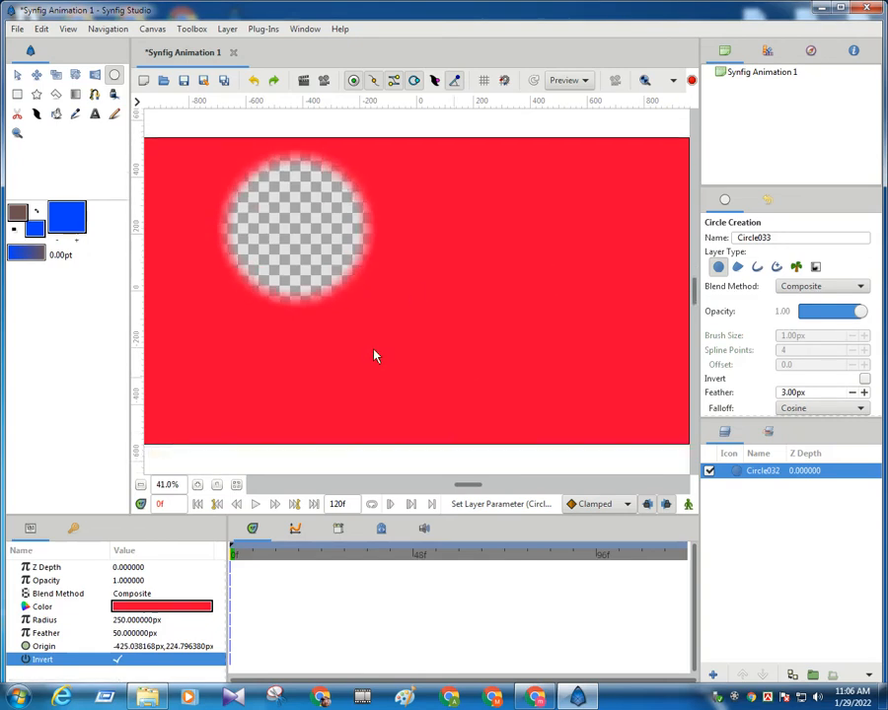
# - Move the inverted circle near the canvas center with the Transform tool, to an origin of about -81, -12 px
pyautogui.hotkey('alt', 'a')
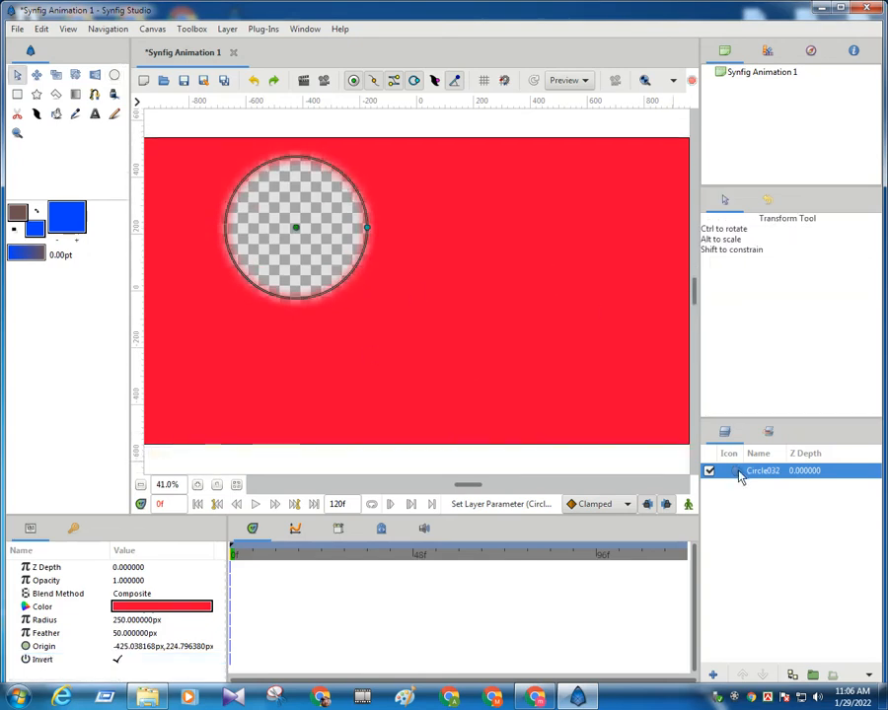
pyautogui.moveTo(296, 231); pyautogui.dragTo(479, 314)
pyautogui.moveTo(434, 273); pyautogui.dragTo(393, 294)
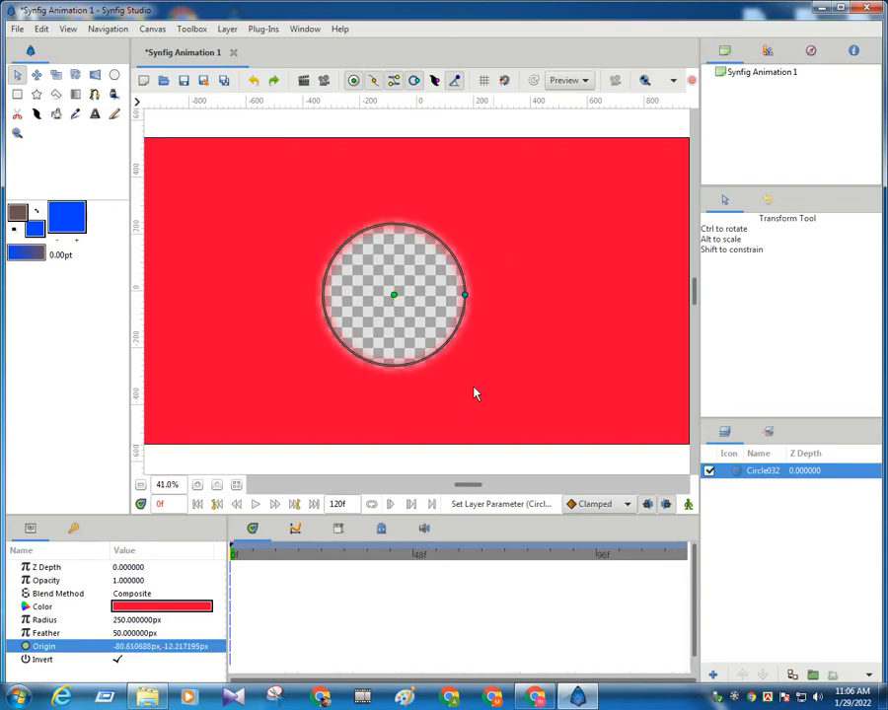
# - Turn off the circle layer's inversion and move the circle to an origin of about -410, 125 px
pyautogui.click(118, 661)
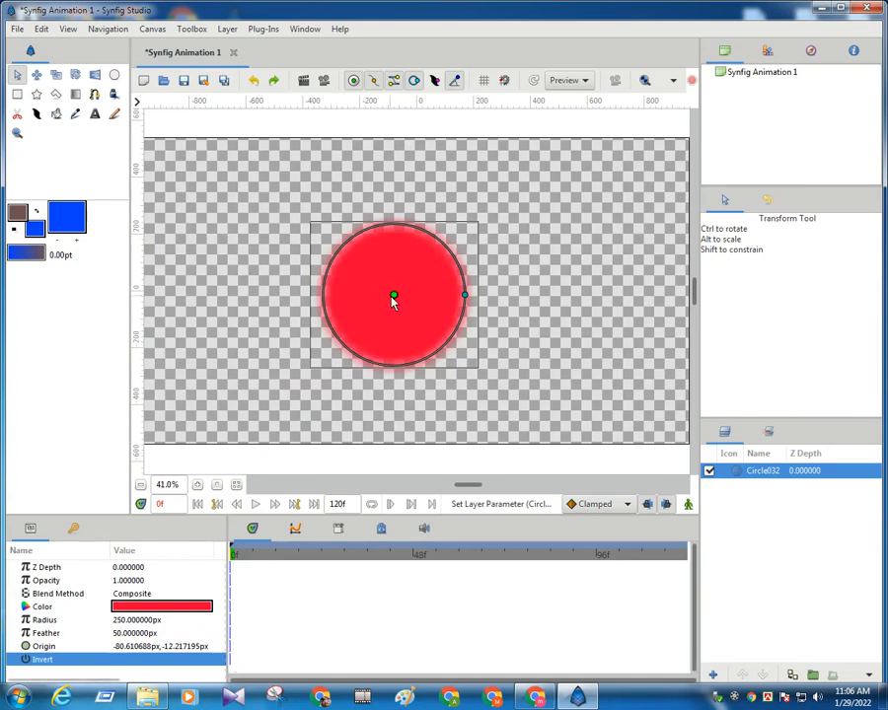
pyautogui.moveTo(392, 296); pyautogui.dragTo(336, 271)
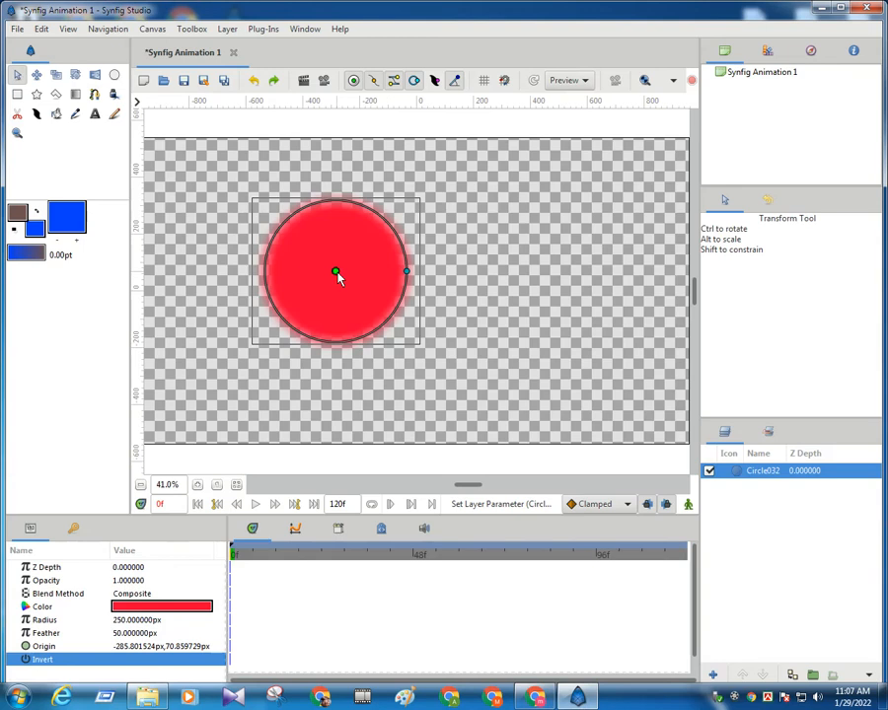
pyautogui.moveTo(337, 275); pyautogui.dragTo(300, 255)
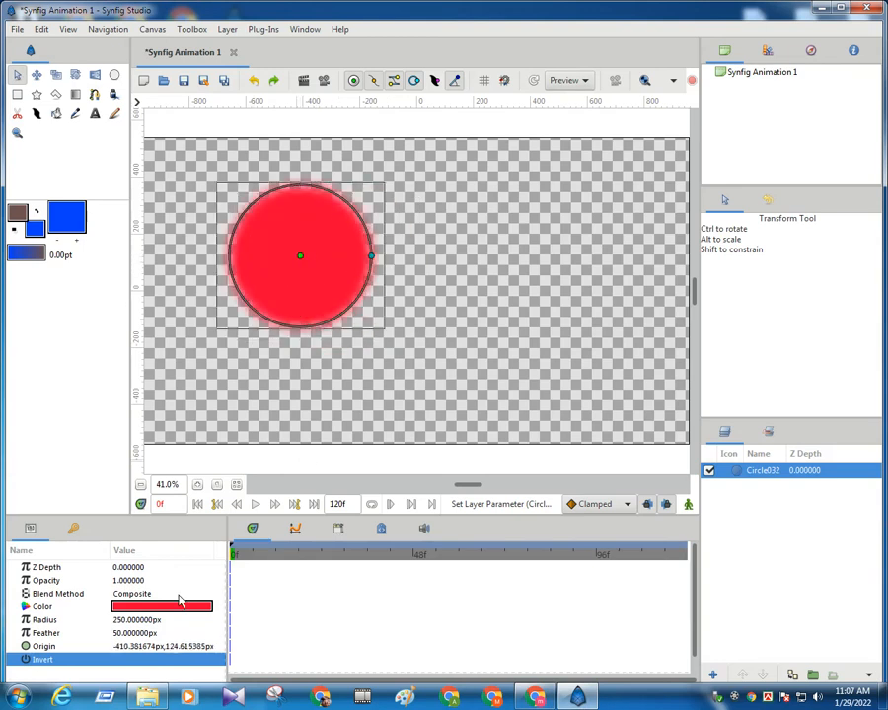
# - Set the circle layer's feather to 0 px
pyautogui.click(121, 638)
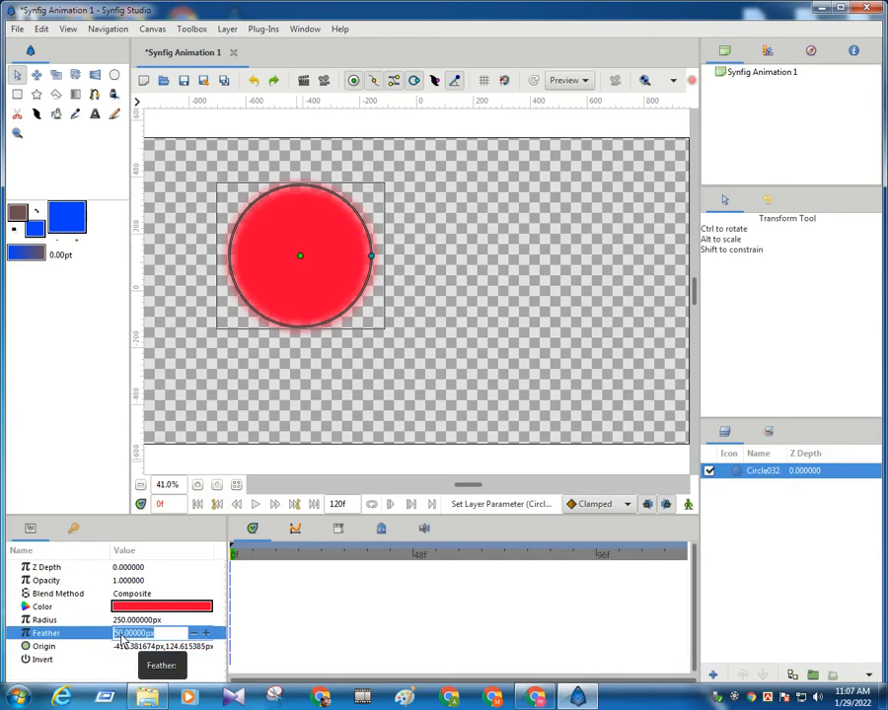
pyautogui.press('Return')
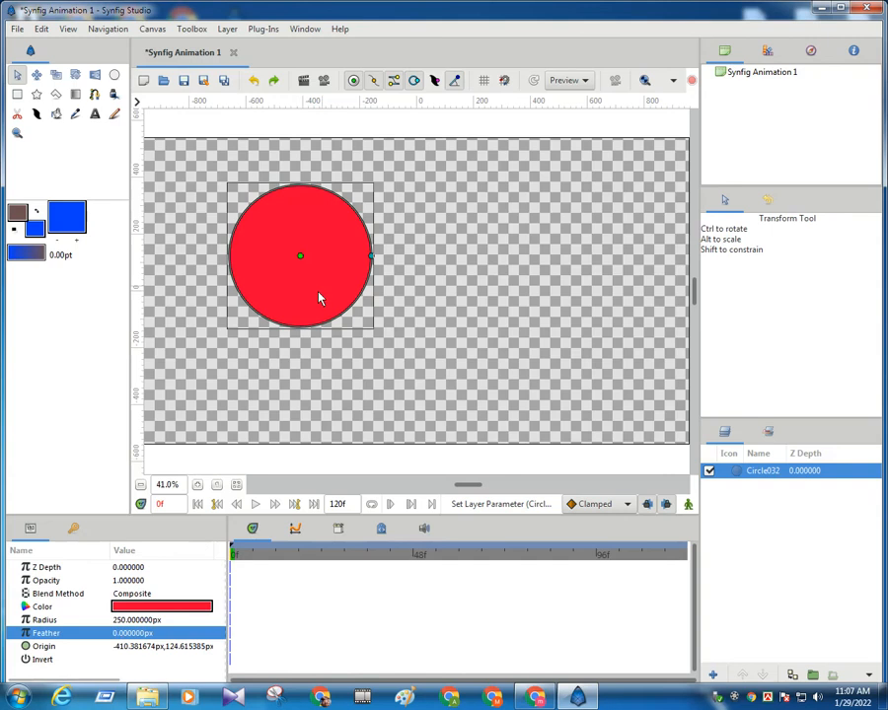
pyautogui.click(731, 696)
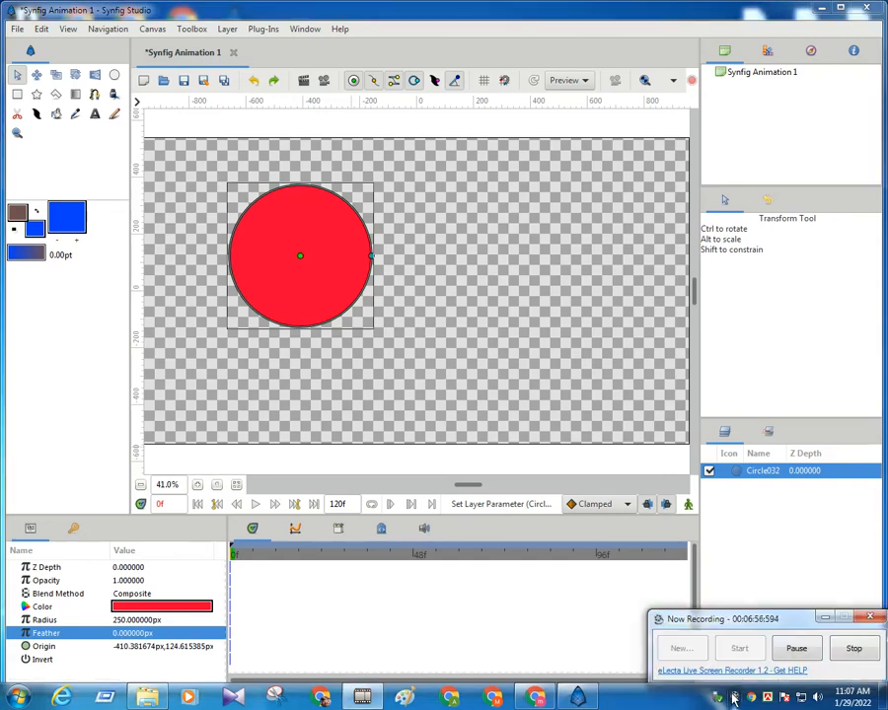
pyautogui.click(792, 646)
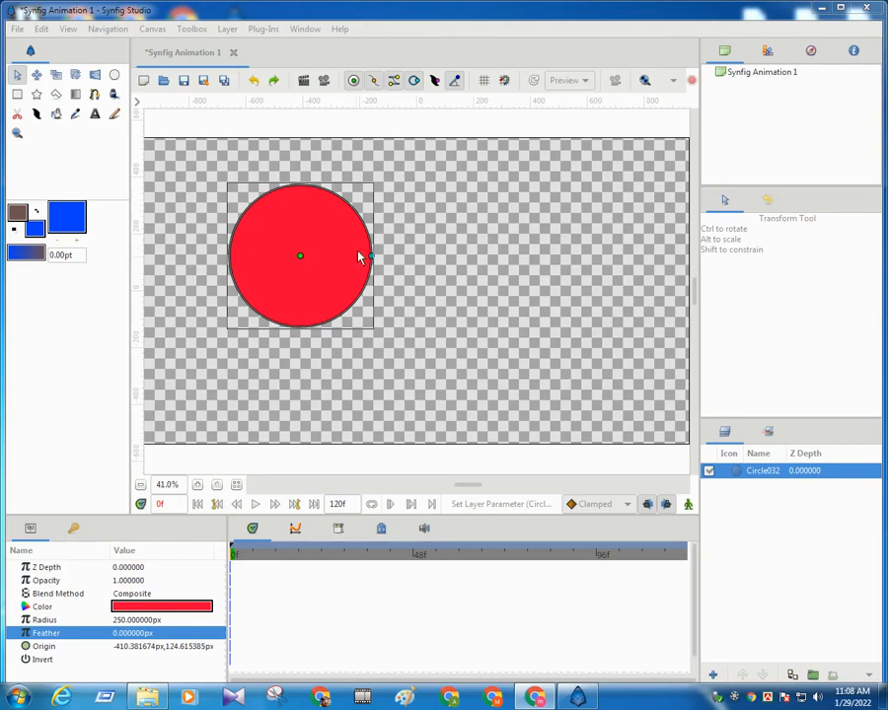
# - Shrink the red circle on the canvas to a radius of about 149 px
pyautogui.moveTo(372, 257); pyautogui.dragTo(343, 256)
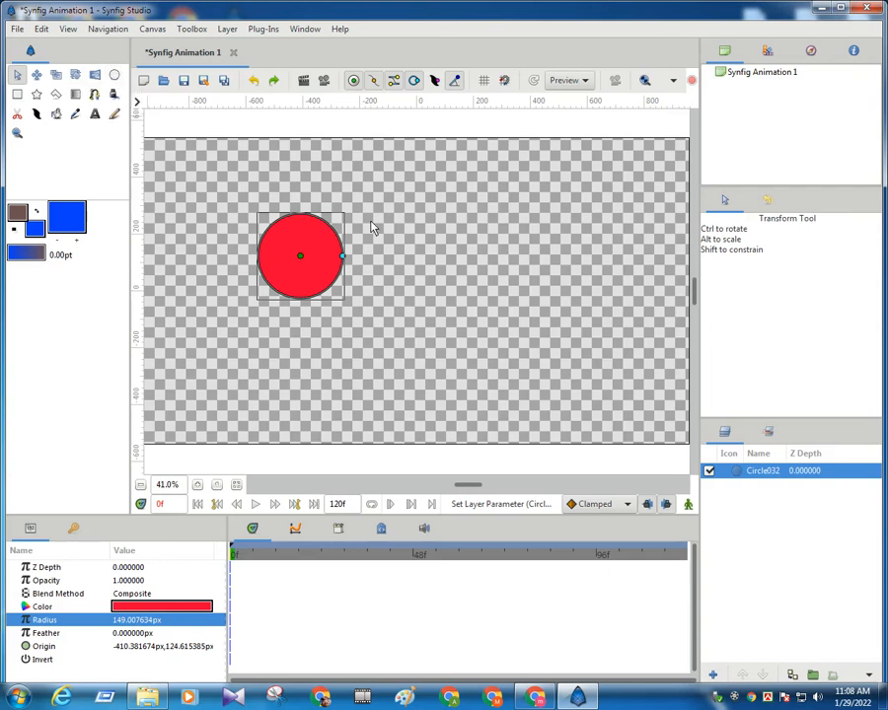
# - Draw a second circle of about 186 px radius beside the red one as both circle and region layers, and select its circle layer
pyautogui.click(113, 74)
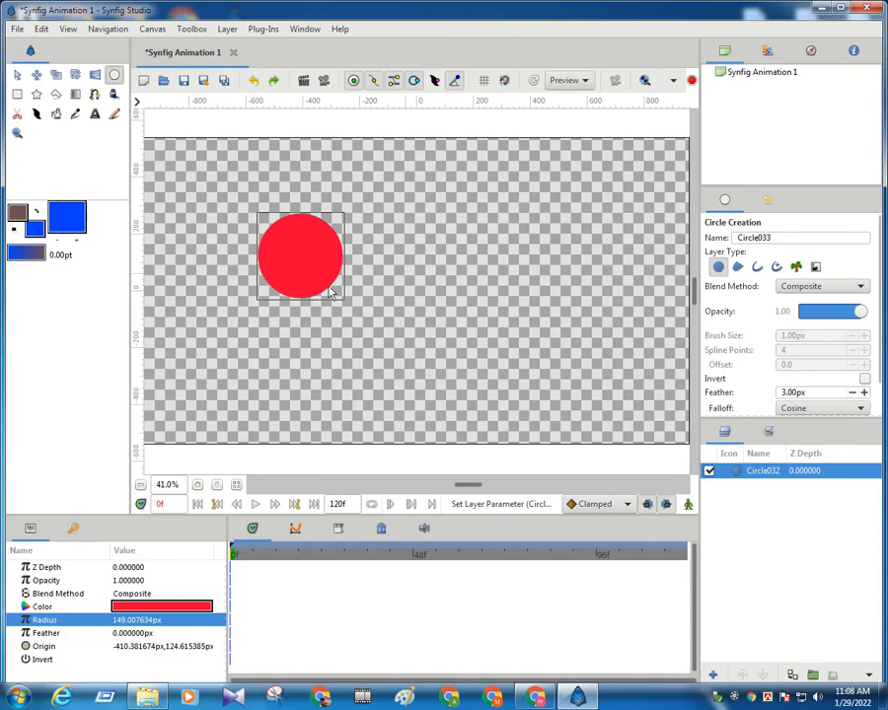
pyautogui.click(741, 273)
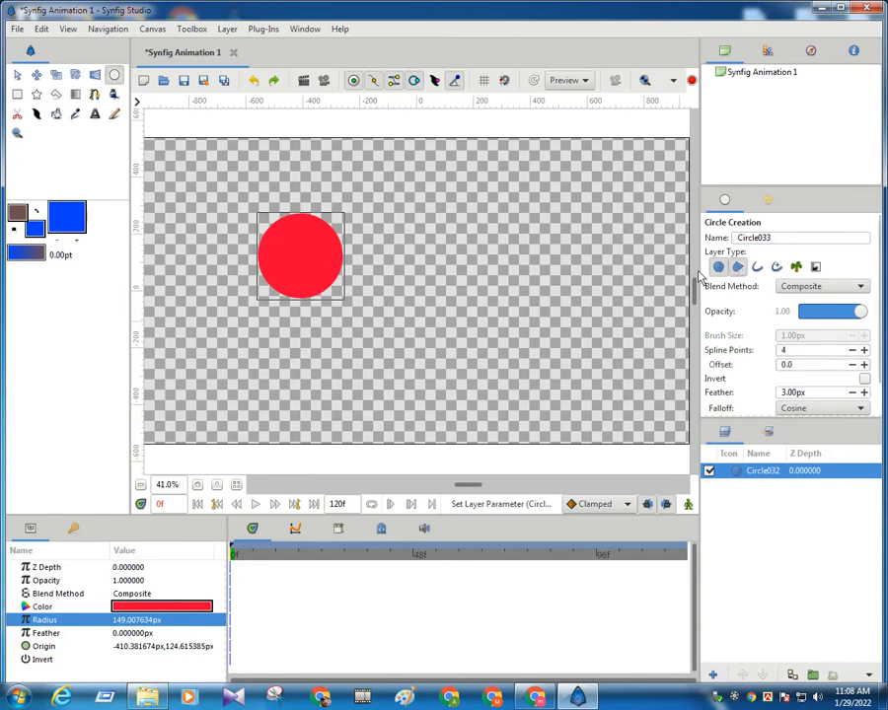
pyautogui.moveTo(469, 240); pyautogui.dragTo(529, 329)
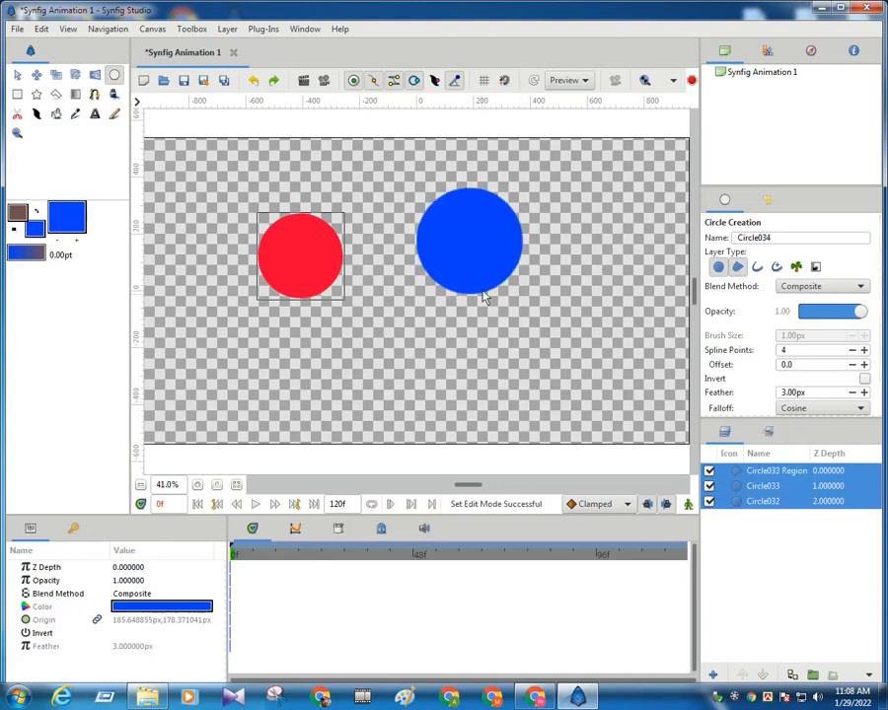
pyautogui.click(762, 488)
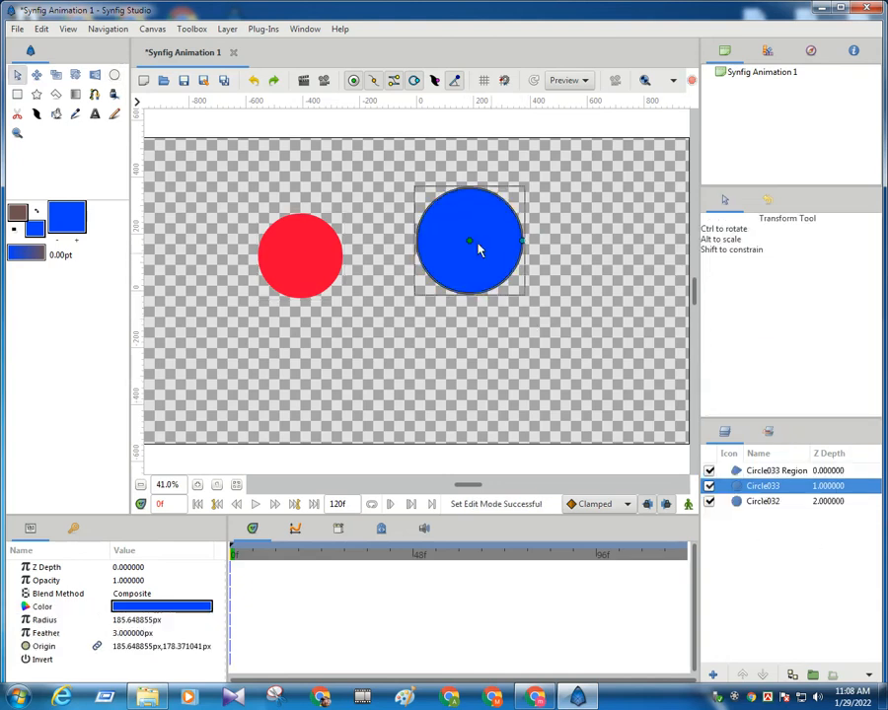
# - Move the blue circle through its circle layer and through its region layer to about 405, 15 px, and shift the red circle up
pyautogui.moveTo(443, 334); pyautogui.dragTo(363, 353)
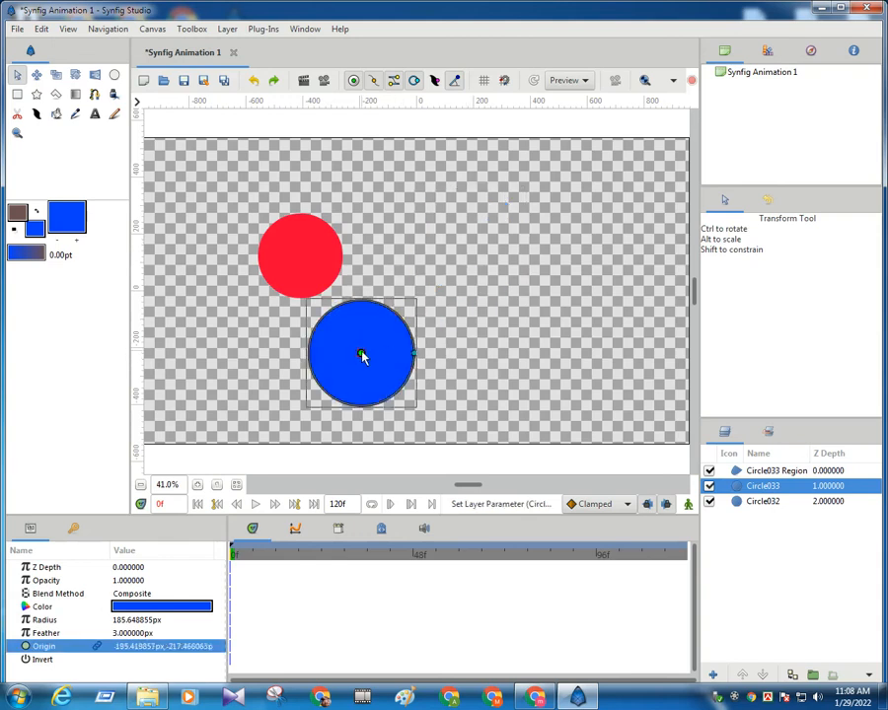
pyautogui.click(735, 503)
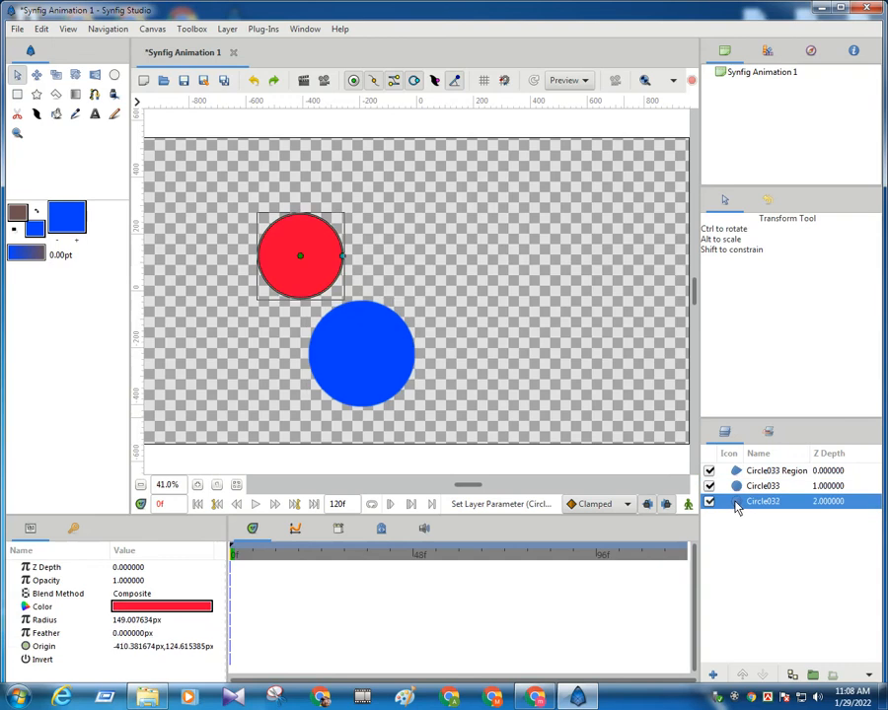
pyautogui.moveTo(301, 257); pyautogui.dragTo(351, 229)
pyautogui.click(754, 472)
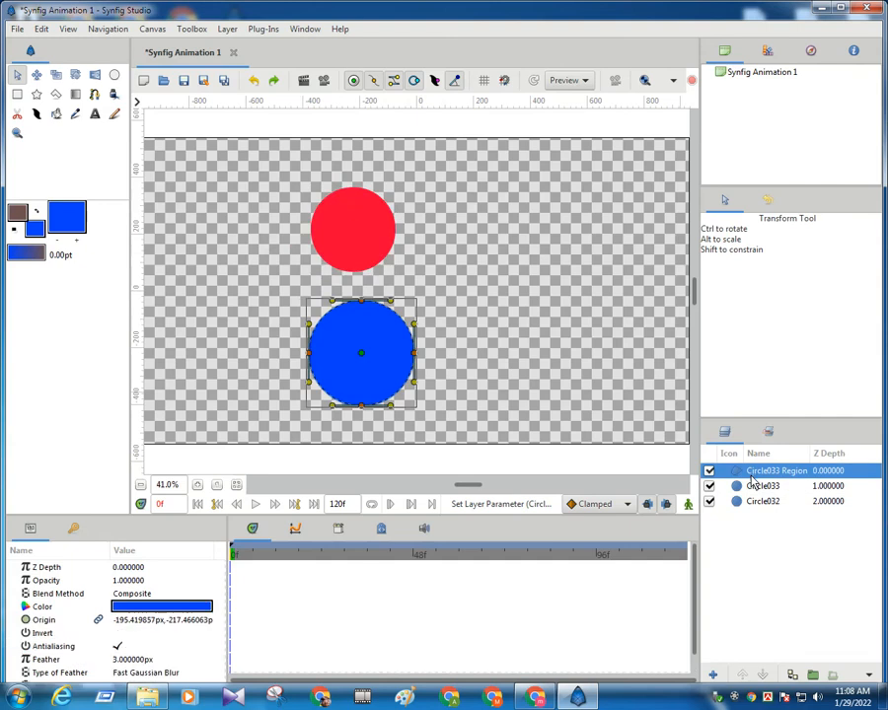
pyautogui.moveTo(363, 355); pyautogui.dragTo(532, 288)
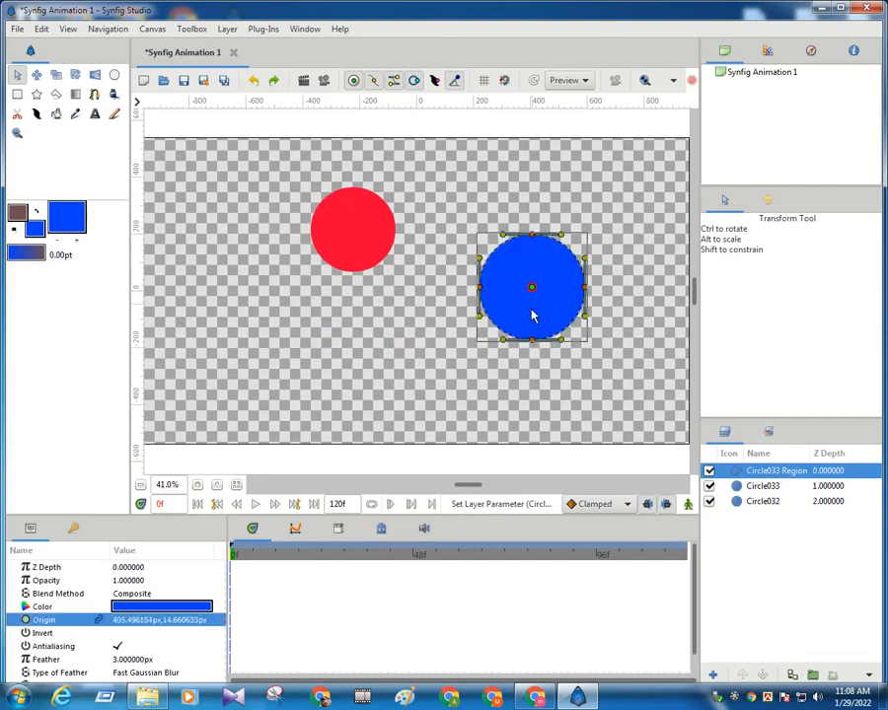
# - Undo the circle moves and the creation of the blue circle so only the red circle layer is left
pyautogui.click(254, 81)
pyautogui.click(255, 81)
pyautogui.click(255, 81)
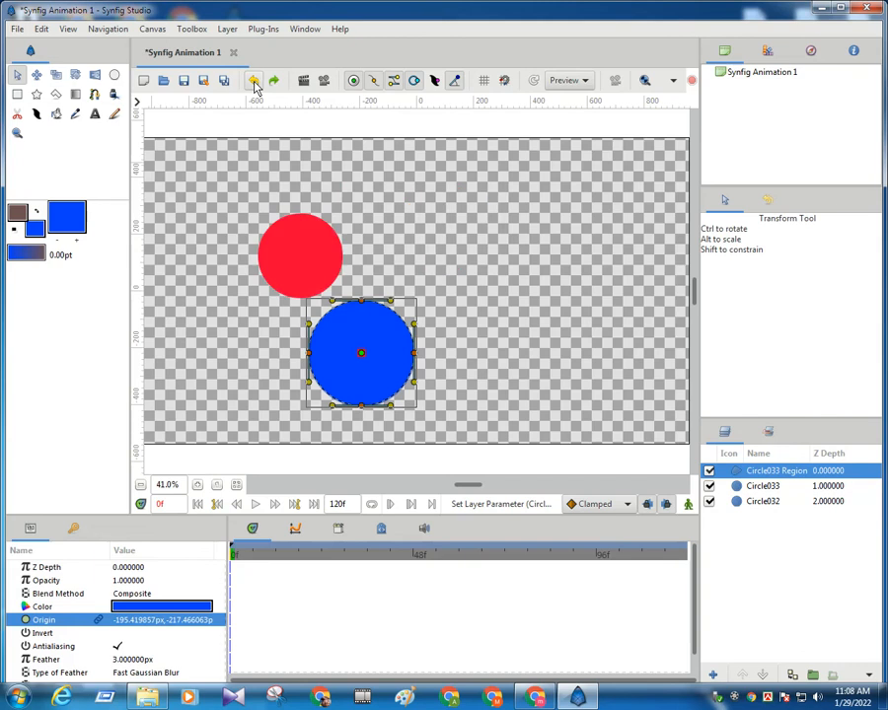
pyautogui.click(254, 81)
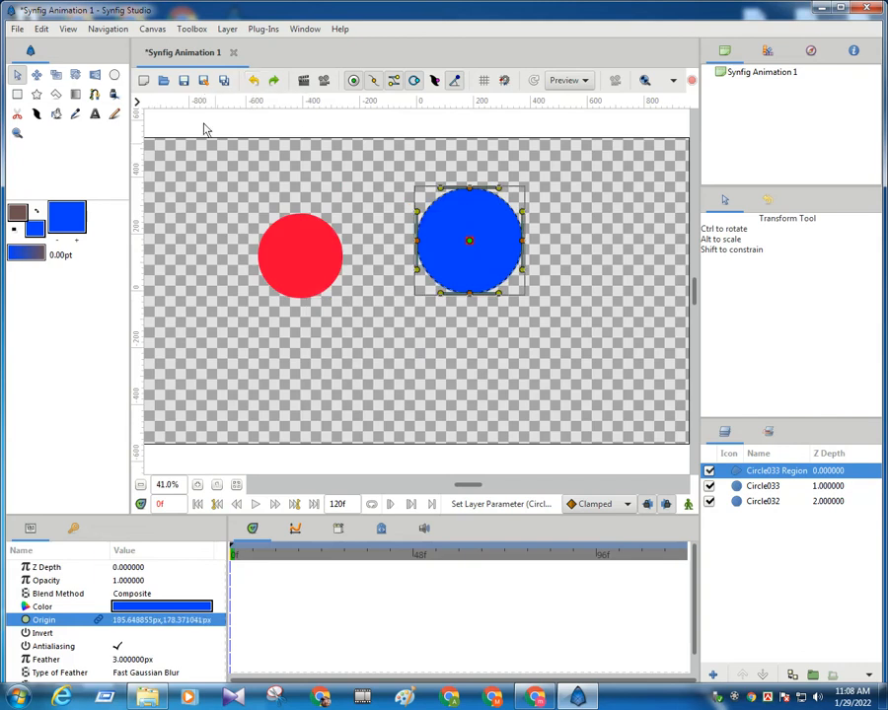
pyautogui.click(253, 81)
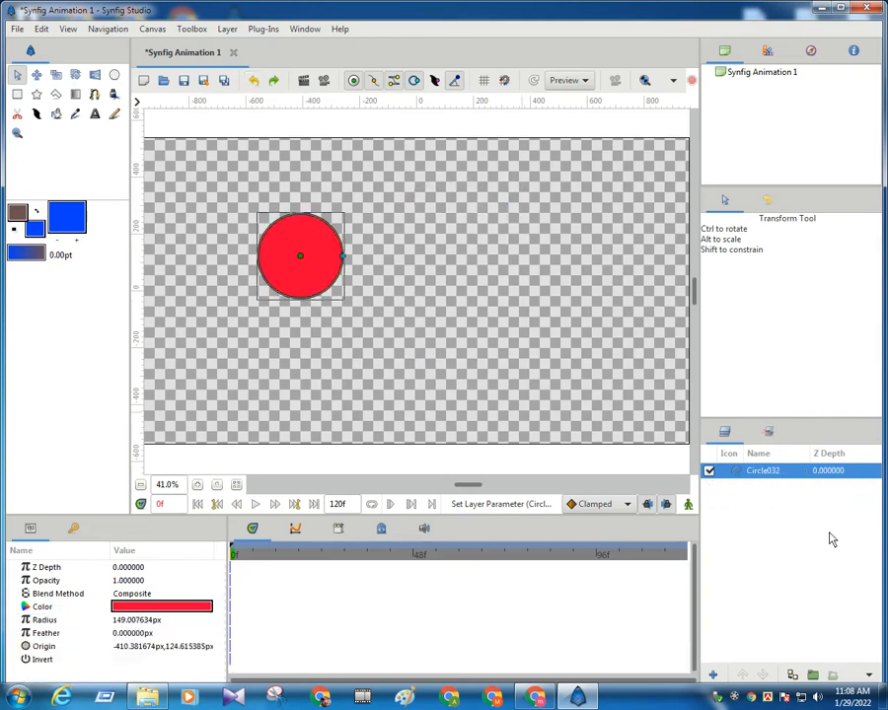
# - Draw a blue circle of about 149 px radius as a region layer only, centred at about -12, 357 px
pyautogui.click(115, 75)
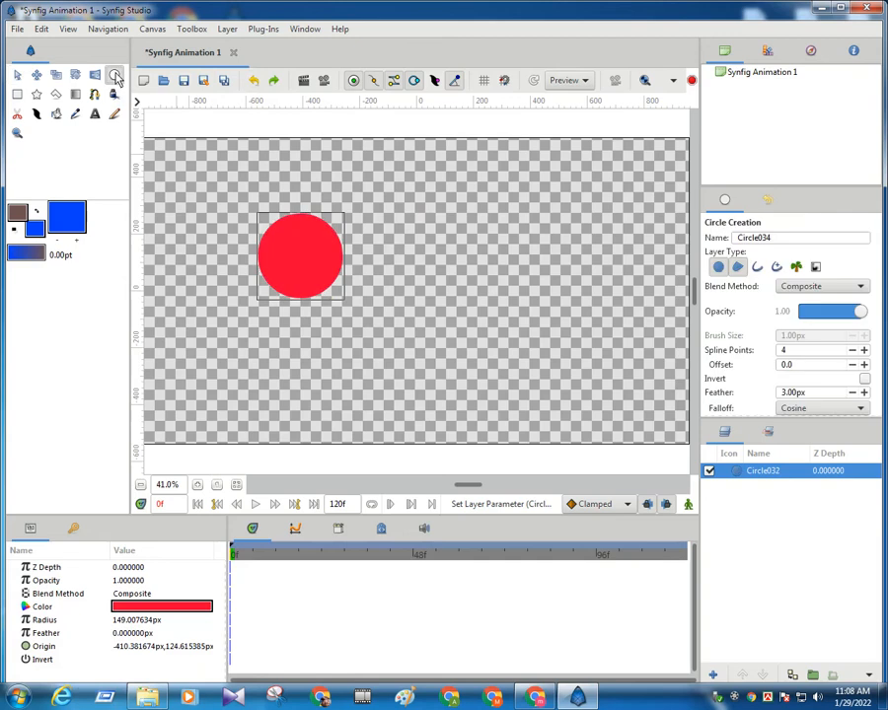
pyautogui.click(718, 266)
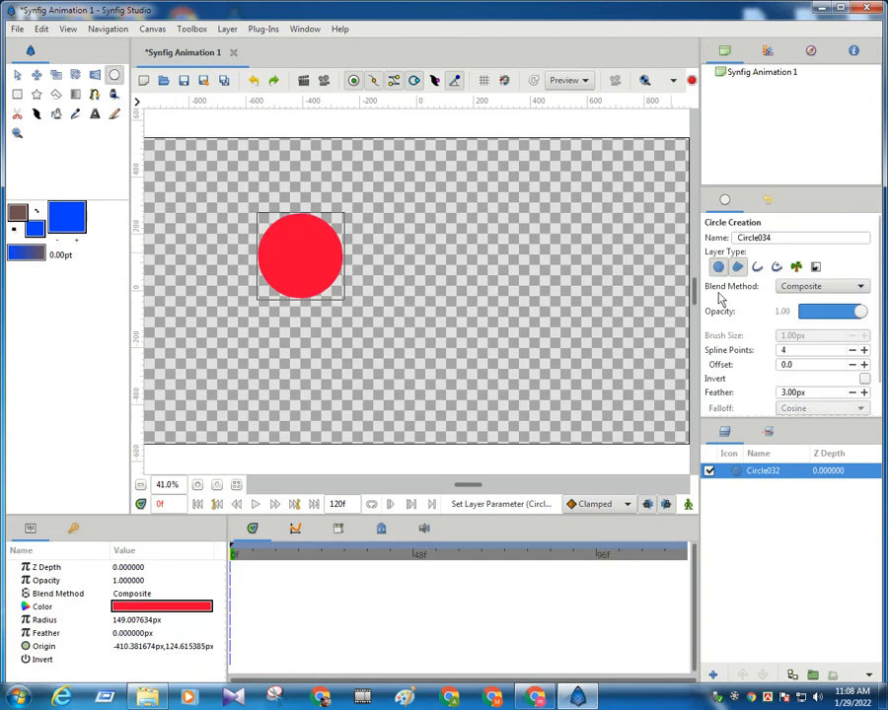
pyautogui.click(739, 268)
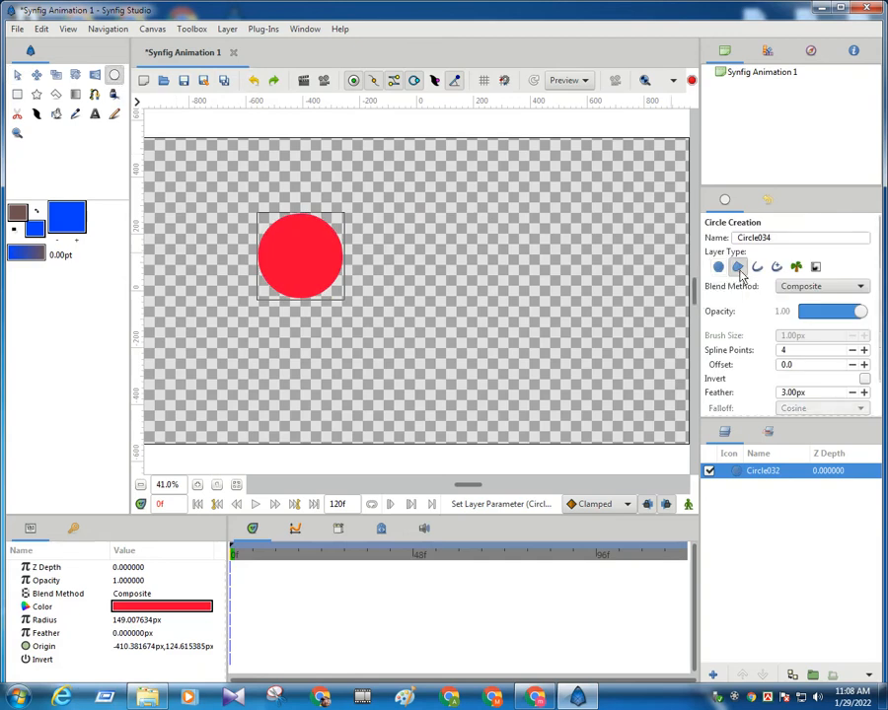
pyautogui.moveTo(413, 190); pyautogui.dragTo(452, 261)
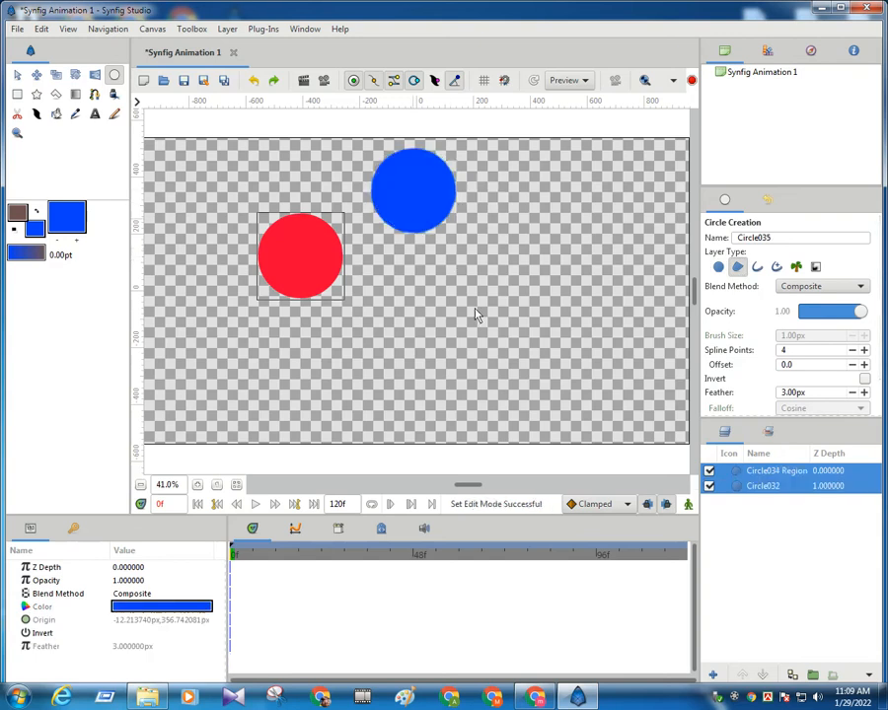
# - Move the red circle to an origin of about -779, 347 px and the blue region circle to about -357, -103 px
pyautogui.click(739, 478)
pyautogui.hotkey('alt', 'a')
pyautogui.moveTo(414, 196); pyautogui.dragTo(572, 228)
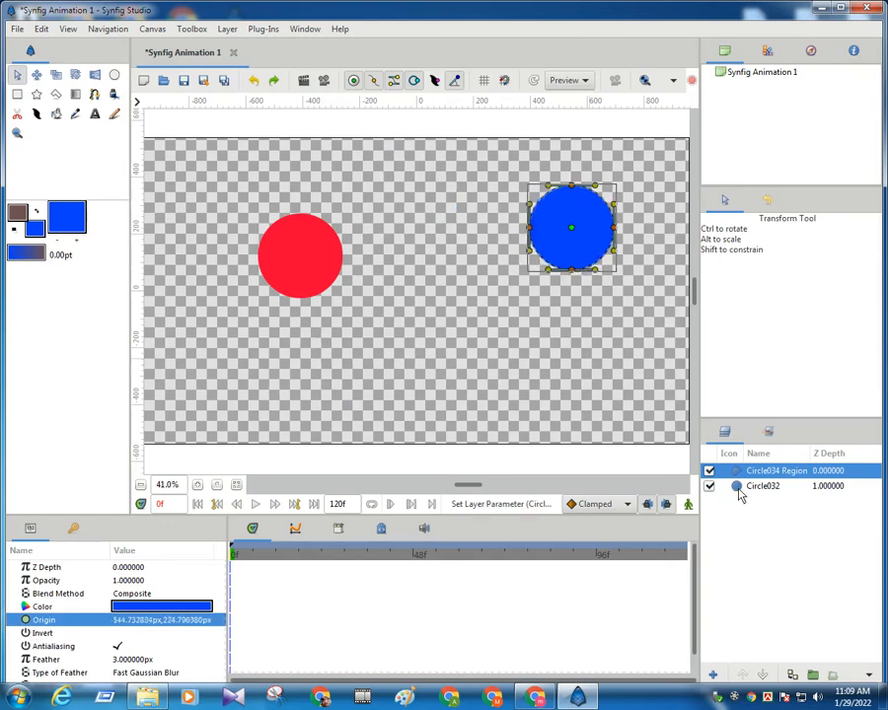
pyautogui.click(738, 487)
pyautogui.moveTo(300, 257); pyautogui.dragTo(196, 193)
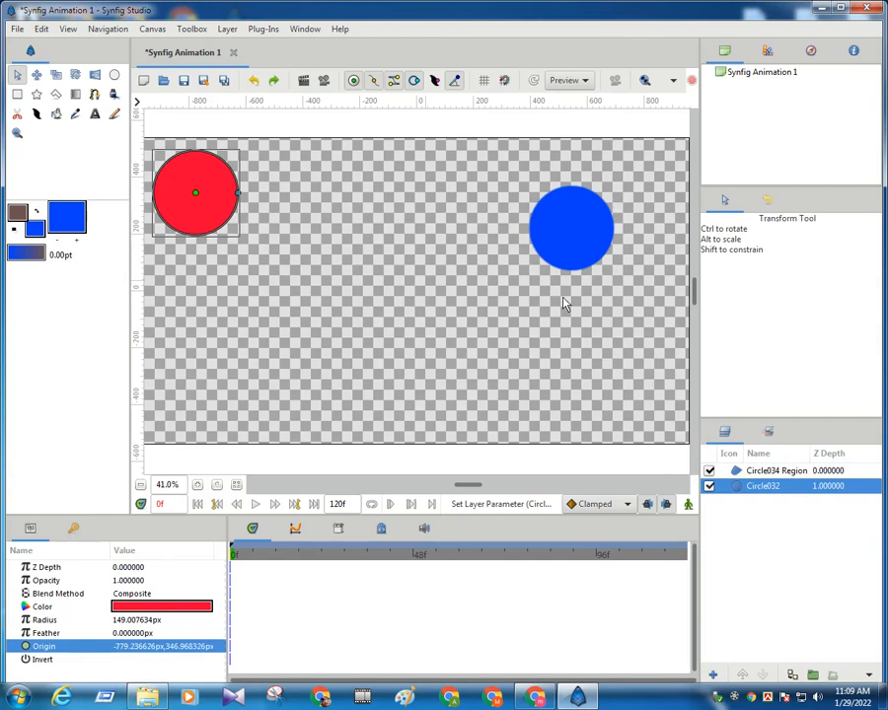
pyautogui.click(760, 471)
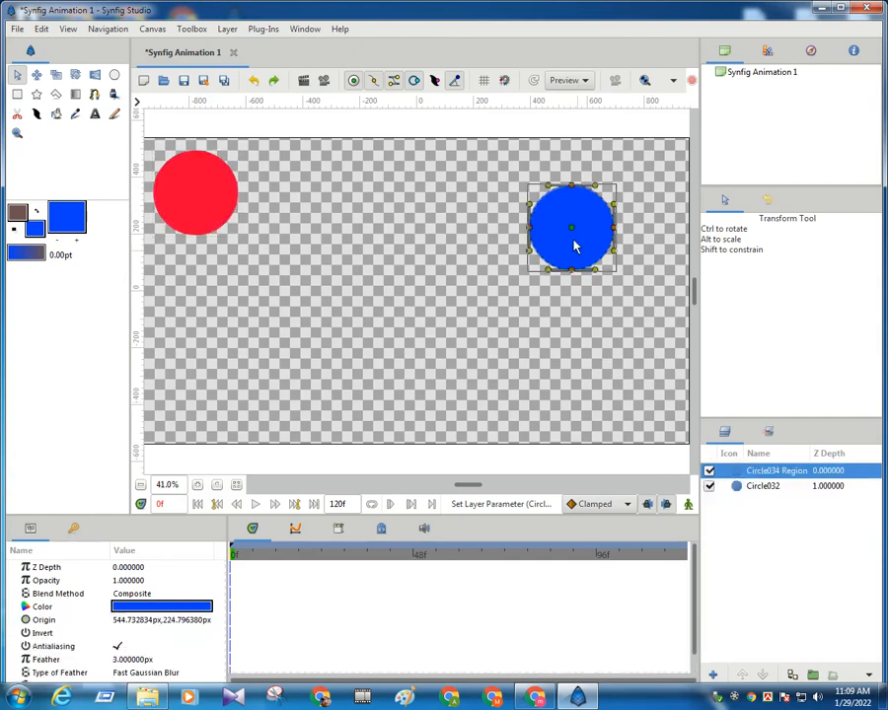
pyautogui.moveTo(570, 234); pyautogui.dragTo(316, 320)
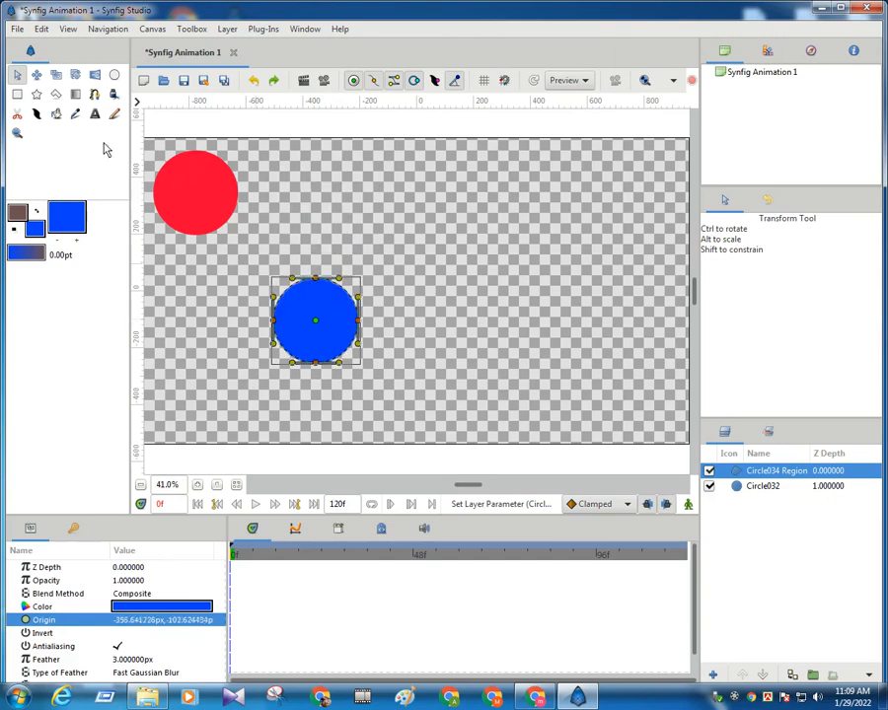
# - Reshape the blue region by pulling its top vertex up, its right vertex to about 291, 5 px, and tilting the right and bottom tangents
pyautogui.click(115, 74)
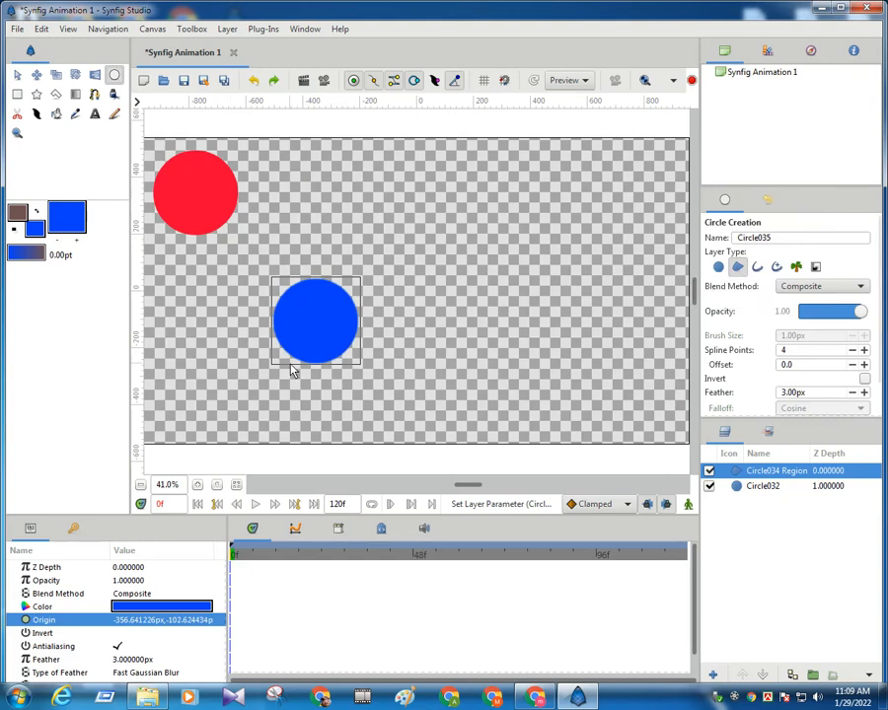
pyautogui.hotkey('alt', 'a')
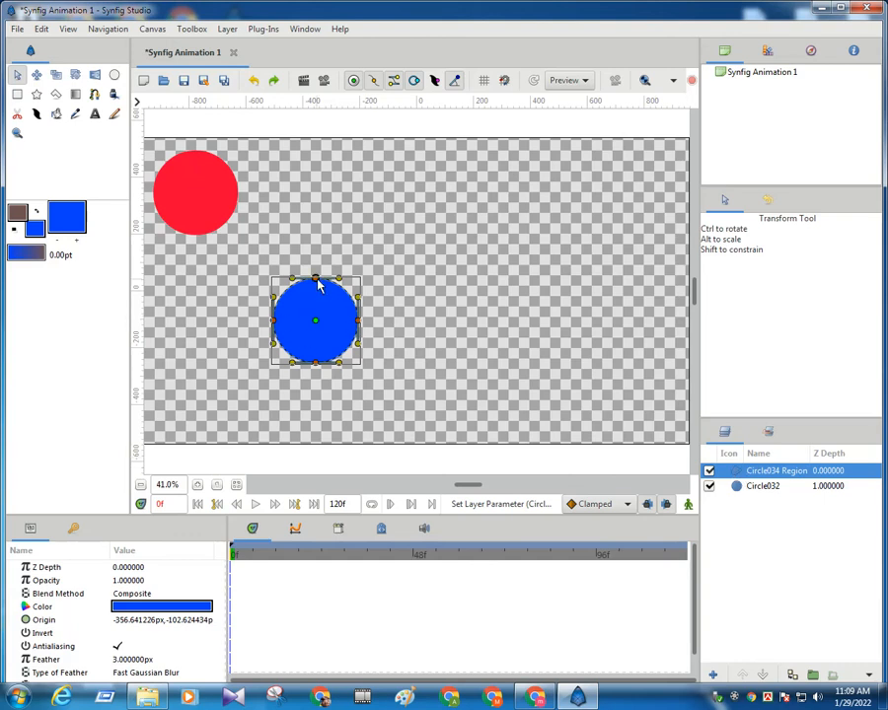
pyautogui.moveTo(316, 284); pyautogui.dragTo(318, 194)
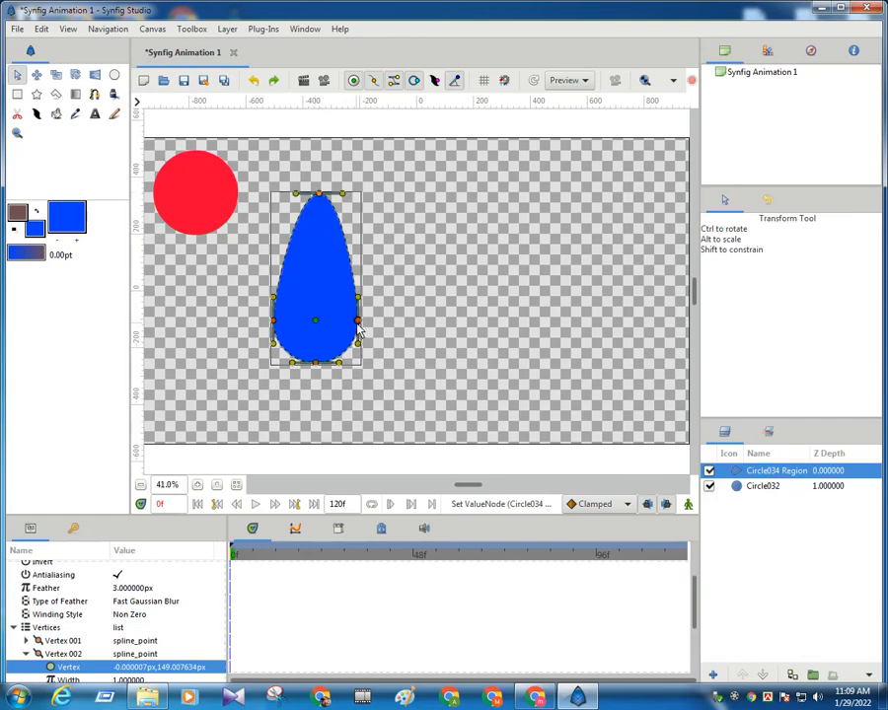
pyautogui.moveTo(357, 319); pyautogui.dragTo(431, 385)
pyautogui.click(397, 320)
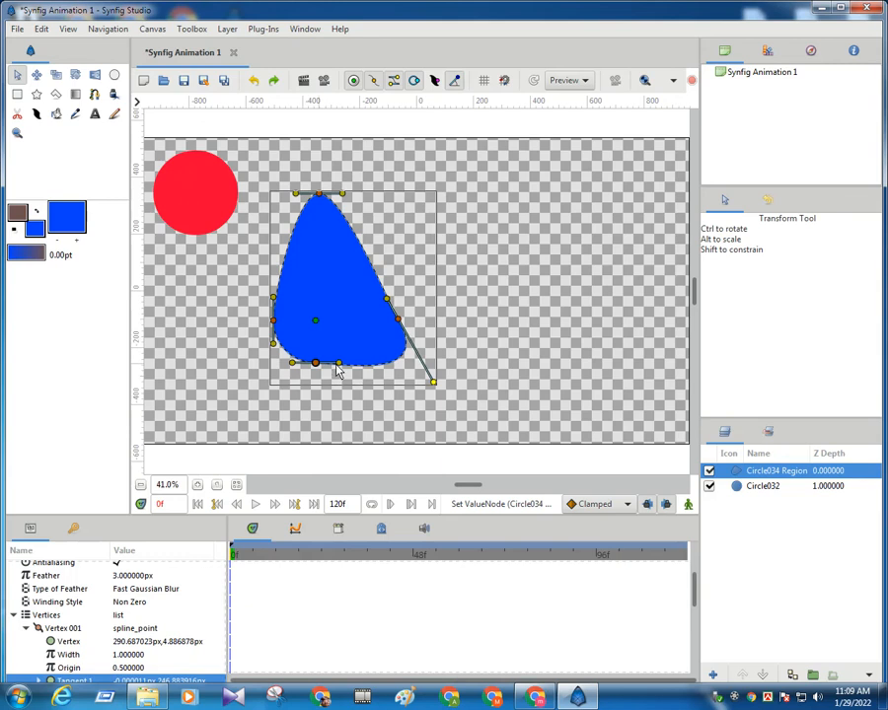
pyautogui.moveTo(339, 363)
pyautogui.mouseDown()
pyautogui.moveTo(341, 388)
pyautogui.moveTo(349, 384)
pyautogui.mouseUp()
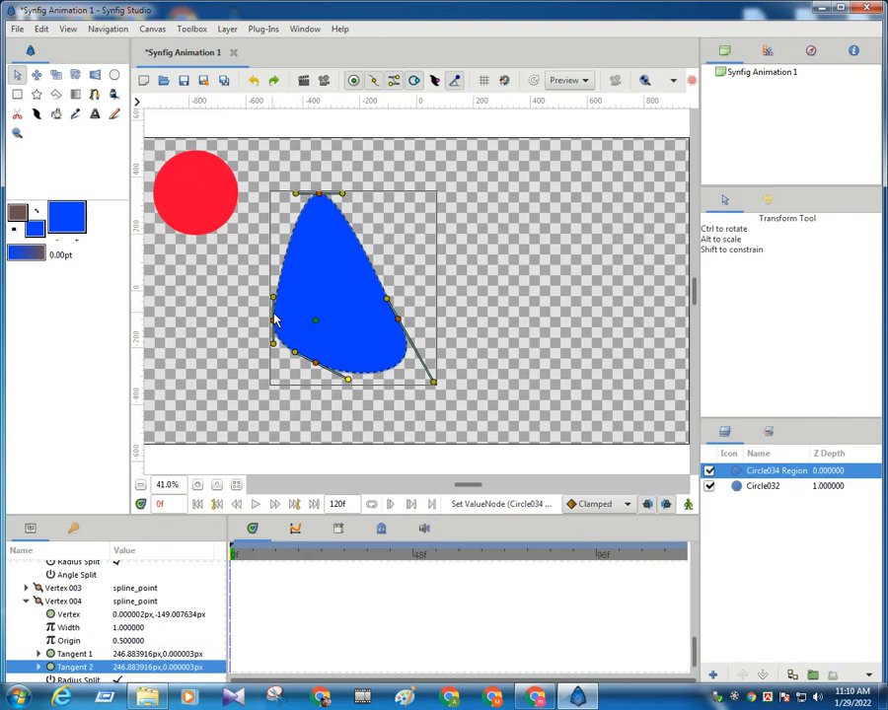
# - Move the blue region's left vertex to about -188, 5 px and its bottom vertex to about -24, -205 px
pyautogui.moveTo(274, 320); pyautogui.dragTo(377, 292)
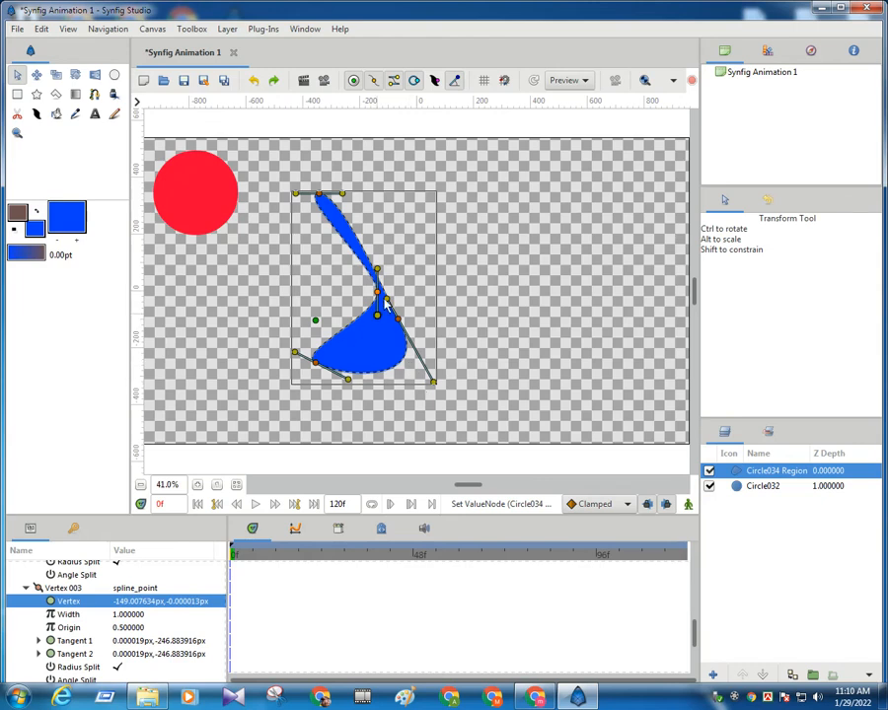
pyautogui.moveTo(377, 292); pyautogui.dragTo(262, 318)
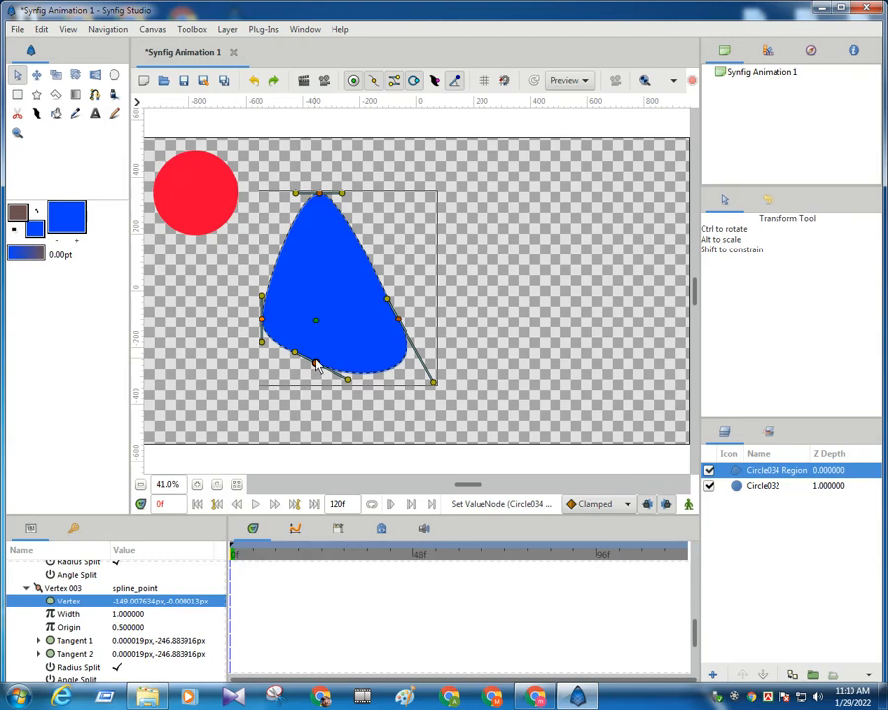
pyautogui.moveTo(314, 364)
pyautogui.mouseDown()
pyautogui.moveTo(260, 366)
pyautogui.moveTo(265, 378)
pyautogui.moveTo(308, 380)
pyautogui.mouseUp()
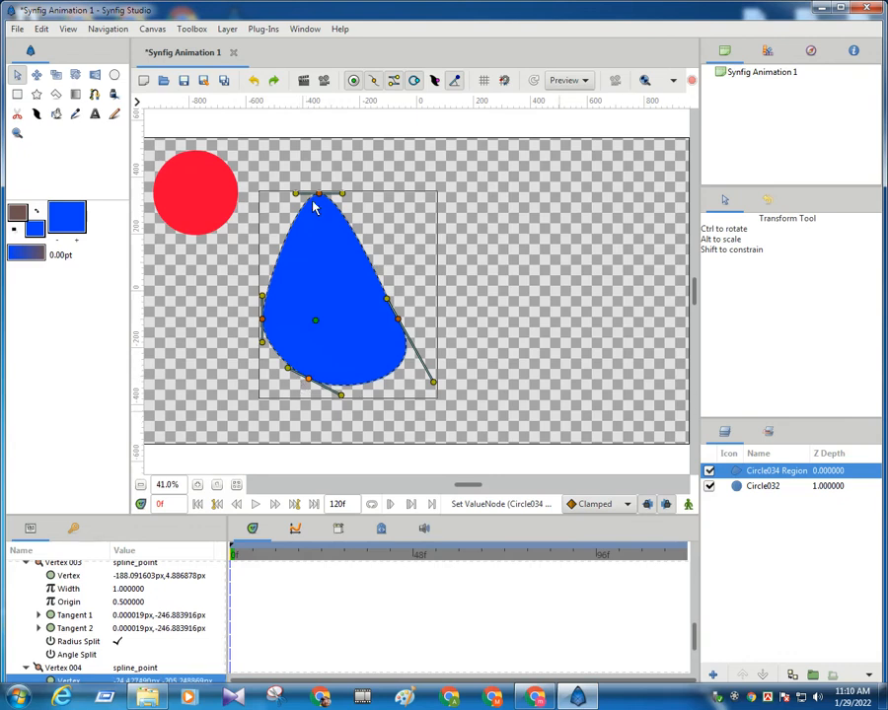
# - Draw a circle as an outline layer only, with a 1 px brush size, centred at about 320, 293 px
pyautogui.click(114, 77)
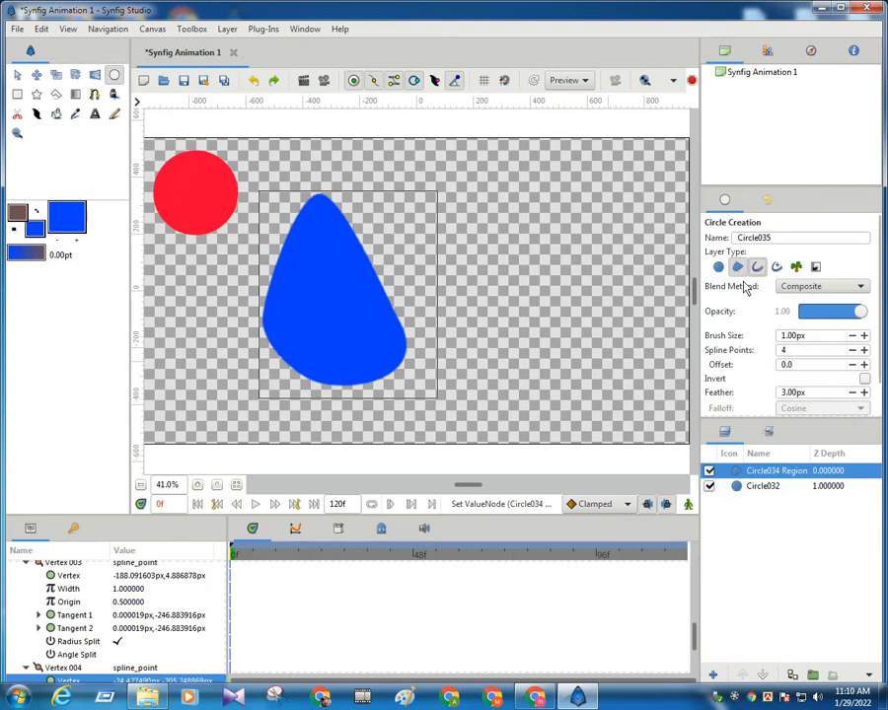
pyautogui.click(756, 268)
pyautogui.click(738, 268)
pyautogui.moveTo(507, 208); pyautogui.dragTo(546, 307)
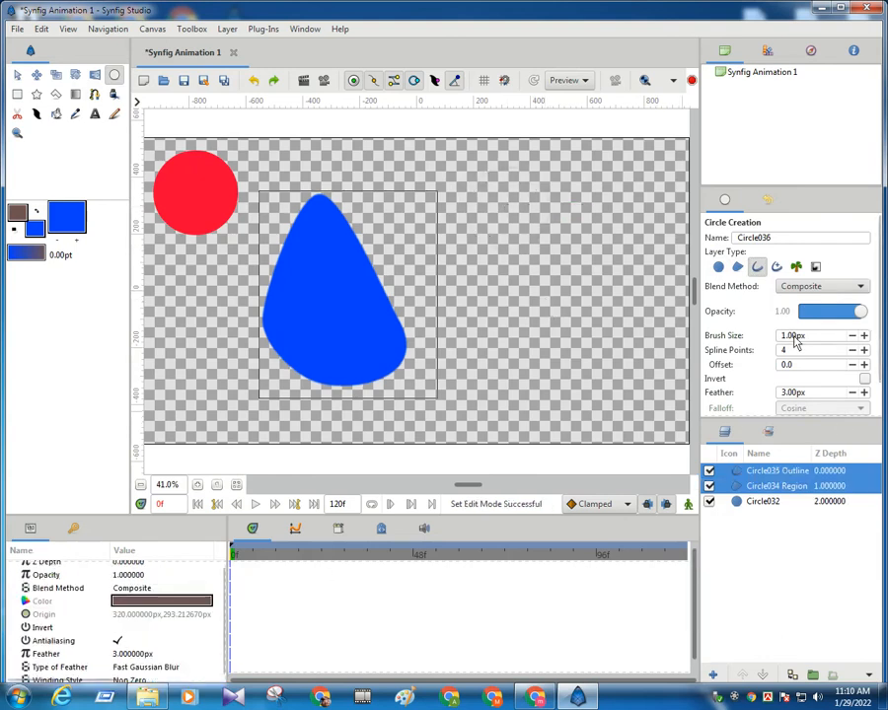
# - Change the color of the selected outline and region layers to bright red
pyautogui.doubleClick(158, 601)
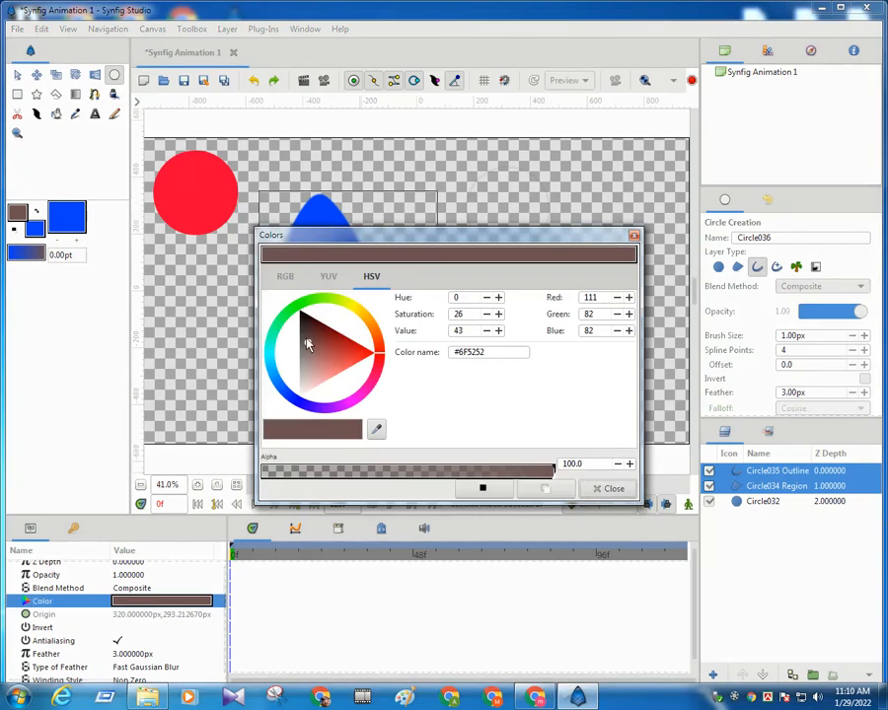
pyautogui.moveTo(307, 341); pyautogui.dragTo(301, 314)
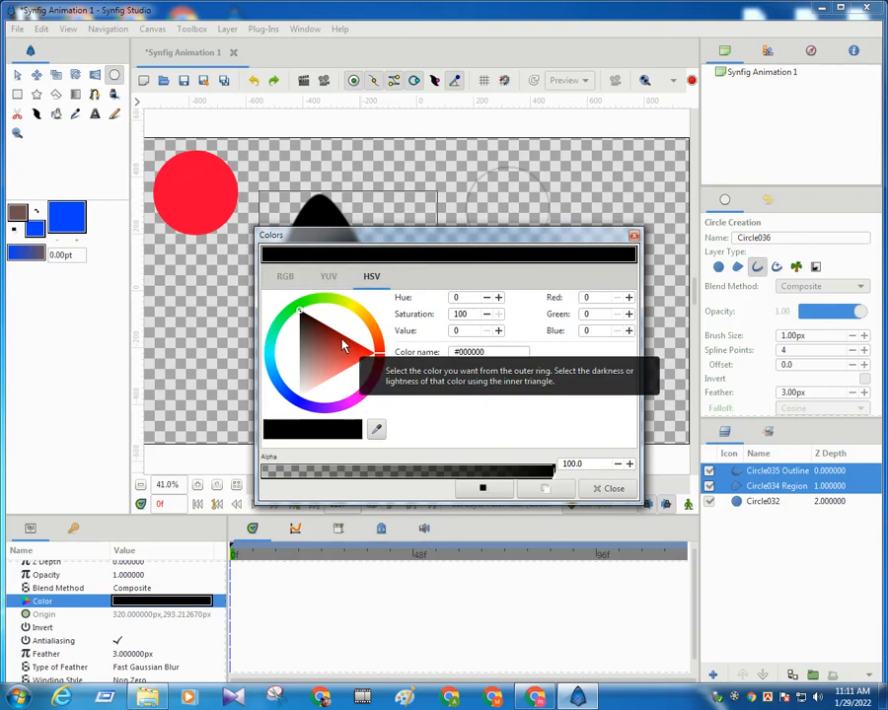
pyautogui.click(377, 363)
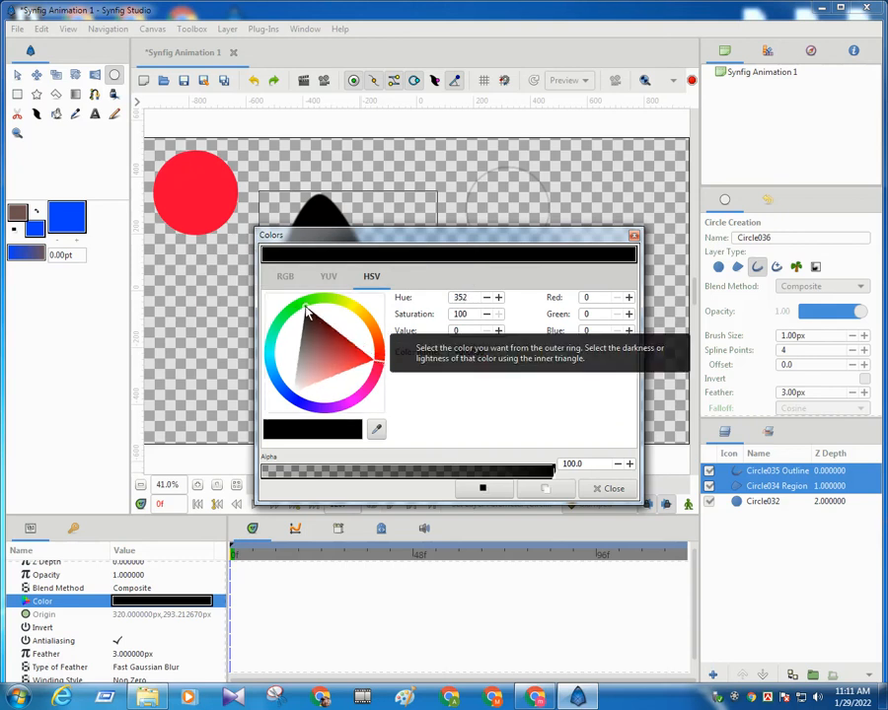
pyautogui.moveTo(363, 363); pyautogui.dragTo(292, 330)
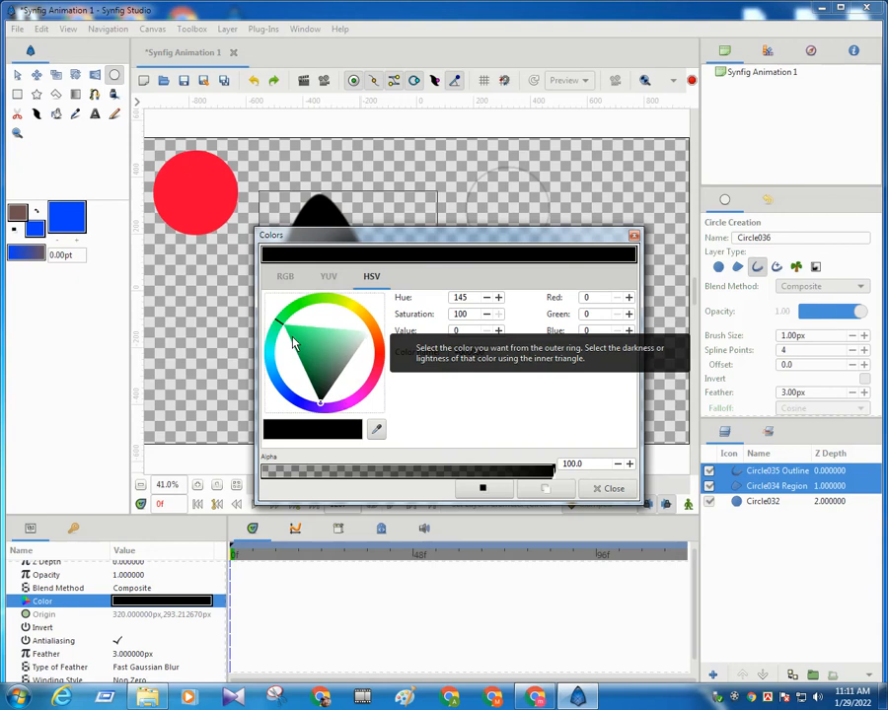
pyautogui.click(377, 357)
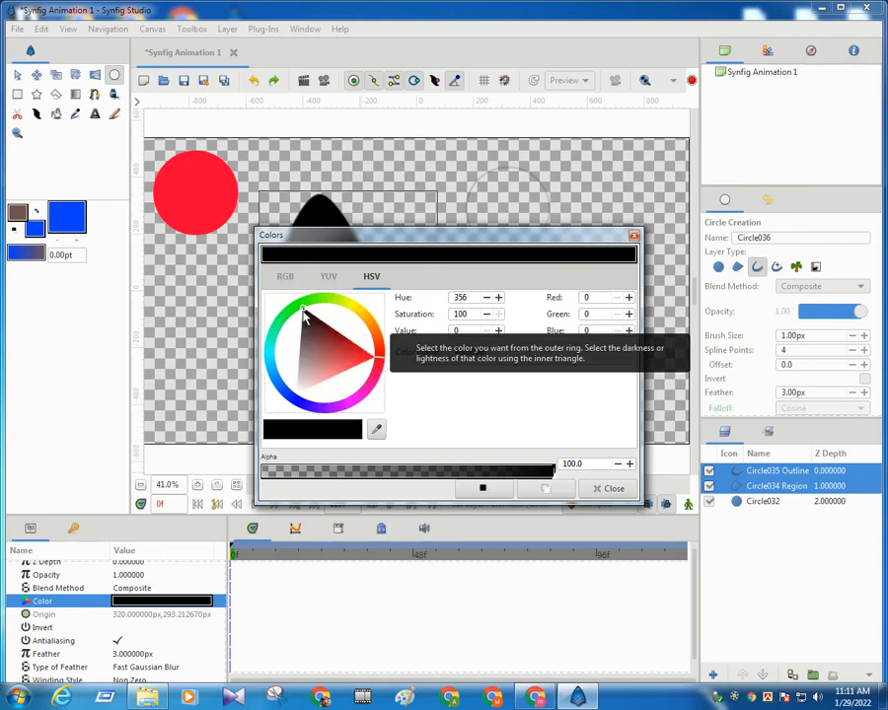
pyautogui.moveTo(304, 316); pyautogui.dragTo(377, 357)
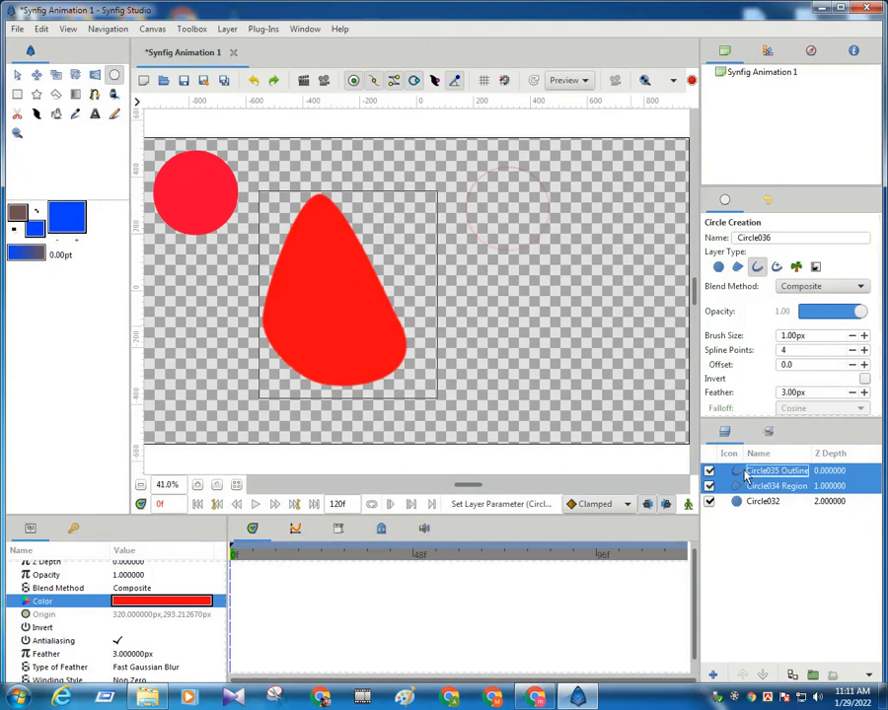
# - Select only the outline circle layer and move it to an origin of about 335, 130 px
pyautogui.click(741, 471)
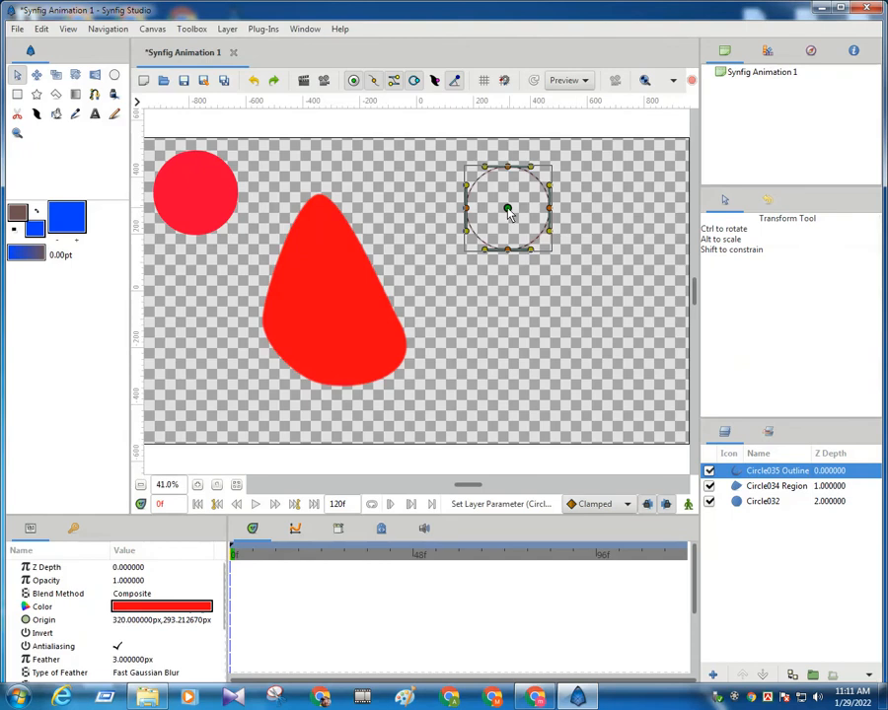
pyautogui.moveTo(507, 204); pyautogui.dragTo(511, 254)
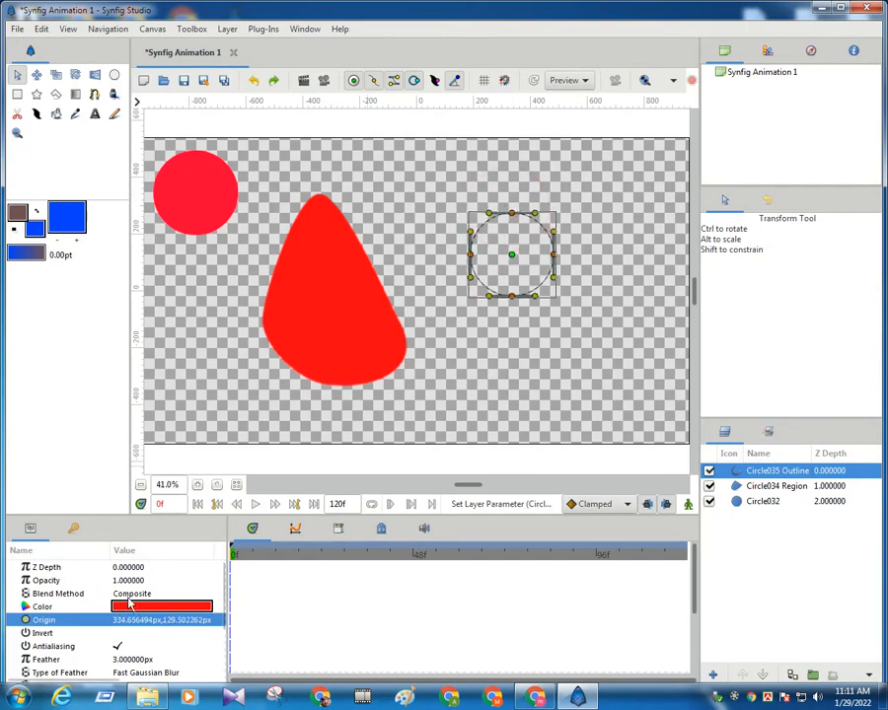
pyautogui.scroll(-1, 131, 604)
pyautogui.scroll(1, 131, 603)
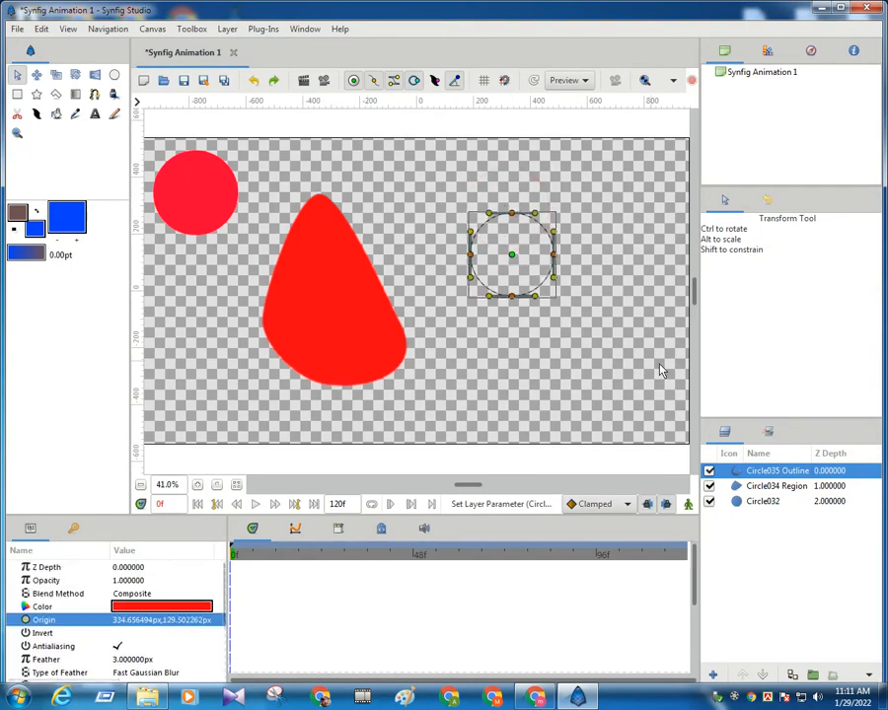
pyautogui.click(740, 473)
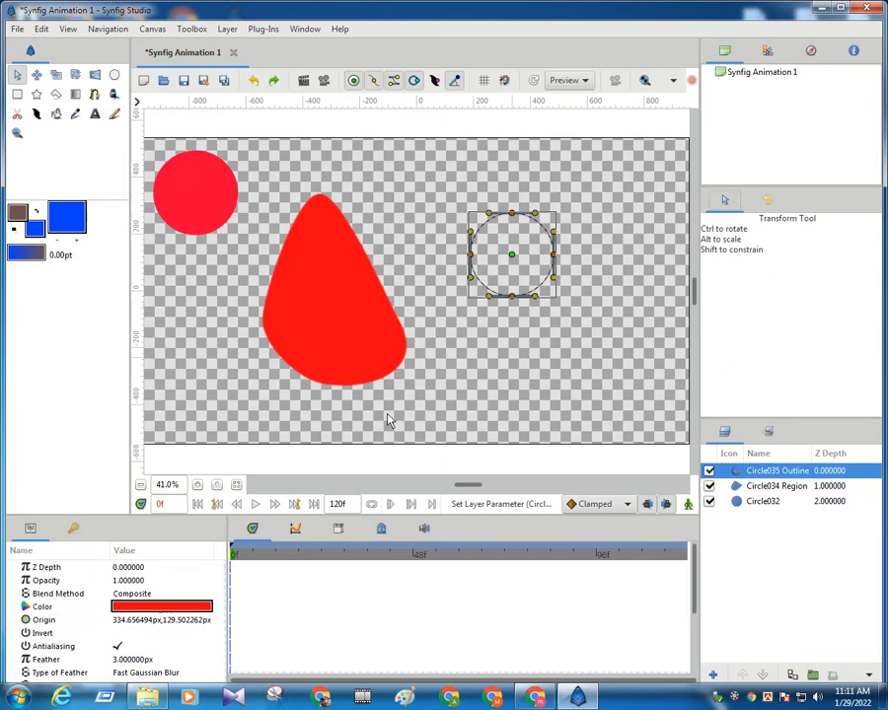
# - Increase the outline circle's outline width first to 5 px and finally to 10 px
pyautogui.click(111, 584)
pyautogui.click(116, 580)
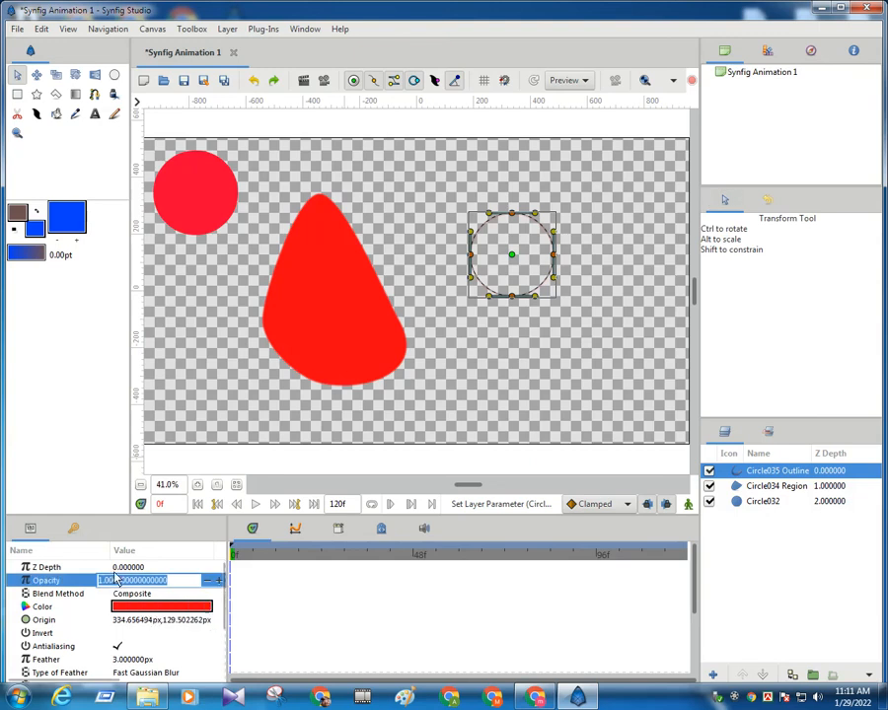
pyautogui.scroll(-1, 117, 641)
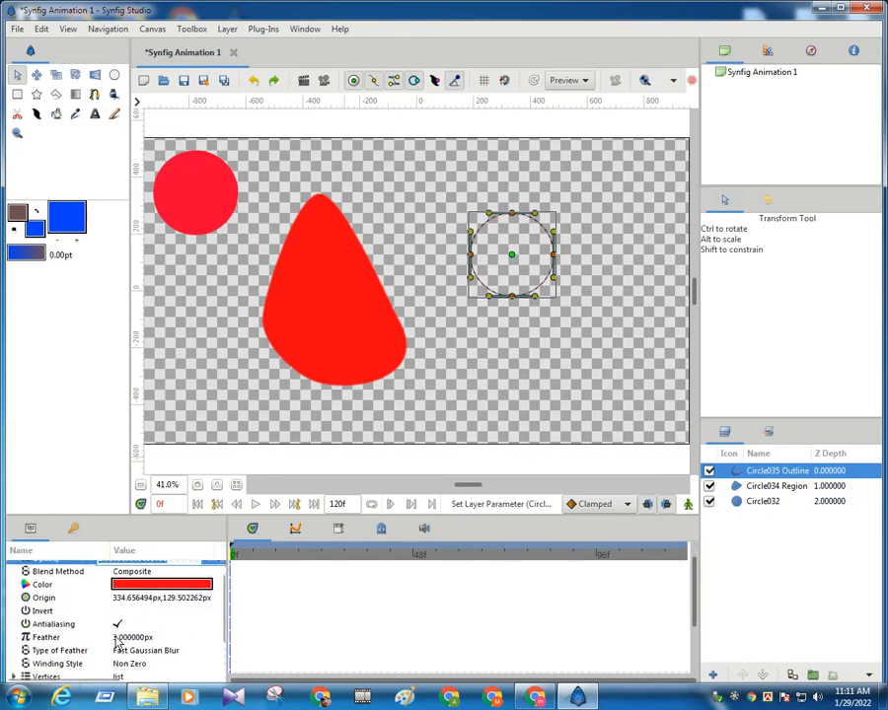
pyautogui.scroll(-1, 117, 642)
pyautogui.scroll(-2, 135, 663)
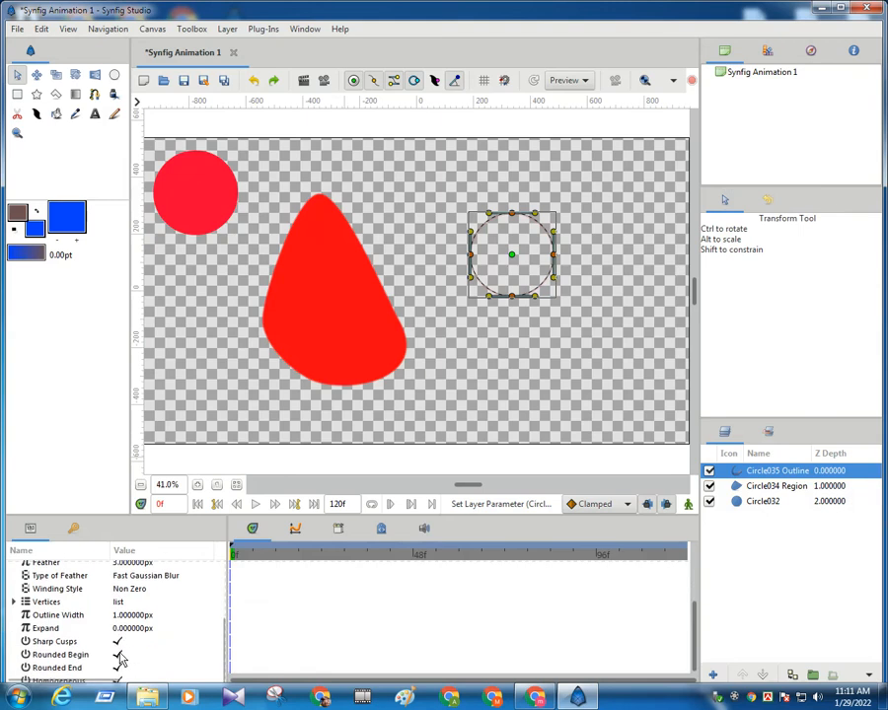
pyautogui.click(115, 619)
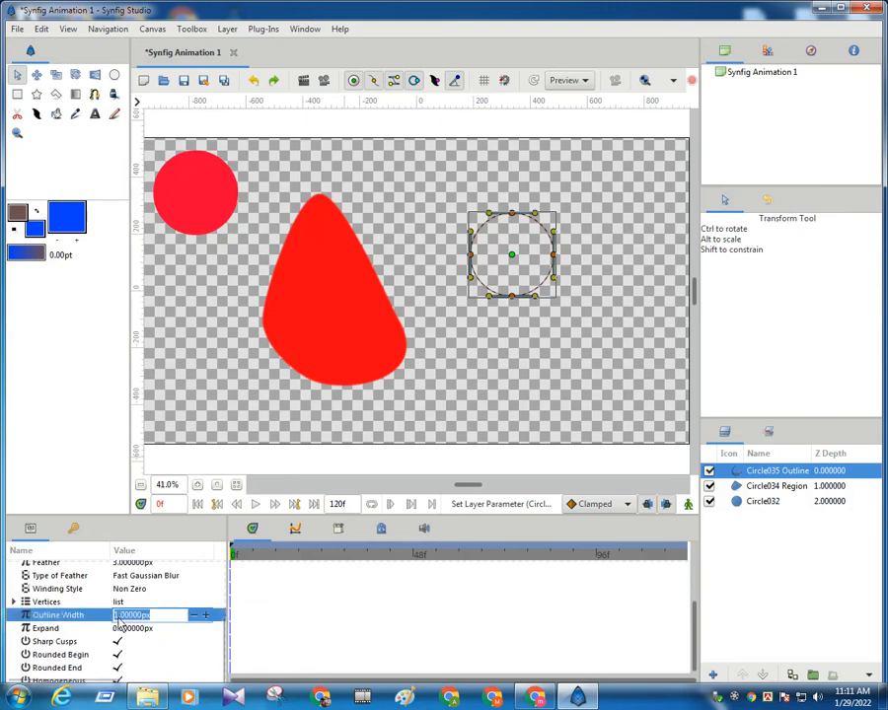
pyautogui.write('5')
pyautogui.press('Return')
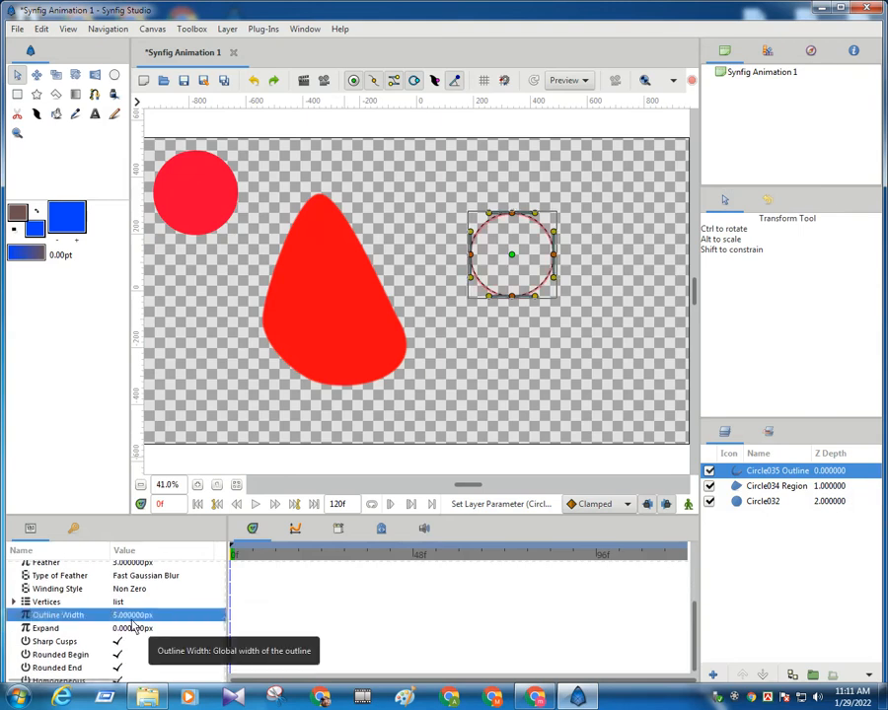
pyautogui.click(118, 617)
pyautogui.write('1')
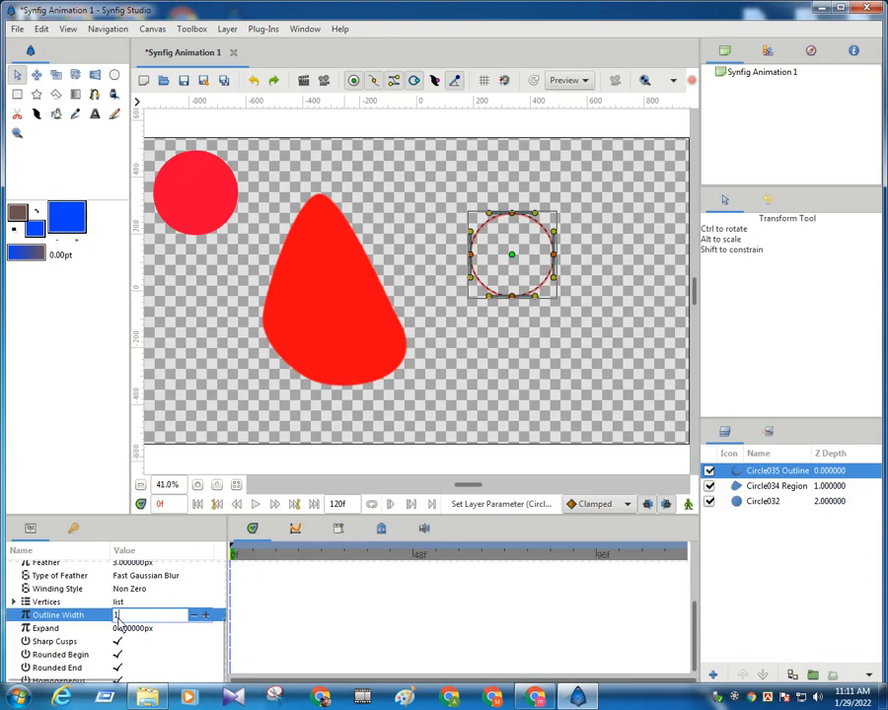
pyautogui.write('0')
pyautogui.press('Return')
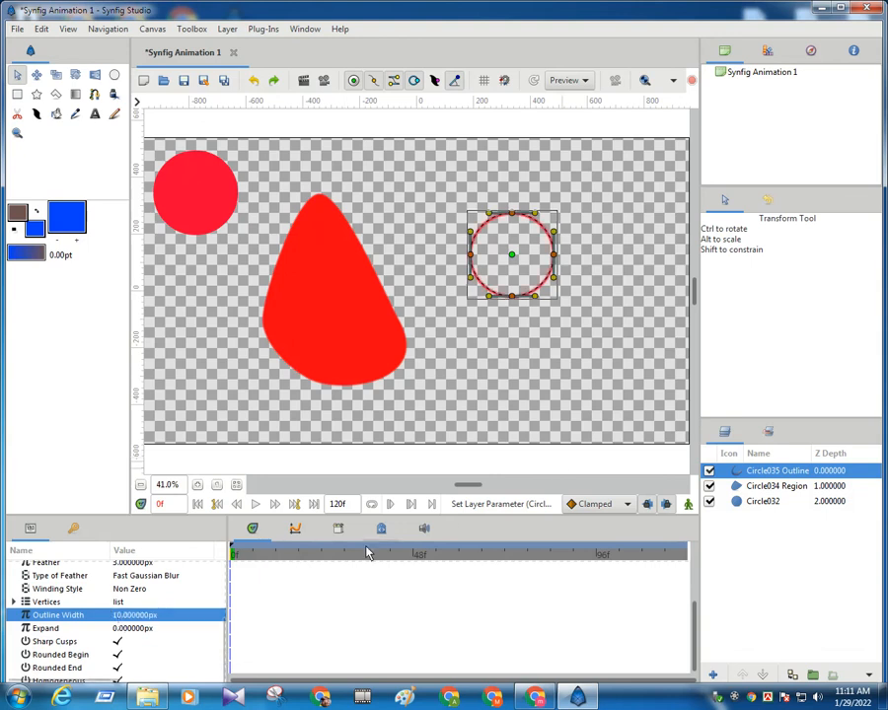
# - Set the outline circle's Expand value first to 1 px and finally to 5 px, and deselect the layer
pyautogui.scroll(-1, 163, 628)
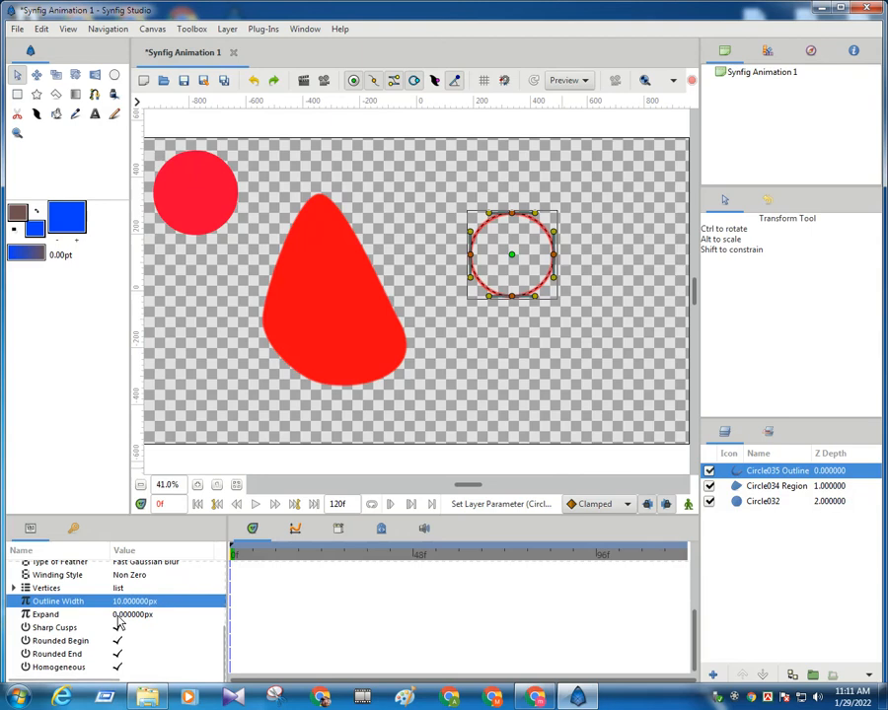
pyautogui.scroll(1, 119, 622)
pyautogui.click(121, 628)
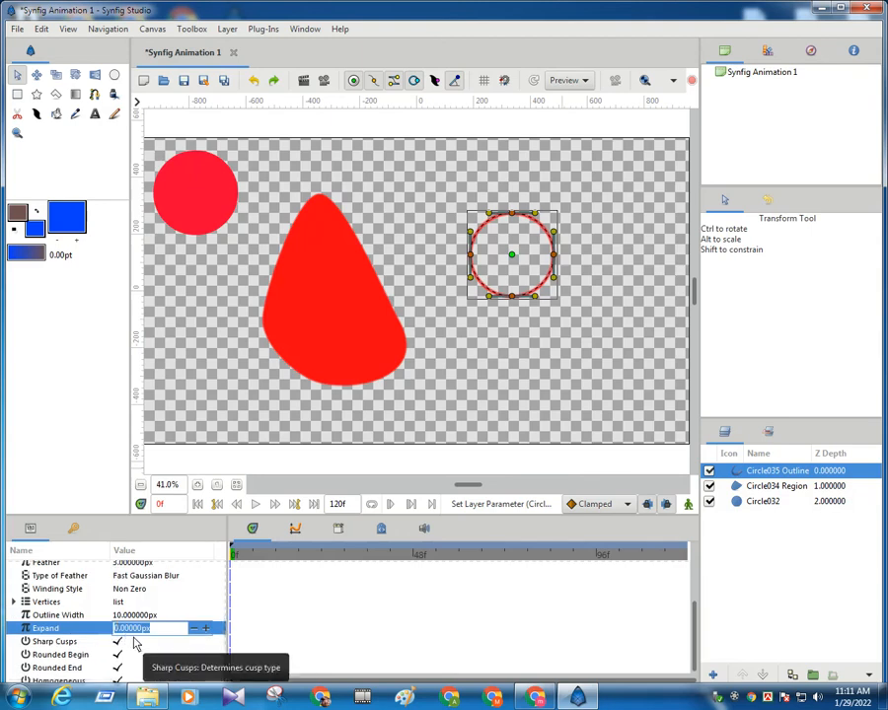
pyautogui.write('1')
pyautogui.press('Return')
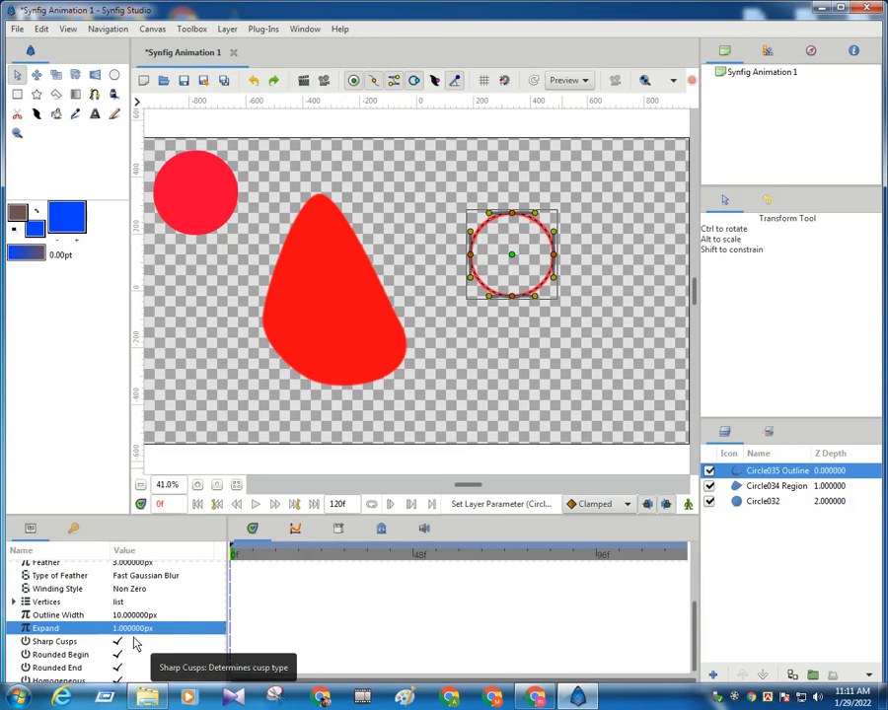
pyautogui.click(128, 631)
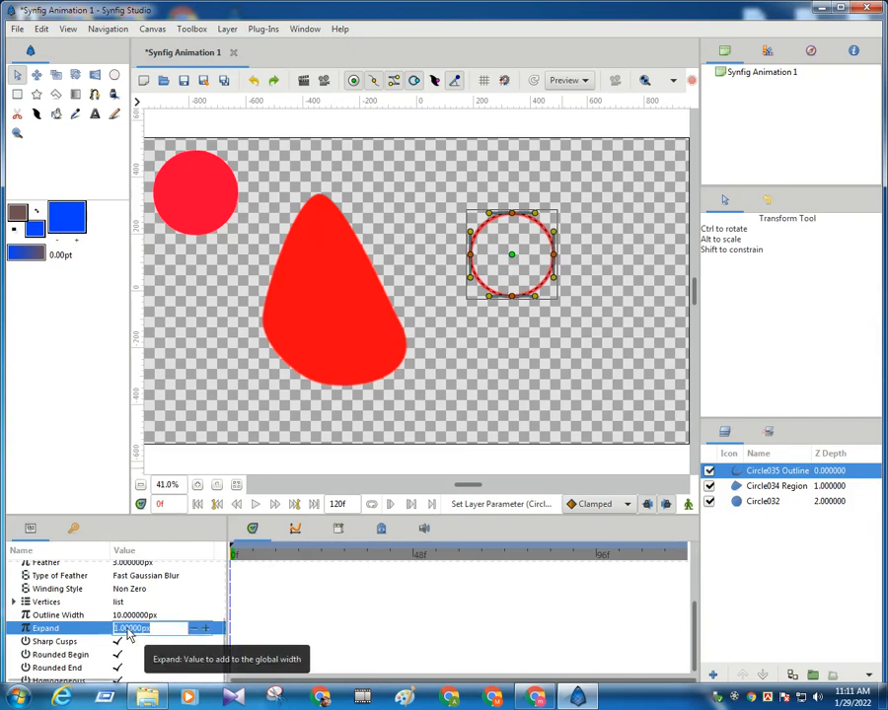
pyautogui.write('5')
pyautogui.press('Return')
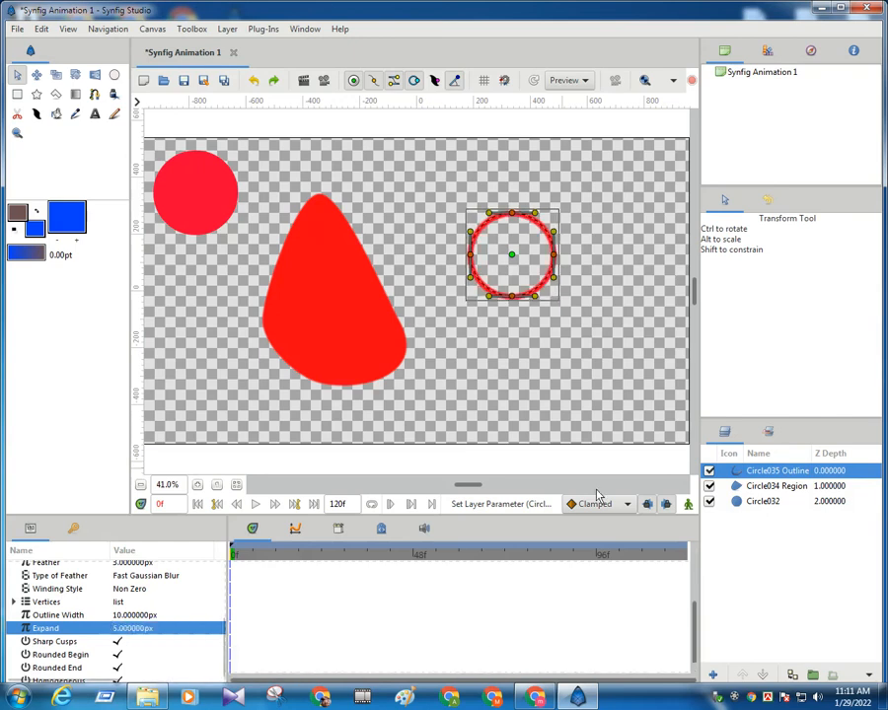
pyautogui.click(368, 328)
pyautogui.click(510, 263)
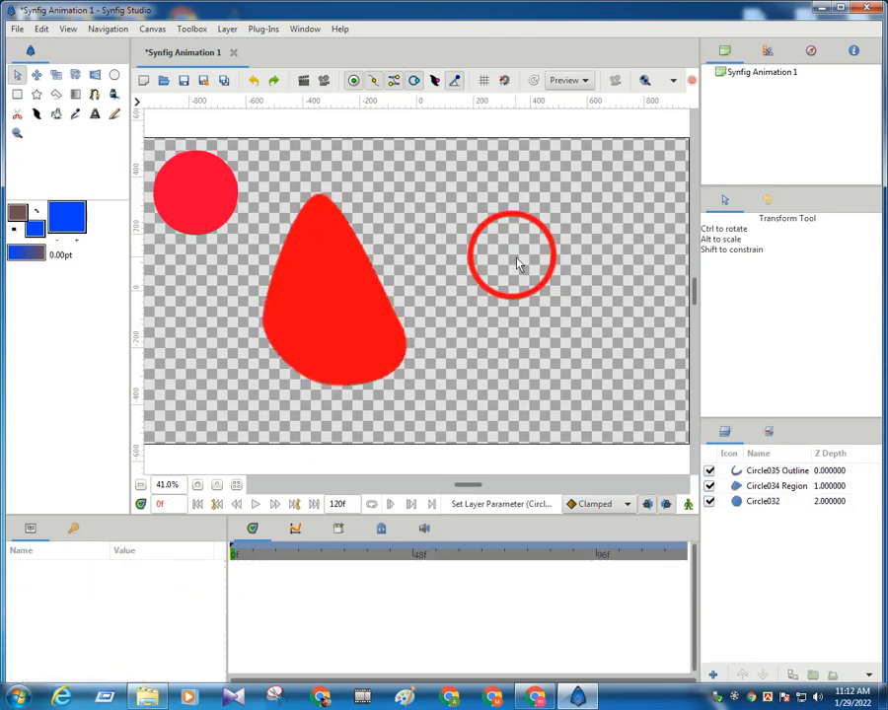
# - Pull the outline circle's right, top, bottom and left vertices outward to about (342, 29), (-10, 249), (10, -281) and (-300, 20) px
pyautogui.click(740, 476)
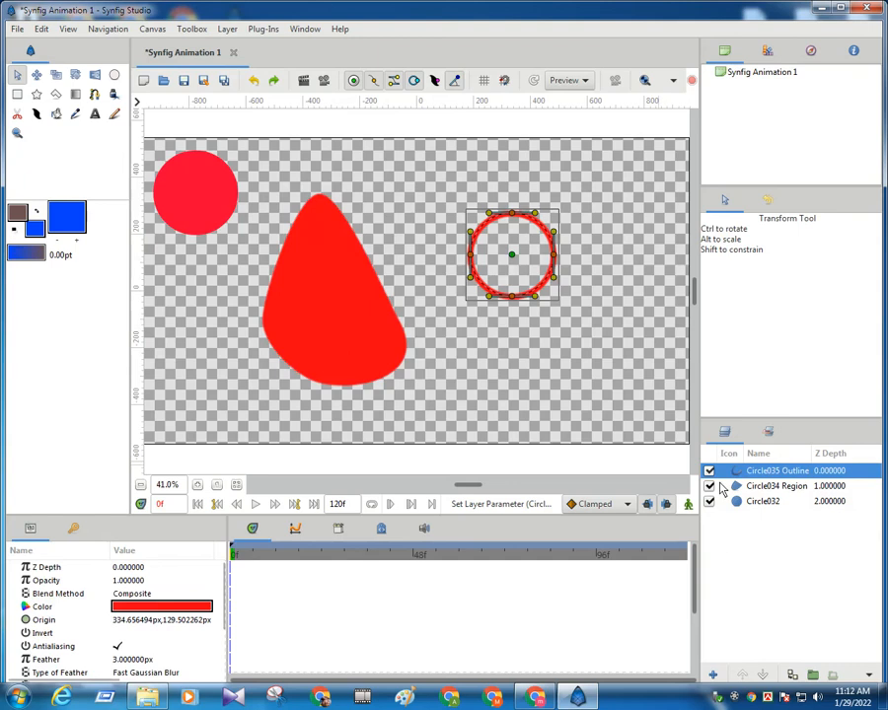
pyautogui.moveTo(555, 255); pyautogui.dragTo(609, 248)
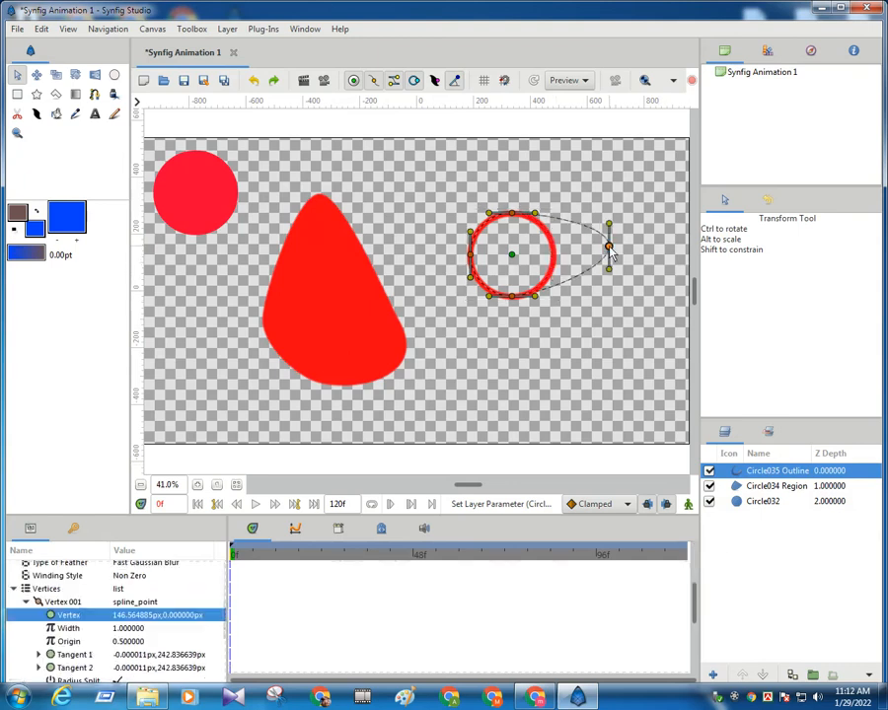
pyautogui.moveTo(510, 211); pyautogui.dragTo(509, 184)
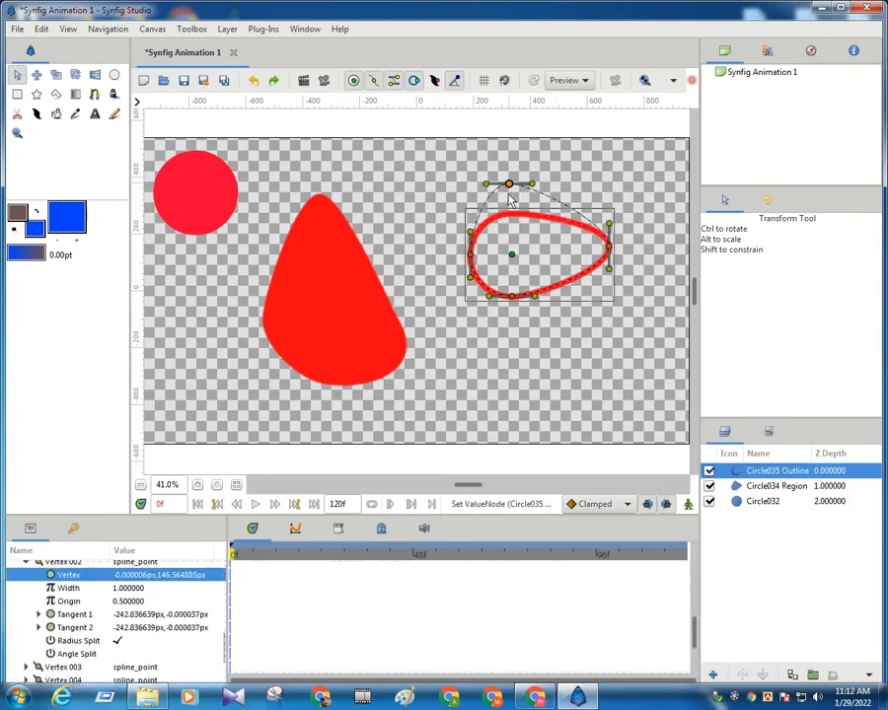
pyautogui.moveTo(512, 296); pyautogui.dragTo(514, 334)
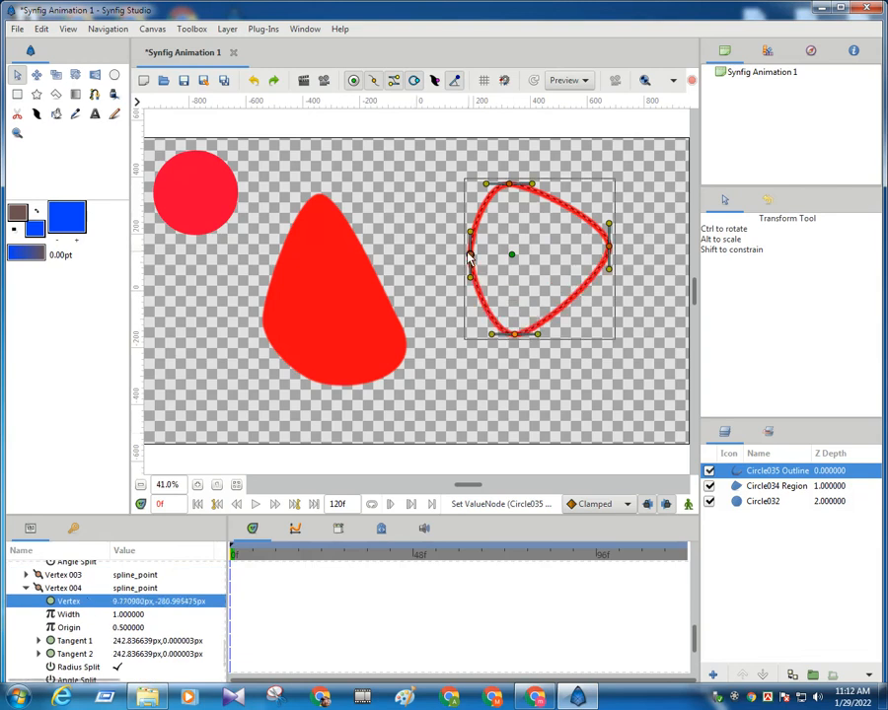
pyautogui.moveTo(469, 254); pyautogui.dragTo(431, 257)
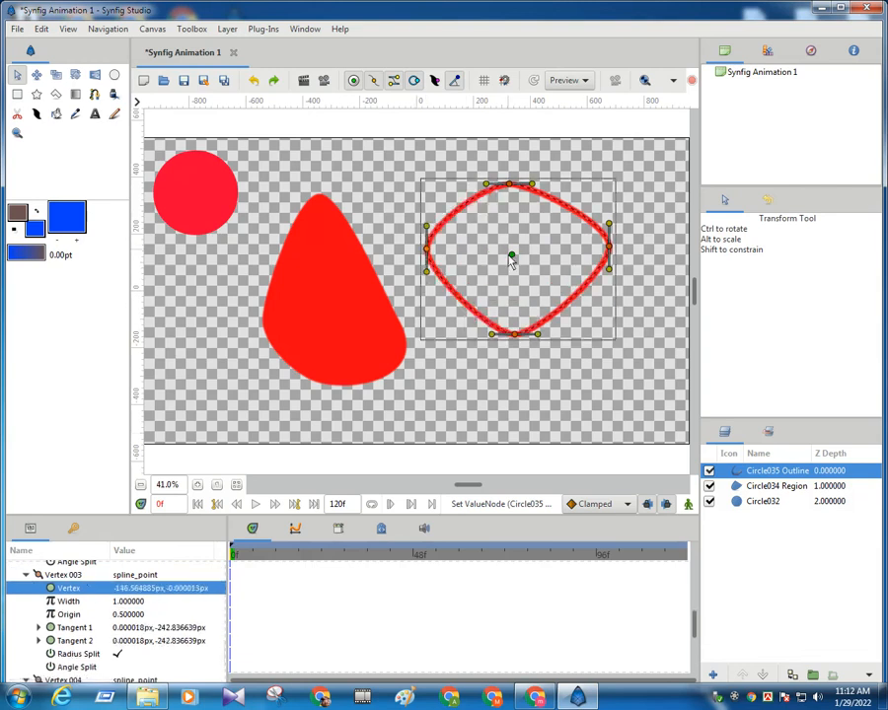
# - Bend the outline into a crescent by lowering its top vertex and moving the left and right vertices to about (-354, -44) and (454, -49) px
pyautogui.moveTo(508, 187); pyautogui.dragTo(517, 292)
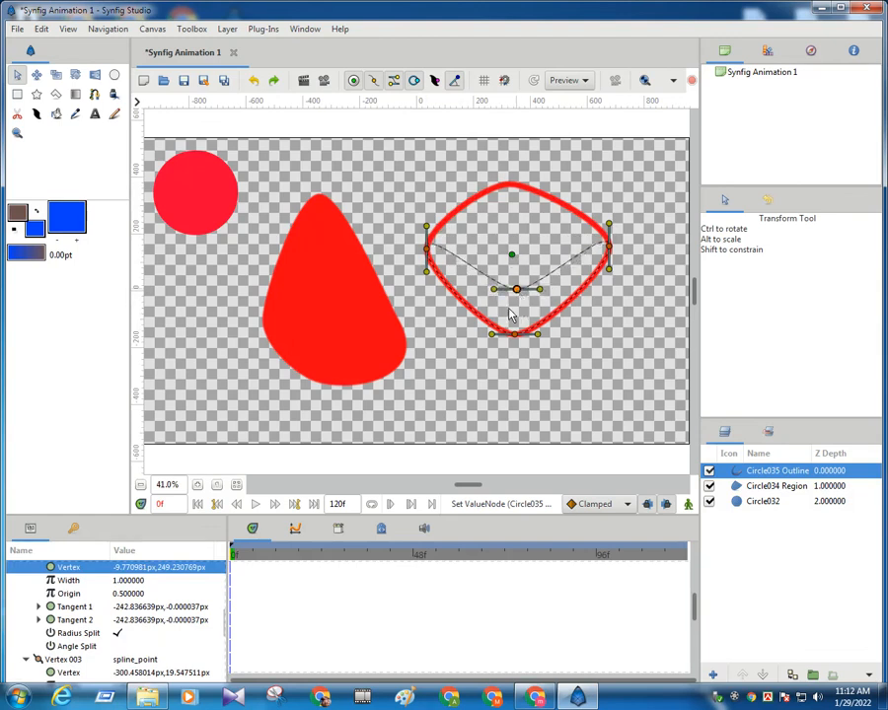
pyautogui.moveTo(429, 251); pyautogui.dragTo(412, 275)
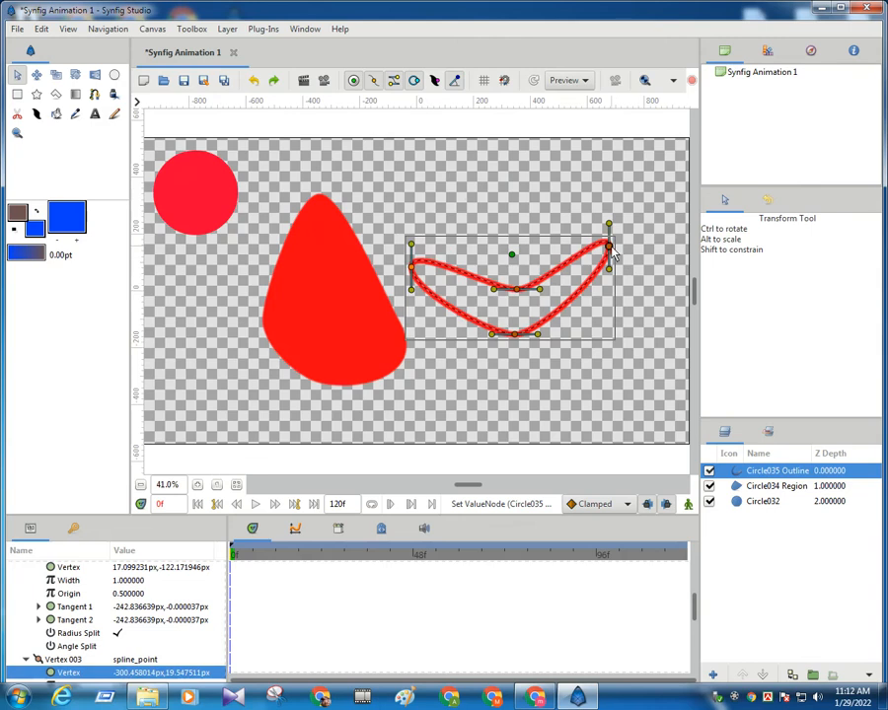
pyautogui.moveTo(609, 247); pyautogui.dragTo(640, 266)
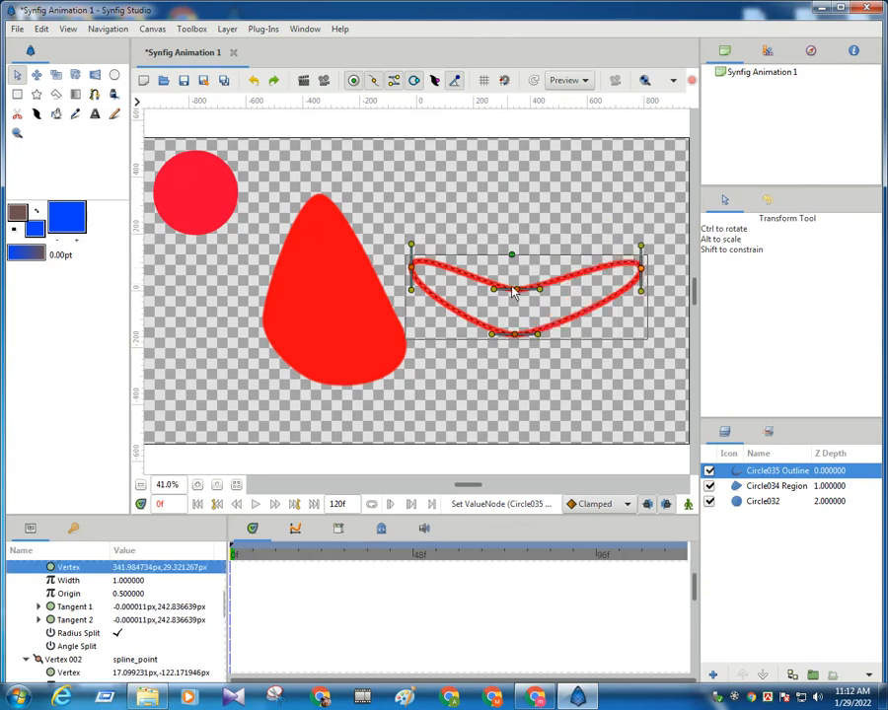
pyautogui.moveTo(518, 290); pyautogui.dragTo(520, 282)
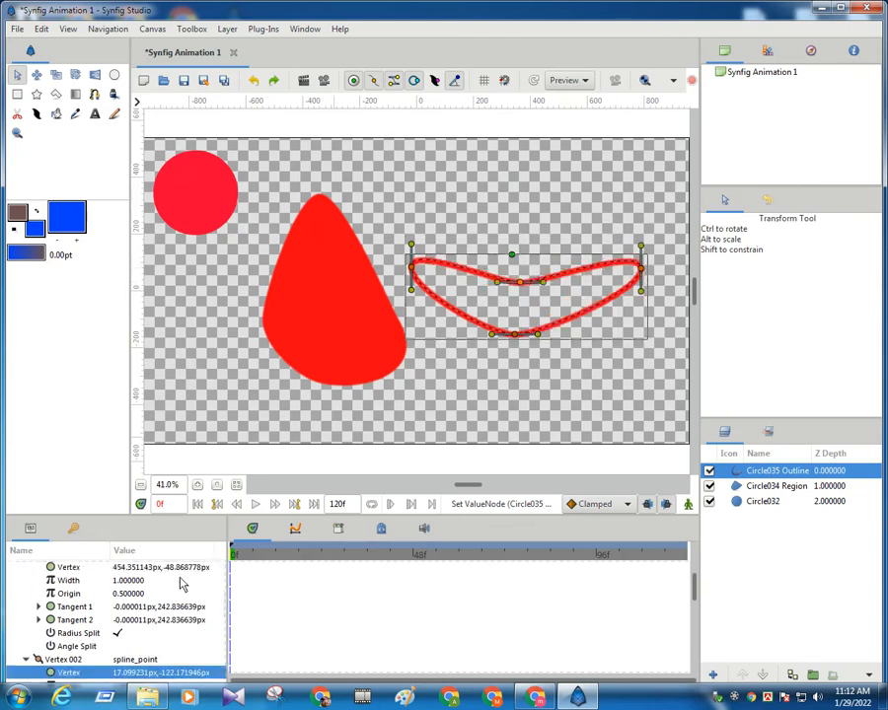
# - Change the crescent outline's color to black
pyautogui.scroll(-5, 151, 631)
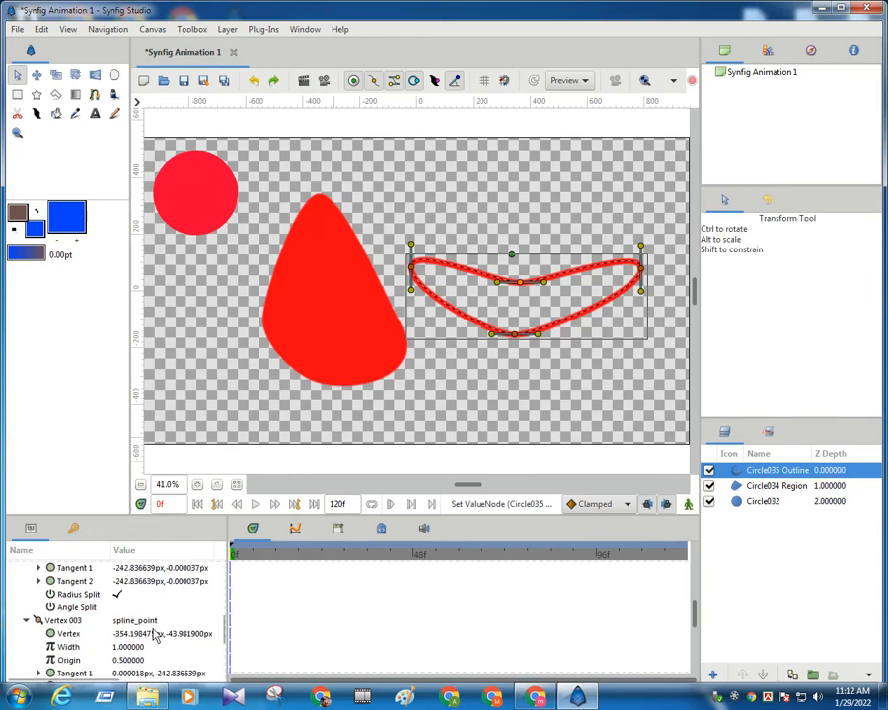
pyautogui.scroll(8, 154, 631)
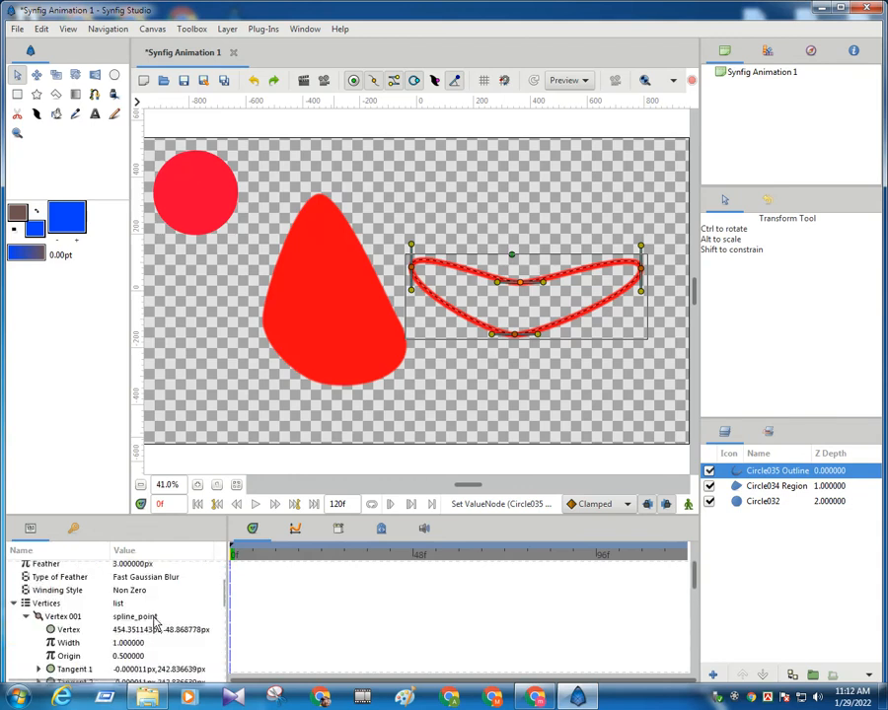
pyautogui.doubleClick(145, 594)
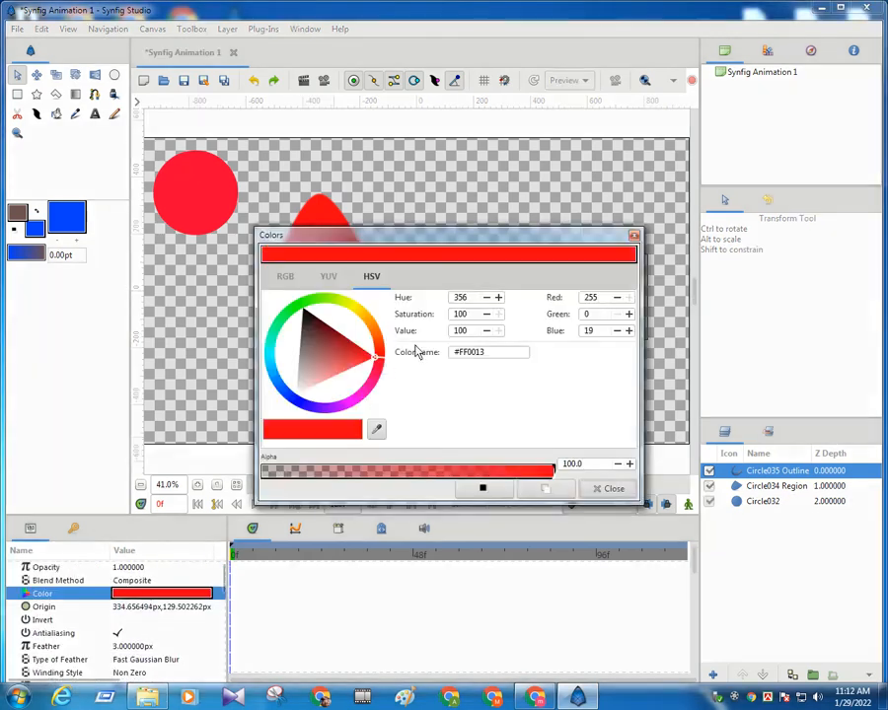
pyautogui.moveTo(348, 359); pyautogui.dragTo(304, 312)
pyautogui.click(609, 490)
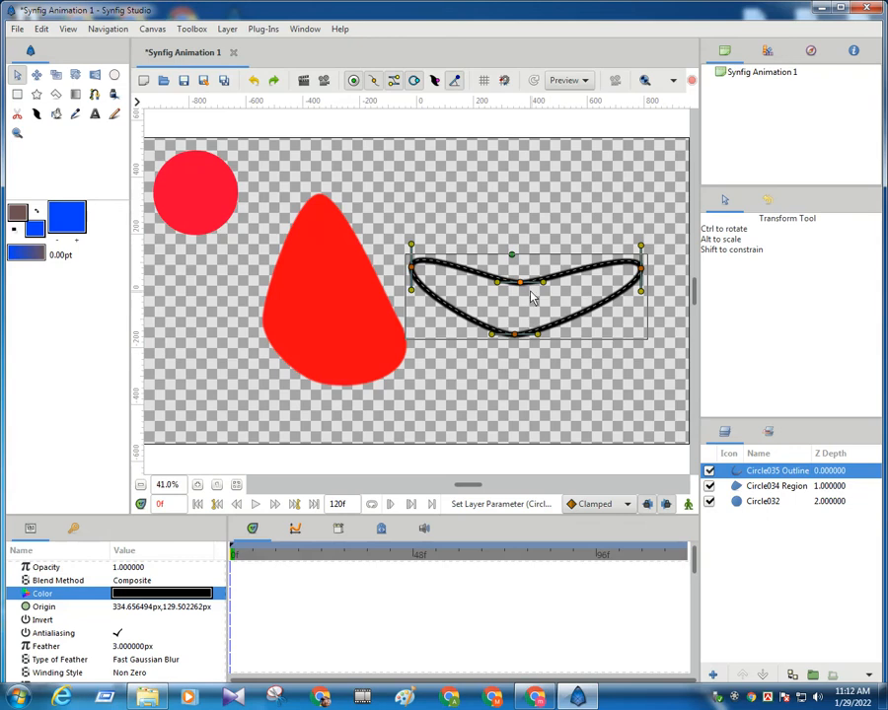
# - Lower the crescent's upper middle vertex to about (34, -144) px, level its tangents, and raise the bottom vertex to about (10, -257) px
pyautogui.moveTo(520, 282); pyautogui.dragTo(496, 307)
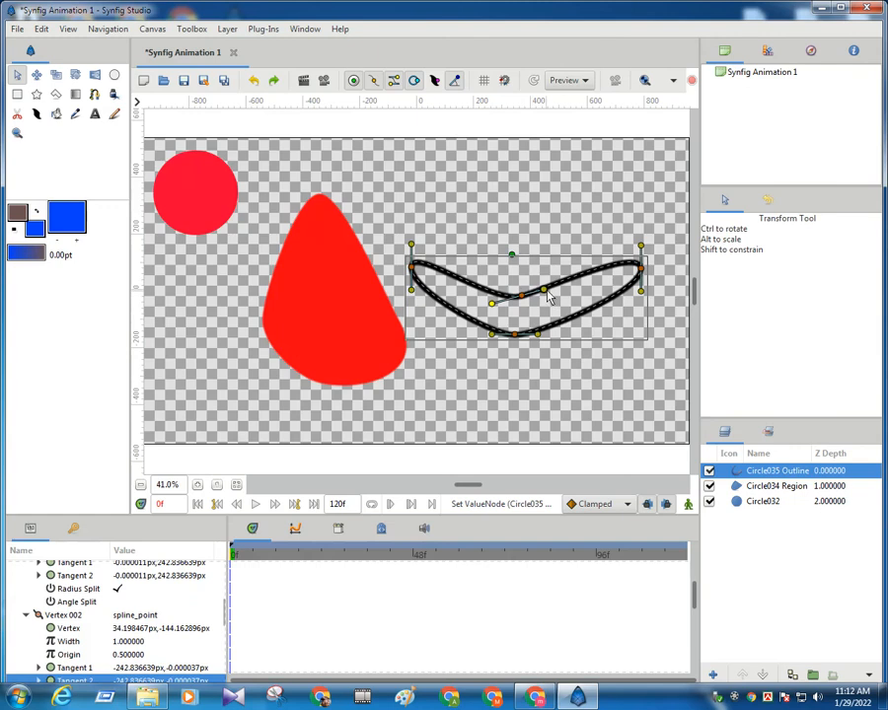
pyautogui.moveTo(549, 298); pyautogui.dragTo(548, 325)
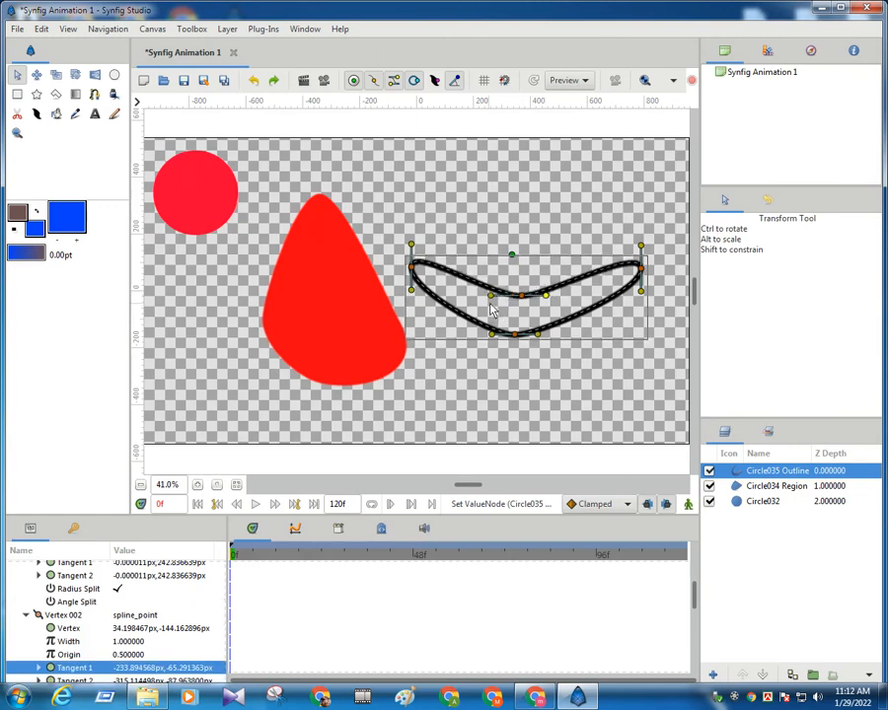
pyautogui.moveTo(493, 338); pyautogui.dragTo(515, 322)
pyautogui.click(514, 329)
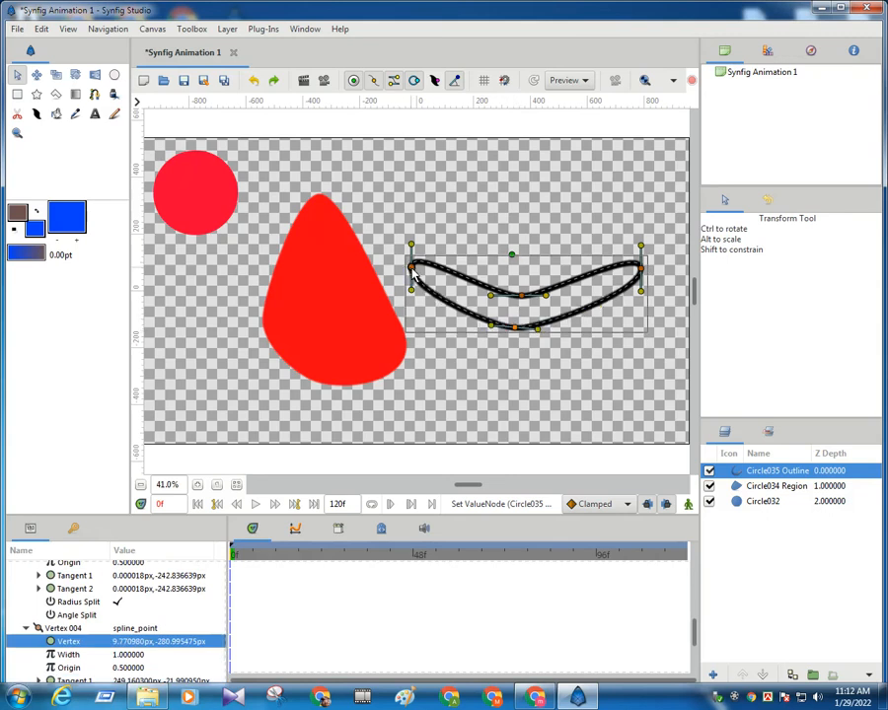
# - Stretch the crescent by moving its left and right end vertices slightly outward and upward
pyautogui.moveTo(414, 276); pyautogui.dragTo(387, 267)
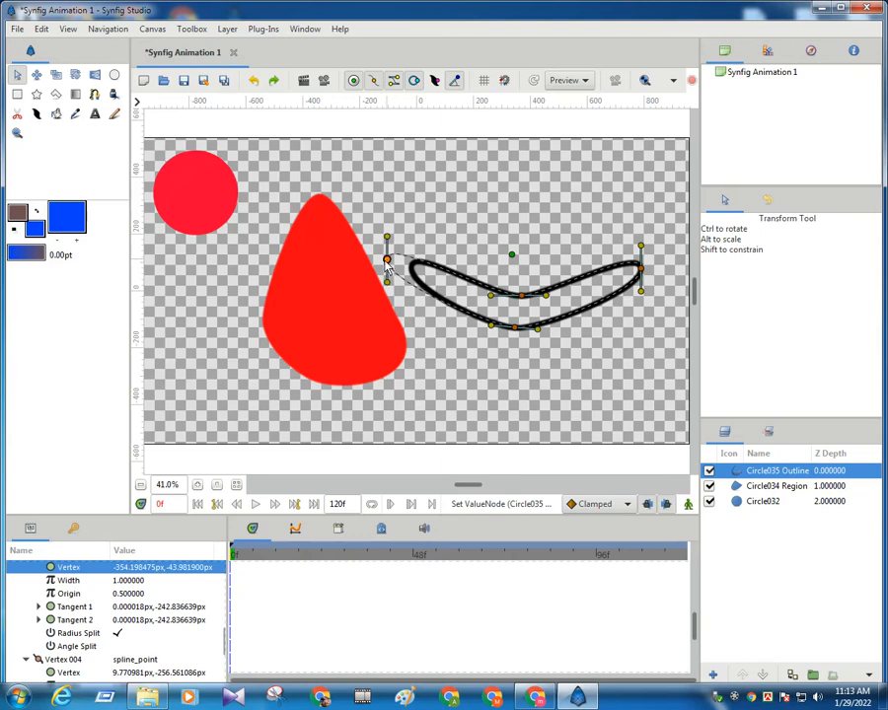
pyautogui.moveTo(642, 267); pyautogui.dragTo(658, 263)
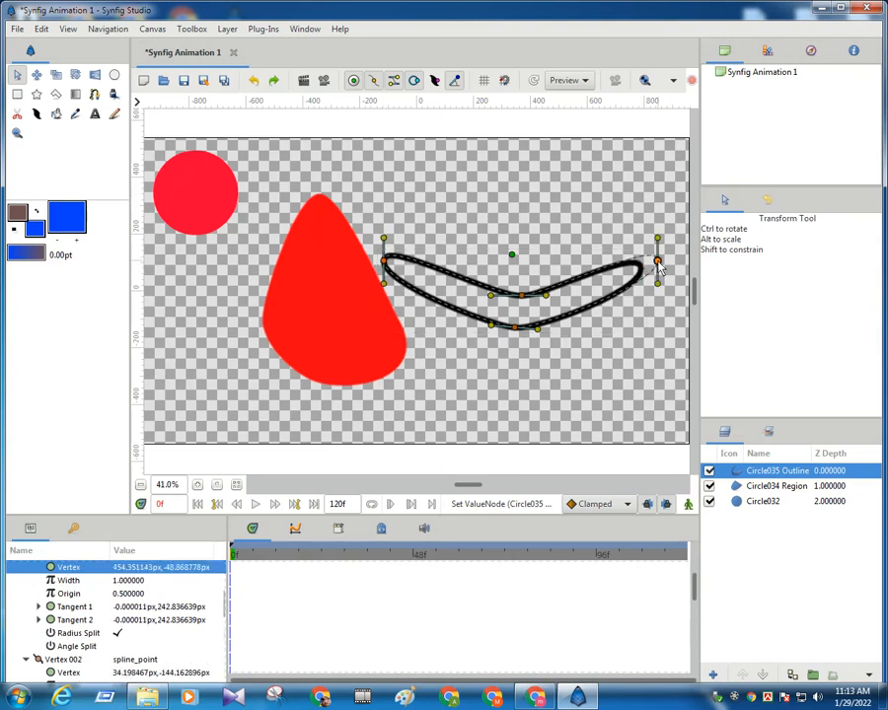
pyautogui.hotkey('ctrl', 'a')
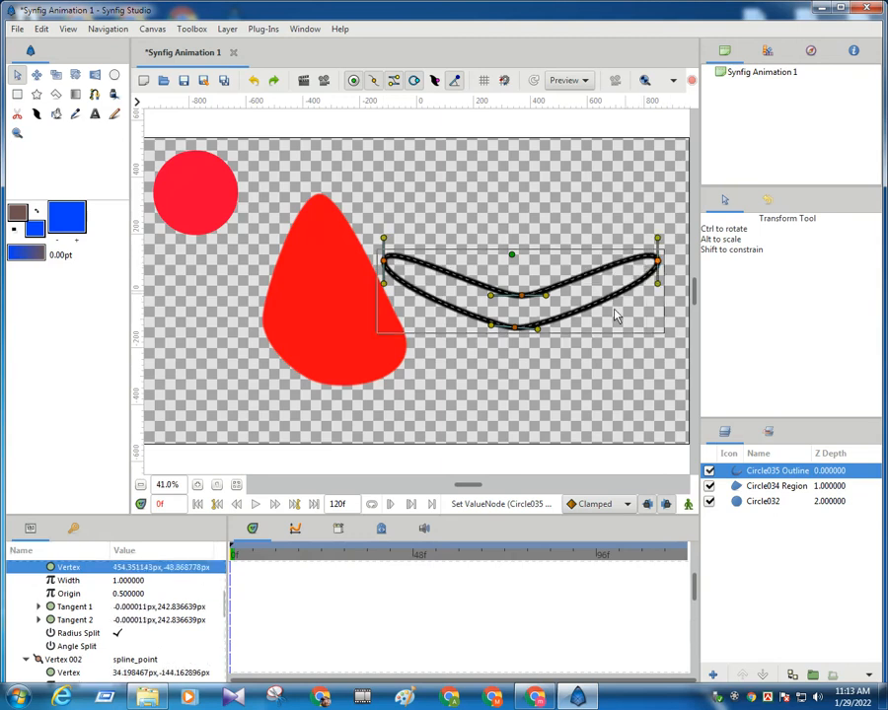
# - Draw a blue rectangle as a rectangle layer only, overlapping the middle of the crescent outline
pyautogui.click(16, 93)
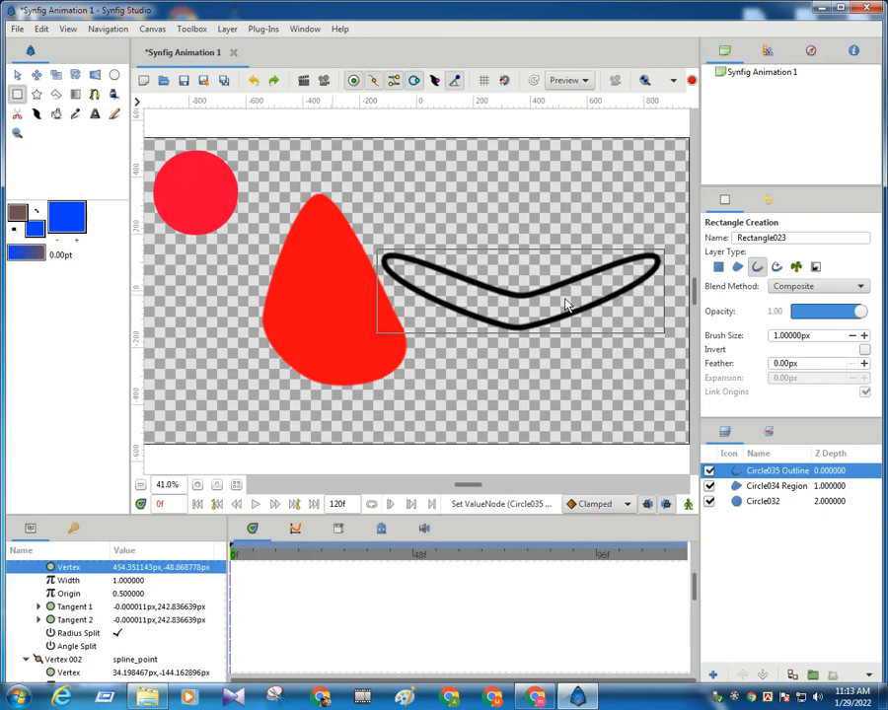
pyautogui.click(720, 267)
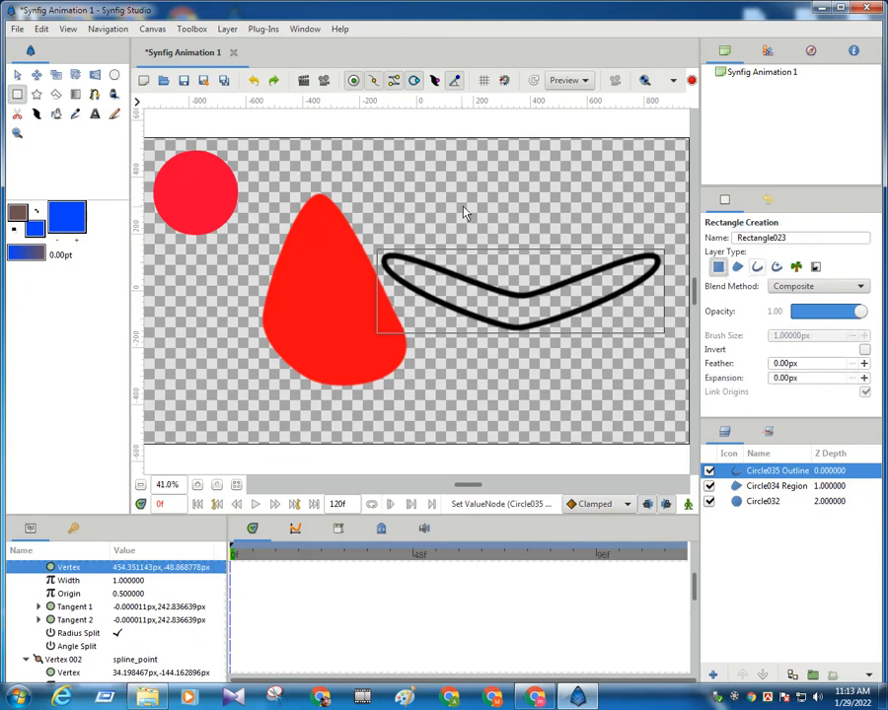
pyautogui.moveTo(461, 204); pyautogui.dragTo(585, 296)
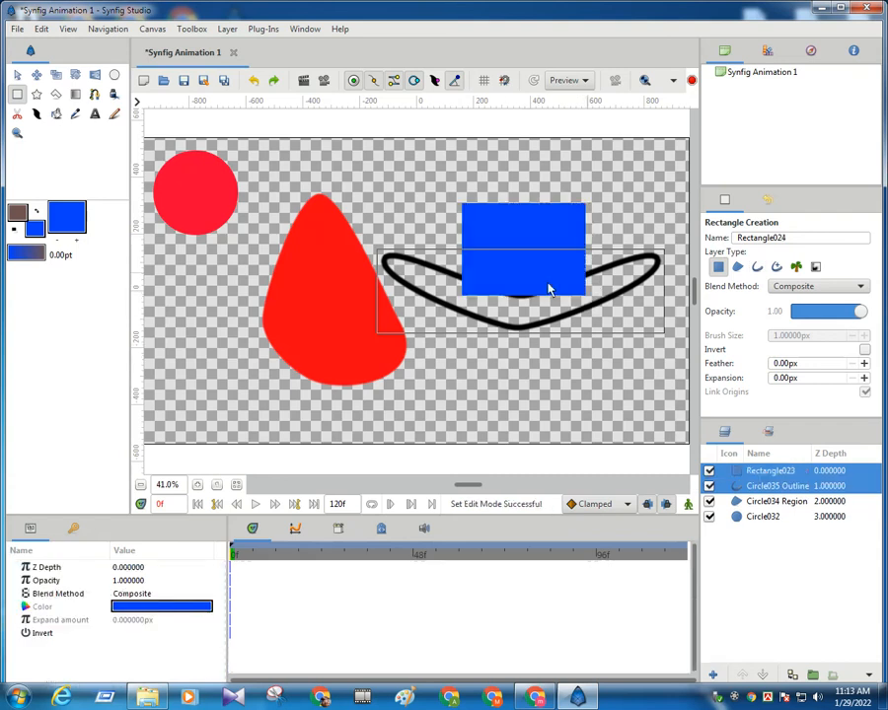
# - Reshape the blue rectangle by its corner points into a tall, narrow one from about (239, 454) to (437, -24) px
pyautogui.click(750, 486)
pyautogui.click(754, 471)
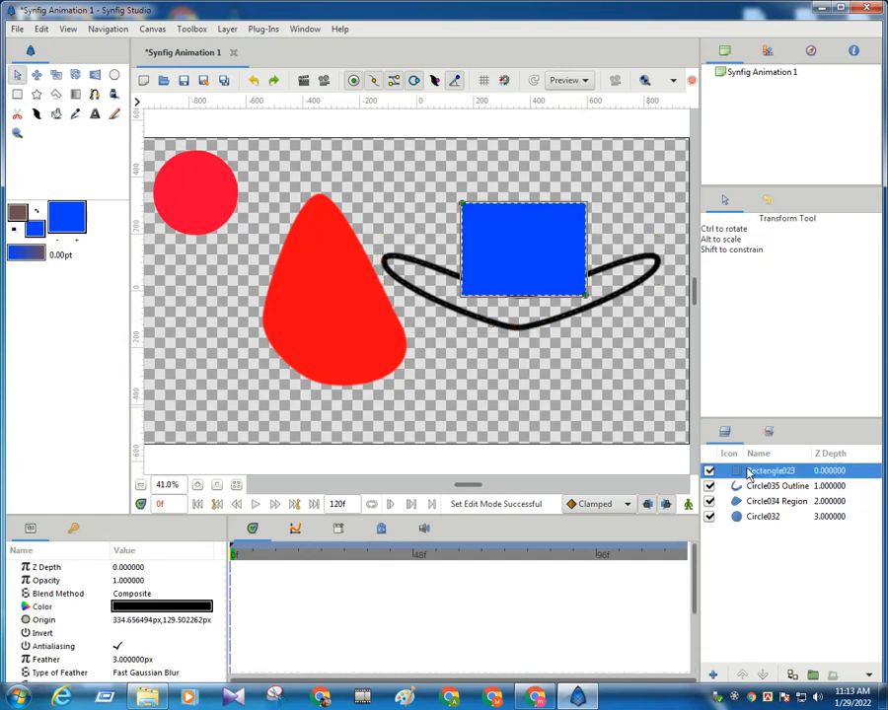
pyautogui.moveTo(461, 205); pyautogui.dragTo(472, 216)
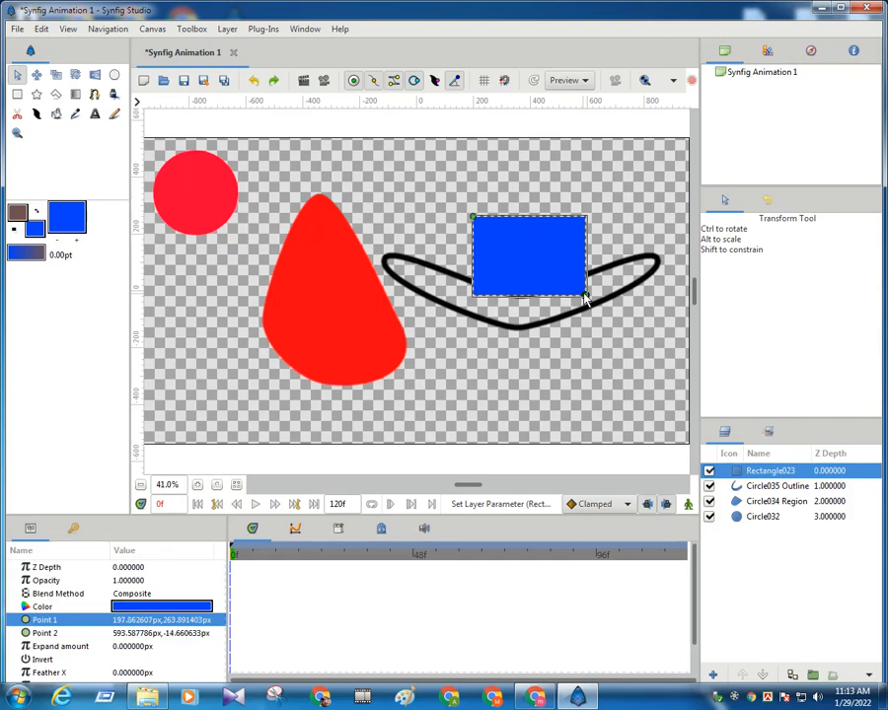
pyautogui.moveTo(585, 295); pyautogui.dragTo(541, 296)
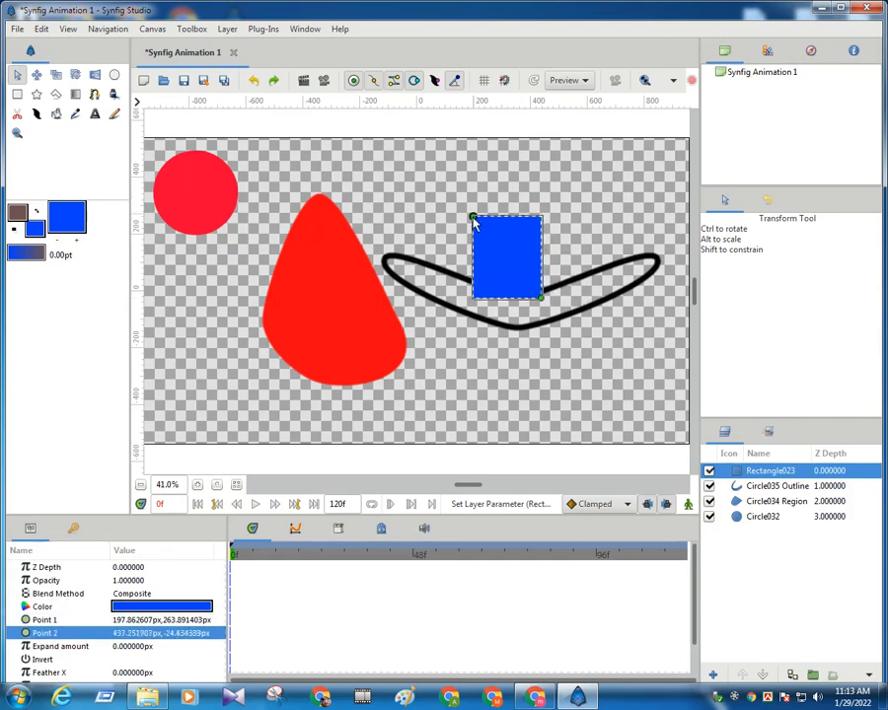
pyautogui.moveTo(473, 219); pyautogui.dragTo(483, 163)
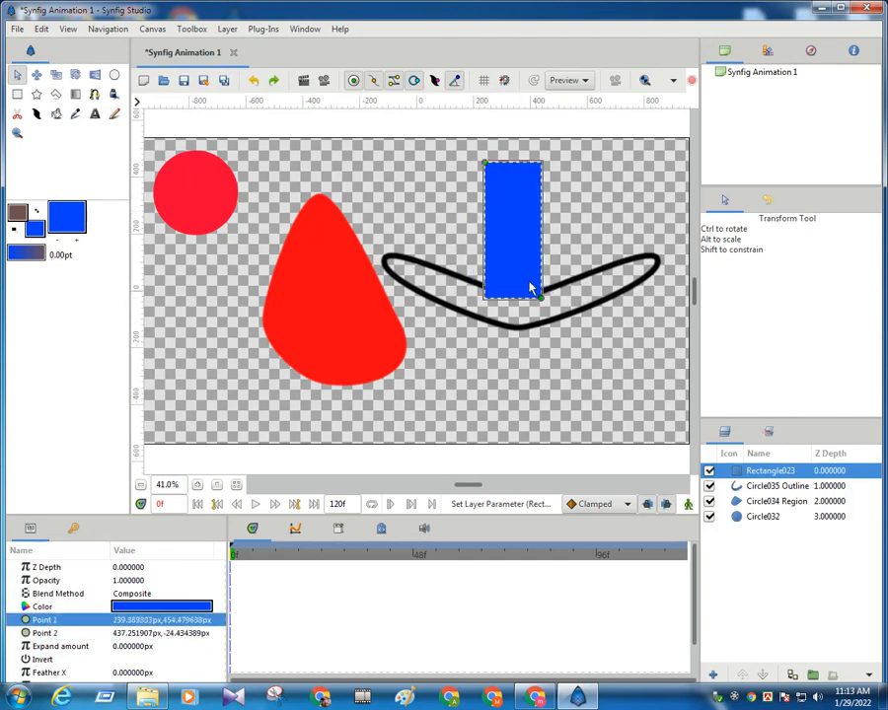
# - Widen the blue rectangle by its corner points until it spans from about (81, 342) to (635, 5) px
pyautogui.moveTo(539, 298); pyautogui.dragTo(551, 297)
pyautogui.moveTo(483, 165); pyautogui.dragTo(485, 174)
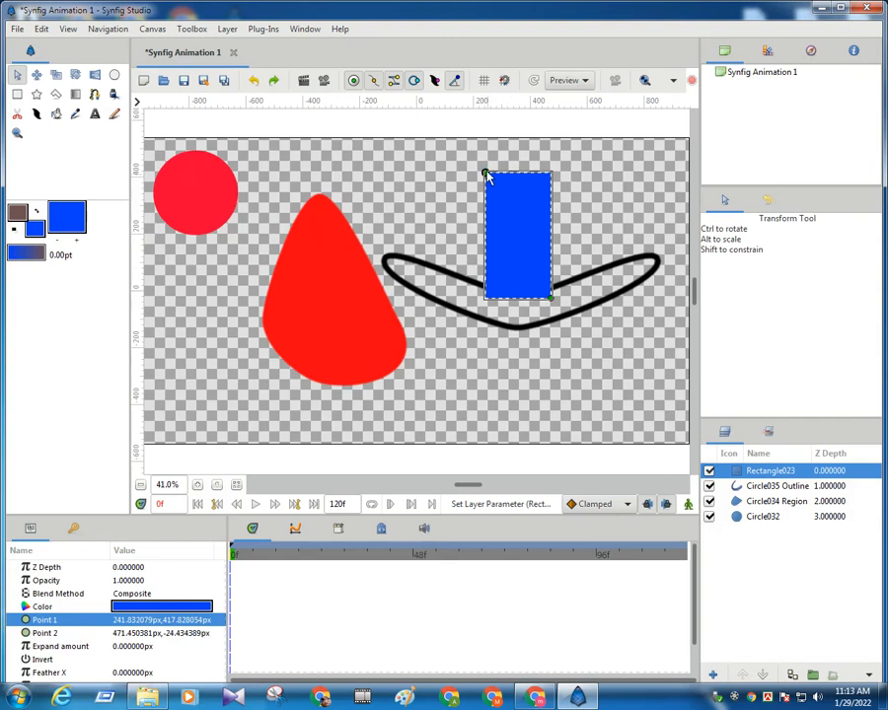
pyautogui.moveTo(486, 175); pyautogui.dragTo(475, 191)
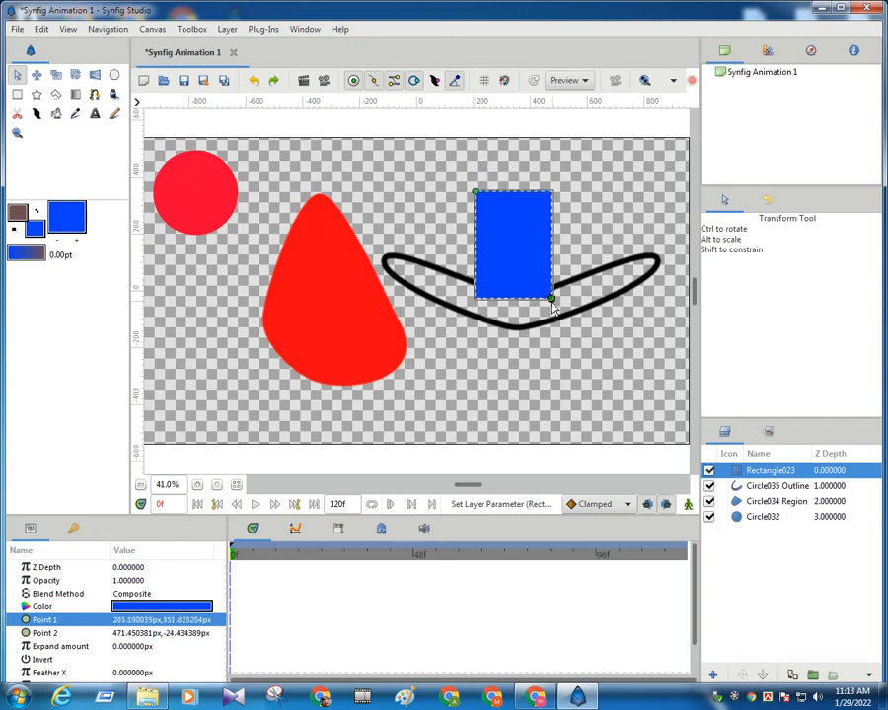
pyautogui.moveTo(550, 296); pyautogui.dragTo(596, 292)
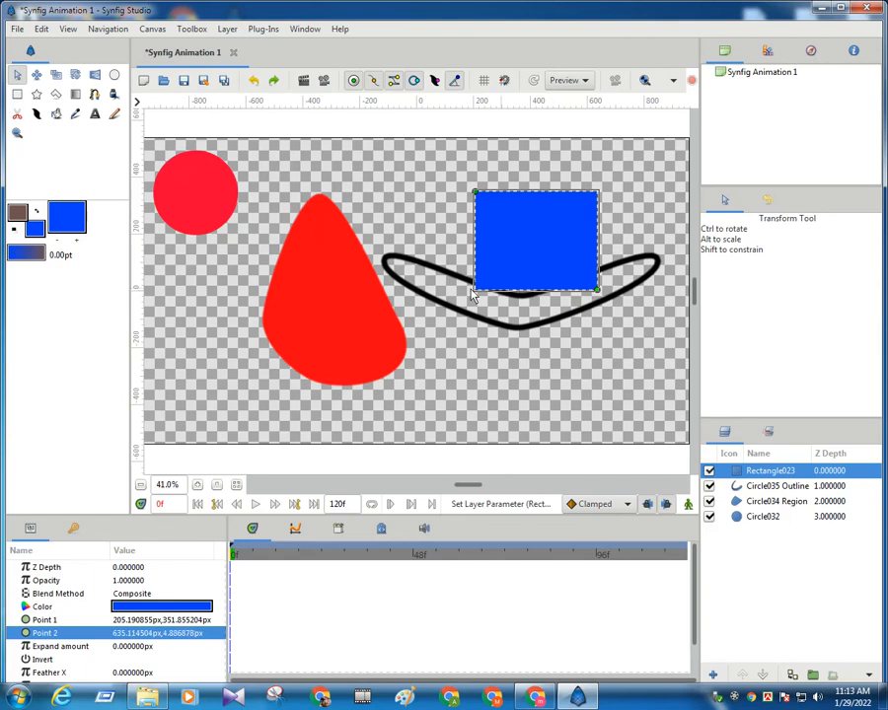
pyautogui.moveTo(474, 192); pyautogui.dragTo(452, 194)
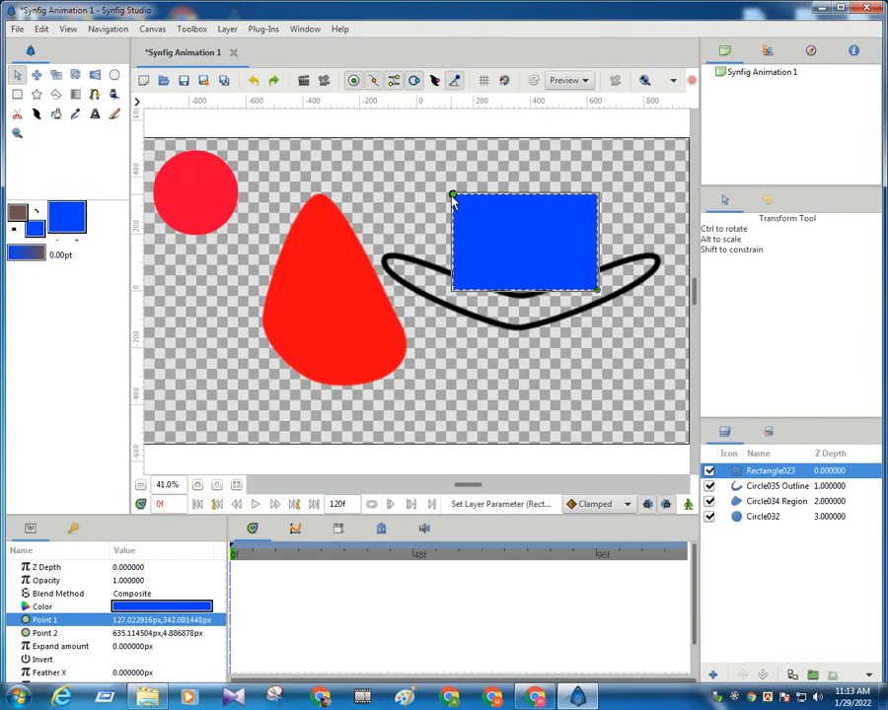
pyautogui.moveTo(453, 199); pyautogui.dragTo(442, 208)
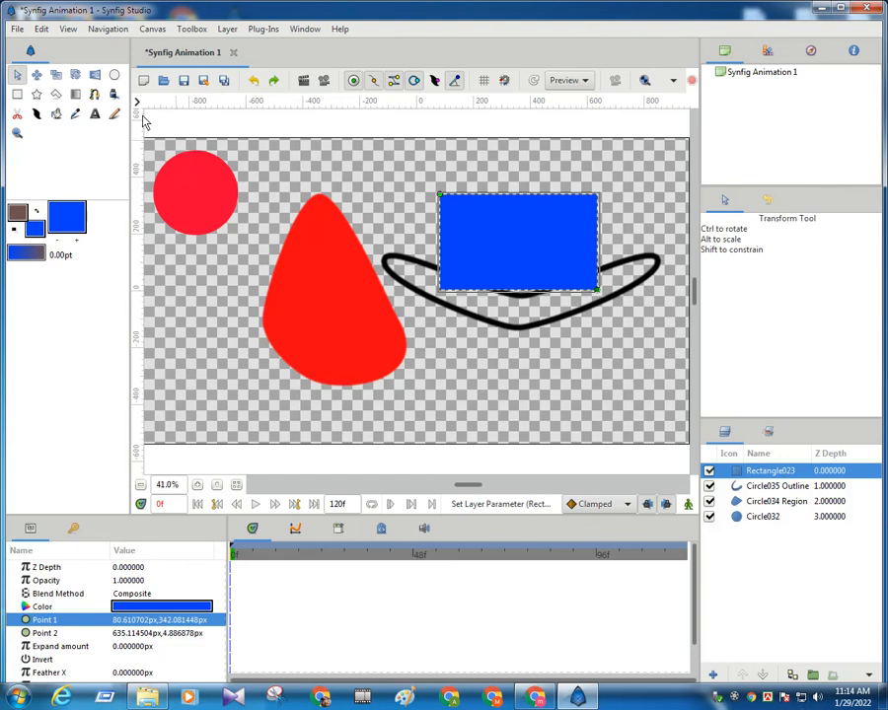
# - Undo the edits step by step until only the original red circle with a 250 px radius remains on the canvas
pyautogui.click(254, 82)
pyautogui.click(254, 82)
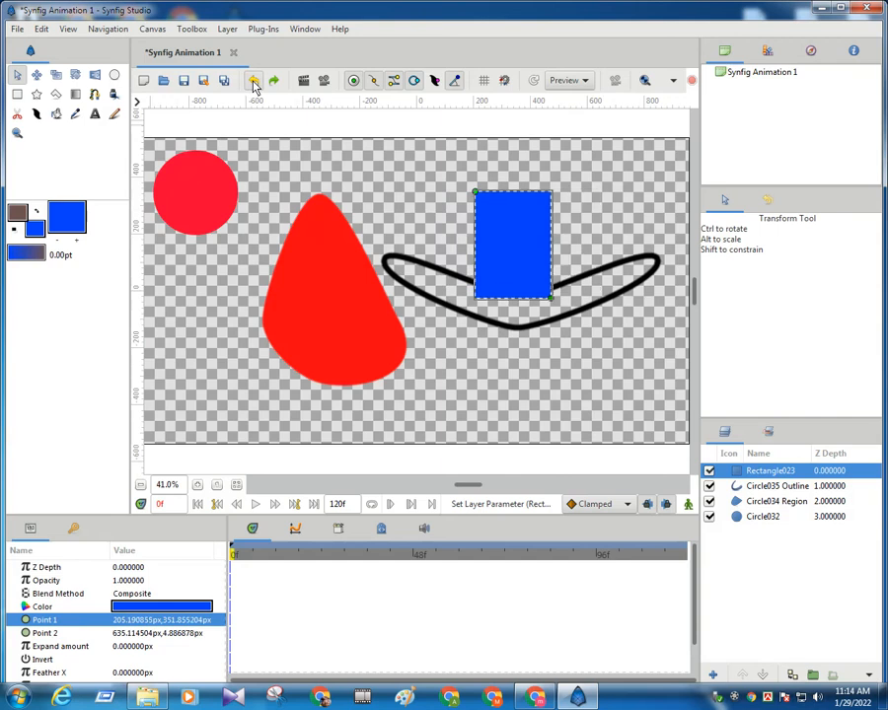
pyautogui.click(254, 81)
pyautogui.click(253, 82)
pyautogui.click(253, 82)
pyautogui.click(254, 82)
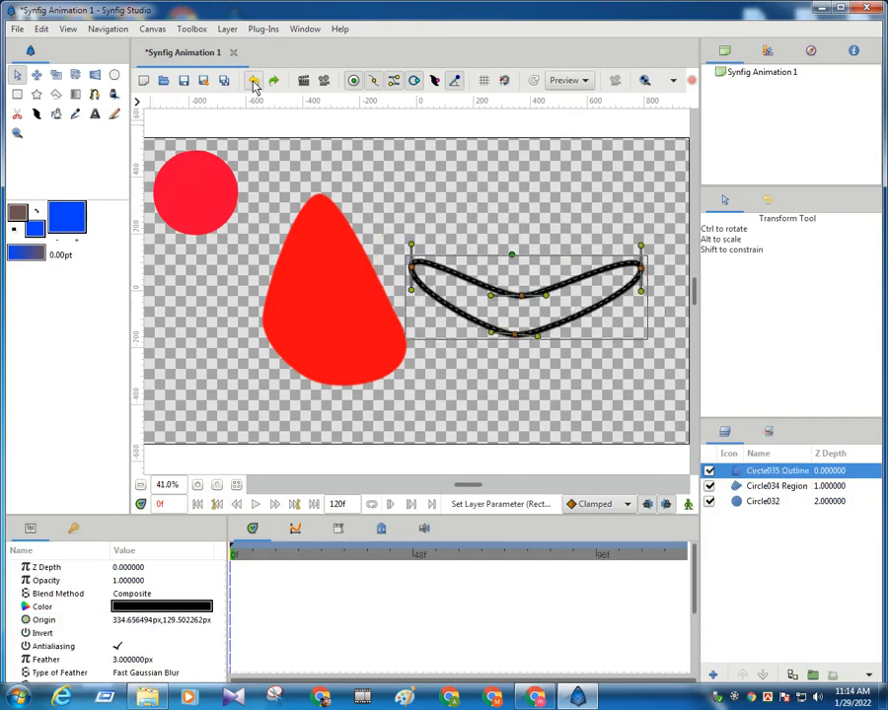
pyautogui.click(254, 82)
pyautogui.click(253, 82)
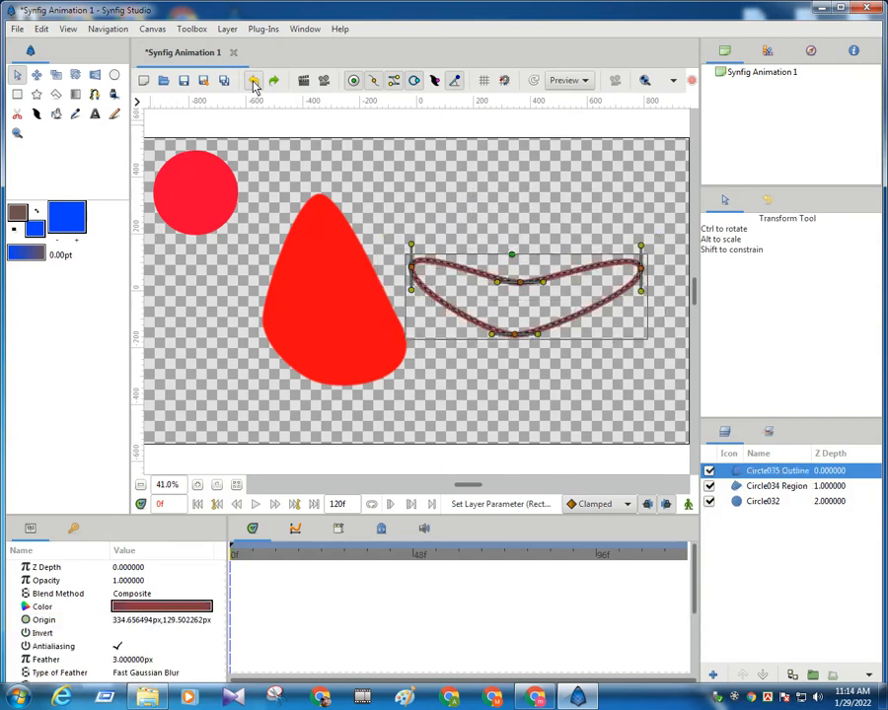
pyautogui.click(254, 82)
pyautogui.click(253, 82)
pyautogui.click(254, 82)
pyautogui.click(254, 81)
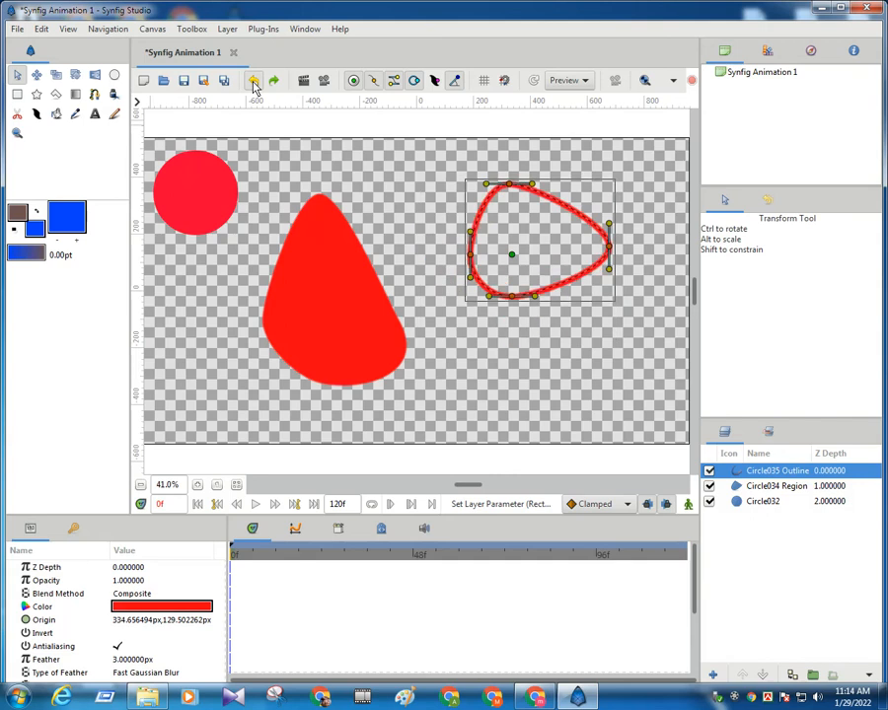
pyautogui.click(254, 81)
pyautogui.click(253, 82)
pyautogui.click(253, 82)
pyautogui.click(254, 82)
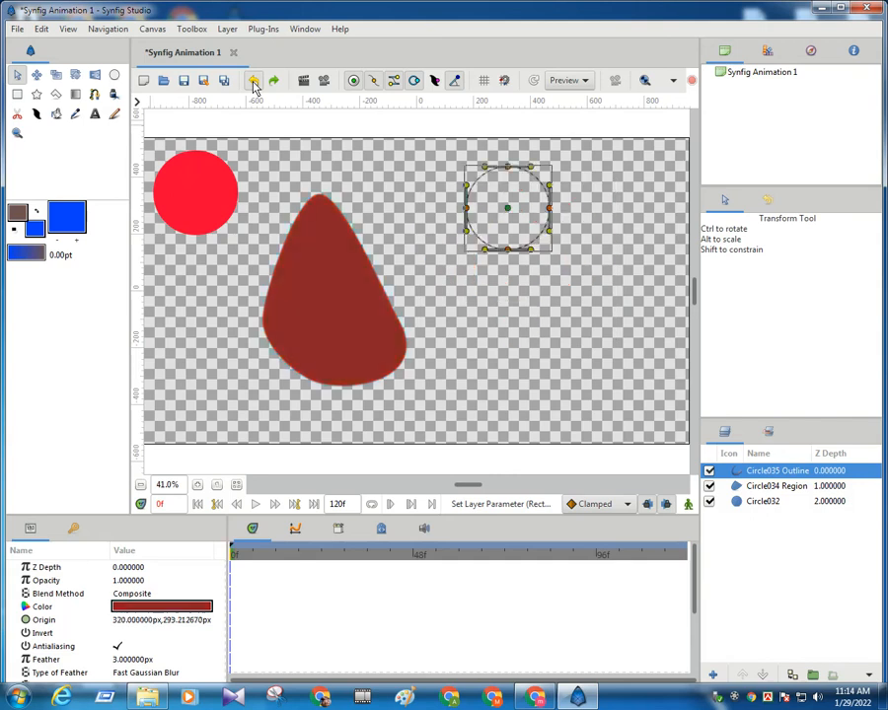
pyautogui.click(254, 82)
pyautogui.click(253, 82)
pyautogui.click(253, 81)
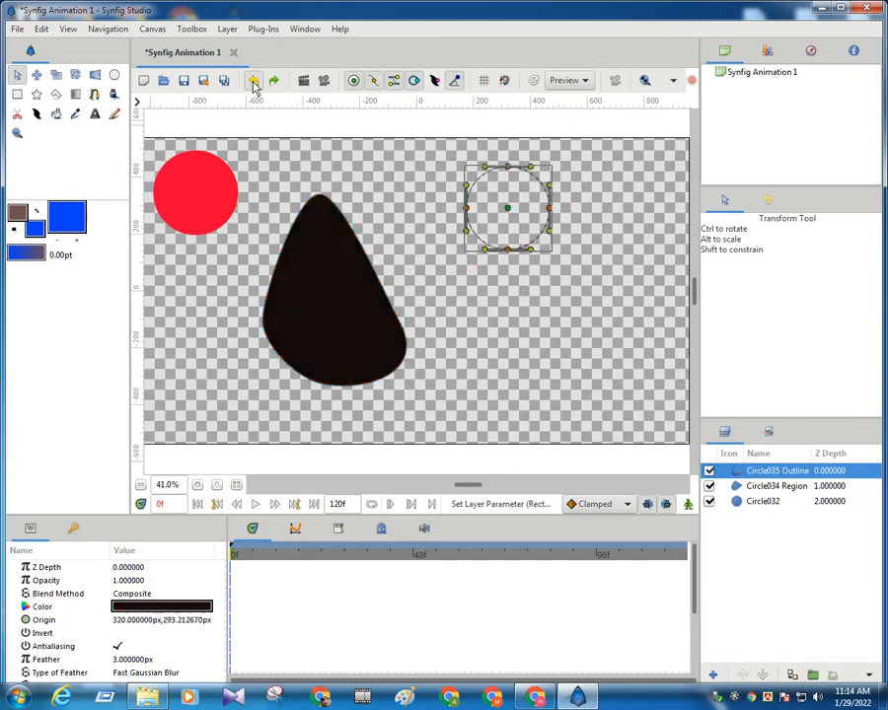
pyautogui.click(254, 82)
pyautogui.click(253, 82)
pyautogui.click(254, 81)
pyautogui.click(253, 82)
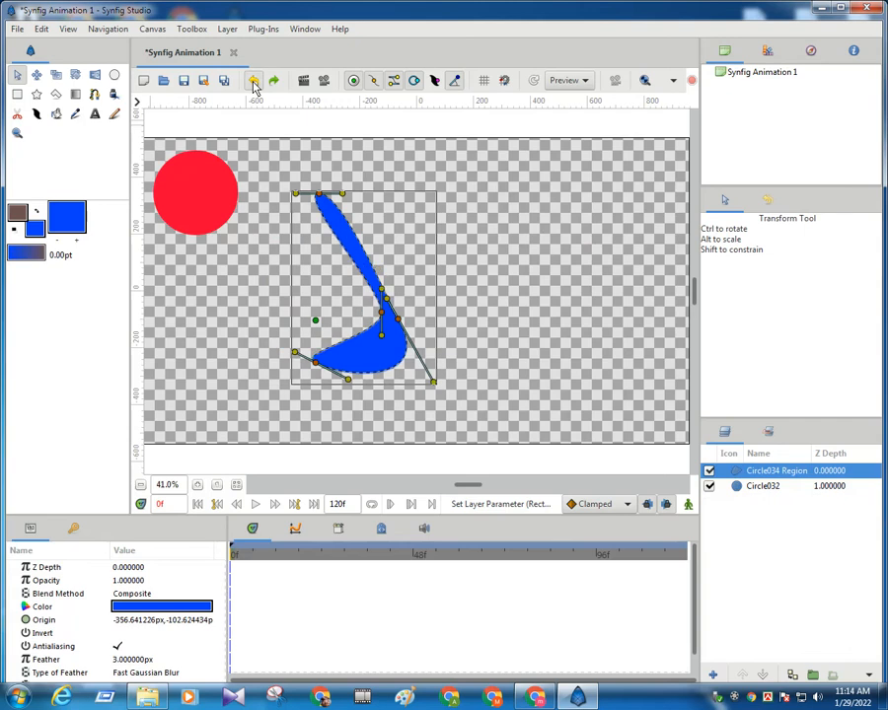
pyautogui.click(253, 82)
pyautogui.click(253, 82)
pyautogui.click(253, 82)
pyautogui.click(253, 82)
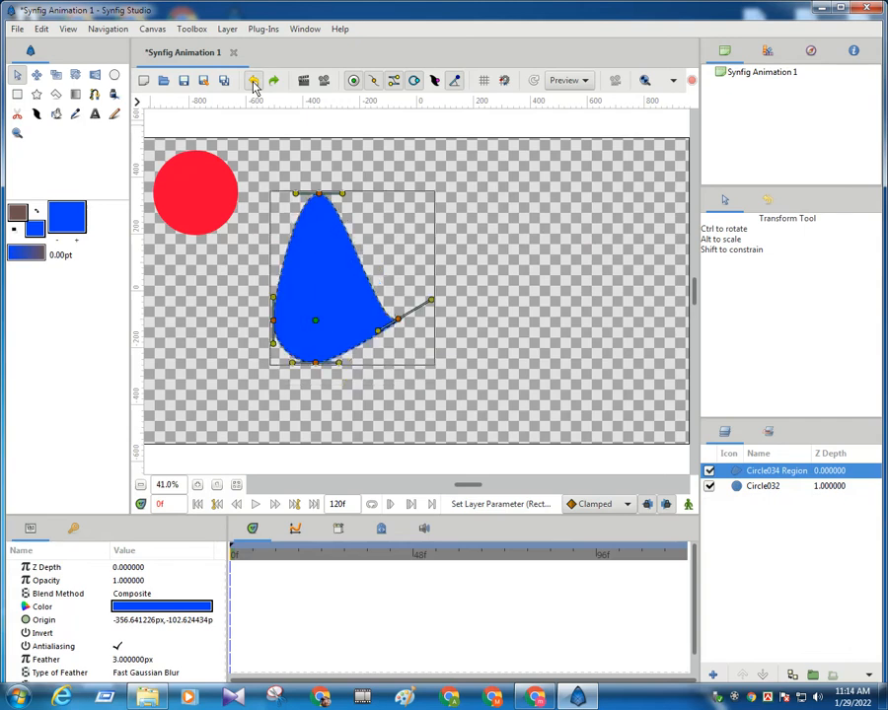
pyautogui.click(253, 81)
pyautogui.click(253, 82)
pyautogui.click(254, 82)
pyautogui.click(254, 82)
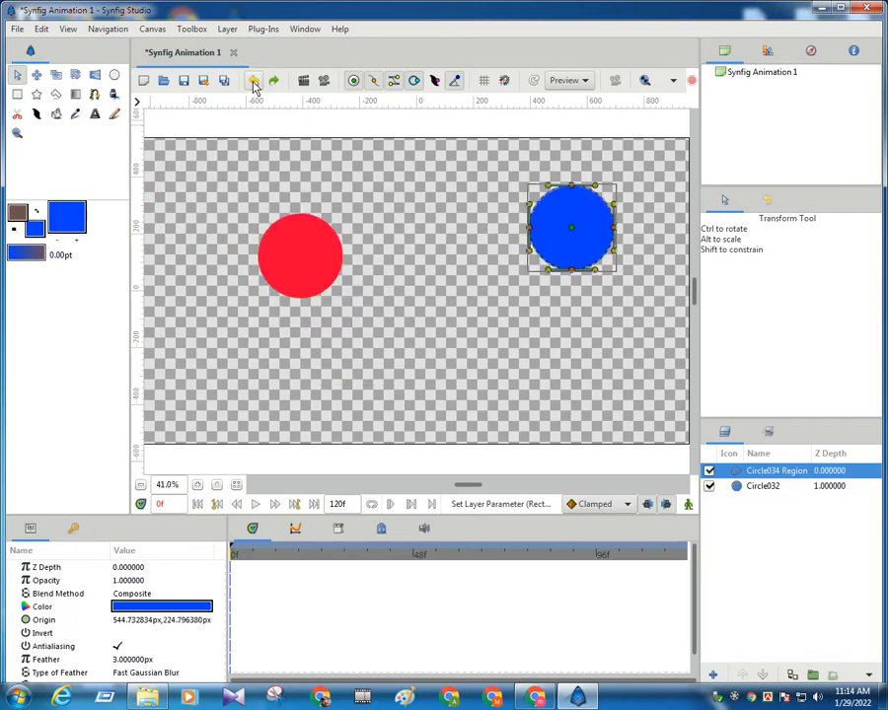
pyautogui.click(254, 82)
pyautogui.click(254, 82)
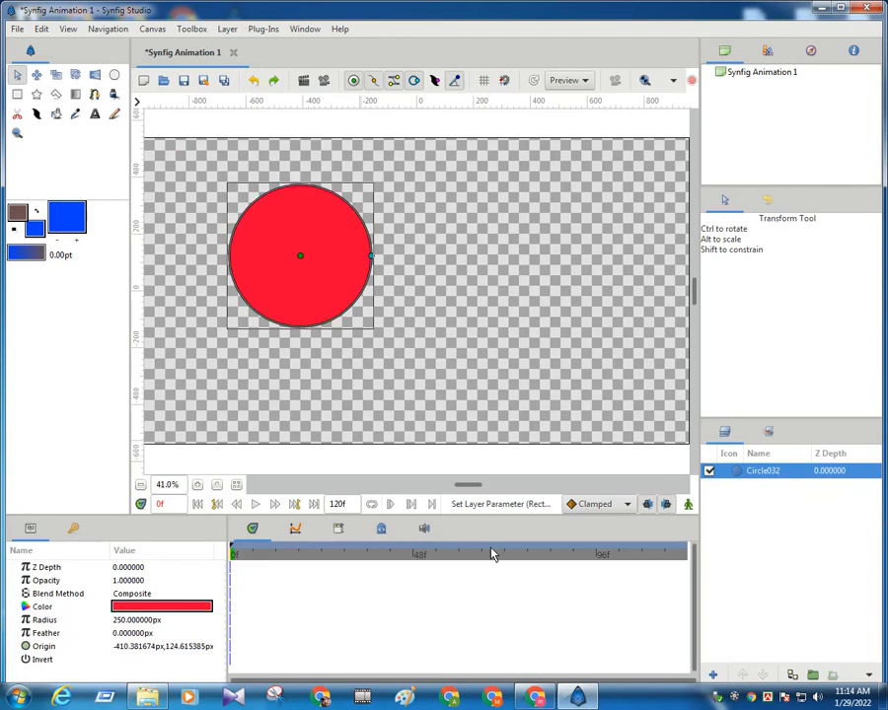
pyautogui.click(735, 698)
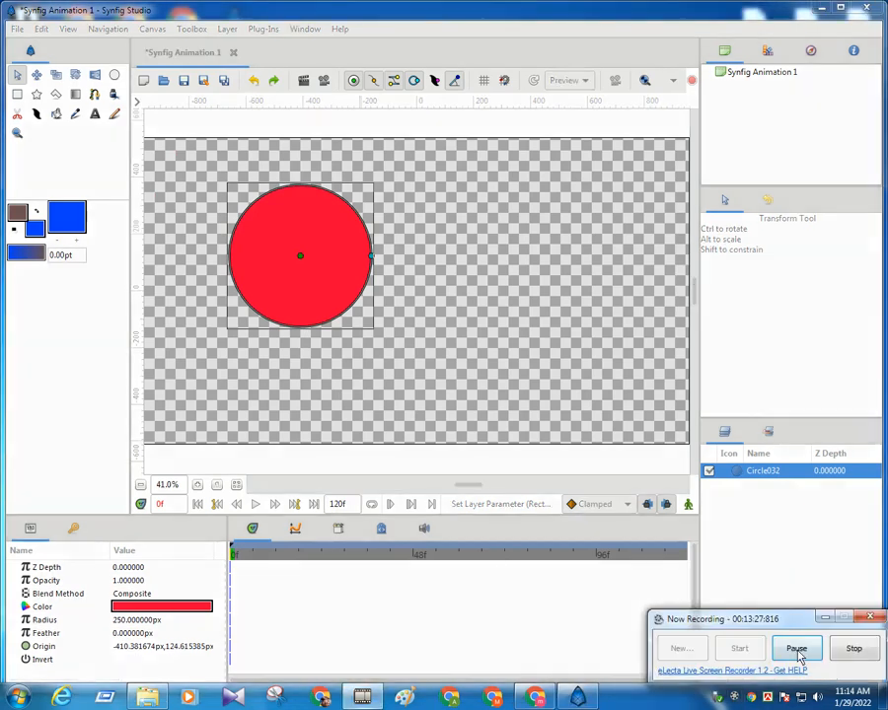
pyautogui.click(797, 648)
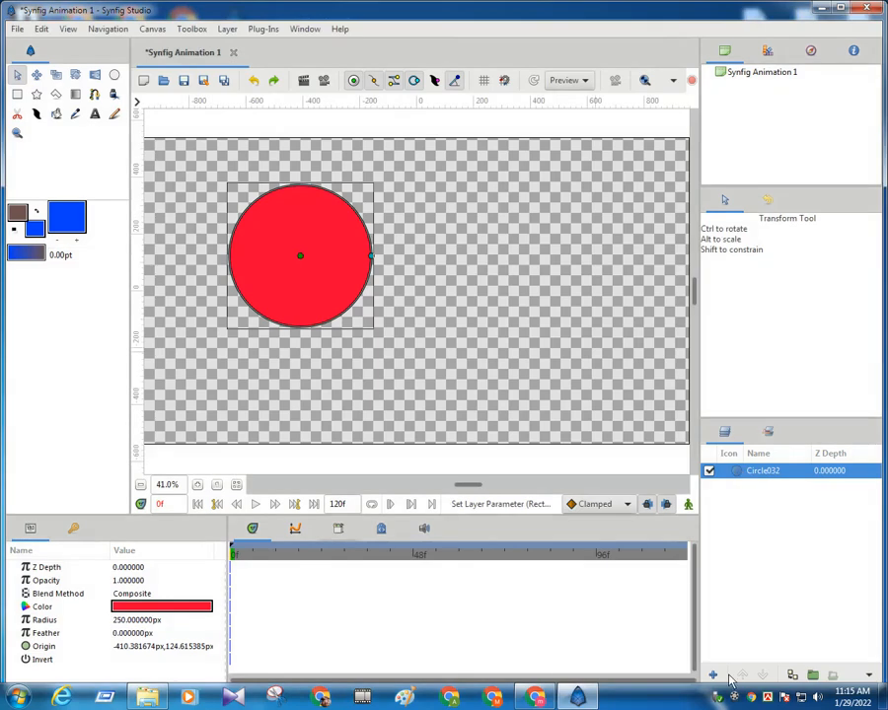
# - Delete the red circle layer to empty the canvas
pyautogui.rightClick(869, 681)
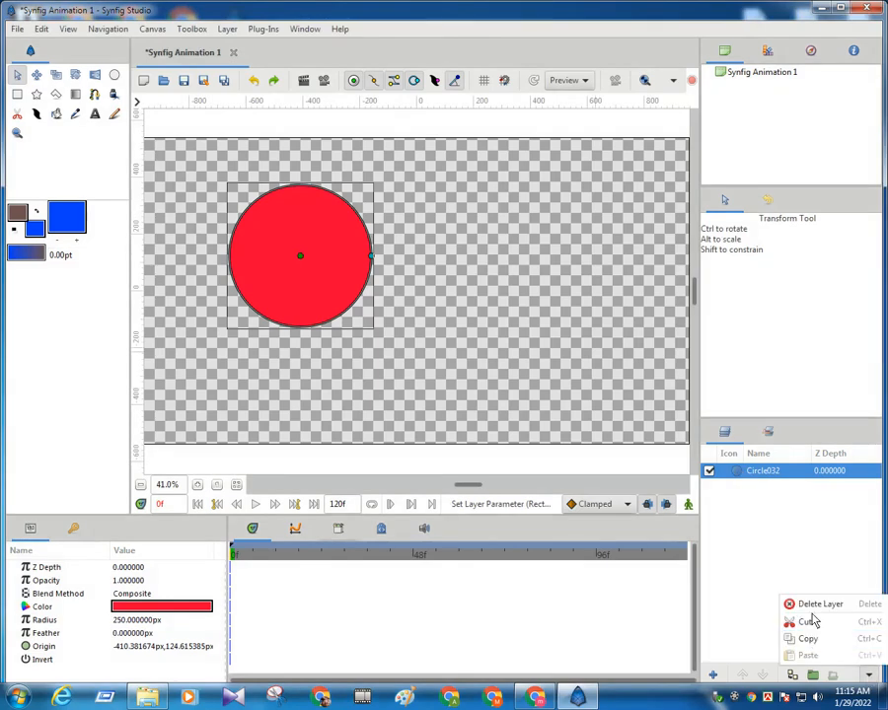
pyautogui.click(801, 602)
pyautogui.scroll(1, 390, 294)
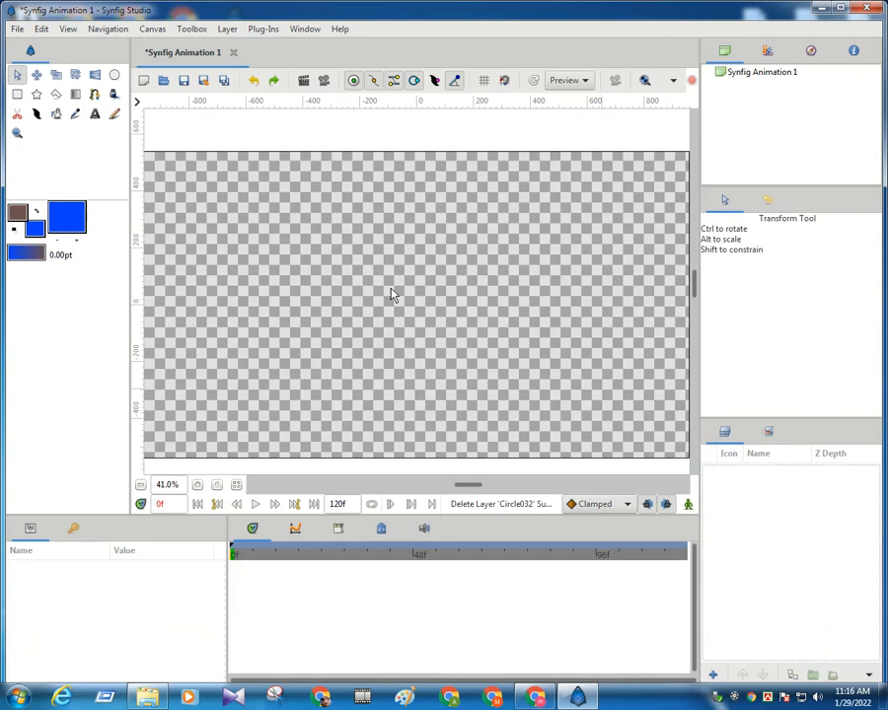
# - Draw a blue rectangle about 738 by 418 px in the canvas center as a rectangle layer only, keeping its color
pyautogui.click(17, 94)
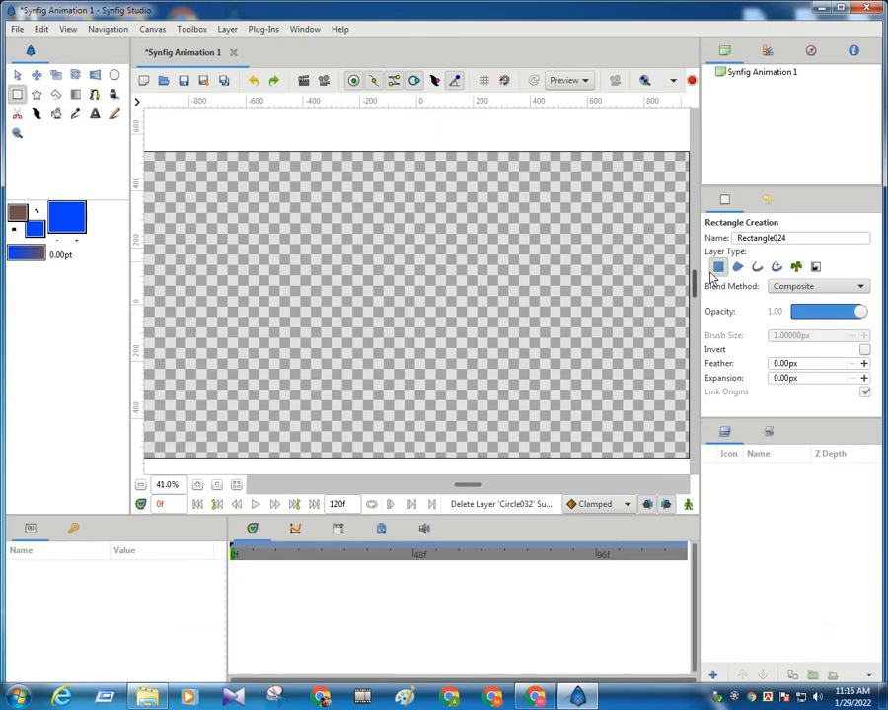
pyautogui.moveTo(307, 243); pyautogui.dragTo(520, 363)
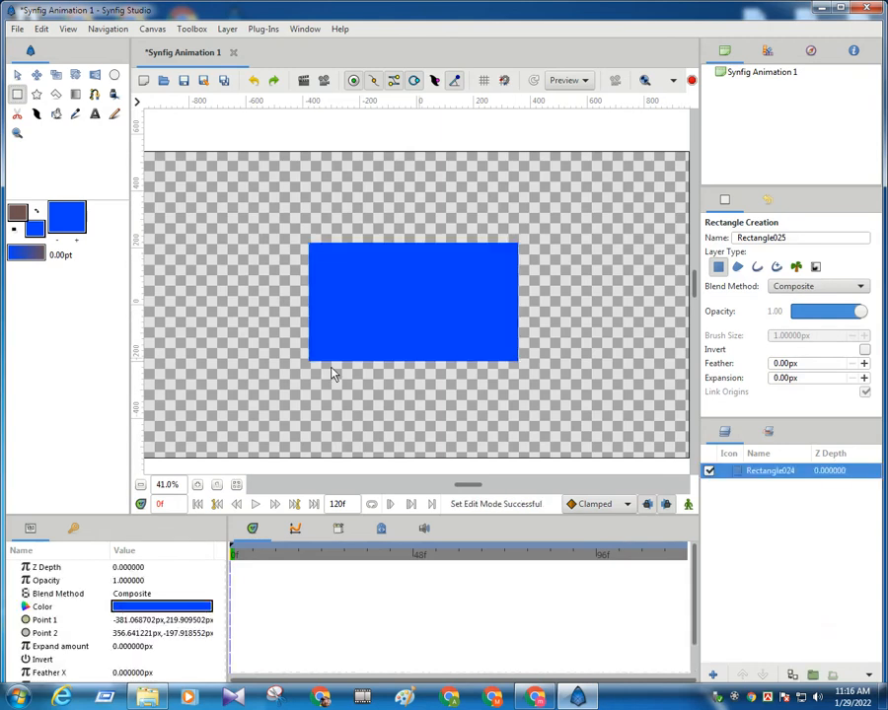
pyautogui.doubleClick(169, 608)
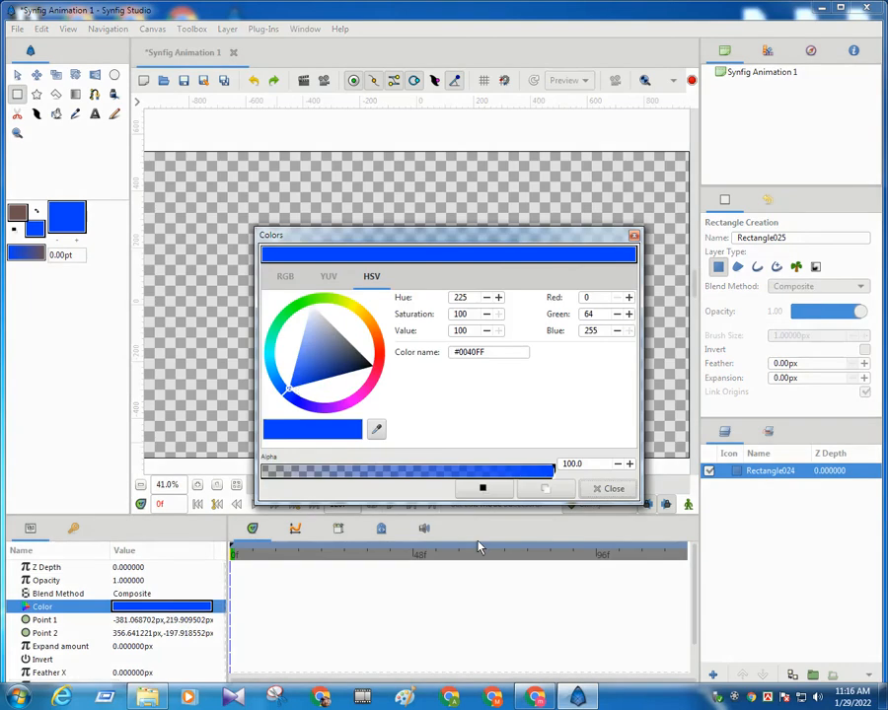
pyautogui.click(606, 491)
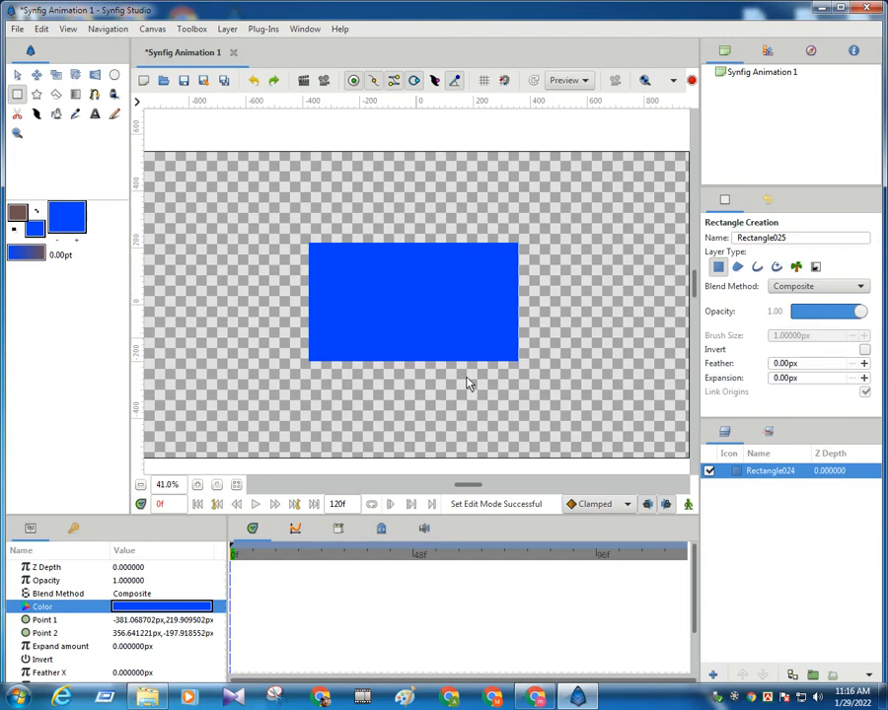
# - Shrink the rectangle by its corner points to span from about (-195, 71) to (286, -293) px
pyautogui.click(741, 481)
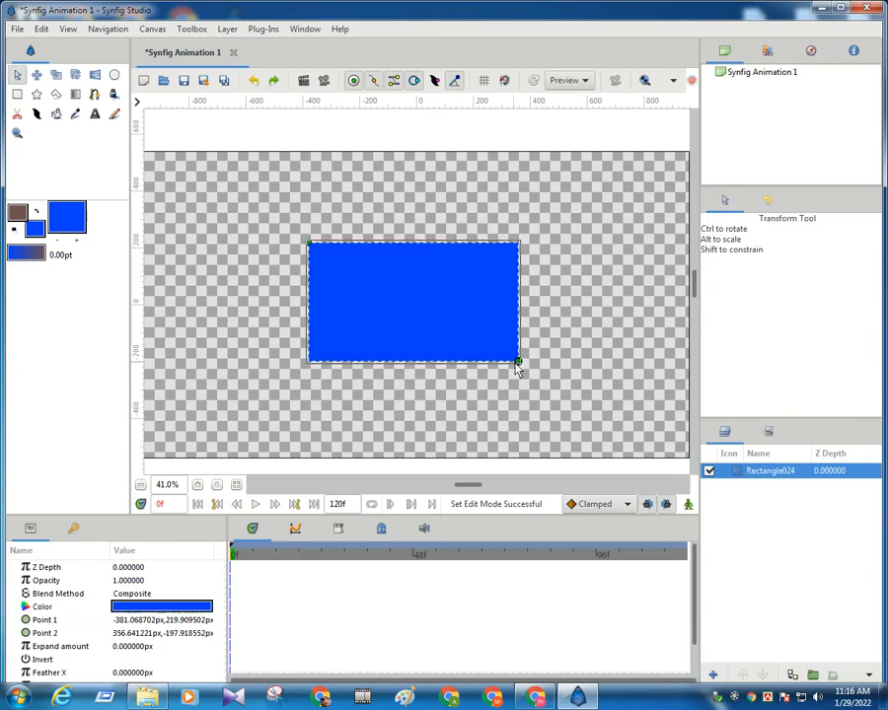
pyautogui.moveTo(517, 362); pyautogui.dragTo(497, 377)
pyautogui.moveTo(309, 243); pyautogui.dragTo(362, 287)
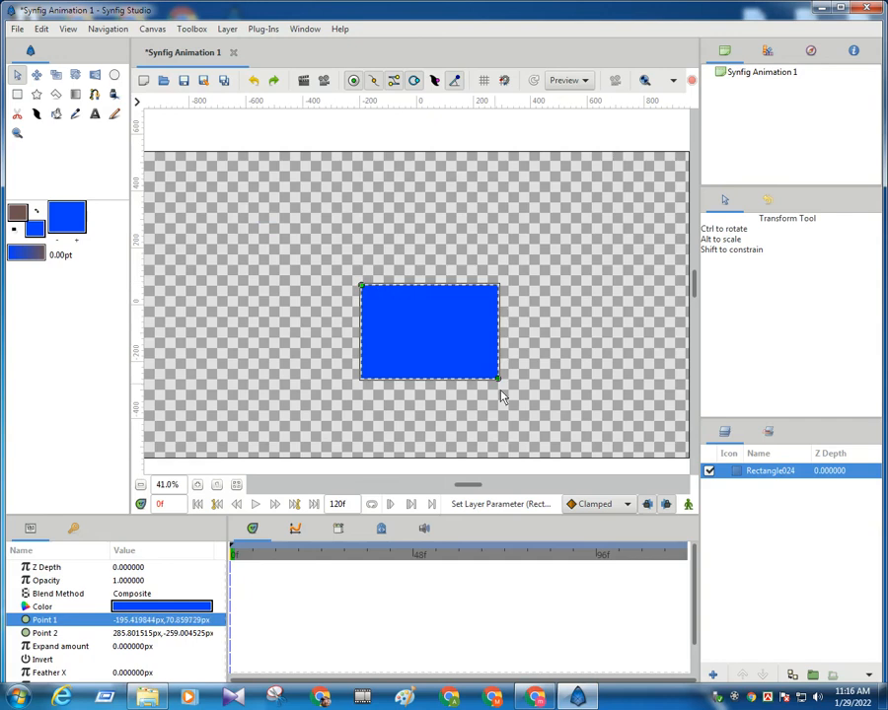
pyautogui.moveTo(497, 378)
pyautogui.mouseDown()
pyautogui.moveTo(559, 292)
pyautogui.moveTo(528, 429)
pyautogui.moveTo(570, 437)
pyautogui.moveTo(539, 401)
pyautogui.moveTo(491, 395)
pyautogui.moveTo(498, 387)
pyautogui.mouseUp()
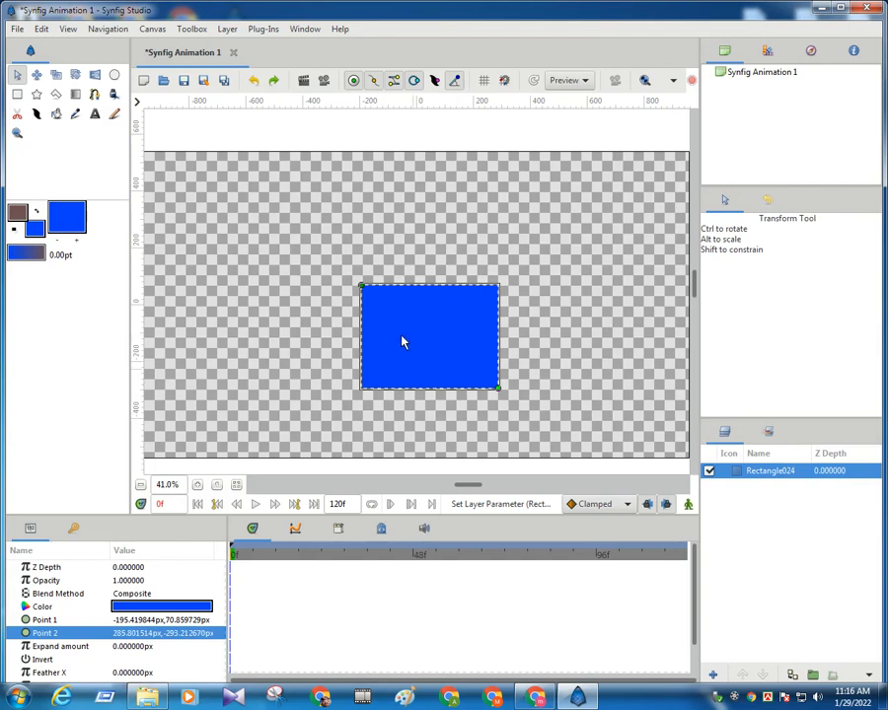
# - Draw a blue circle layer with a radius of about 178 px in the upper-left area of the canvas
pyautogui.click(114, 79)
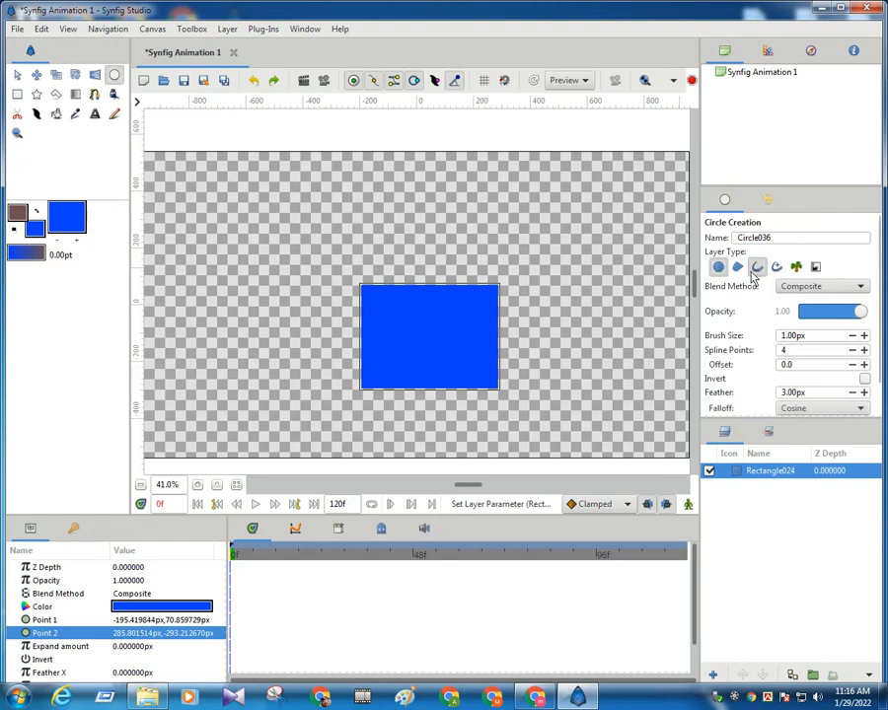
pyautogui.click(756, 268)
pyautogui.moveTo(206, 207); pyautogui.dragTo(263, 261)
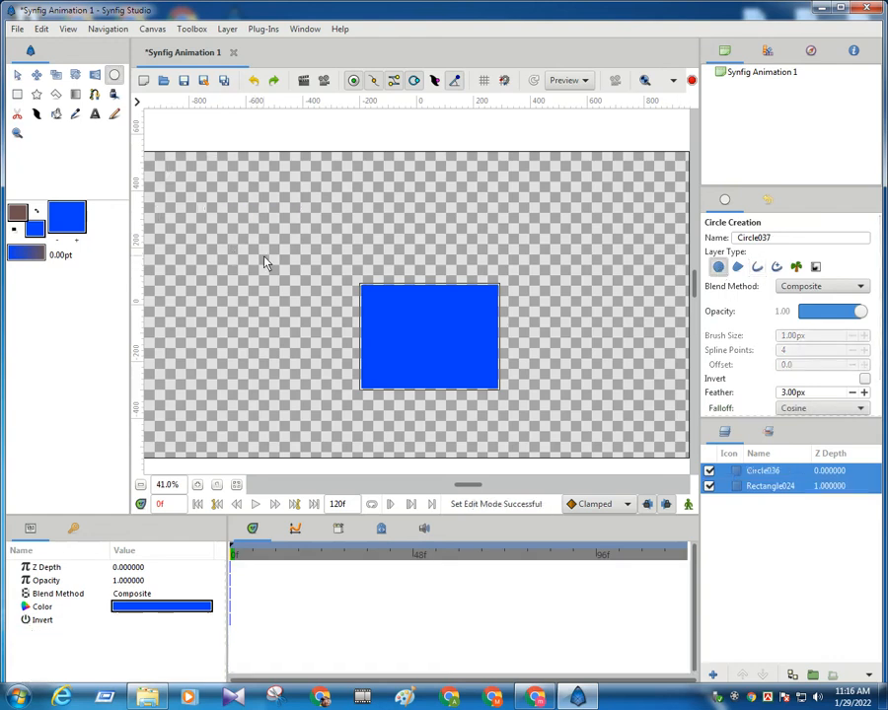
# - Move the blue circle's origin to about (-684, 293) px, and select the rectangle layer
pyautogui.click(739, 472)
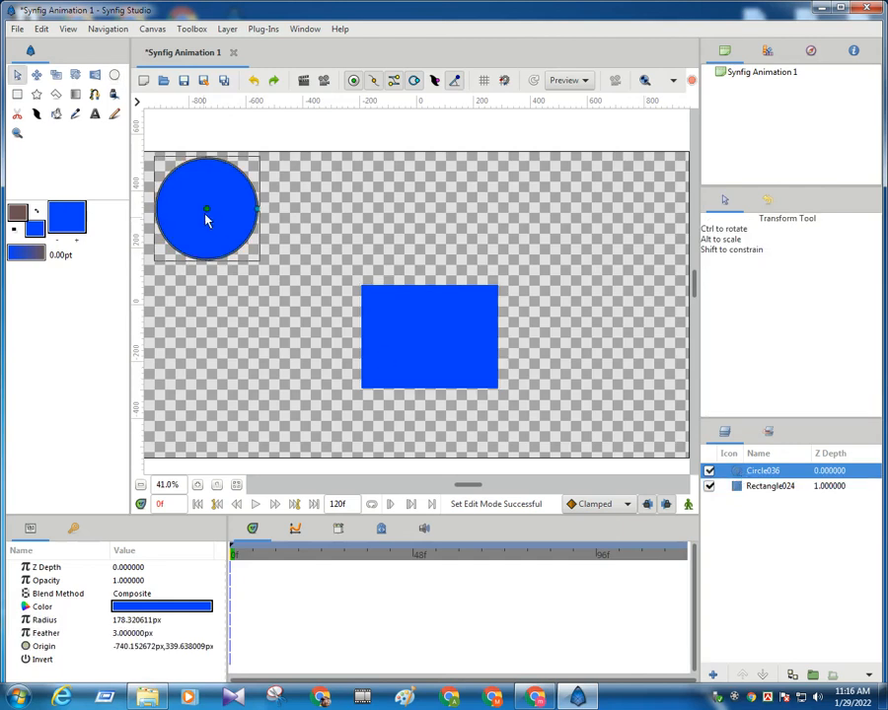
pyautogui.moveTo(205, 209); pyautogui.dragTo(223, 222)
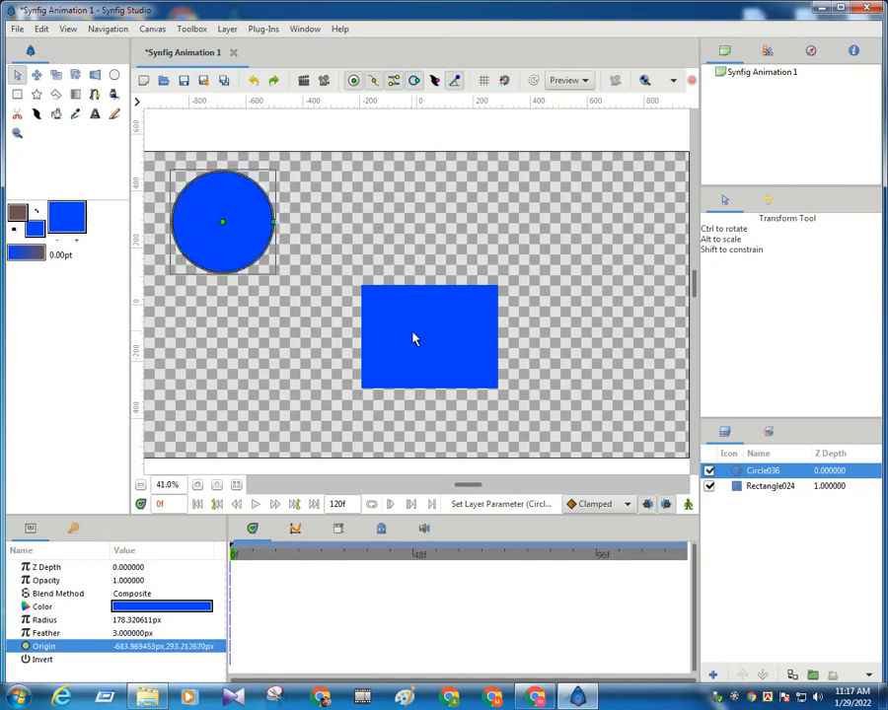
pyautogui.click(740, 495)
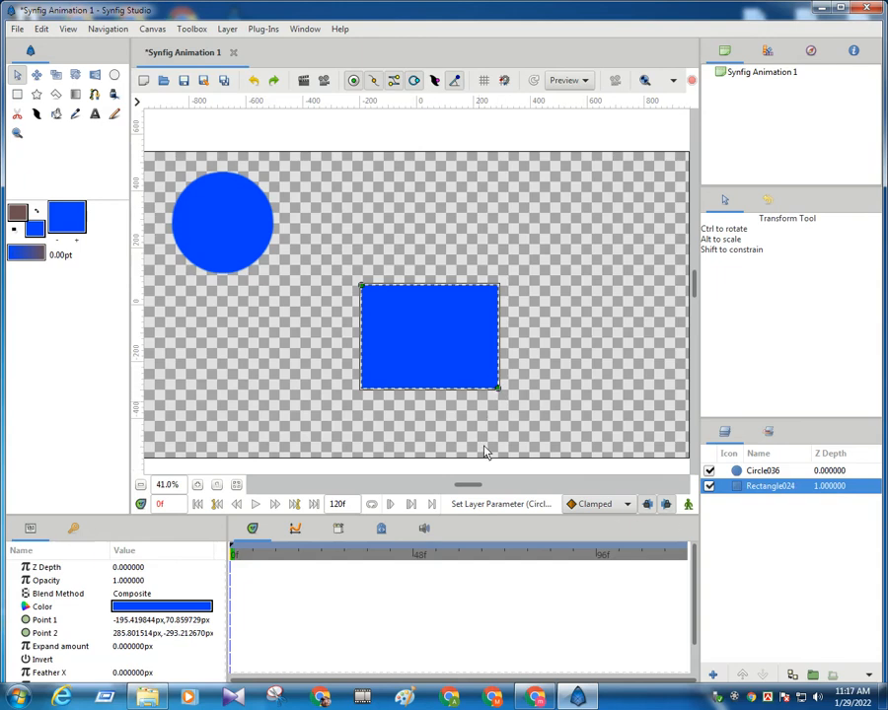
# - Group the rectangle layer, and move the group's origin to about (581, -271) px and its offset to about (476, -86) px
pyautogui.click(812, 679)
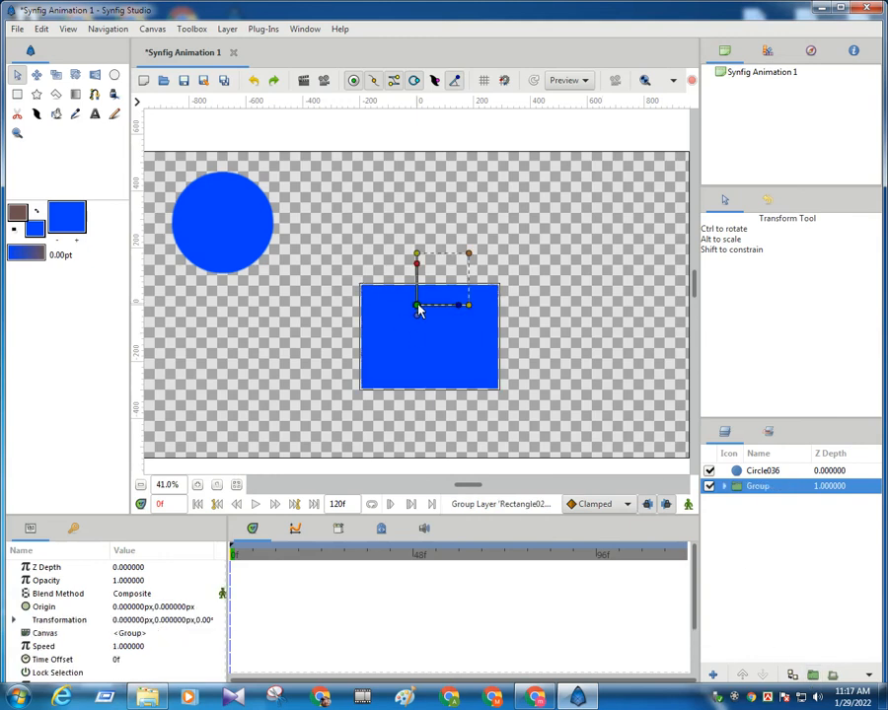
pyautogui.moveTo(418, 308); pyautogui.dragTo(576, 347)
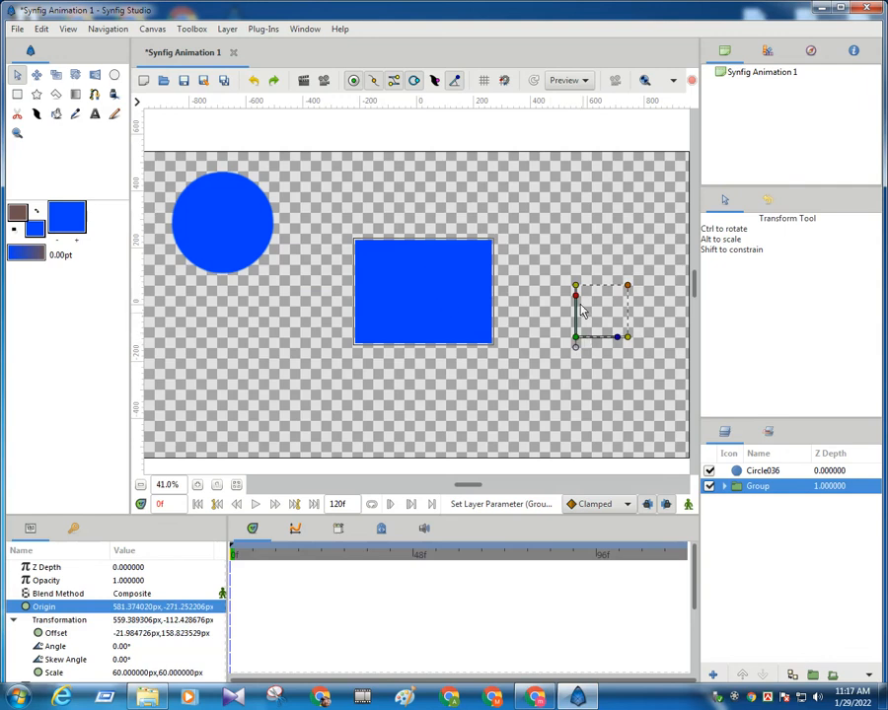
pyautogui.moveTo(575, 295); pyautogui.dragTo(551, 328)
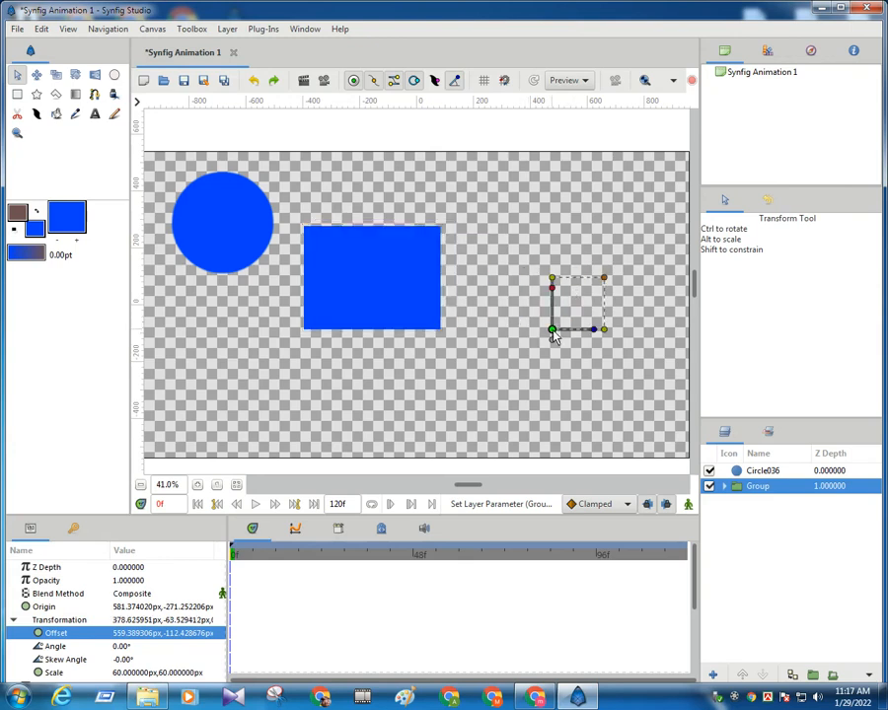
# - Transform the rectangle group to a skew of about -1.08°, a scale of about 64 by 76 px and an offset of about (525, -88) px
pyautogui.moveTo(623, 351); pyautogui.dragTo(603, 343)
pyautogui.moveTo(552, 288)
pyautogui.mouseDown()
pyautogui.moveTo(582, 288)
pyautogui.moveTo(548, 288)
pyautogui.moveTo(555, 256)
pyautogui.moveTo(558, 269)
pyautogui.moveTo(552, 277)
pyautogui.moveTo(553, 218)
pyautogui.moveTo(558, 288)
pyautogui.mouseUp()
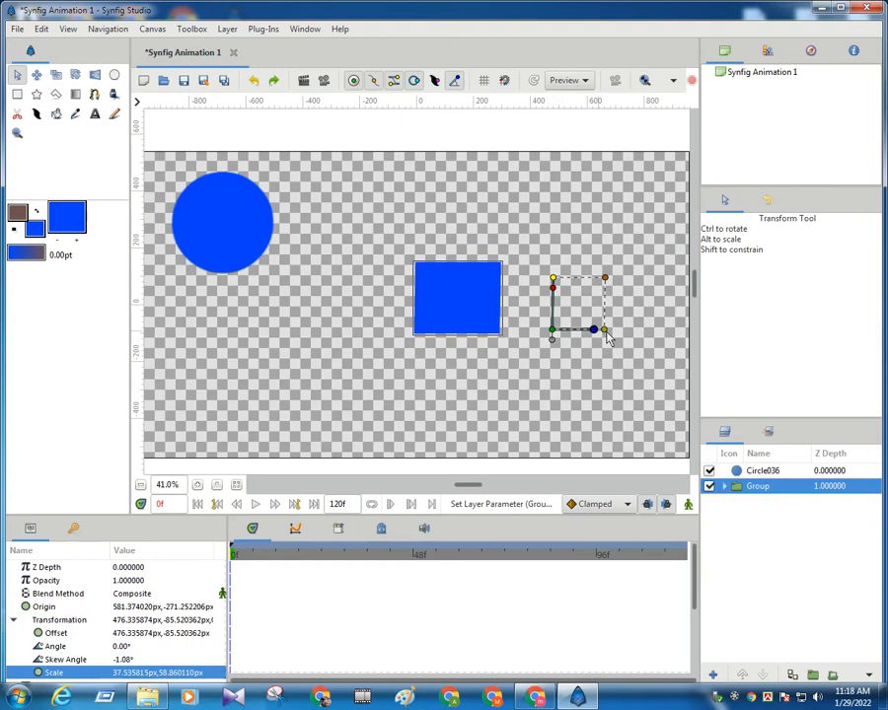
pyautogui.moveTo(605, 332); pyautogui.dragTo(666, 332)
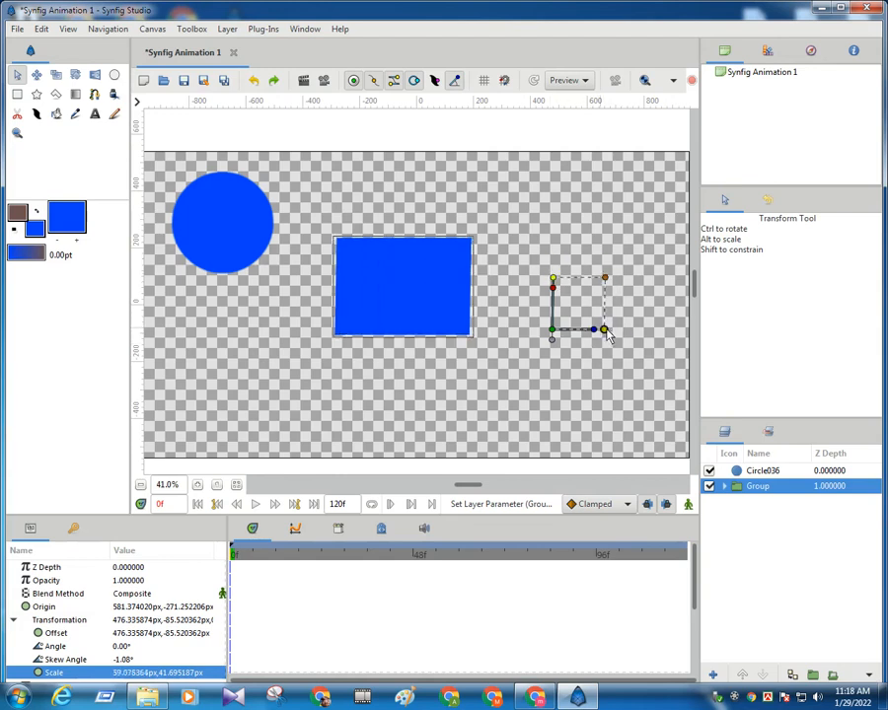
pyautogui.moveTo(605, 330); pyautogui.dragTo(610, 331)
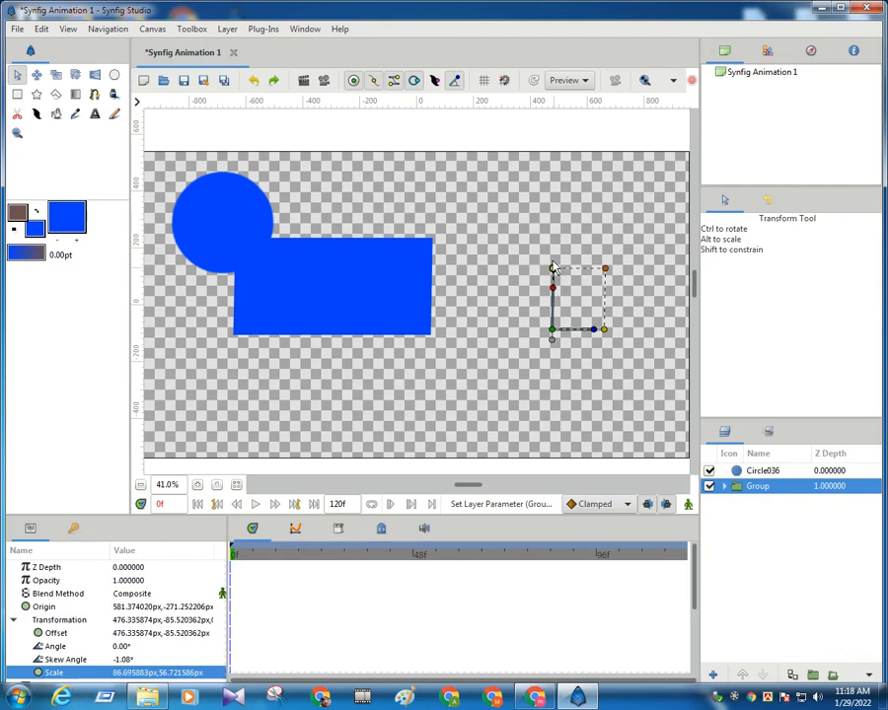
pyautogui.moveTo(604, 330); pyautogui.dragTo(569, 335)
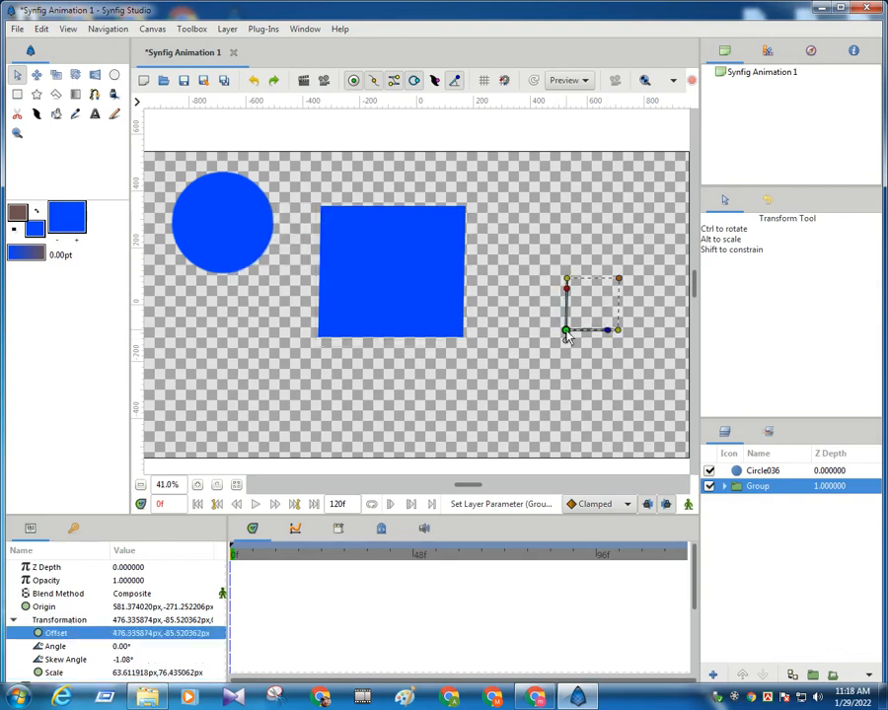
# - Enlarge the rectangle inside the group by moving its lower-right corner point to about (506, -396) px
pyautogui.click(727, 487)
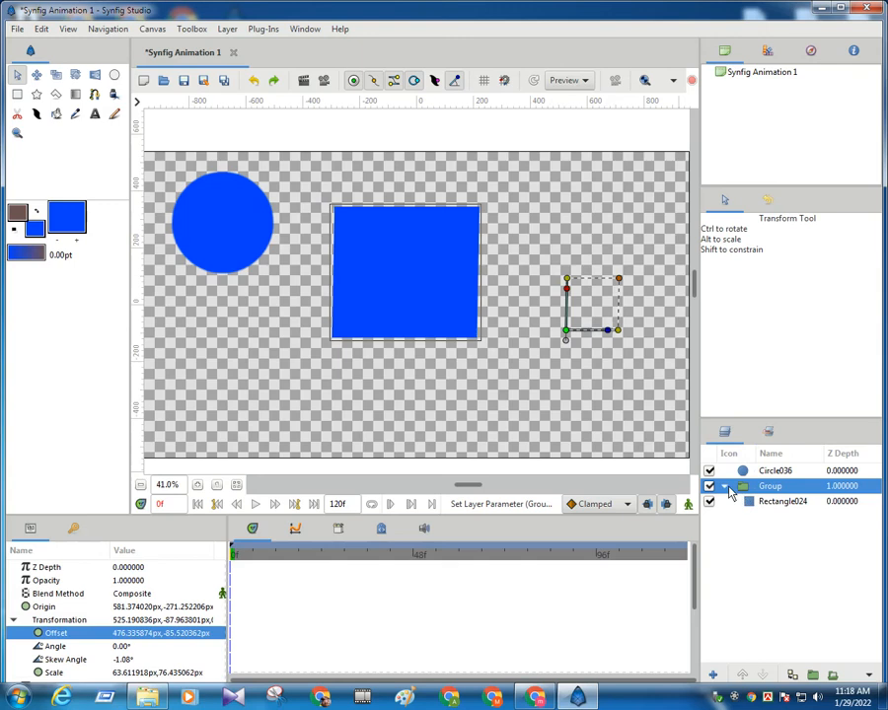
pyautogui.click(724, 487)
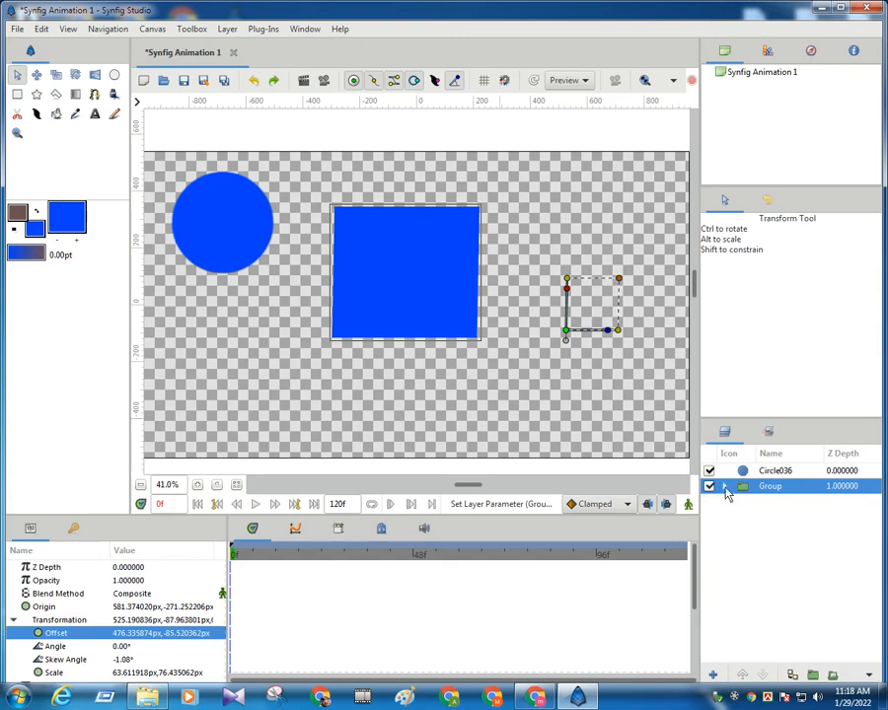
pyautogui.click(725, 487)
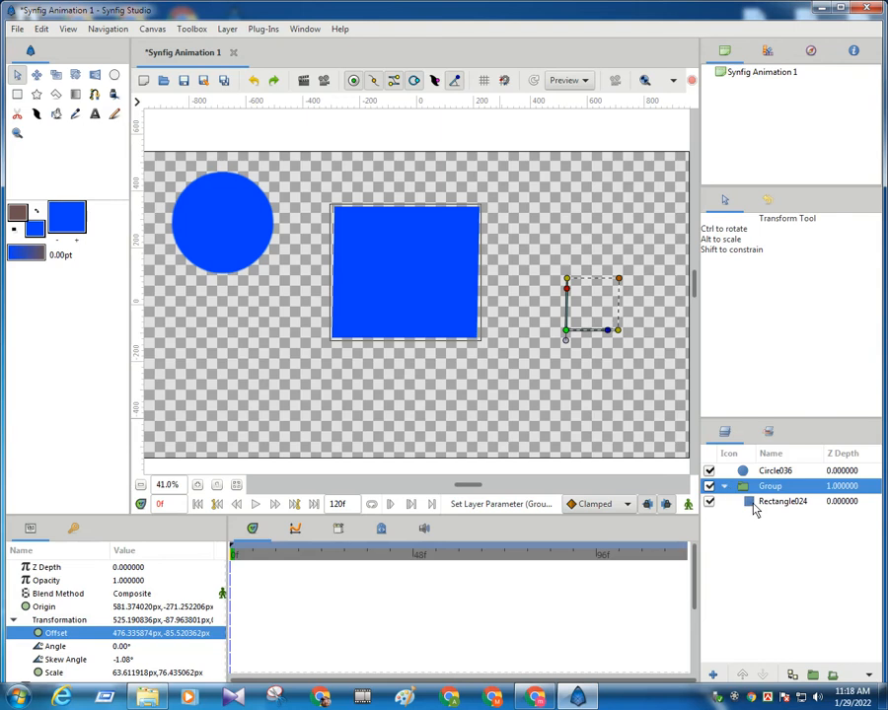
pyautogui.click(754, 503)
pyautogui.moveTo(478, 339); pyautogui.dragTo(544, 376)
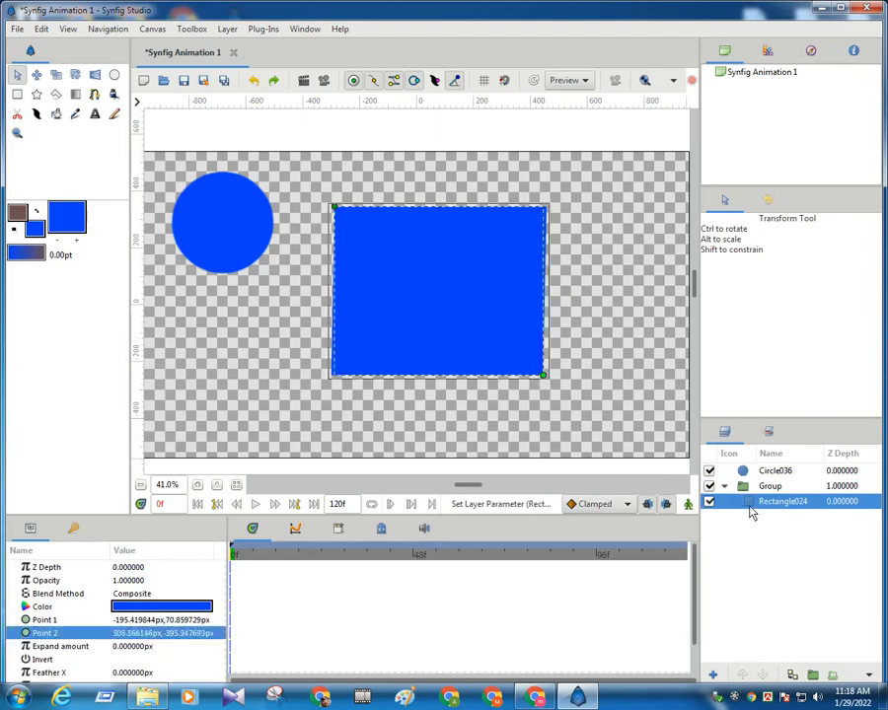
# - Collapse the group, move its offset to about (476, -46) px and straighten its skew angle to 0°
pyautogui.click(726, 487)
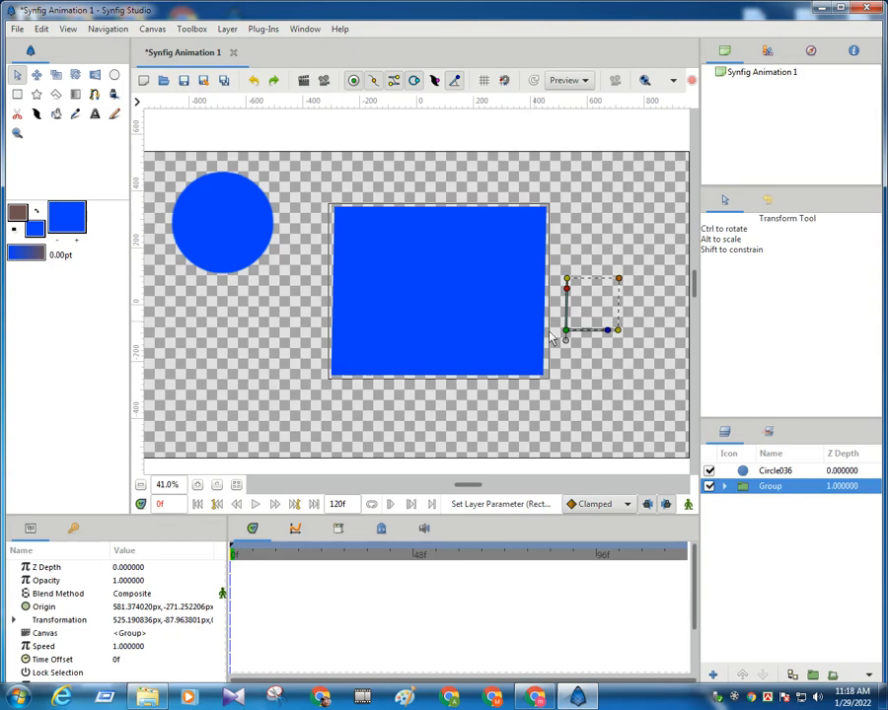
pyautogui.moveTo(554, 352); pyautogui.dragTo(544, 296)
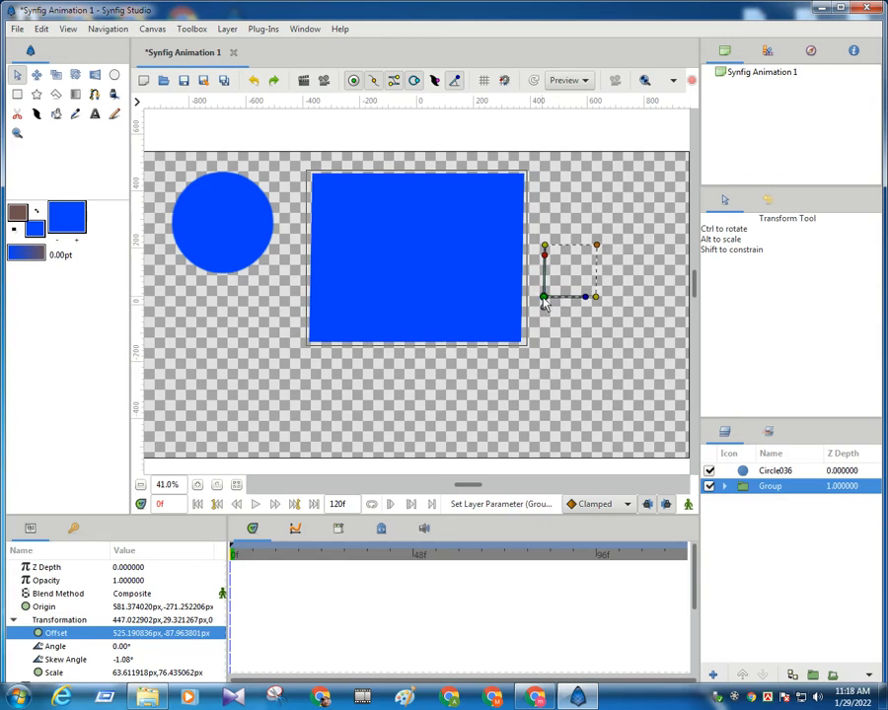
pyautogui.moveTo(544, 296)
pyautogui.mouseDown()
pyautogui.moveTo(558, 300)
pyautogui.moveTo(552, 317)
pyautogui.mouseUp()
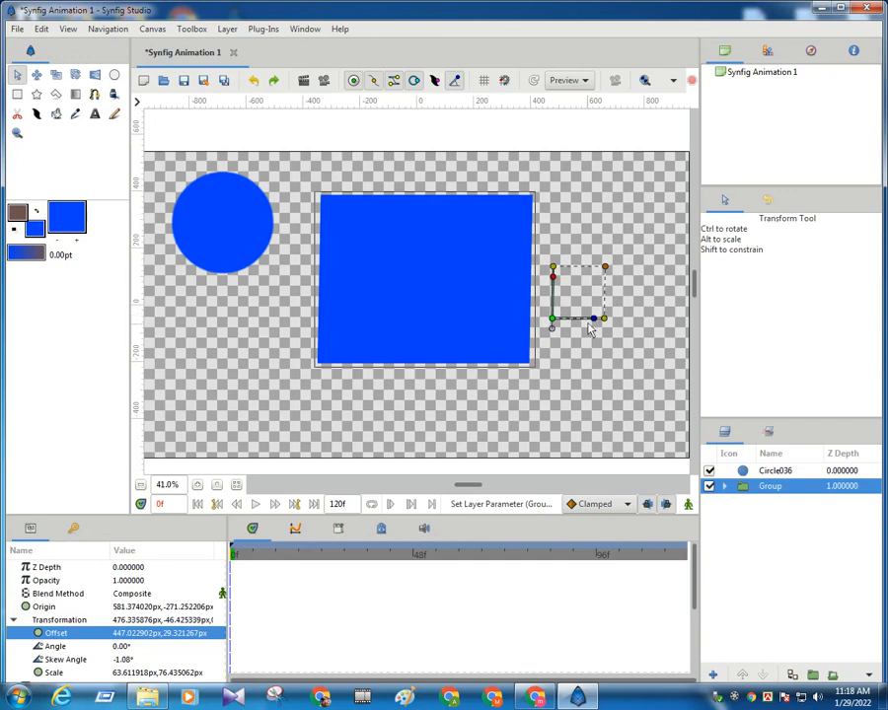
pyautogui.click(552, 278)
pyautogui.moveTo(552, 277); pyautogui.dragTo(554, 283)
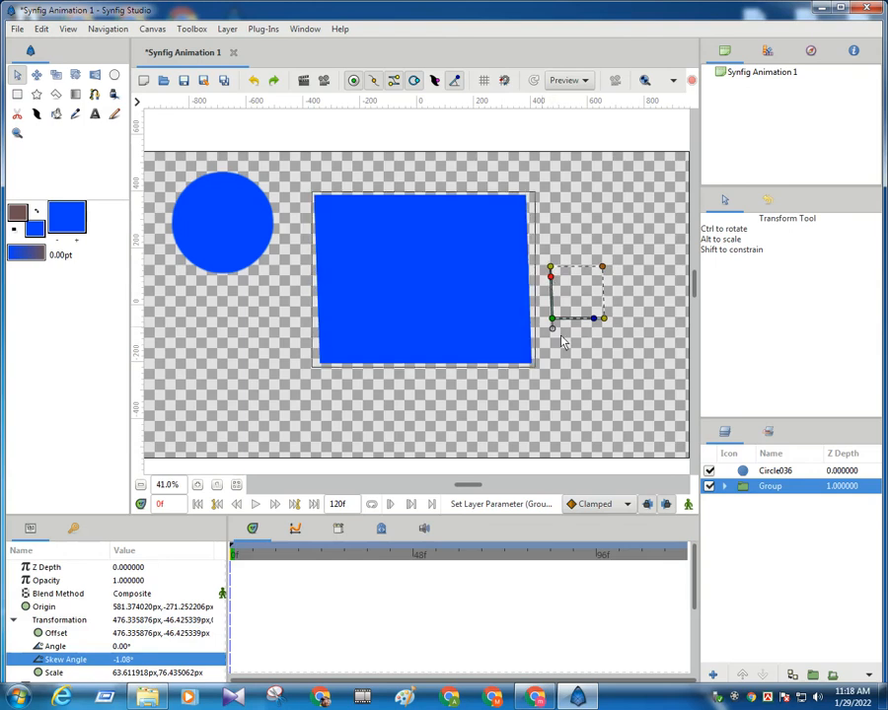
pyautogui.moveTo(551, 279); pyautogui.dragTo(555, 284)
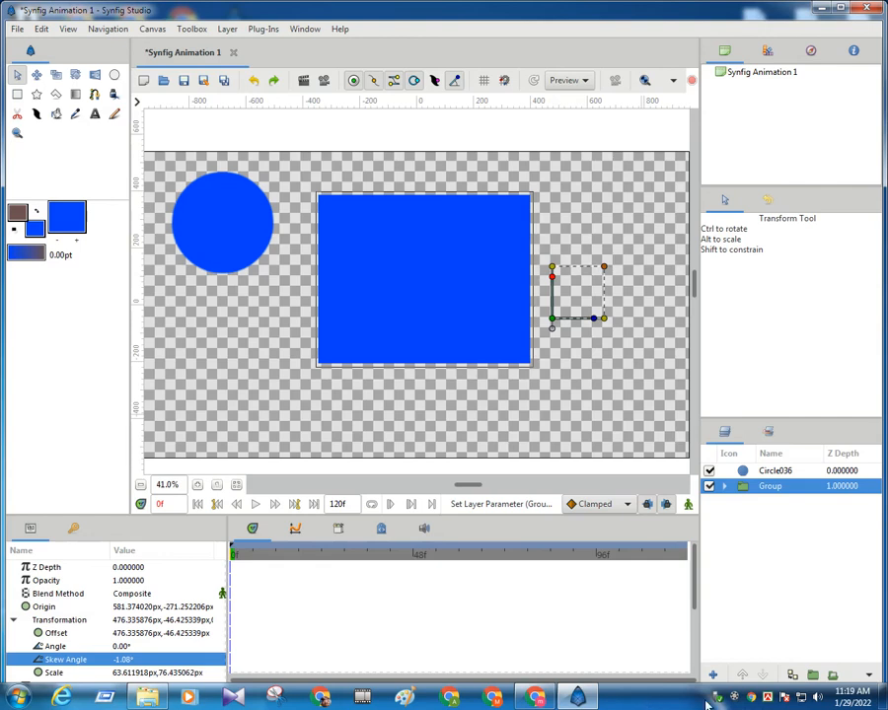
pyautogui.click(735, 699)
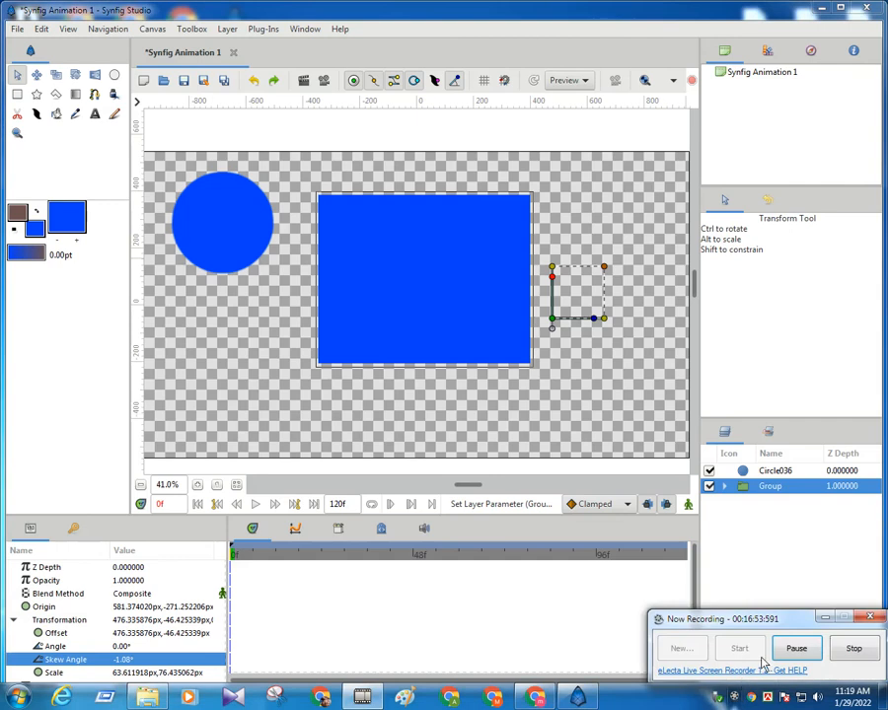
pyautogui.click(795, 649)
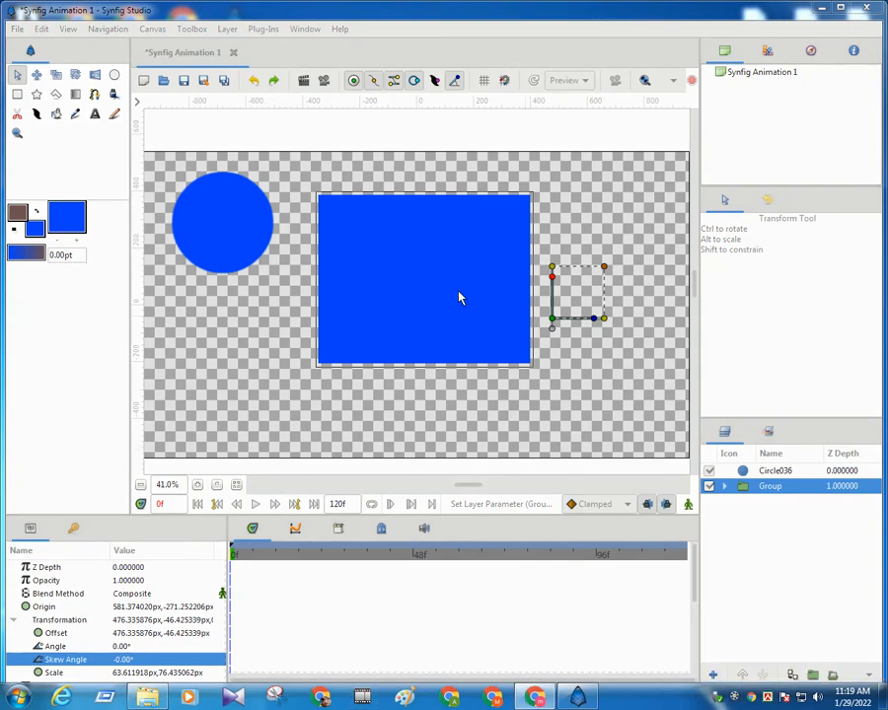
# - Delete the rectangle group and the circle layer to empty the canvas
pyautogui.click(868, 677)
pyautogui.click(807, 601)
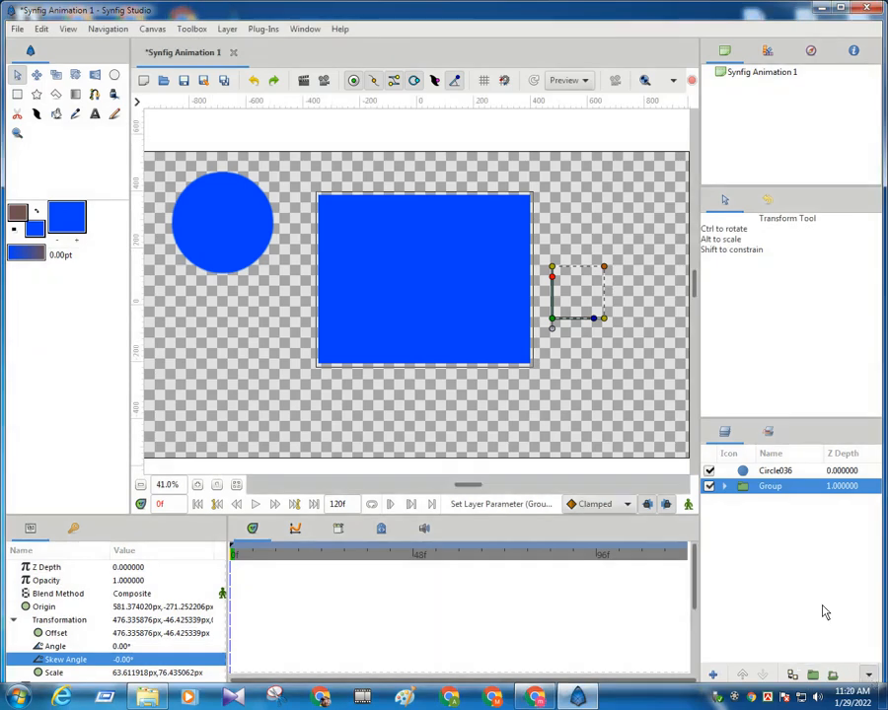
pyautogui.click(872, 677)
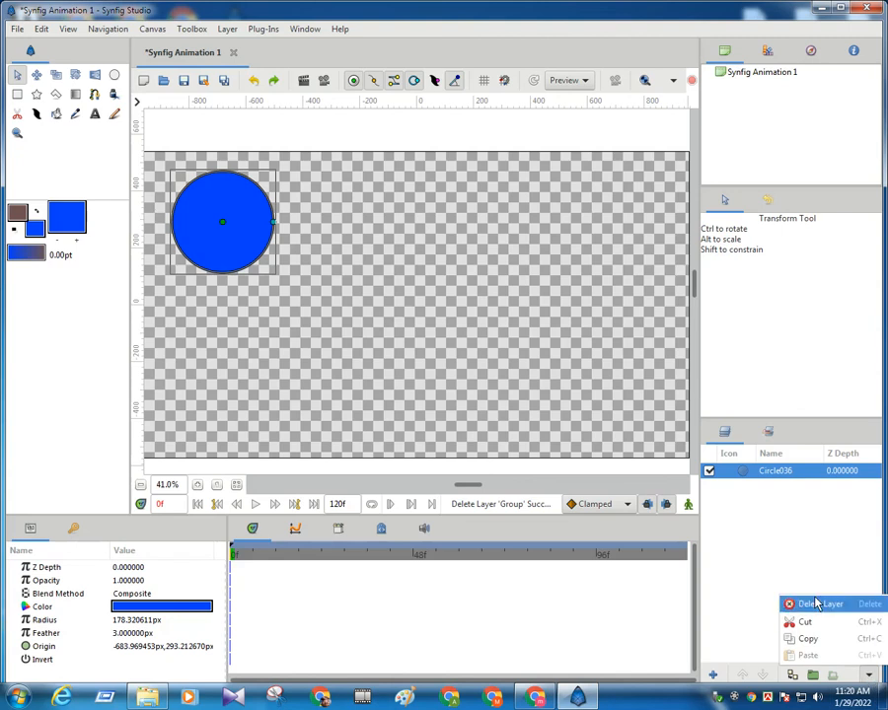
pyautogui.click(807, 602)
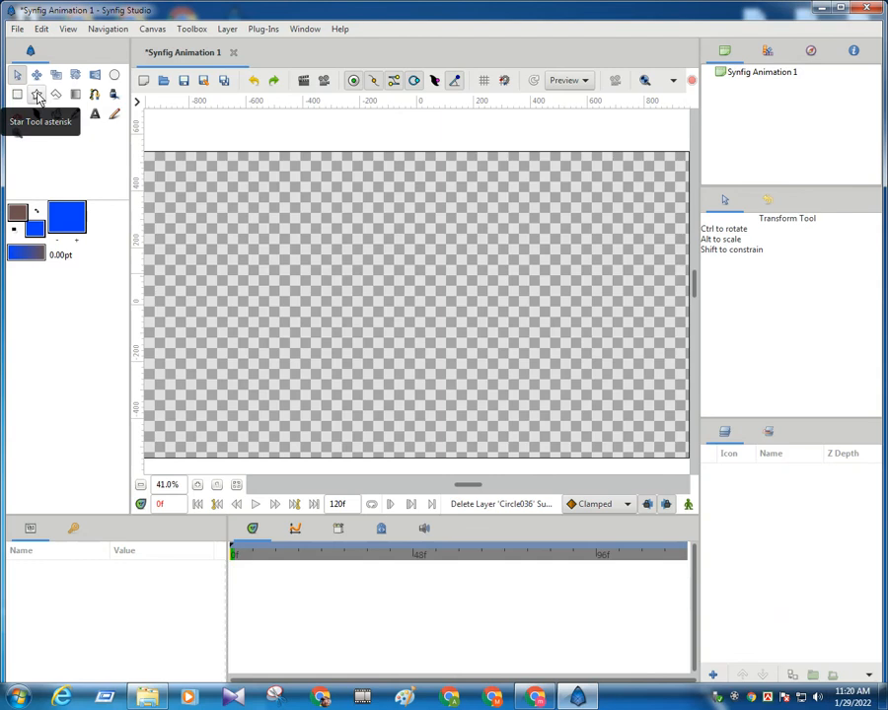
# - Draw a blue five-point star as a star layer only, outer radius about 393 px, and move its origin to about (17, -15) px
pyautogui.click(36, 95)
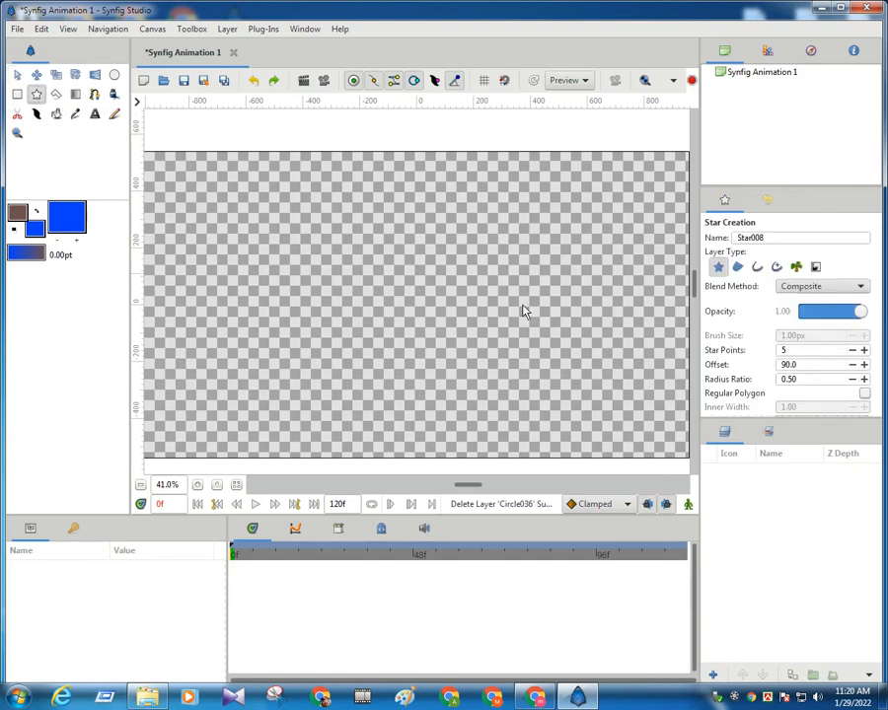
pyautogui.click(755, 266)
pyautogui.click(775, 267)
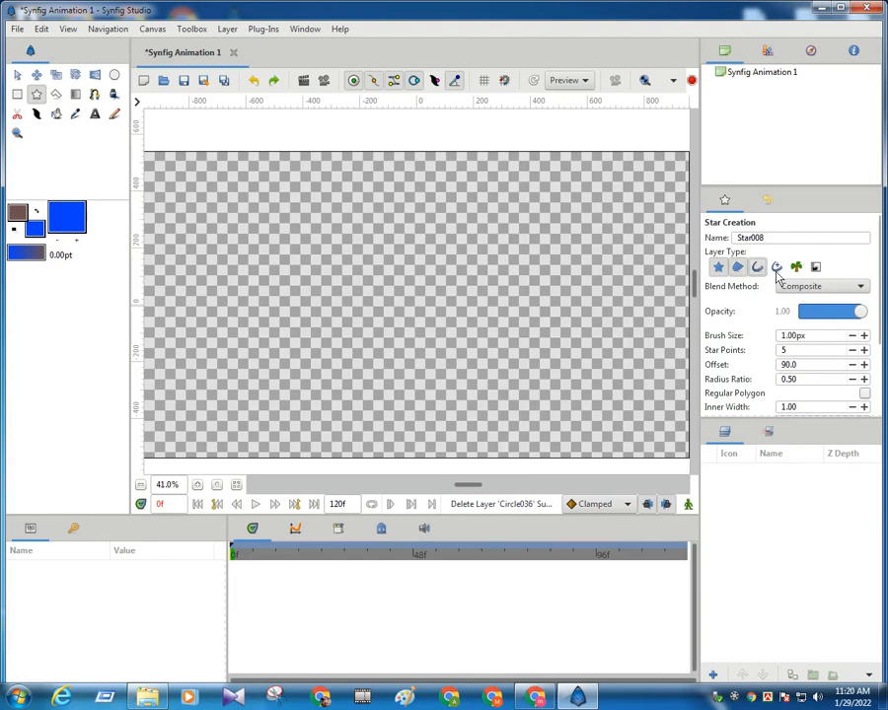
pyautogui.click(776, 268)
pyautogui.click(757, 268)
pyautogui.click(738, 269)
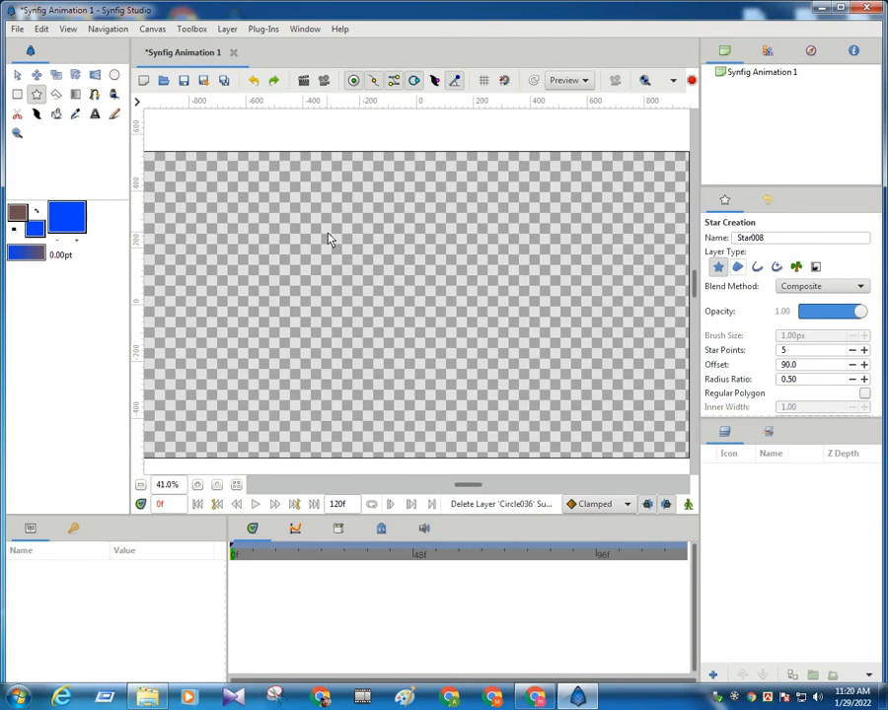
pyautogui.moveTo(321, 234); pyautogui.dragTo(435, 369)
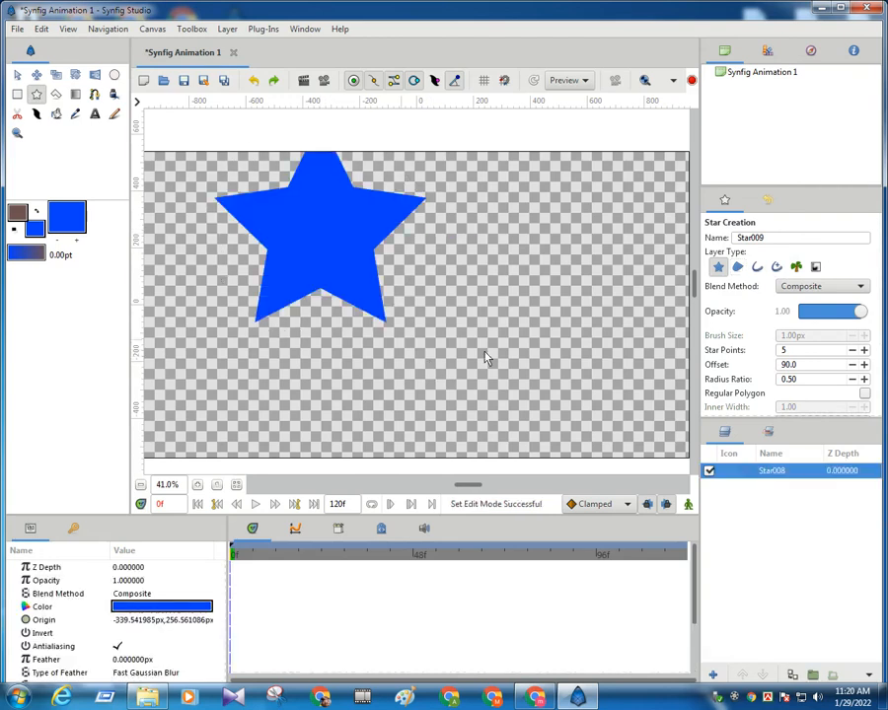
pyautogui.hotkey('alt', 'a')
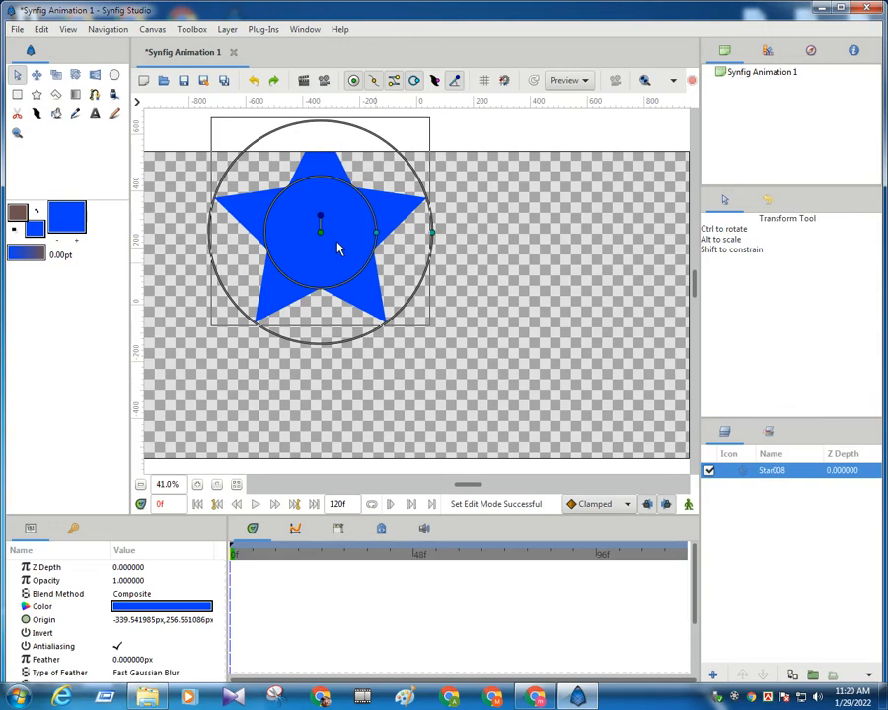
pyautogui.moveTo(325, 241); pyautogui.dragTo(427, 316)
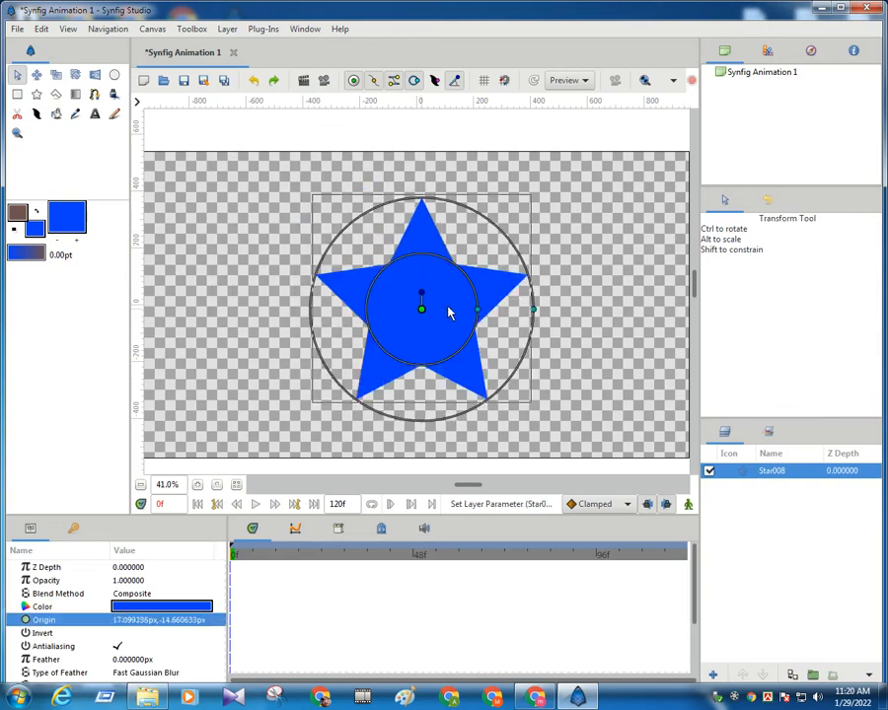
# - Examine the star layer's parameters and toggle the layer's visibility off and back on
pyautogui.click(741, 474)
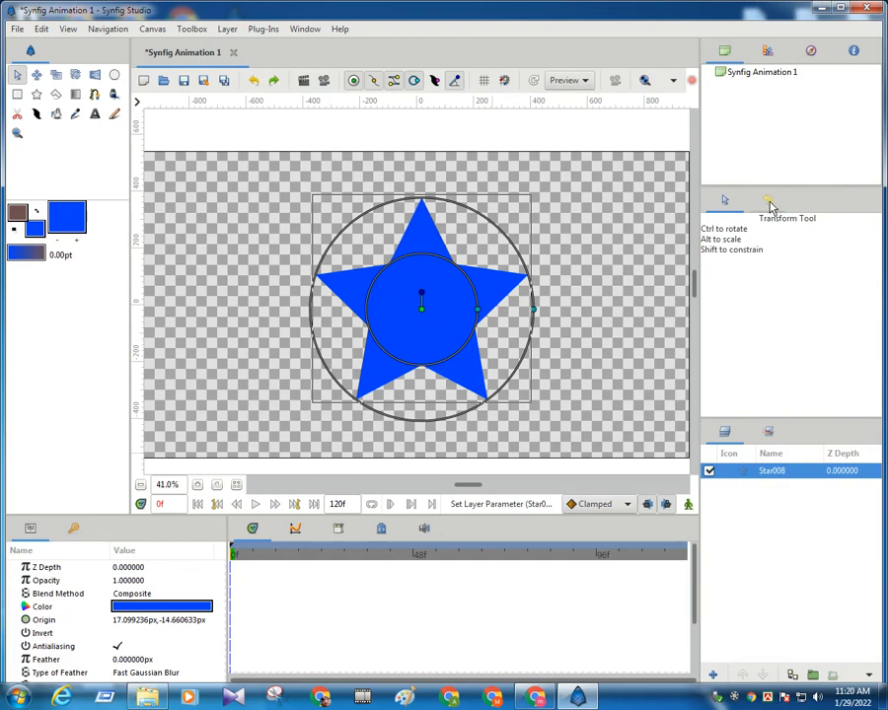
pyautogui.click(768, 202)
pyautogui.click(724, 202)
pyautogui.scroll(-3, 190, 542)
pyautogui.scroll(-1, 127, 623)
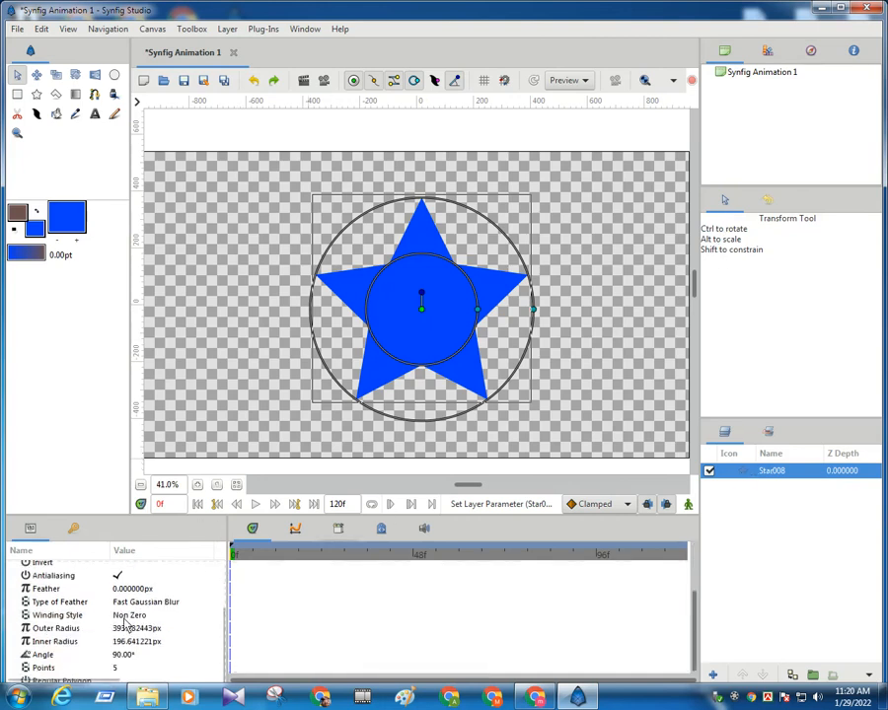
pyautogui.click(421, 309)
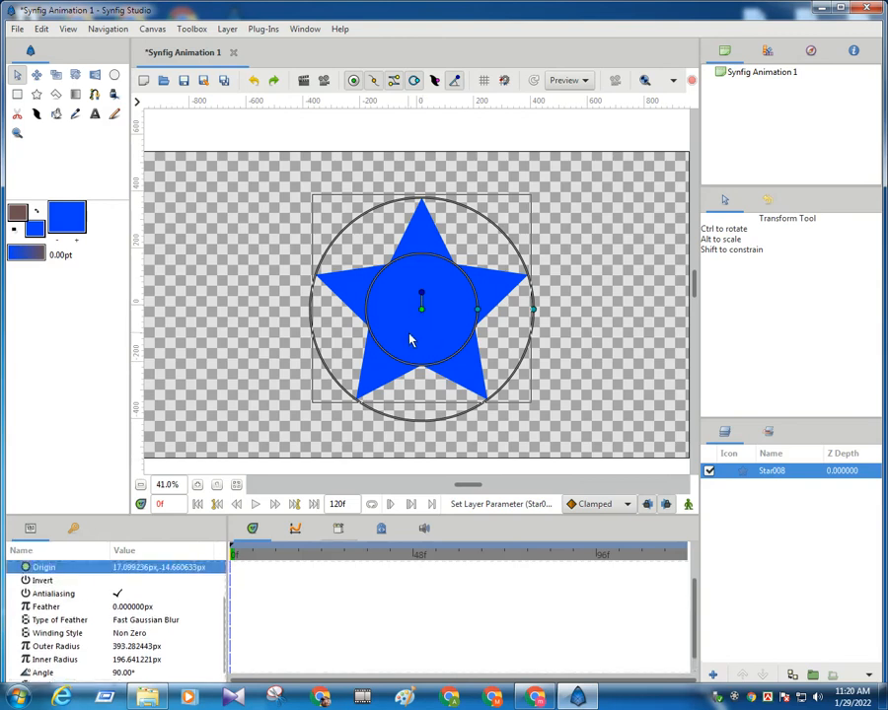
pyautogui.click(709, 471)
pyautogui.click(709, 470)
pyautogui.click(708, 470)
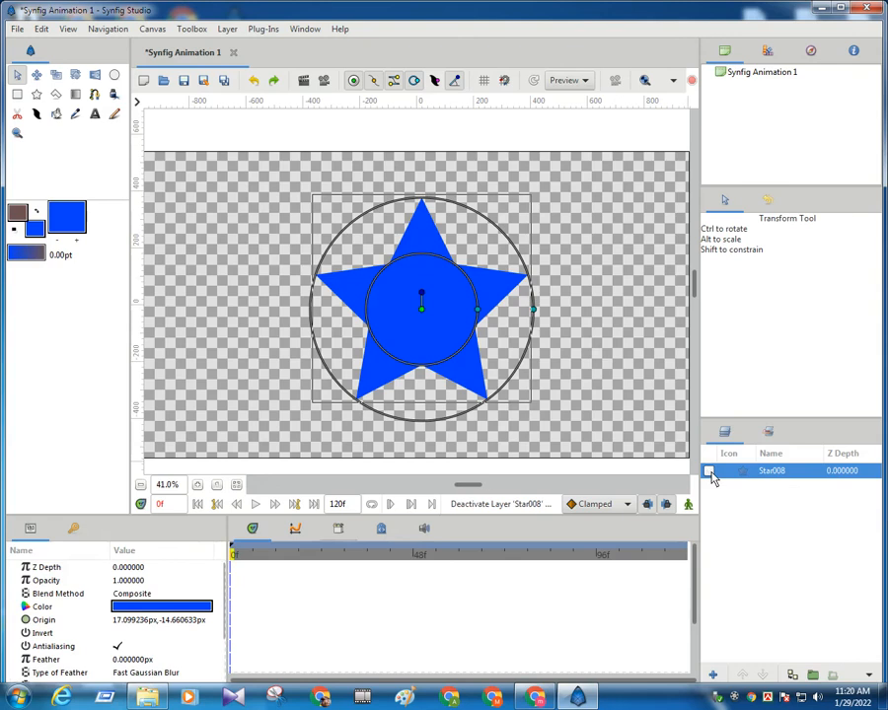
pyautogui.click(708, 471)
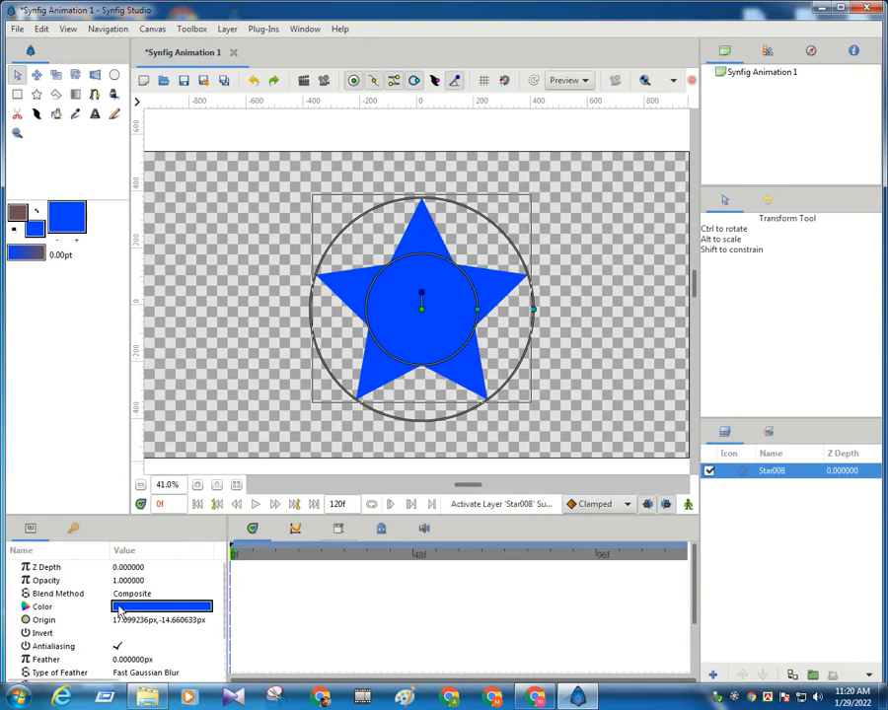
# - Set the star's number of points to 10
pyautogui.scroll(-3, 117, 612)
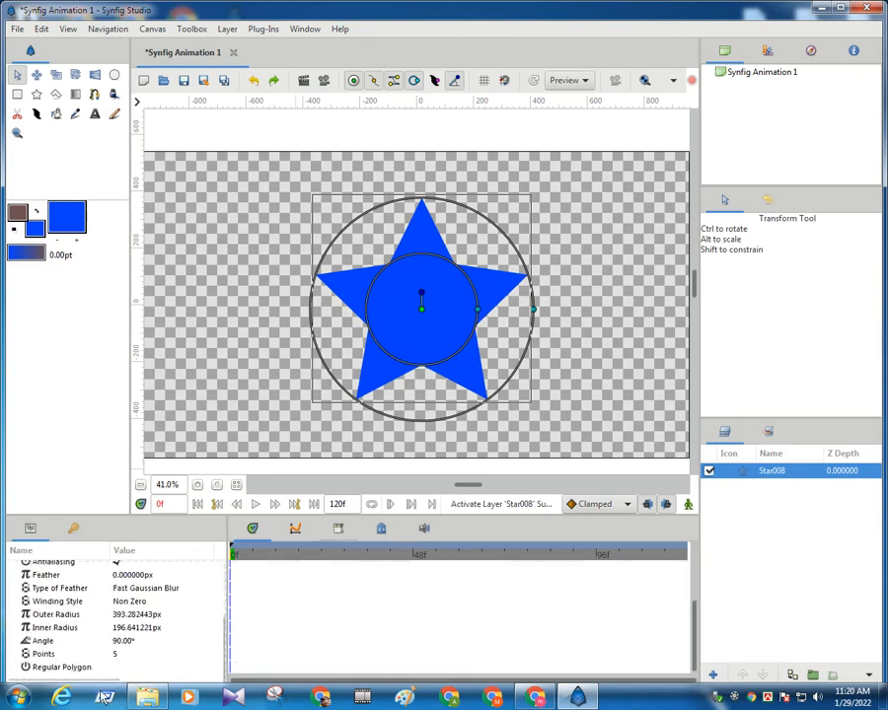
pyautogui.click(118, 657)
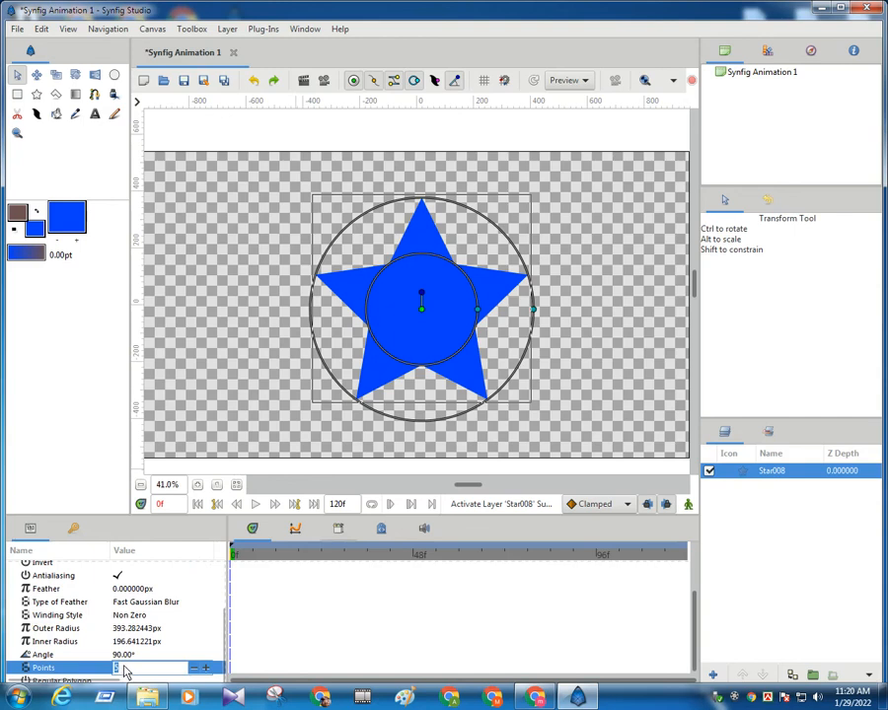
pyautogui.write('10')
pyautogui.press('Return')
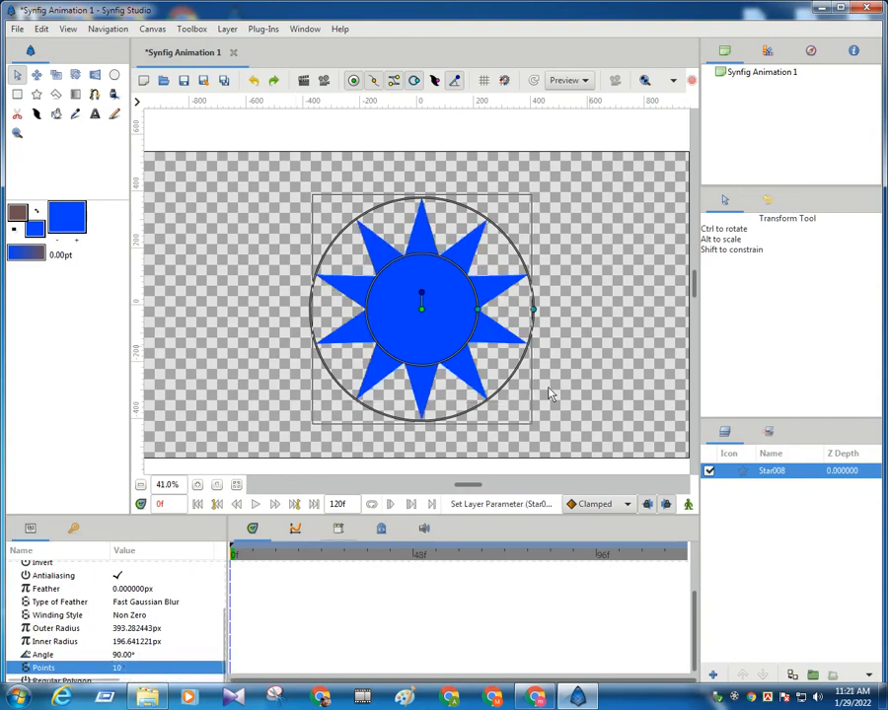
# - Rotate the star to about -16.83° and set its number of points to 20, followed by 30
pyautogui.moveTo(421, 294); pyautogui.dragTo(454, 318)
pyautogui.click(477, 295)
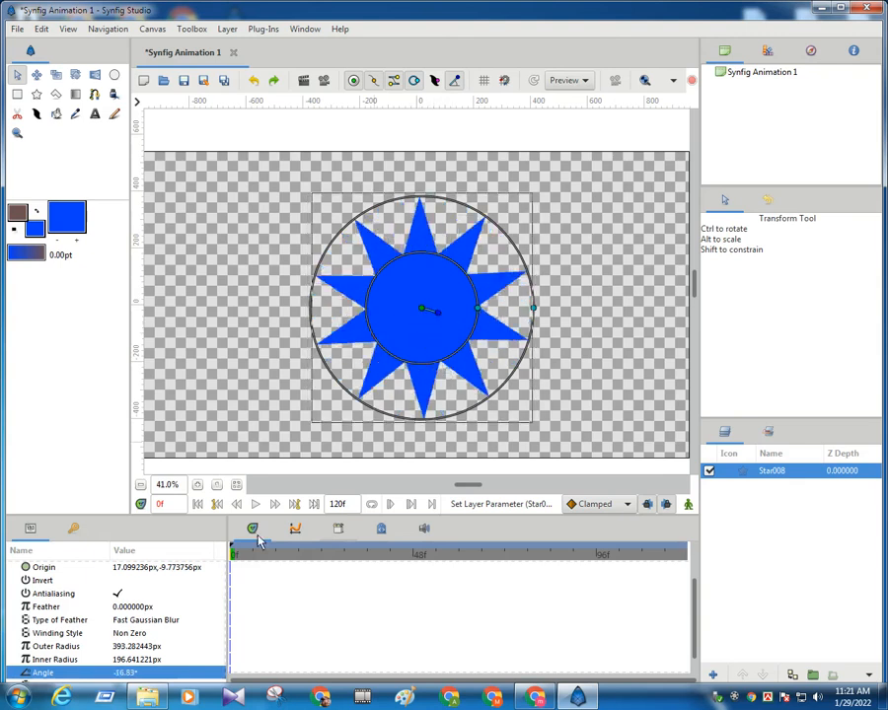
pyautogui.scroll(-1, 148, 656)
pyautogui.click(126, 668)
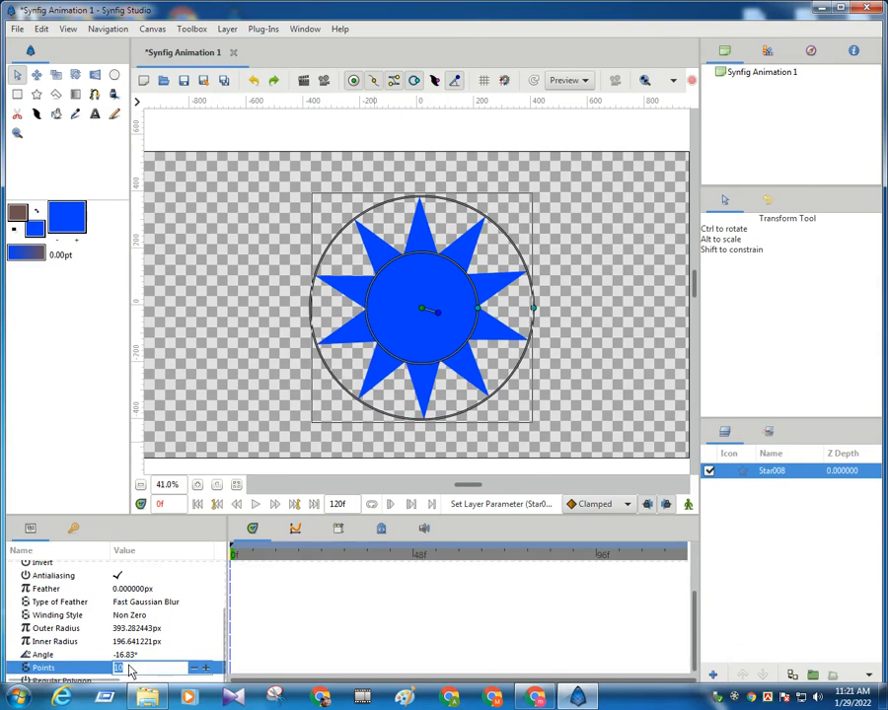
pyautogui.write('20')
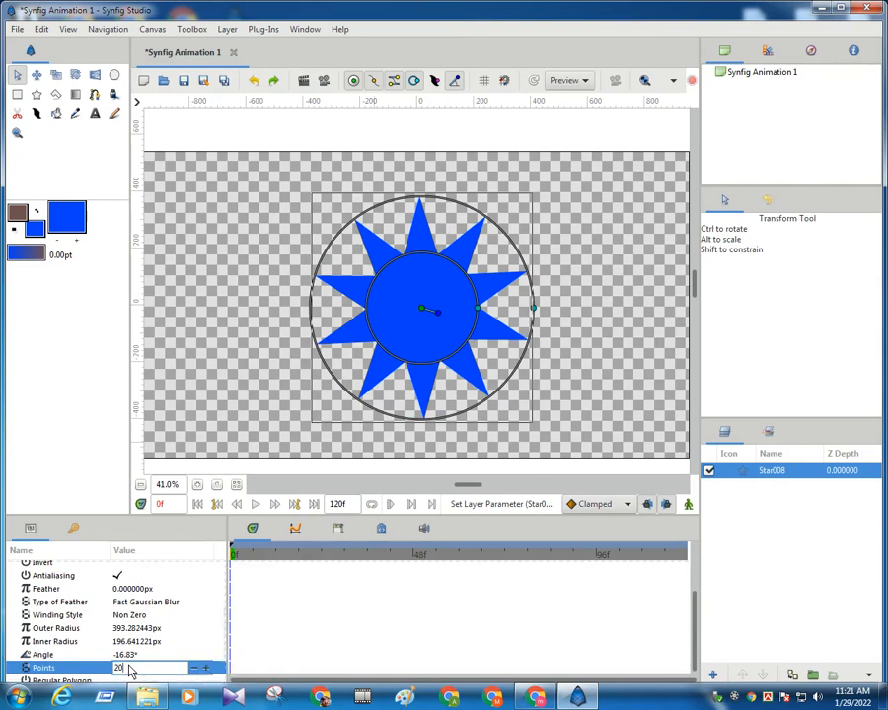
pyautogui.press('Return')
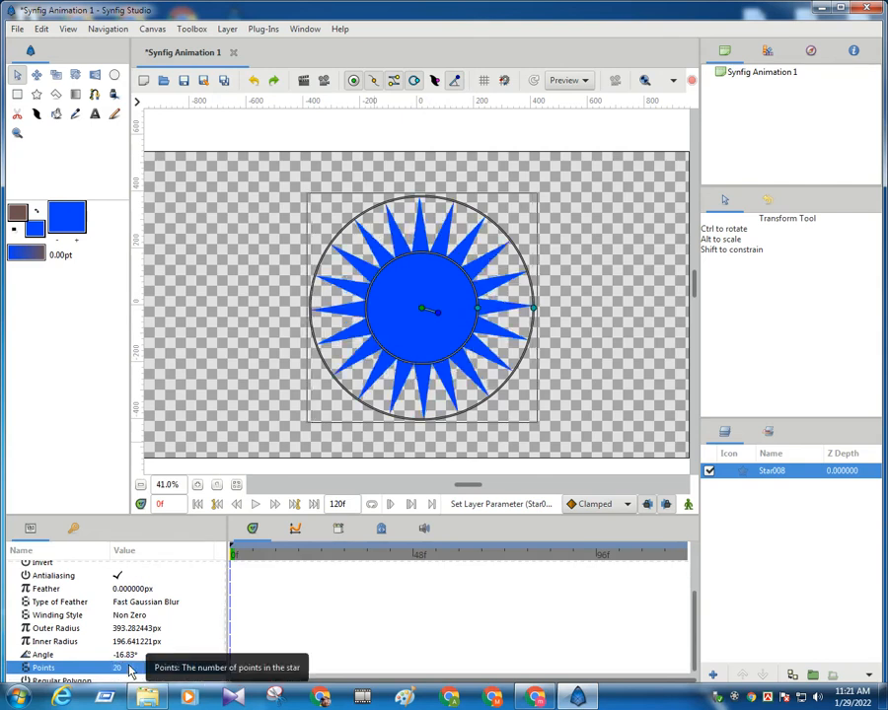
pyautogui.write('30')
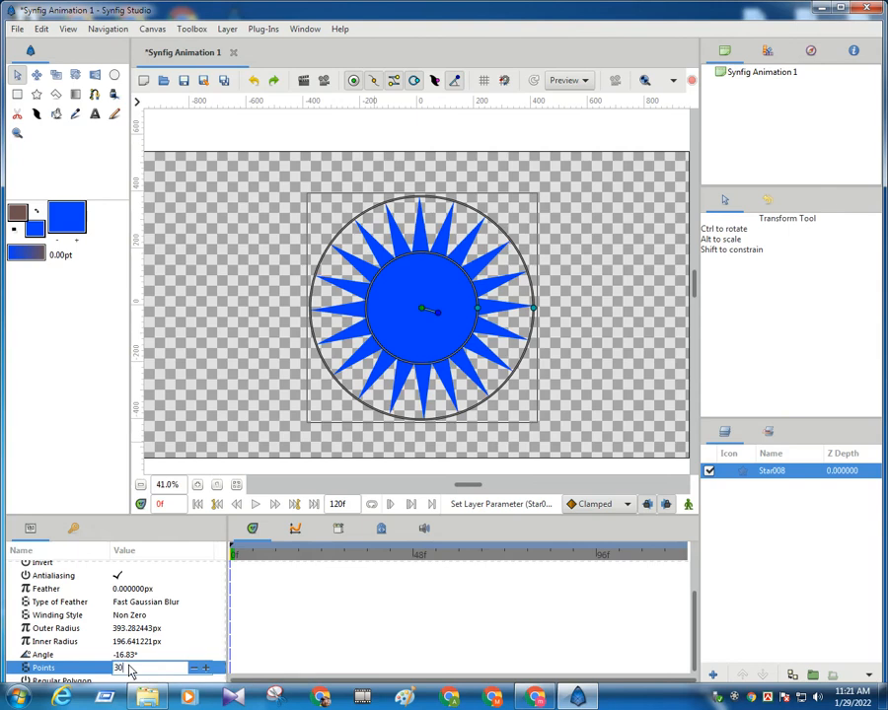
pyautogui.press('Return')
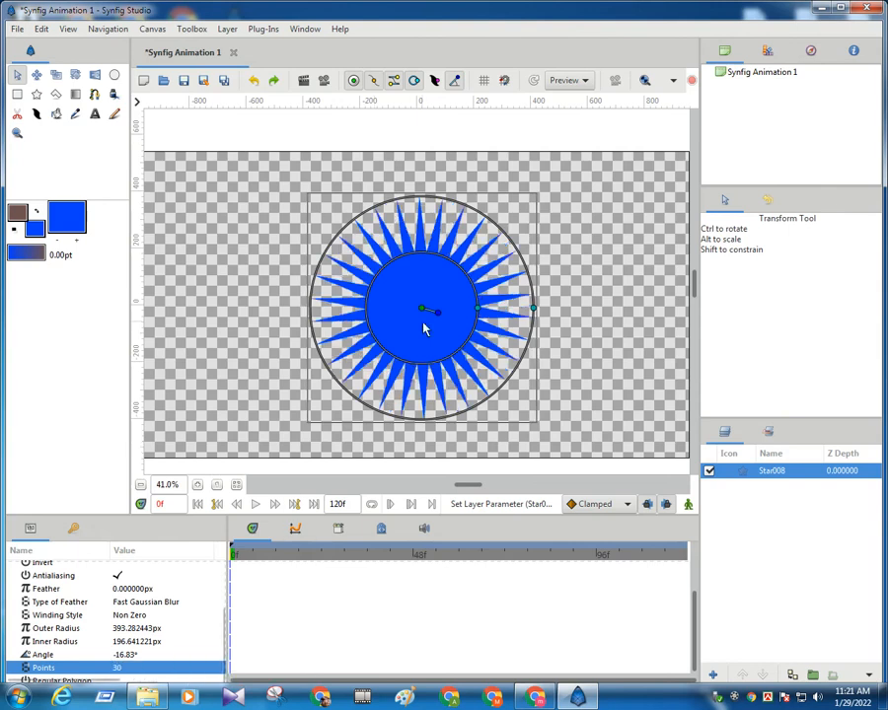
# - Rotate the star to about 8.47° and resize it to an inner radius of about 159 px and outer radius of about 369 px
pyautogui.moveTo(438, 318)
pyautogui.mouseDown()
pyautogui.moveTo(424, 347)
pyautogui.moveTo(422, 317)
pyautogui.moveTo(425, 327)
pyautogui.moveTo(458, 317)
pyautogui.moveTo(443, 307)
pyautogui.moveTo(460, 311)
pyautogui.moveTo(438, 307)
pyautogui.mouseUp()
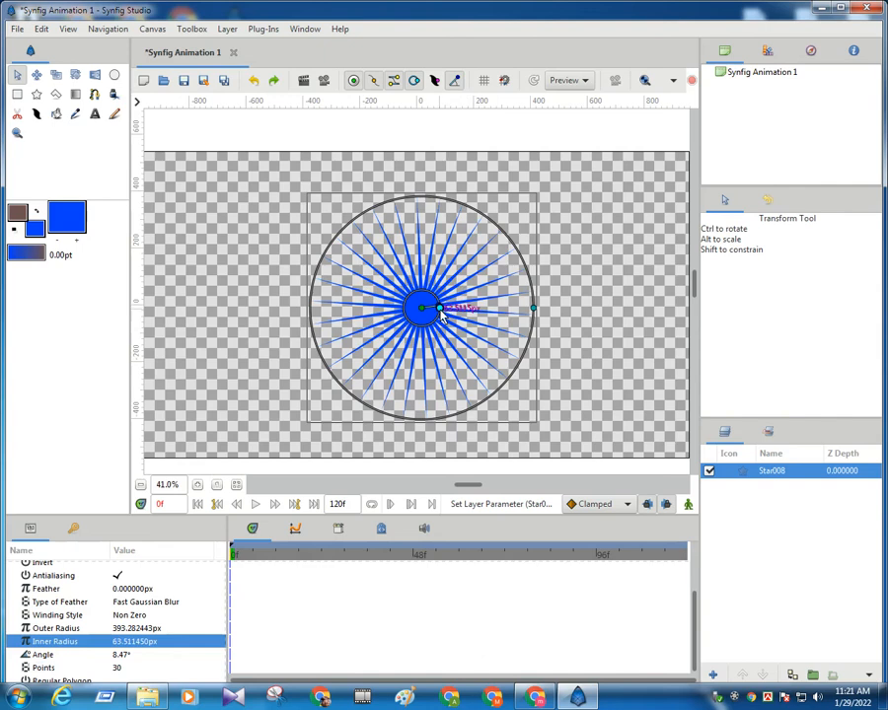
pyautogui.moveTo(439, 308); pyautogui.dragTo(467, 311)
pyautogui.moveTo(539, 311)
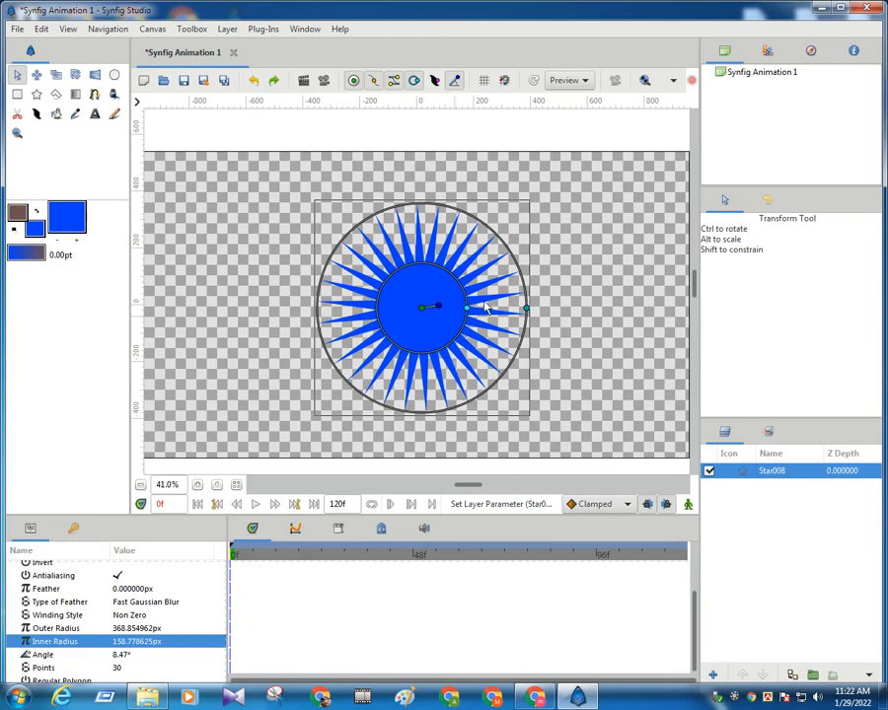
# - Set the star's number of points to 5
pyautogui.click(128, 668)
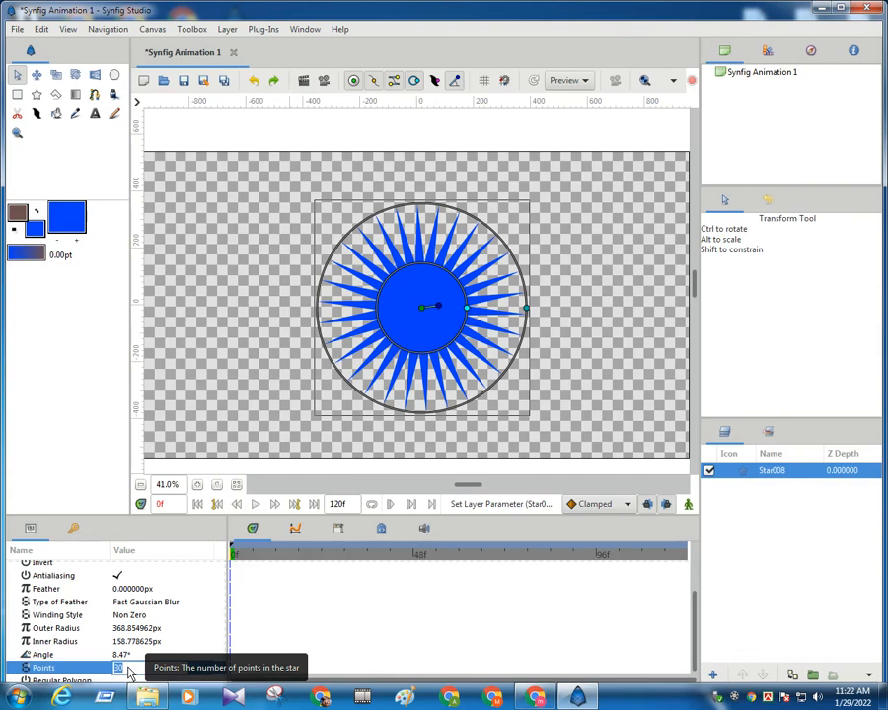
pyautogui.write('5')
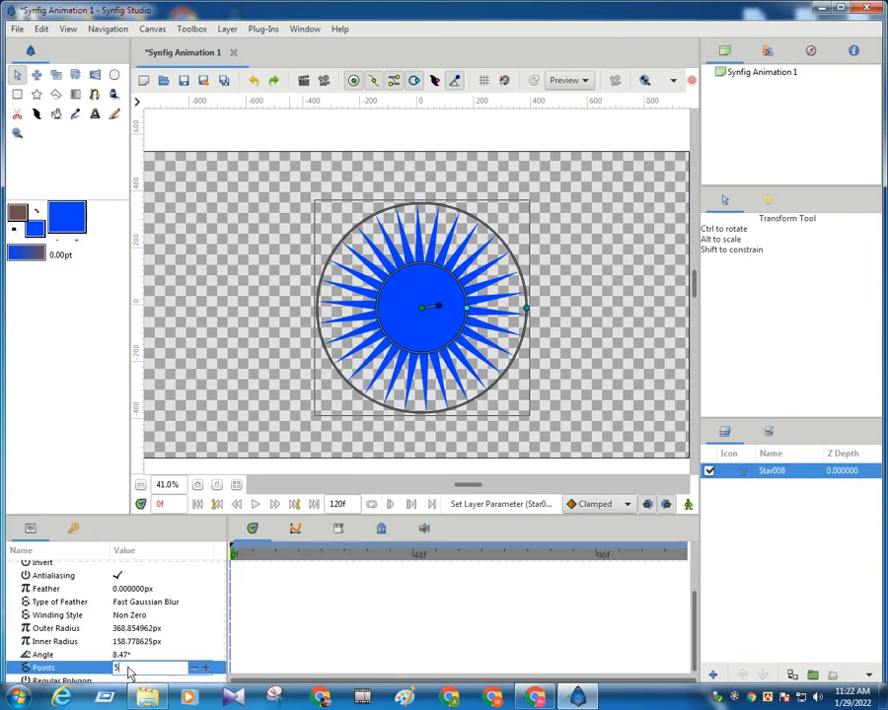
pyautogui.press('Return')
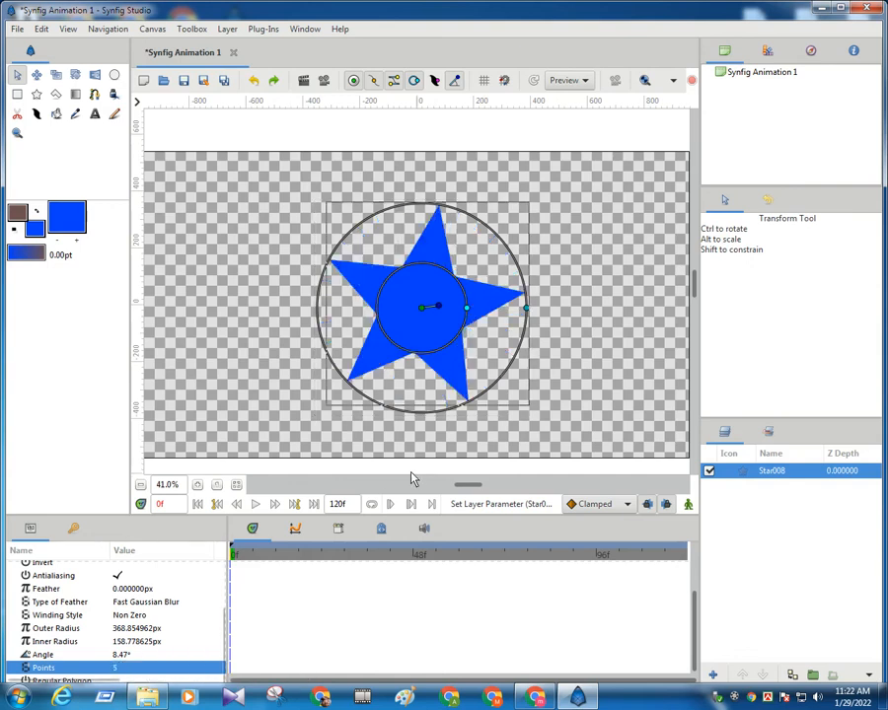
# - Adjust the star to origin about (59, -24) px, angle 0°, inner radius about 169 px and outer radius about 454 px
pyautogui.moveTo(466, 309)
pyautogui.mouseDown()
pyautogui.moveTo(422, 310)
pyautogui.moveTo(453, 314)
pyautogui.moveTo(462, 340)
pyautogui.moveTo(454, 313)
pyautogui.moveTo(479, 314)
pyautogui.moveTo(493, 326)
pyautogui.moveTo(481, 312)
pyautogui.mouseUp()
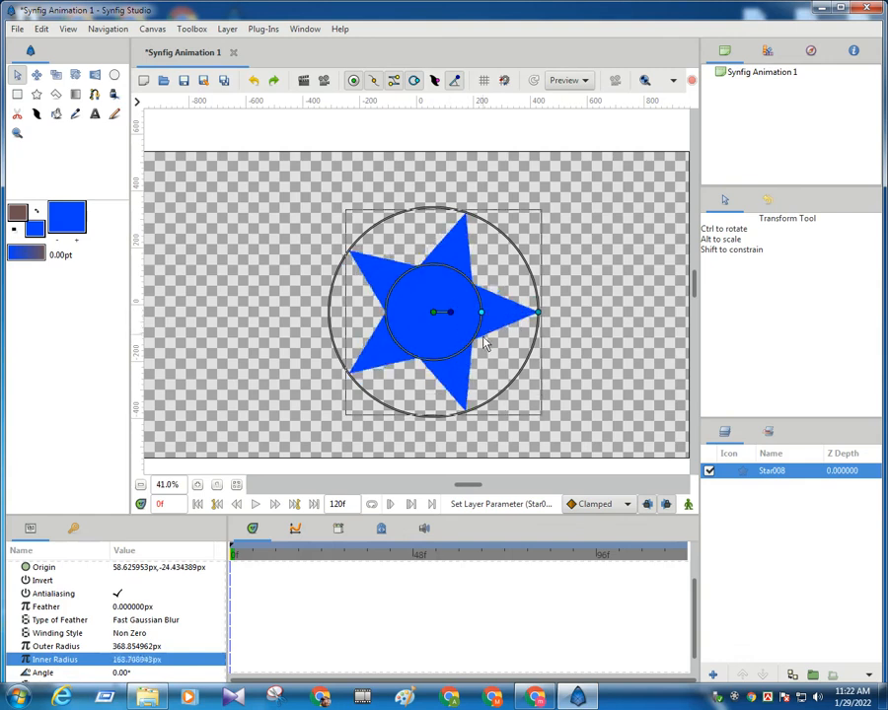
pyautogui.moveTo(541, 318); pyautogui.dragTo(509, 311)
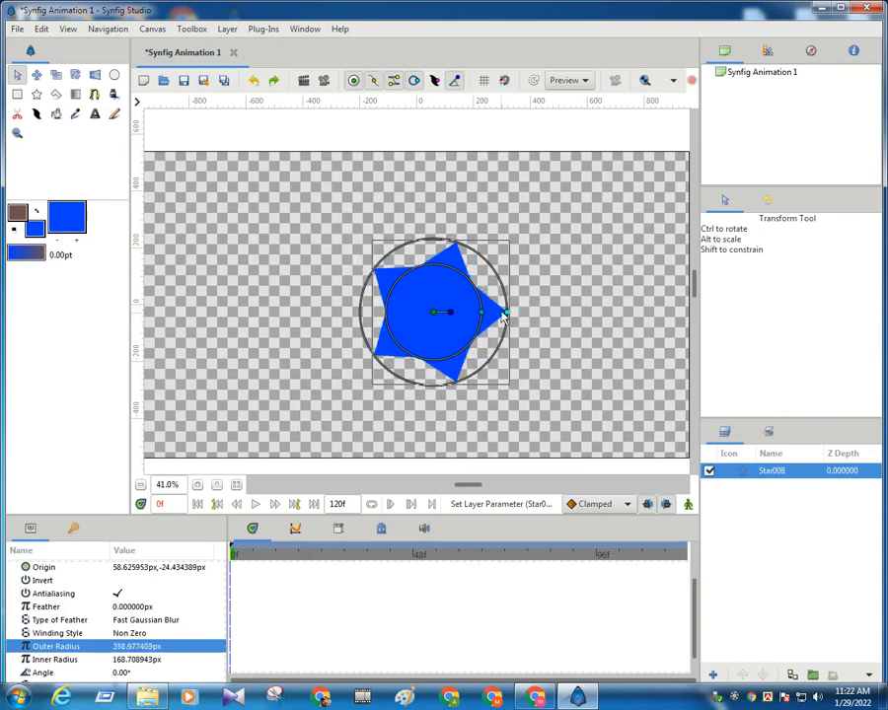
pyautogui.click(511, 314)
pyautogui.click(747, 472)
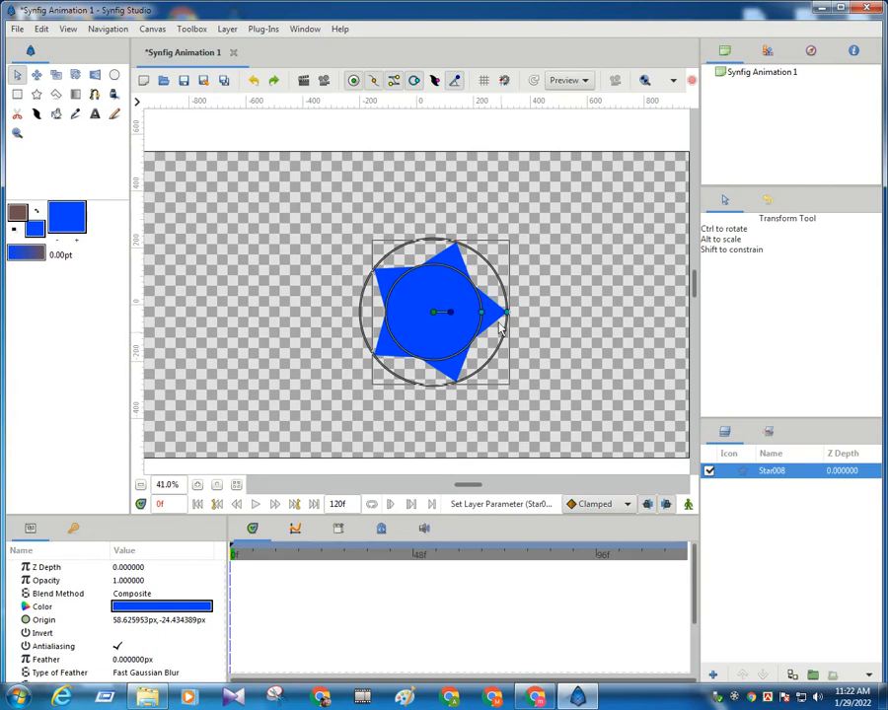
pyautogui.moveTo(556, 318); pyautogui.dragTo(563, 314)
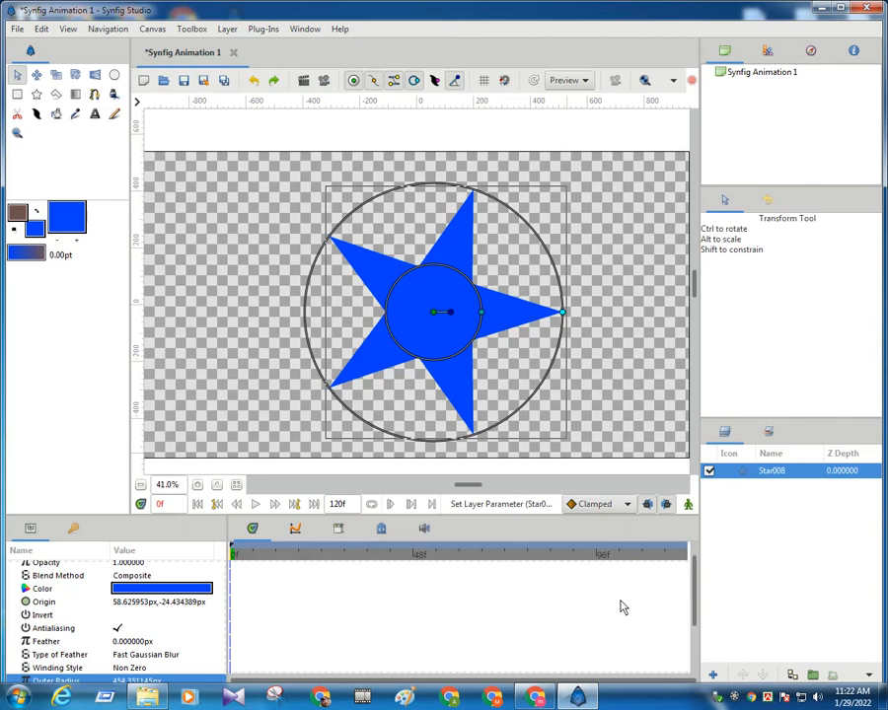
# - Delete the star layer to empty the canvas
pyautogui.click(732, 698)
pyautogui.click(786, 699)
pyautogui.click(870, 676)
pyautogui.click(822, 605)
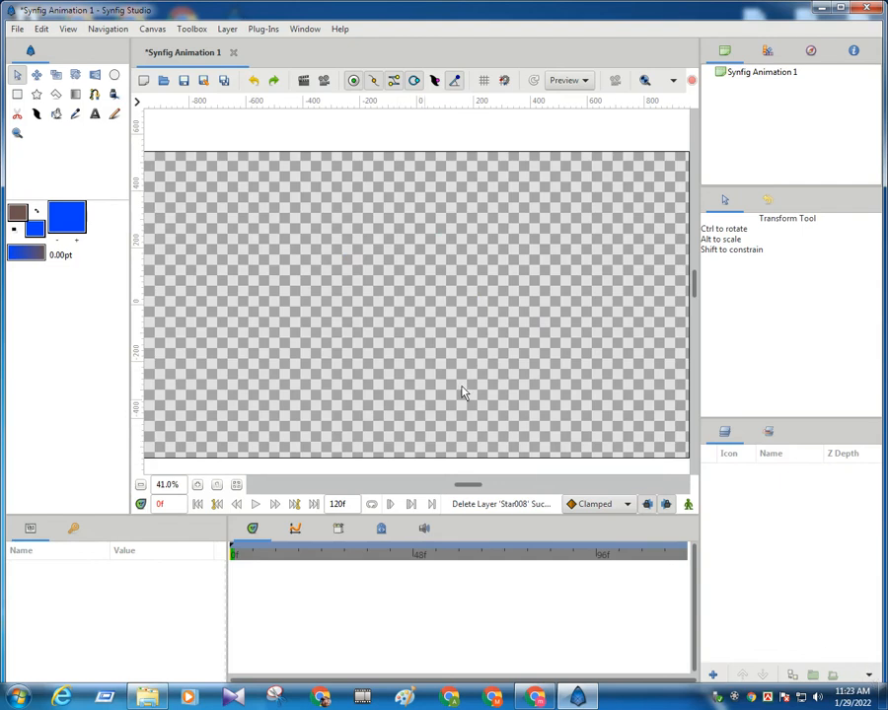
# - Draw a closed blue irregular 17-vertex polygon across the canvas as a polygon layer, with a narrow slot cut in from its left side
pyautogui.click(58, 96)
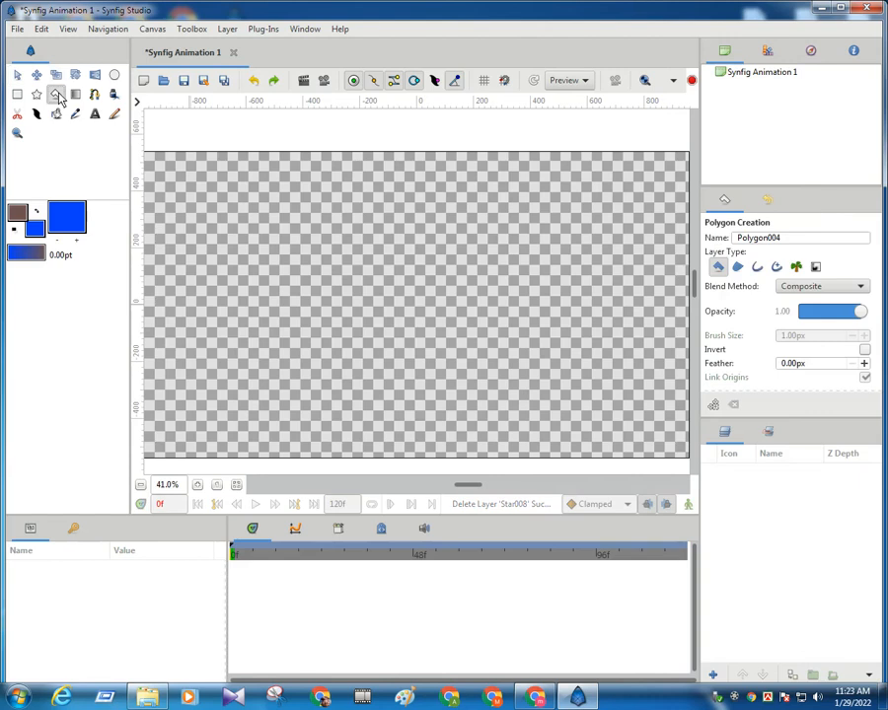
pyautogui.rightClick(231, 252)
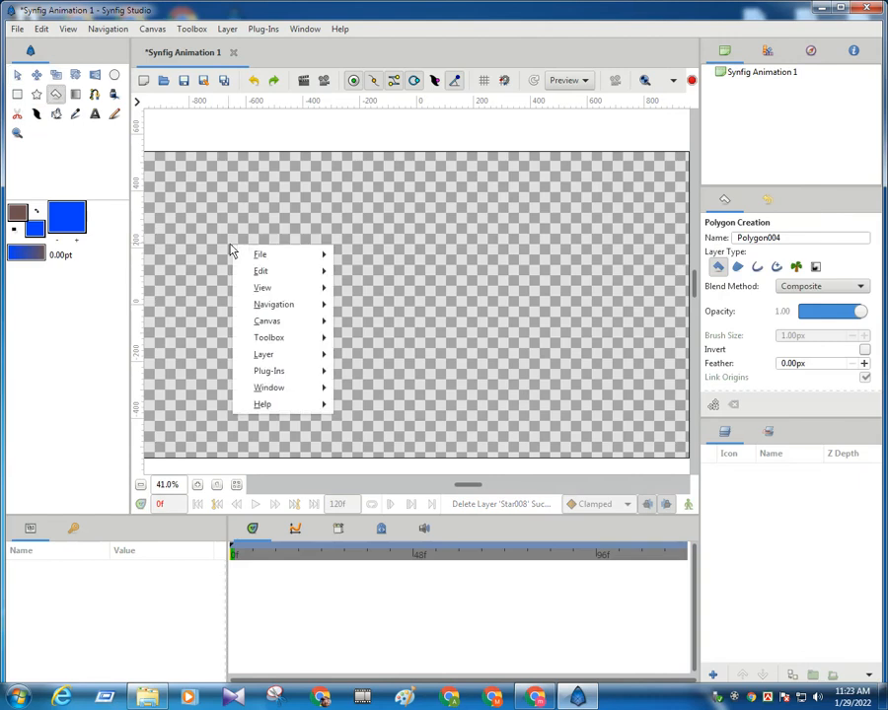
pyautogui.click(210, 249)
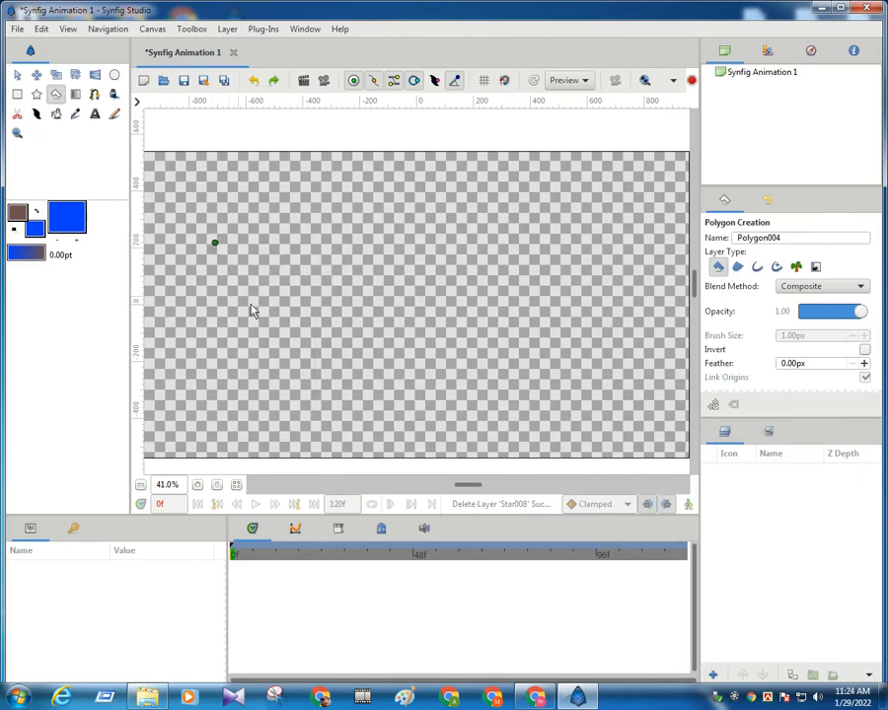
pyautogui.click(372, 322)
pyautogui.click(434, 370)
pyautogui.click(519, 394)
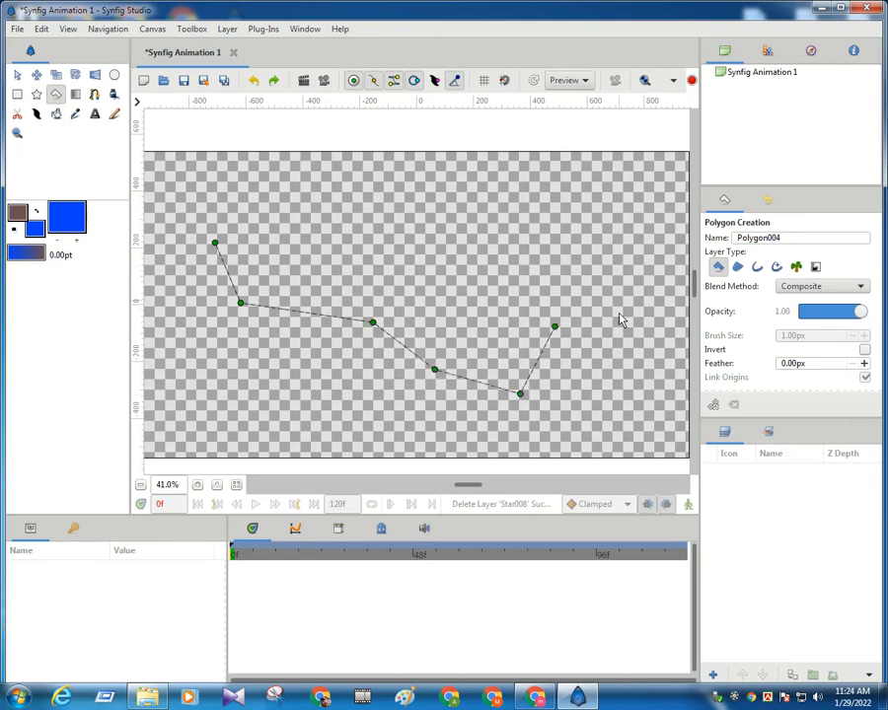
pyautogui.click(624, 264)
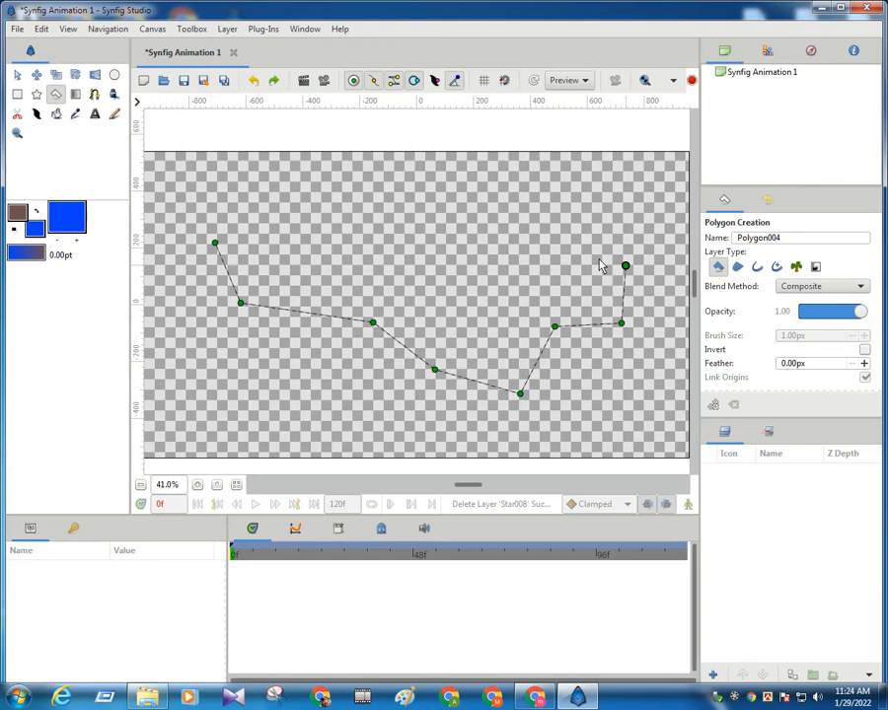
pyautogui.click(539, 245)
pyautogui.click(465, 216)
pyautogui.click(364, 212)
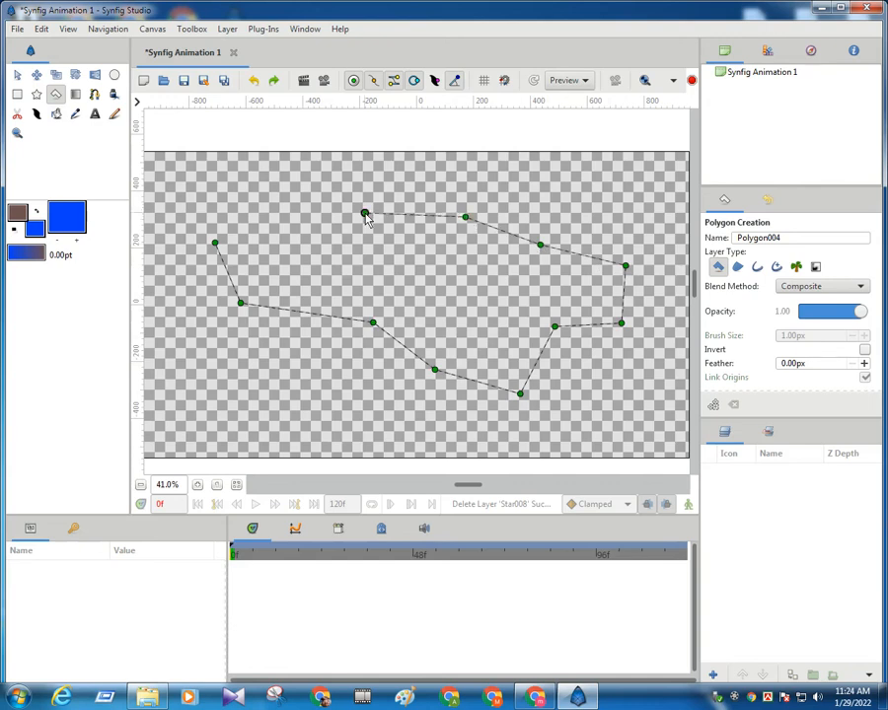
pyautogui.click(340, 184)
pyautogui.click(272, 180)
pyautogui.click(402, 262)
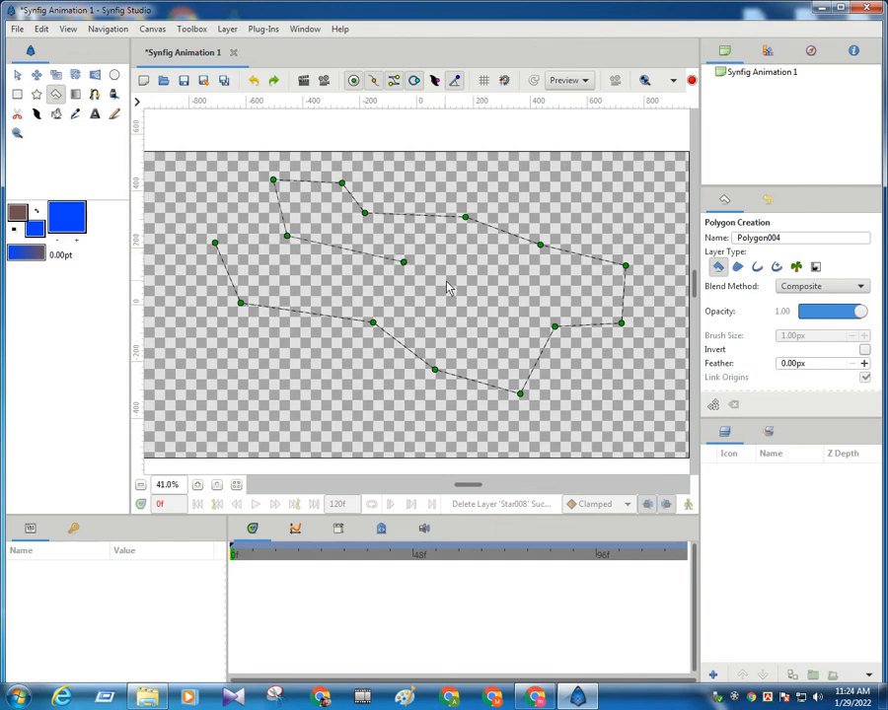
pyautogui.click(494, 281)
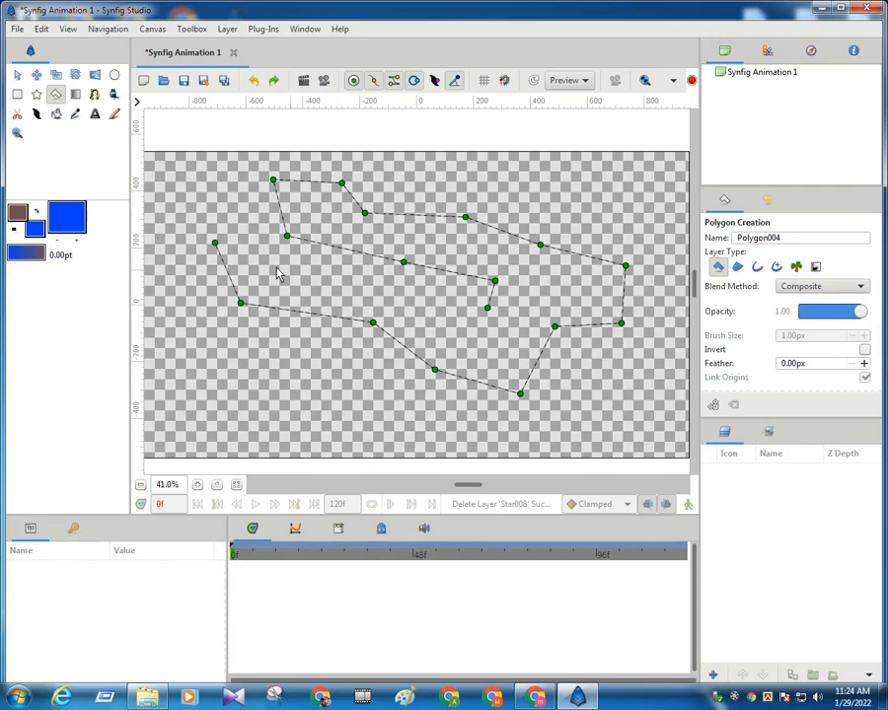
pyautogui.click(215, 244)
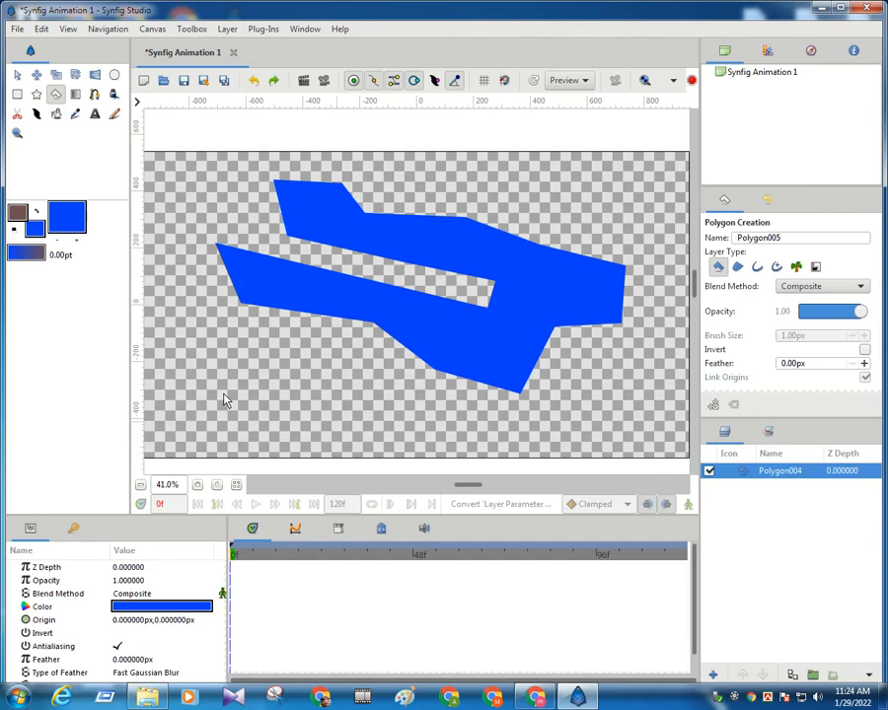
# - Move the polygon's origin to about (-17, -2) px with the Transform tool and look through its layer parameters
pyautogui.hotkey('alt', 'a')
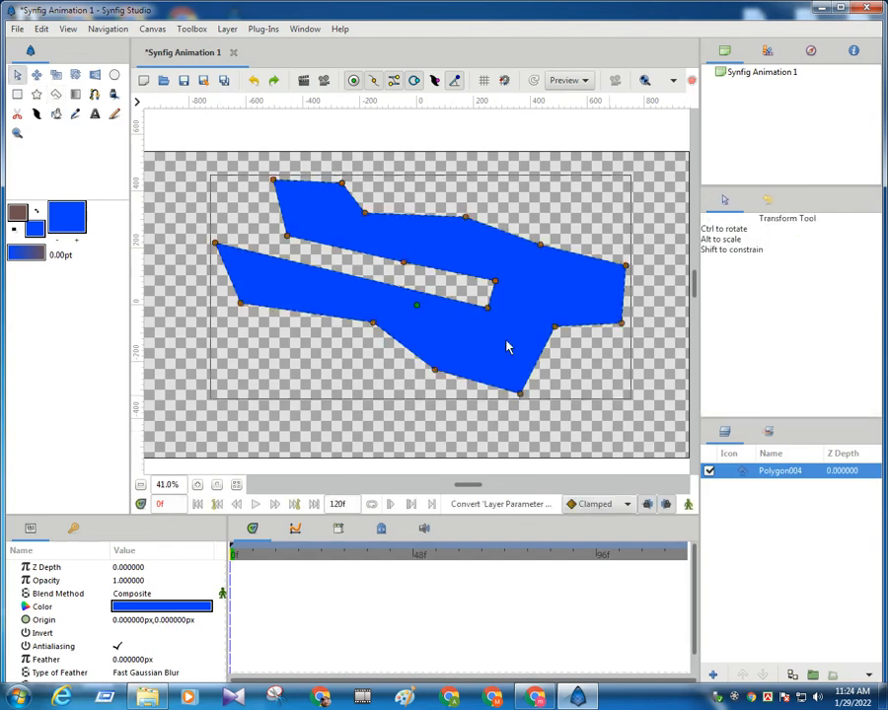
pyautogui.moveTo(419, 309)
pyautogui.mouseDown()
pyautogui.moveTo(403, 337)
pyautogui.moveTo(411, 305)
pyautogui.mouseUp()
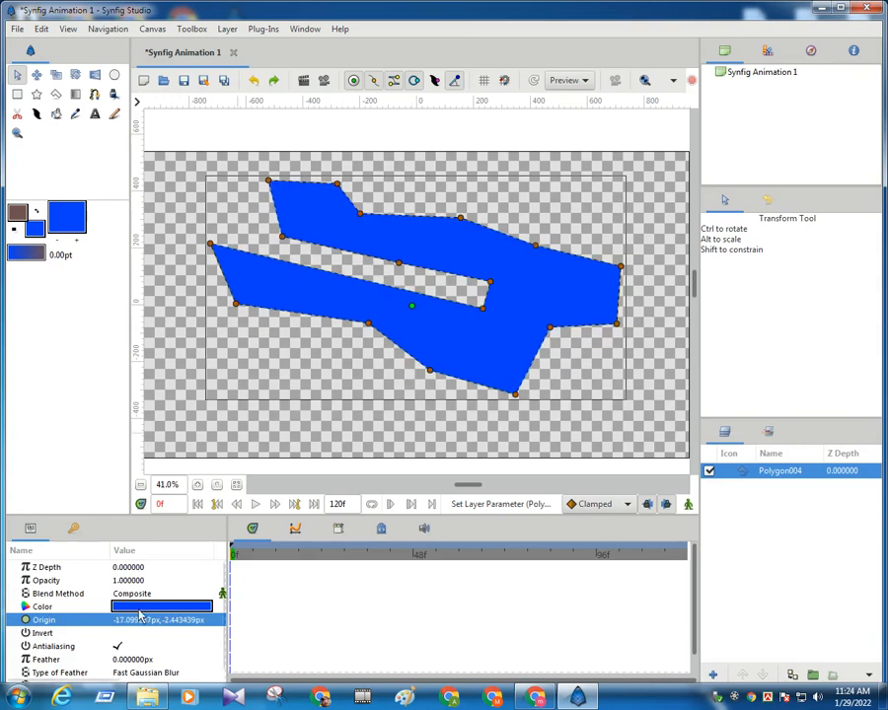
pyautogui.scroll(-1, 116, 602)
pyautogui.scroll(1, 116, 602)
pyautogui.scroll(-1, 123, 612)
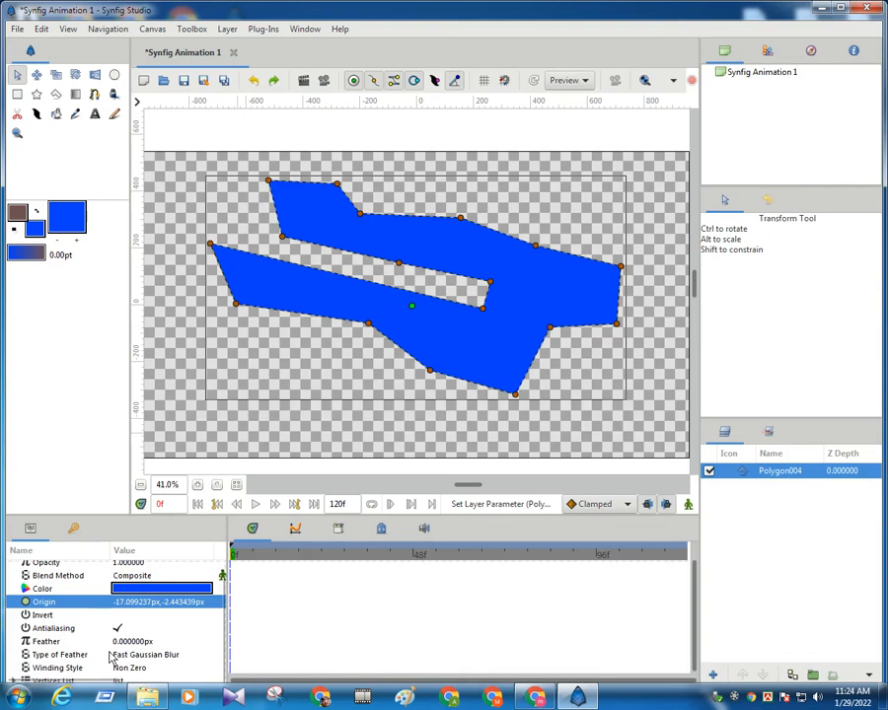
pyautogui.scroll(1, 138, 653)
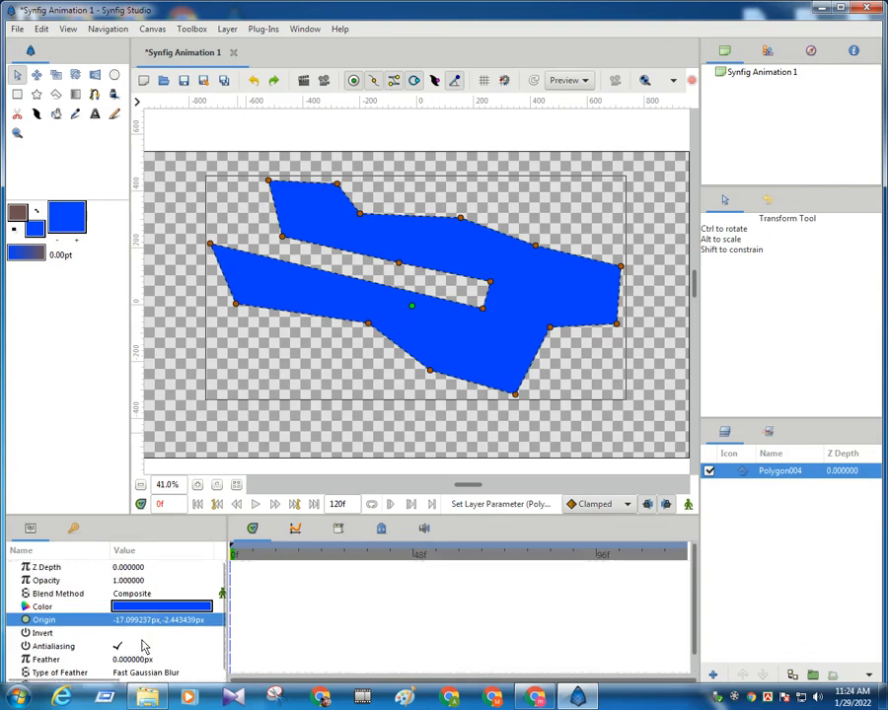
# - Move four vertices on the polygon's upper edge to about (-93, 301), (-286, 337), (156, 247) and (420, 166) px
pyautogui.moveTo(362, 213); pyautogui.dragTo(386, 220)
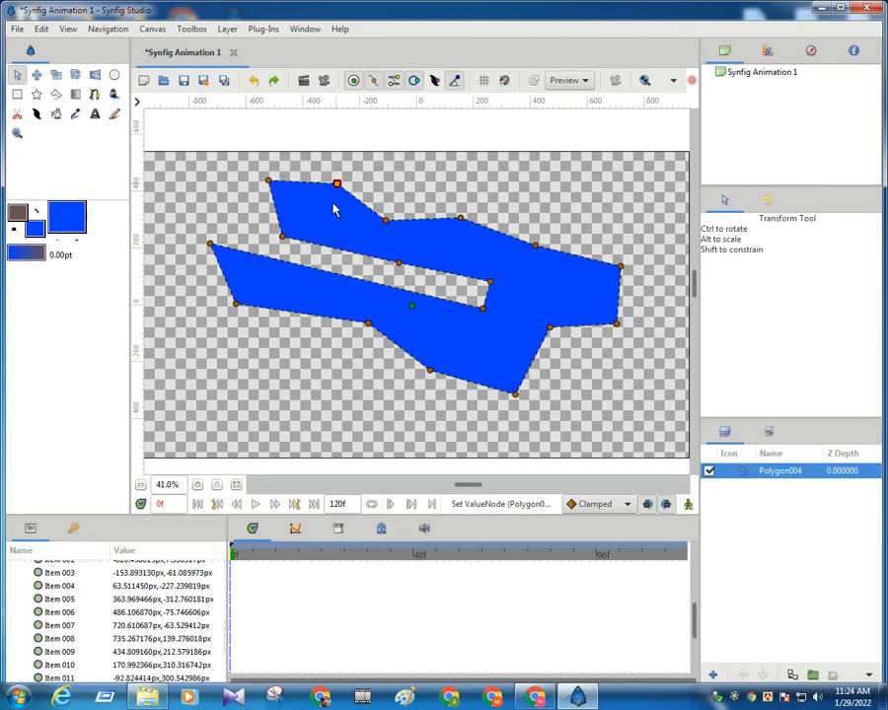
pyautogui.moveTo(337, 183); pyautogui.dragTo(332, 213)
pyautogui.moveTo(460, 218); pyautogui.dragTo(456, 236)
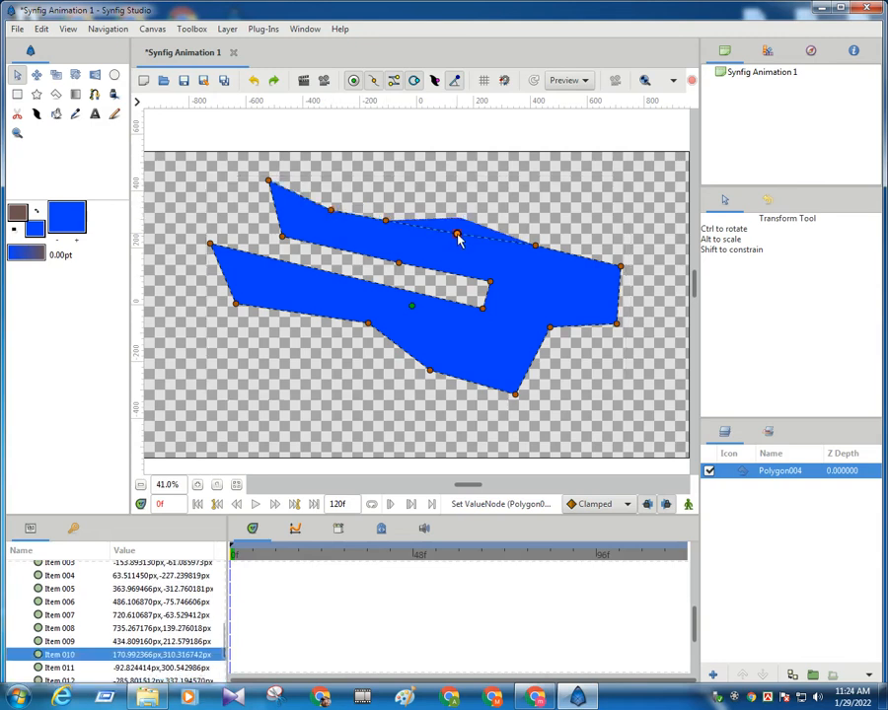
pyautogui.moveTo(533, 245); pyautogui.dragTo(531, 260)
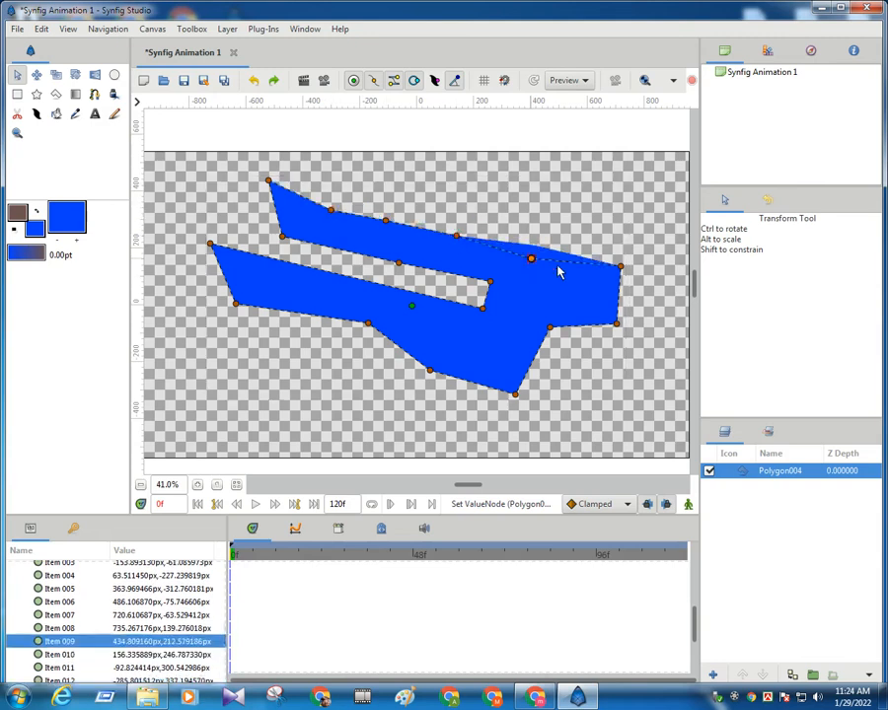
# - Reshape the polygon's right end by moving its corner vertices, placing the lower two at about (437, -12) and (735, -12) px
pyautogui.moveTo(619, 268); pyautogui.dragTo(598, 287)
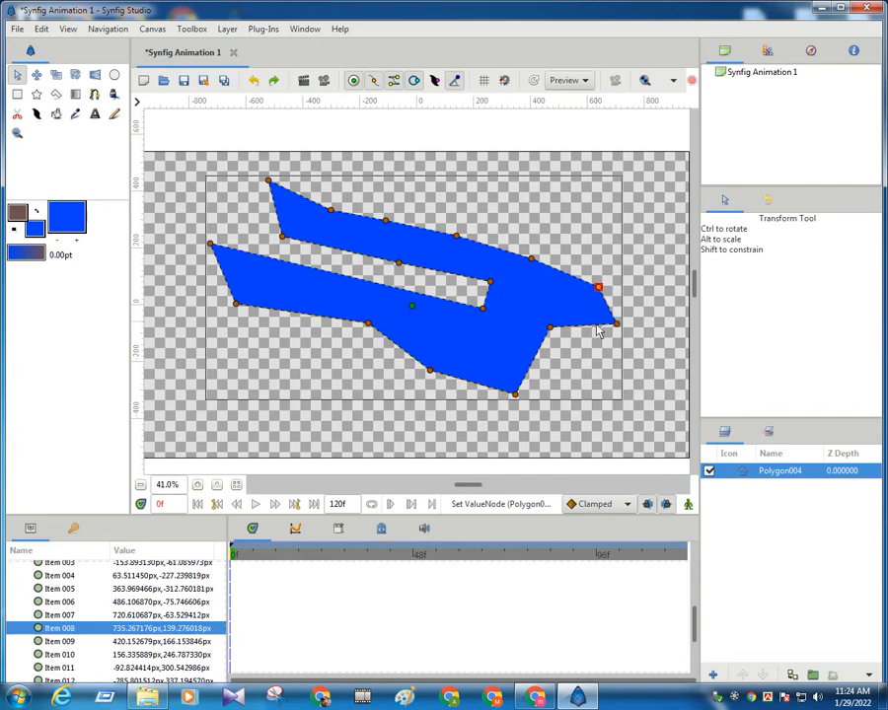
pyautogui.moveTo(551, 329); pyautogui.dragTo(535, 312)
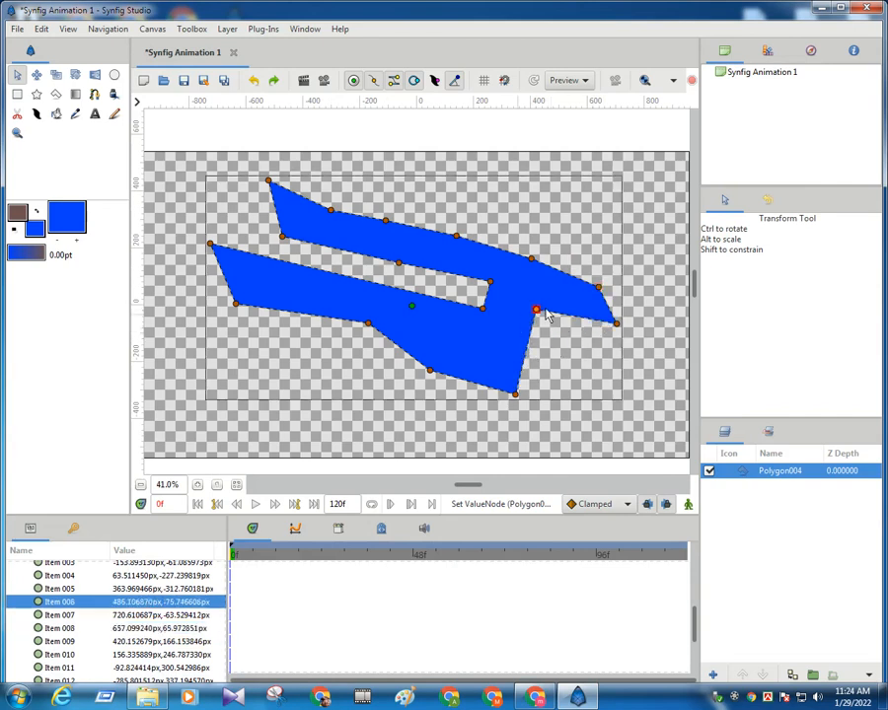
pyautogui.moveTo(616, 325); pyautogui.dragTo(606, 267)
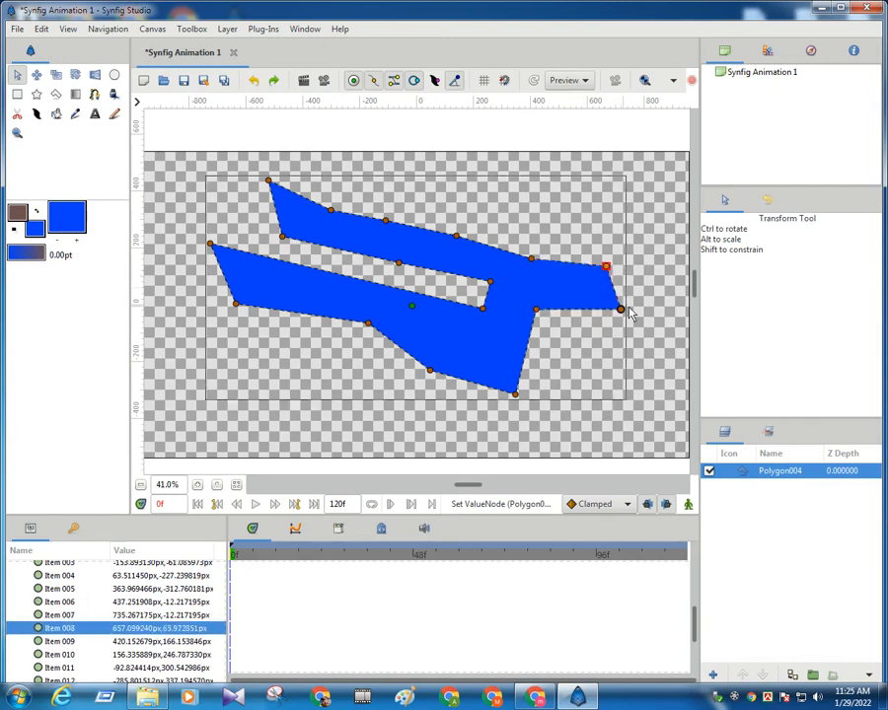
# - Move the vertices around the polygon's right end to about (799, -10), (598, -330), (322, -127), (344, 178) and (542, 103) px
pyautogui.moveTo(620, 310); pyautogui.dragTo(638, 309)
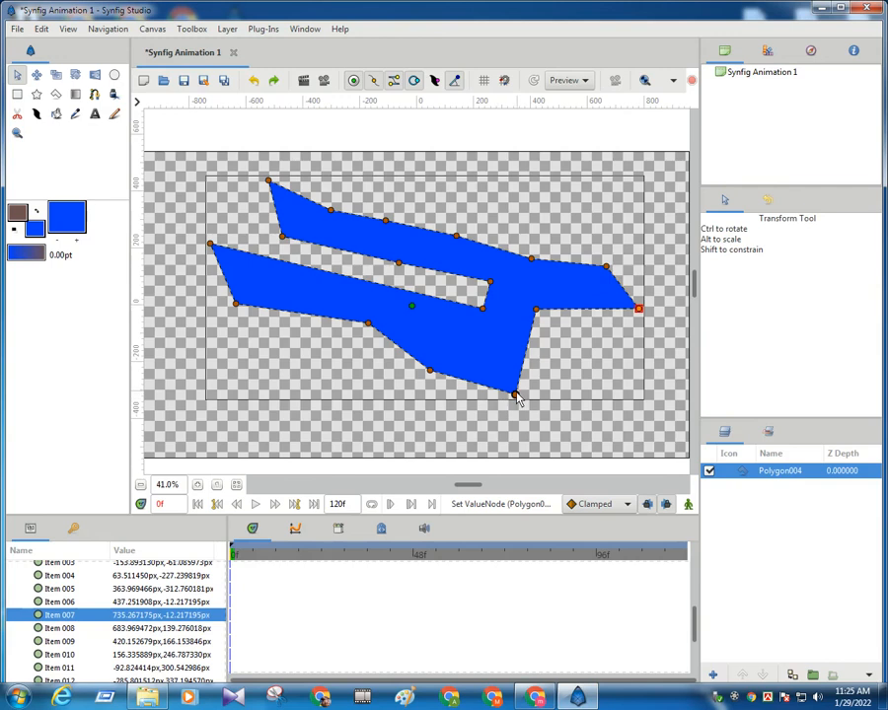
pyautogui.moveTo(514, 394); pyautogui.dragTo(582, 400)
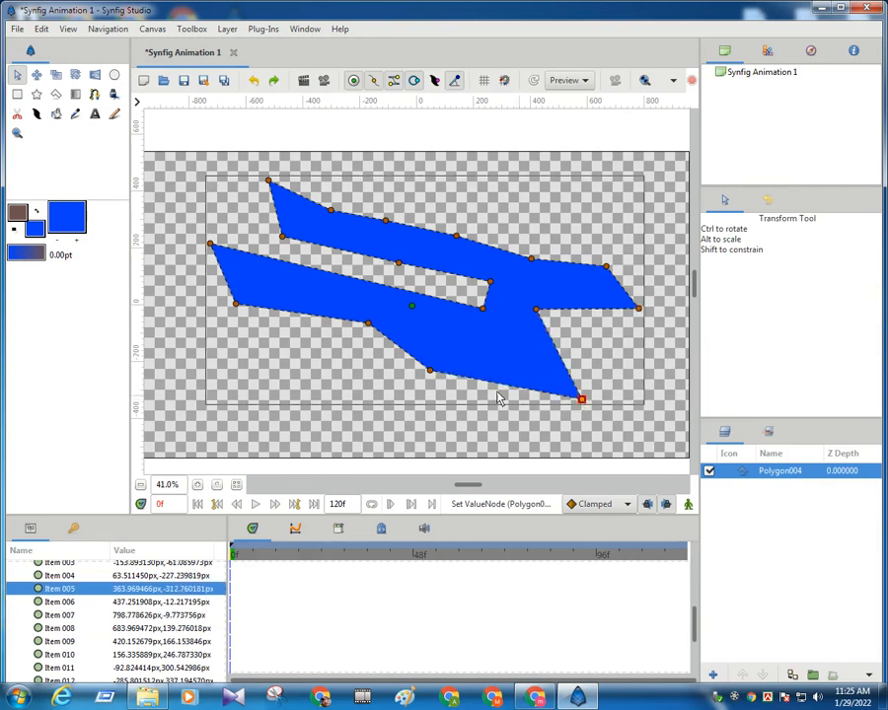
pyautogui.moveTo(433, 376); pyautogui.dragTo(492, 357)
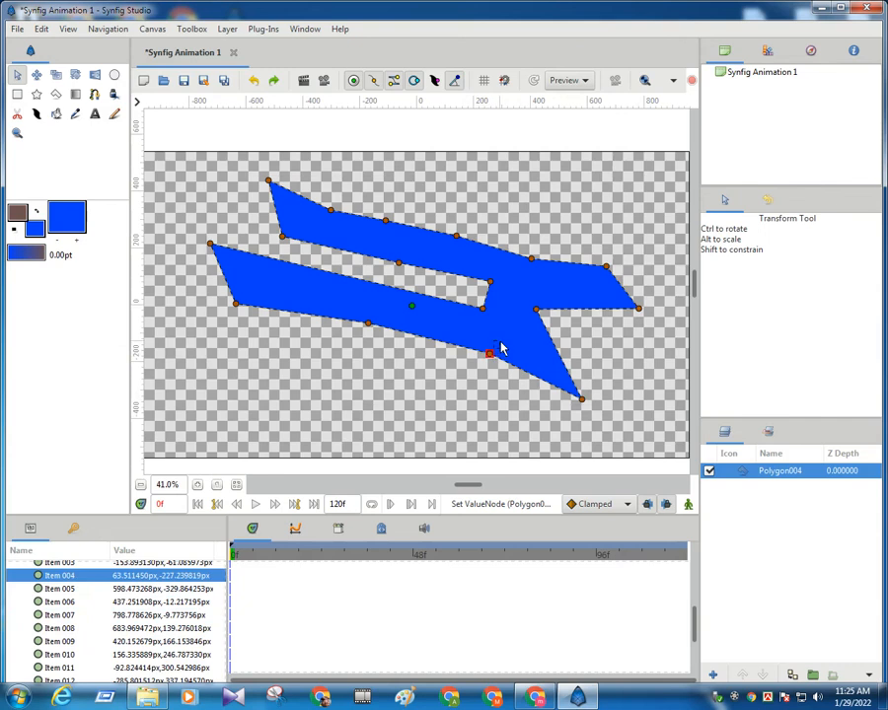
pyautogui.moveTo(500, 353); pyautogui.dragTo(514, 342)
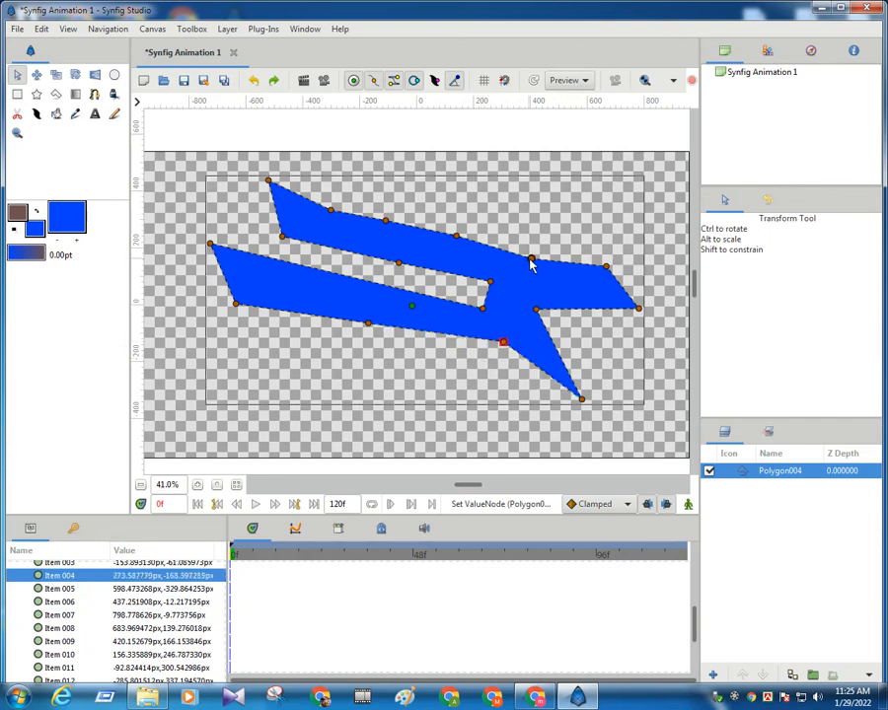
pyautogui.moveTo(529, 258); pyautogui.dragTo(513, 254)
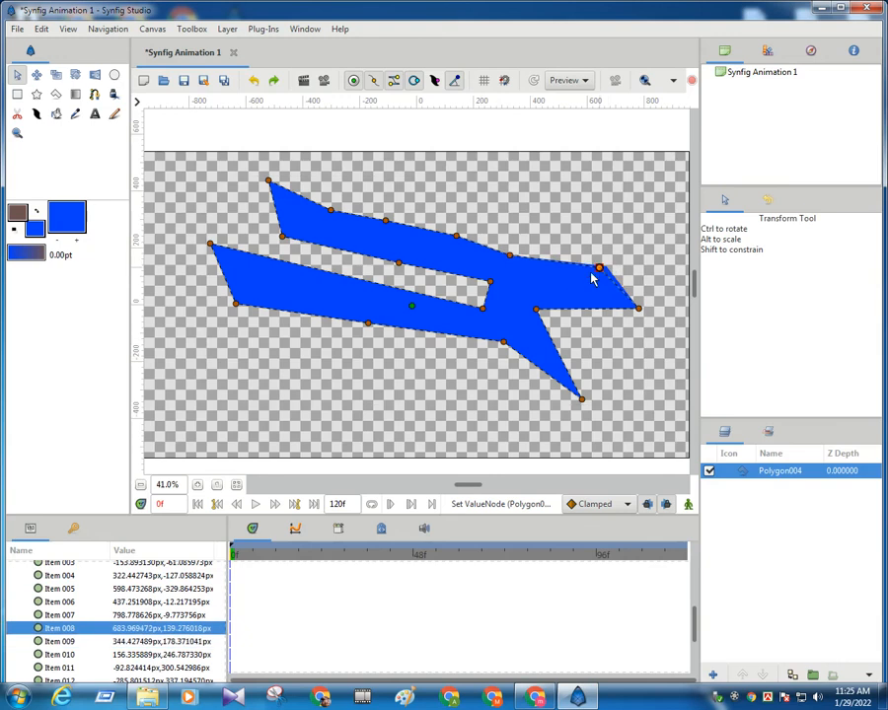
pyautogui.moveTo(604, 267); pyautogui.dragTo(566, 280)
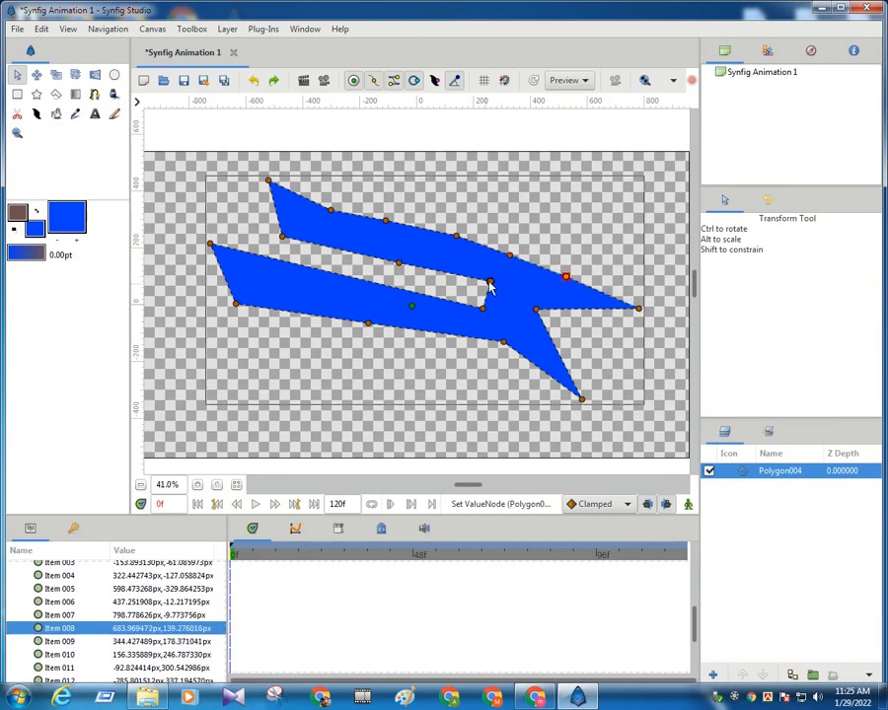
# - Reshape the slot's inner end by moving its vertices to about (337, 17), (589, 37) and (442, -122) px
pyautogui.moveTo(491, 283); pyautogui.dragTo(548, 287)
pyautogui.click(482, 310)
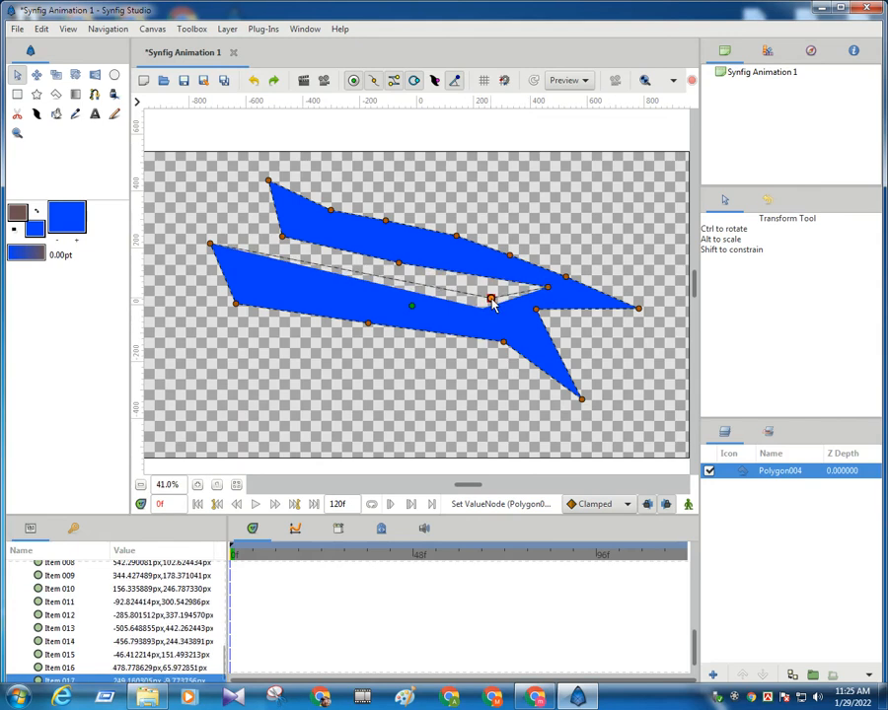
pyautogui.moveTo(483, 312); pyautogui.dragTo(408, 293)
pyautogui.moveTo(547, 289); pyautogui.dragTo(507, 301)
pyautogui.moveTo(399, 266); pyautogui.dragTo(579, 296)
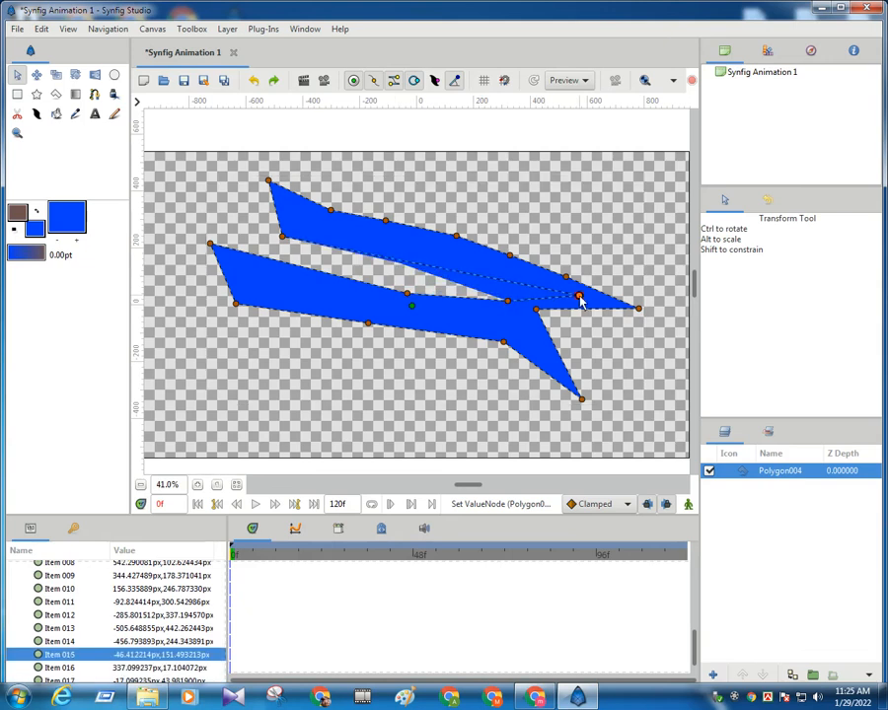
pyautogui.moveTo(407, 298); pyautogui.dragTo(535, 343)
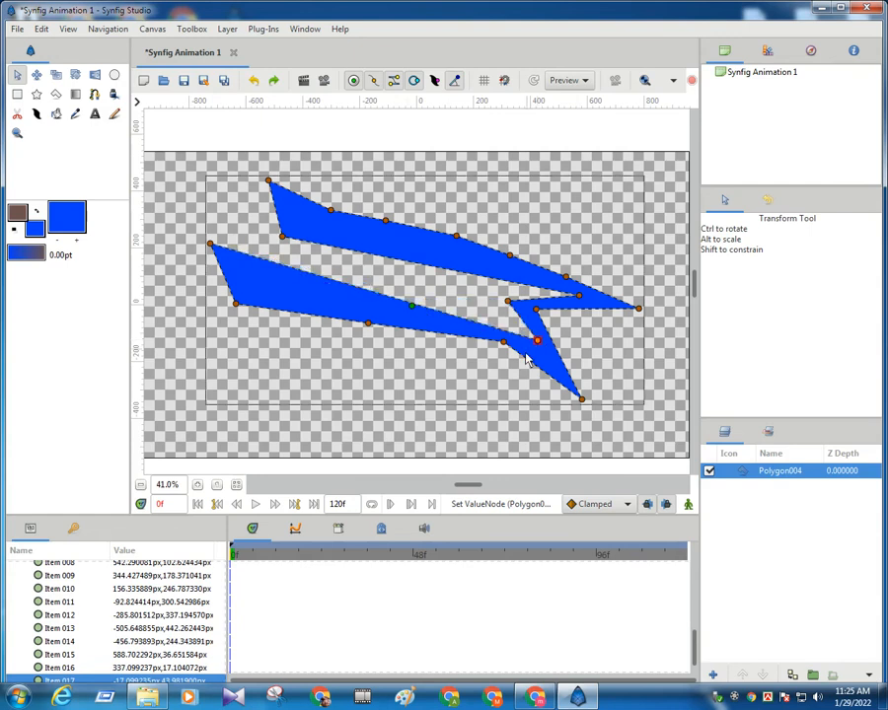
# - Taper both left arms, placing vertices at about (81, 83), (-239, 100) and (-664, 181) px and raising the lower arm's bottom vertex
pyautogui.moveTo(282, 241); pyautogui.dragTo(434, 282)
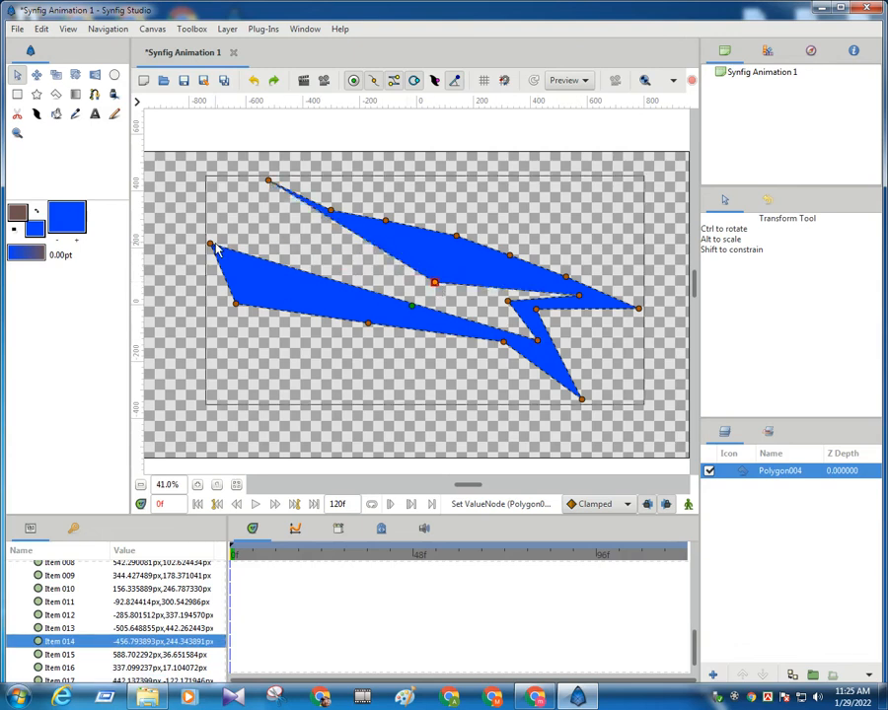
pyautogui.moveTo(212, 247); pyautogui.dragTo(343, 279)
pyautogui.moveTo(237, 303); pyautogui.dragTo(223, 254)
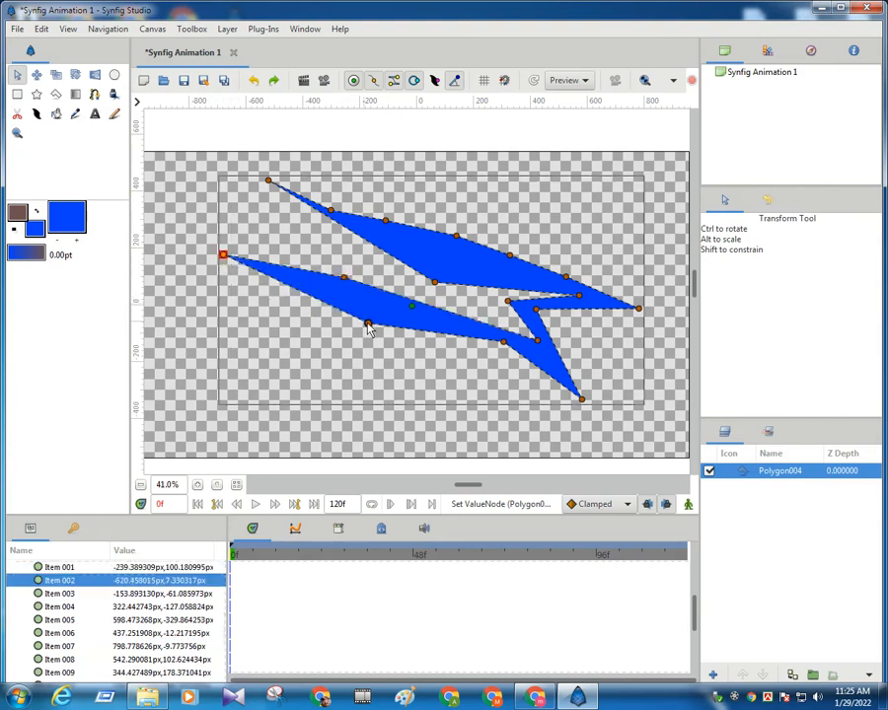
pyautogui.click(359, 313)
pyautogui.moveTo(359, 314); pyautogui.dragTo(359, 306)
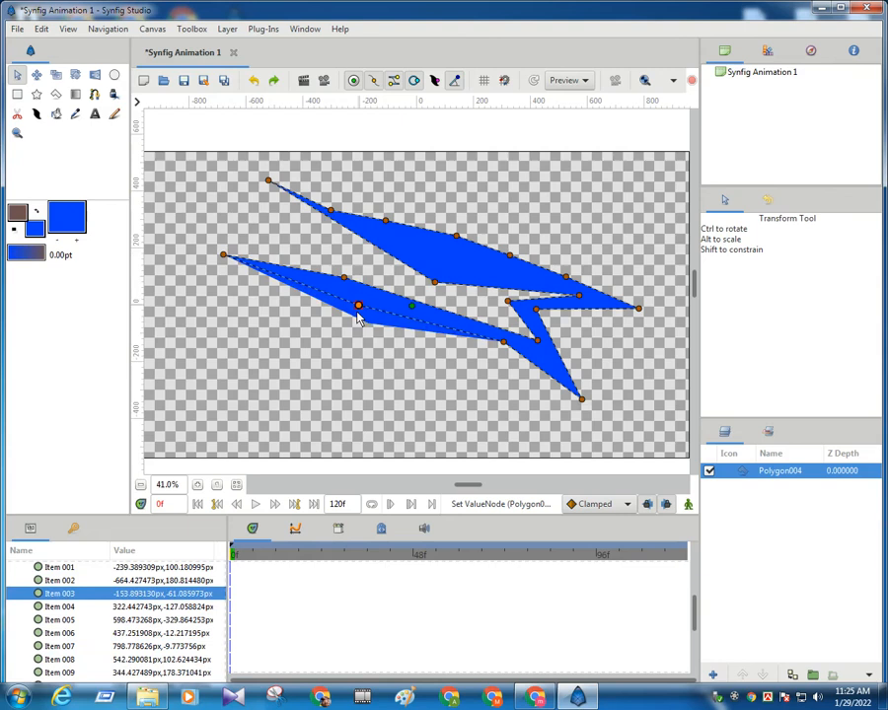
# - Reshape the upper arm with vertices at about (-76, 86), (-215, 384) and (176, 352) px, and lower the adjacent upper-edge vertex
pyautogui.click(444, 261)
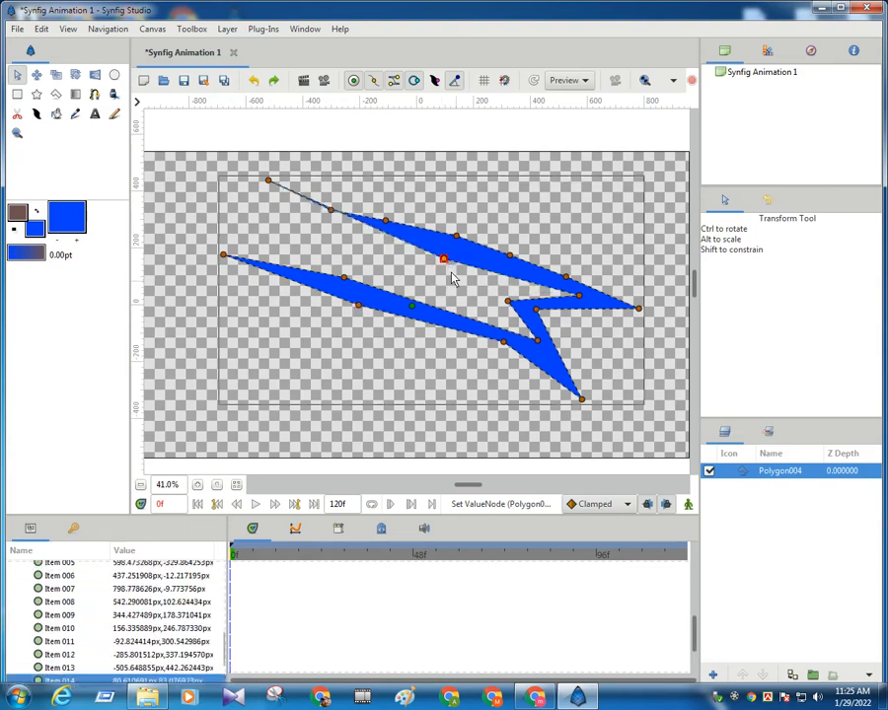
pyautogui.moveTo(437, 275); pyautogui.dragTo(382, 298)
pyautogui.moveTo(384, 219); pyautogui.dragTo(350, 197)
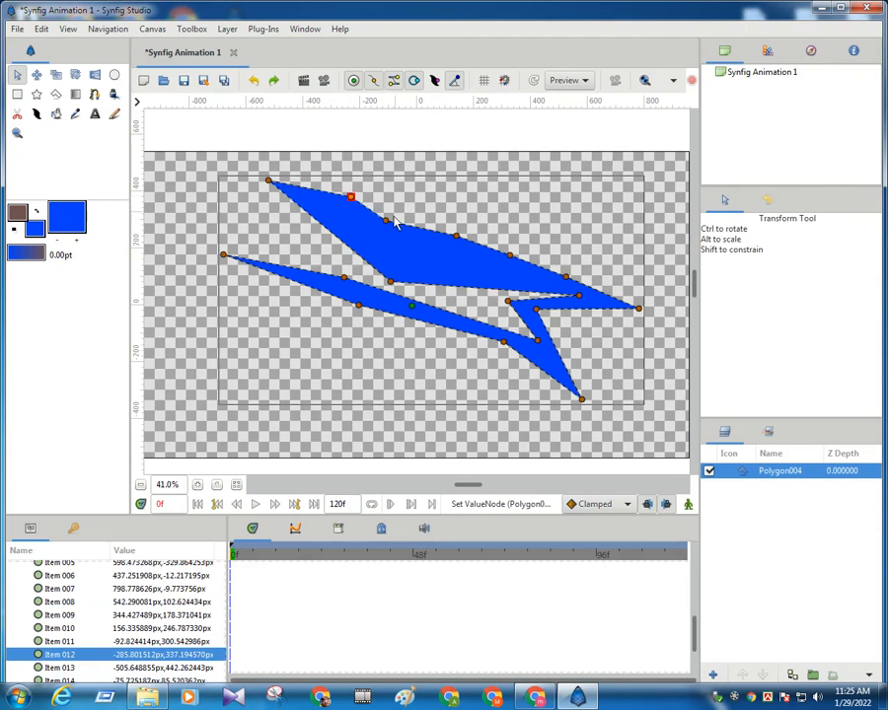
pyautogui.click(455, 236)
pyautogui.moveTo(456, 236)
pyautogui.mouseDown()
pyautogui.moveTo(461, 206)
pyautogui.moveTo(446, 254)
pyautogui.mouseUp()
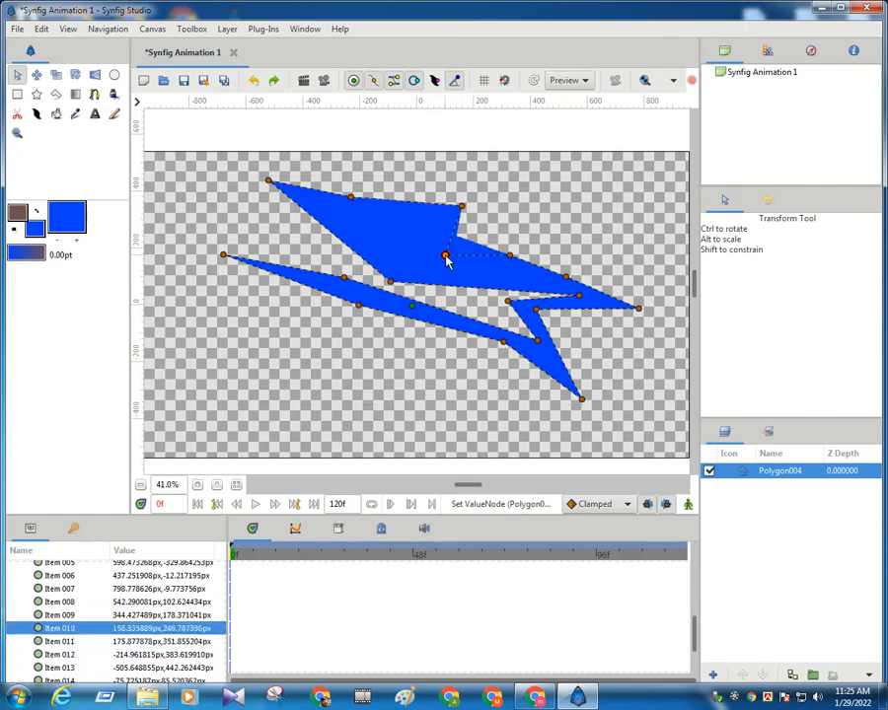
# - Widen the lower arm with left vertices at about (-310, -137) and (-437, 173) px, and shift its two right-hand vertices left
pyautogui.moveTo(358, 306); pyautogui.dragTo(324, 345)
pyautogui.moveTo(345, 281); pyautogui.dragTo(289, 260)
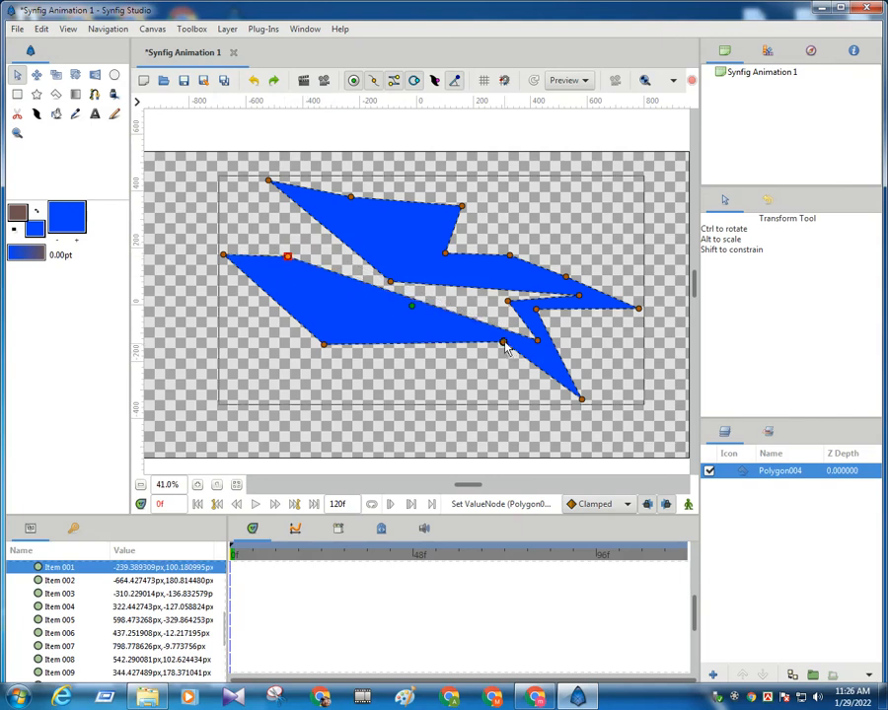
pyautogui.moveTo(503, 343); pyautogui.dragTo(468, 363)
pyautogui.moveTo(538, 343); pyautogui.dragTo(476, 326)
# - Move the whole polygon by its origin to about (-56, 24) px
pyautogui.click(413, 309)
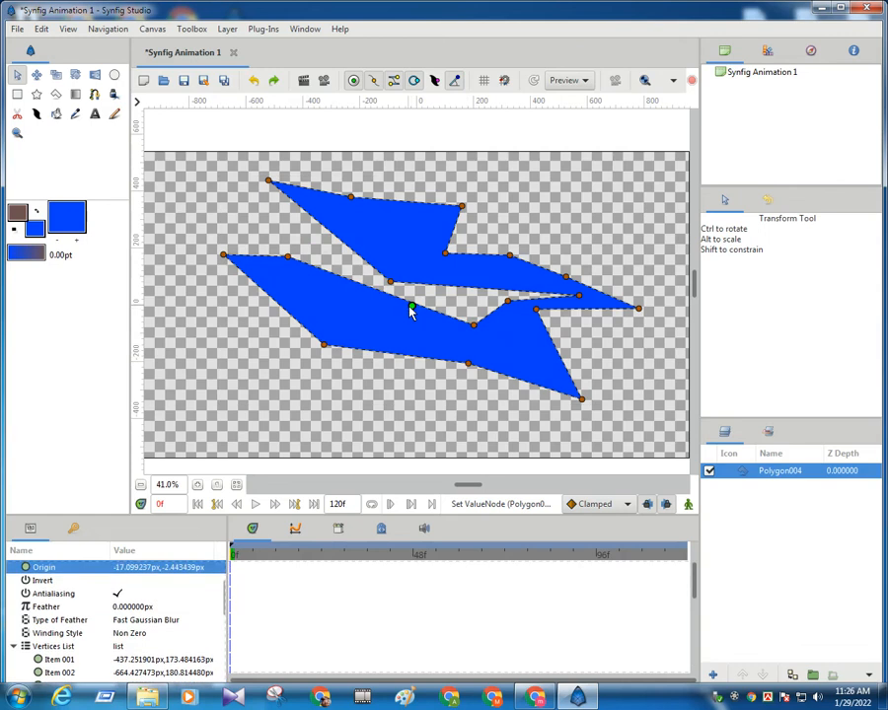
pyautogui.moveTo(413, 309); pyautogui.dragTo(377, 327)
pyautogui.moveTo(425, 300); pyautogui.dragTo(372, 317)
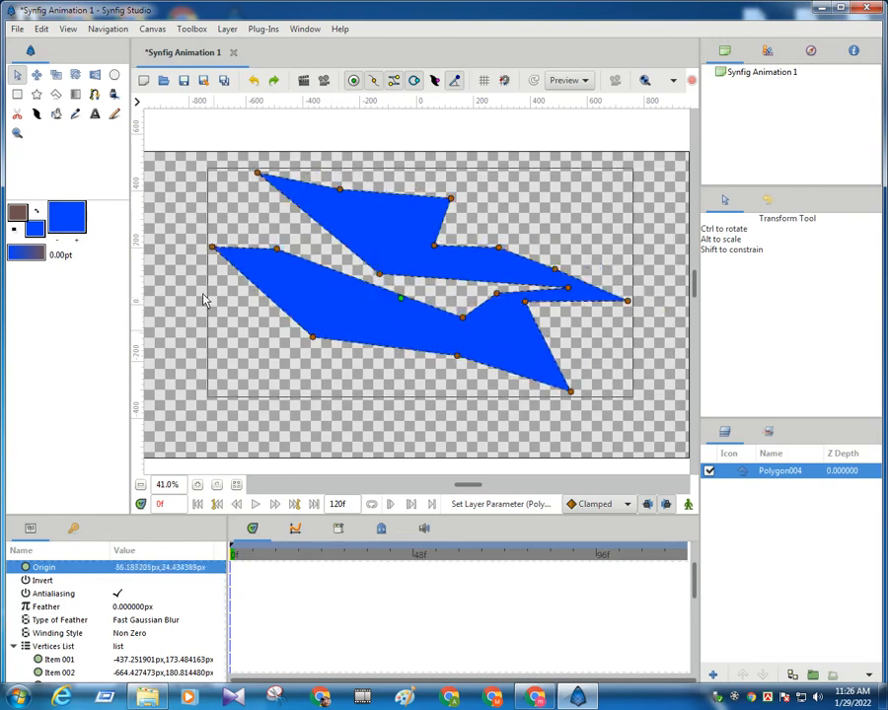
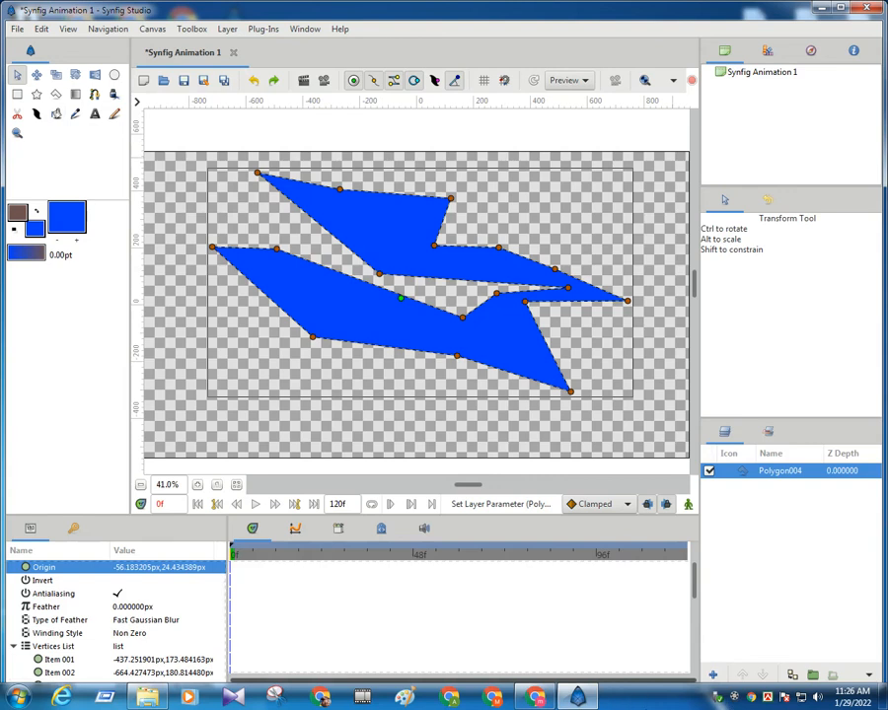
pyautogui.click(744, 694)
pyautogui.click(793, 646)
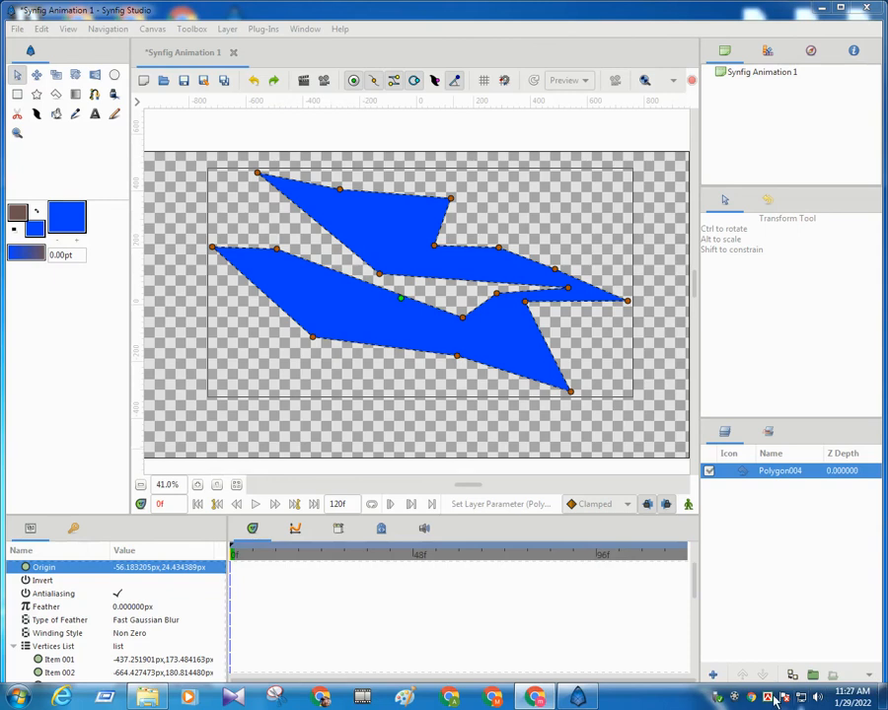
pyautogui.click(735, 698)
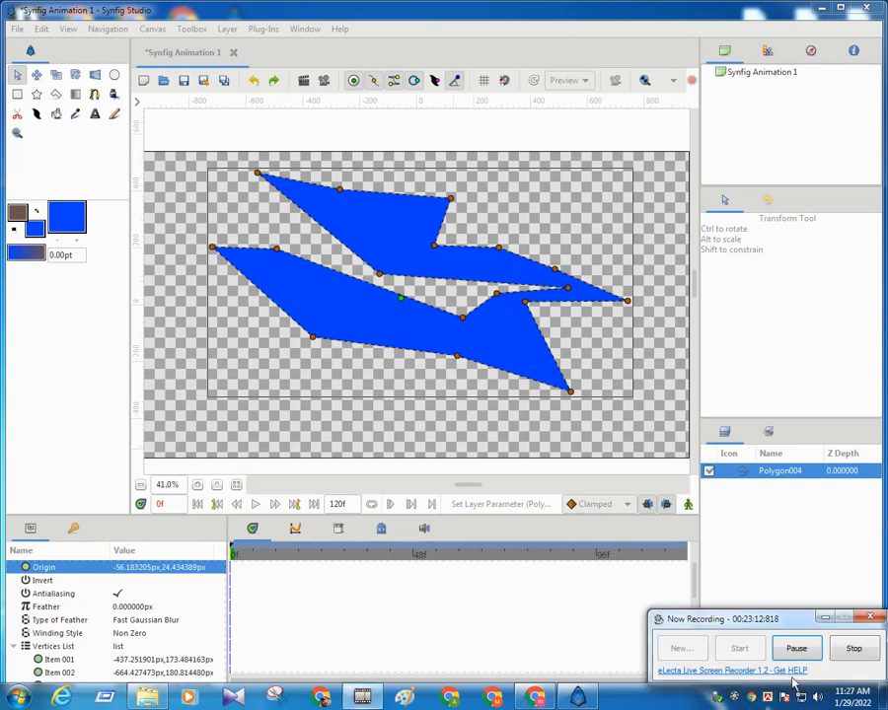
pyautogui.click(832, 615)
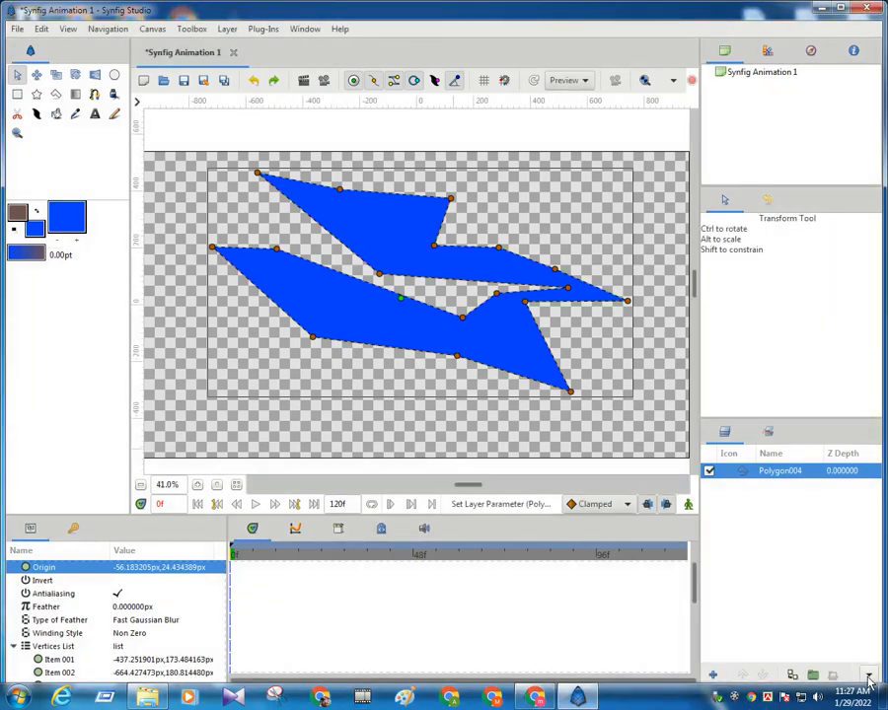
# - Delete the polygon layer and create a linear gradient from about (-68, 481) to (-73, -472) px on the empty canvas
pyautogui.rightClick(866, 681)
pyautogui.click(831, 604)
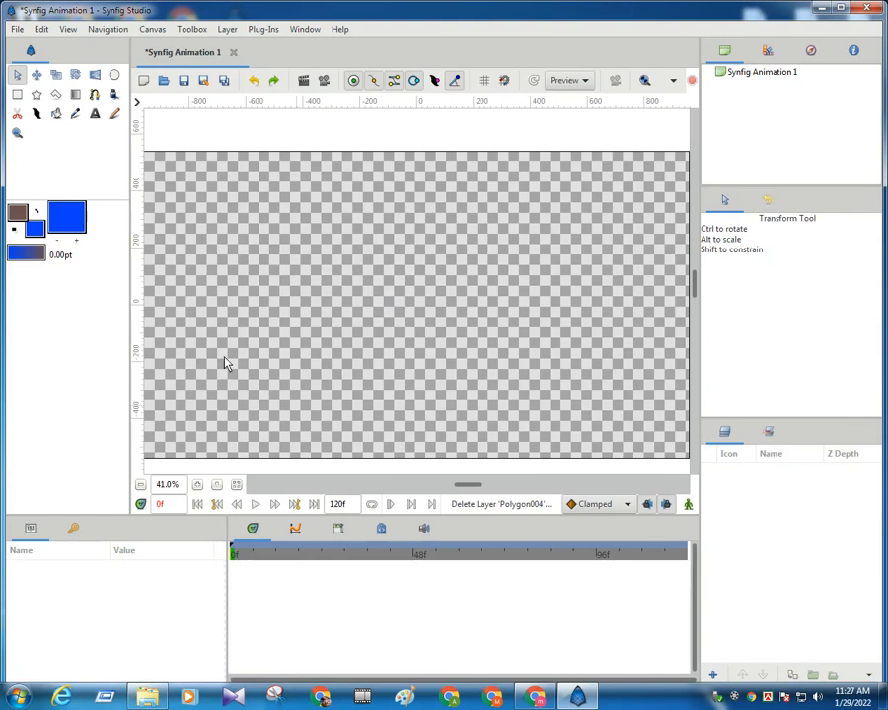
pyautogui.click(76, 94)
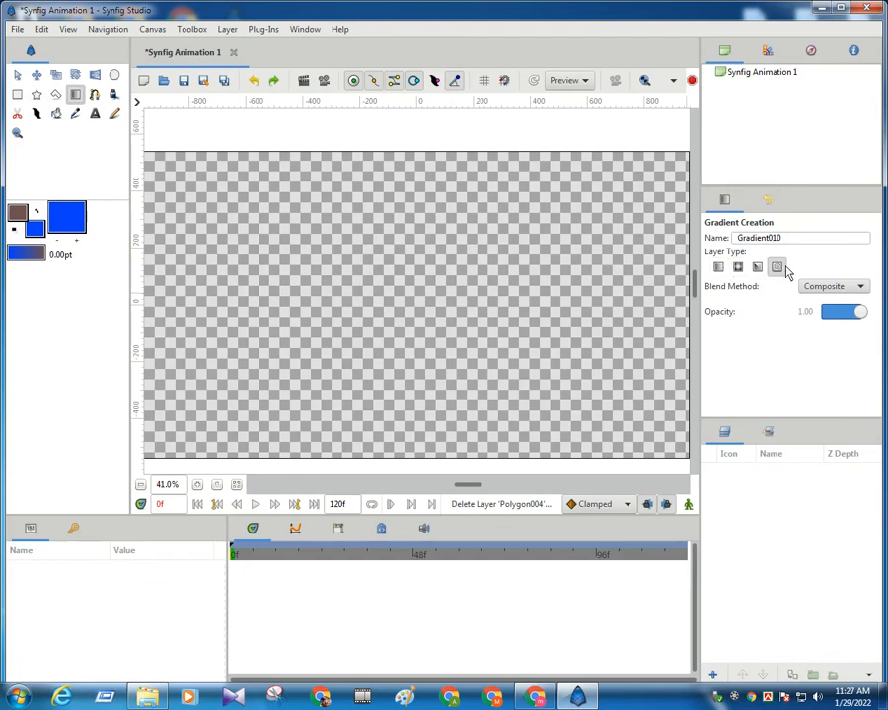
pyautogui.click(718, 266)
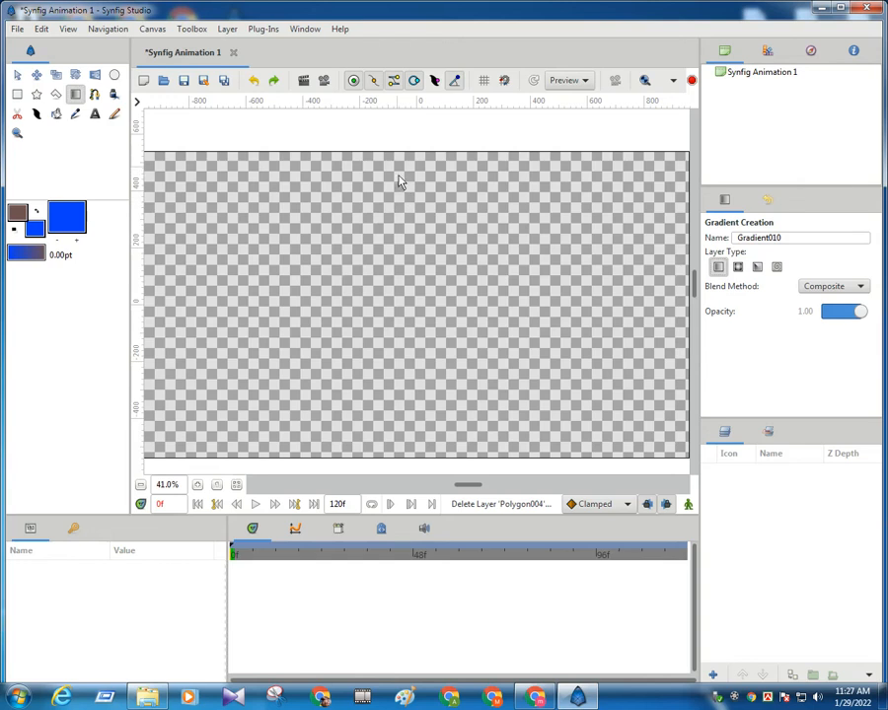
pyautogui.moveTo(397, 167); pyautogui.dragTo(396, 445)
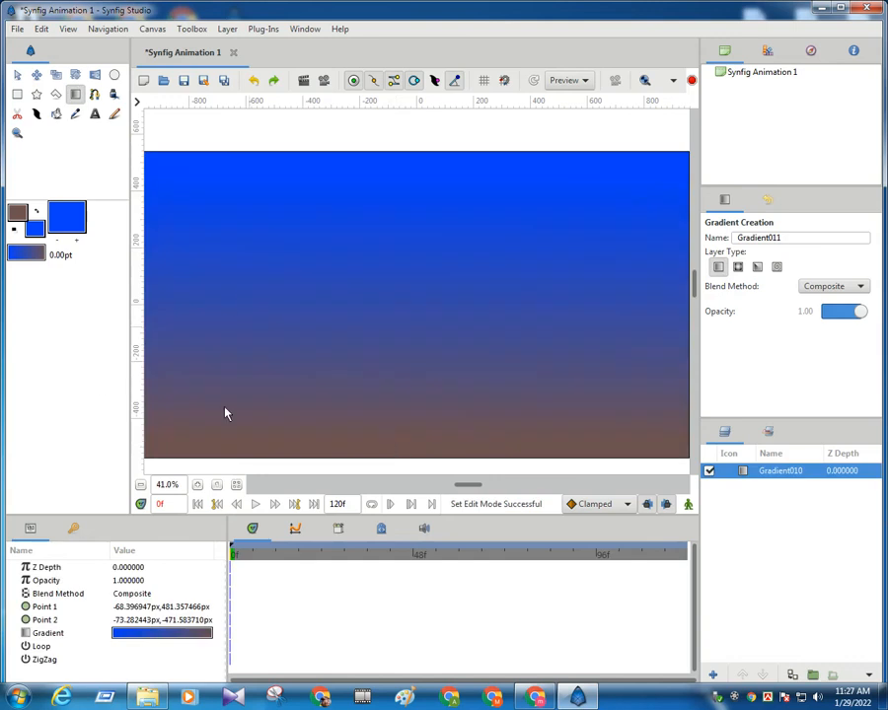
# - Change the gradient layer's start colour to near-black #090909 in the Gradient Editor
pyautogui.doubleClick(176, 632)
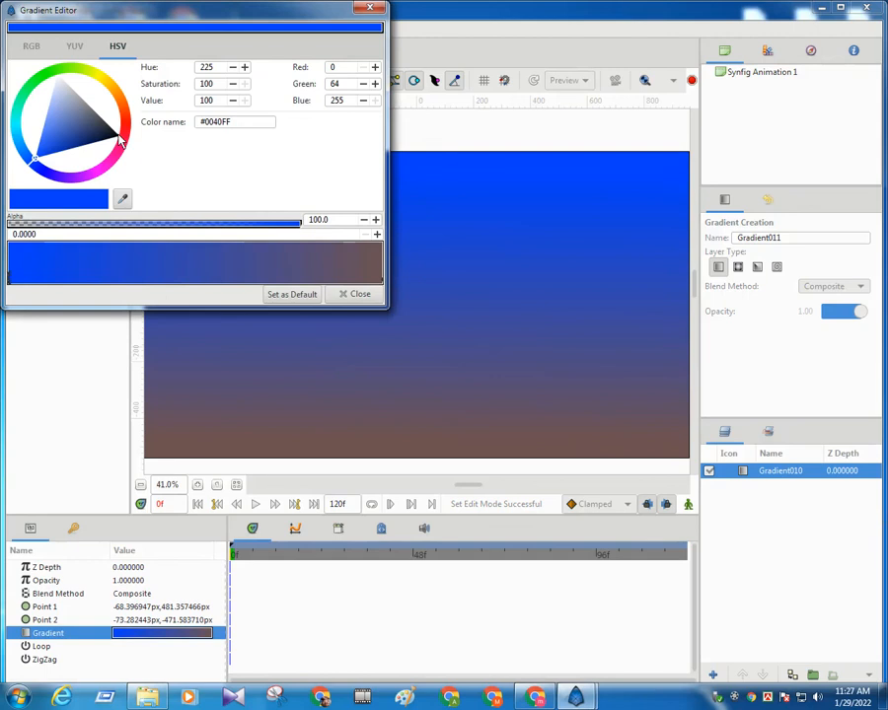
pyautogui.moveTo(120, 141); pyautogui.dragTo(125, 127)
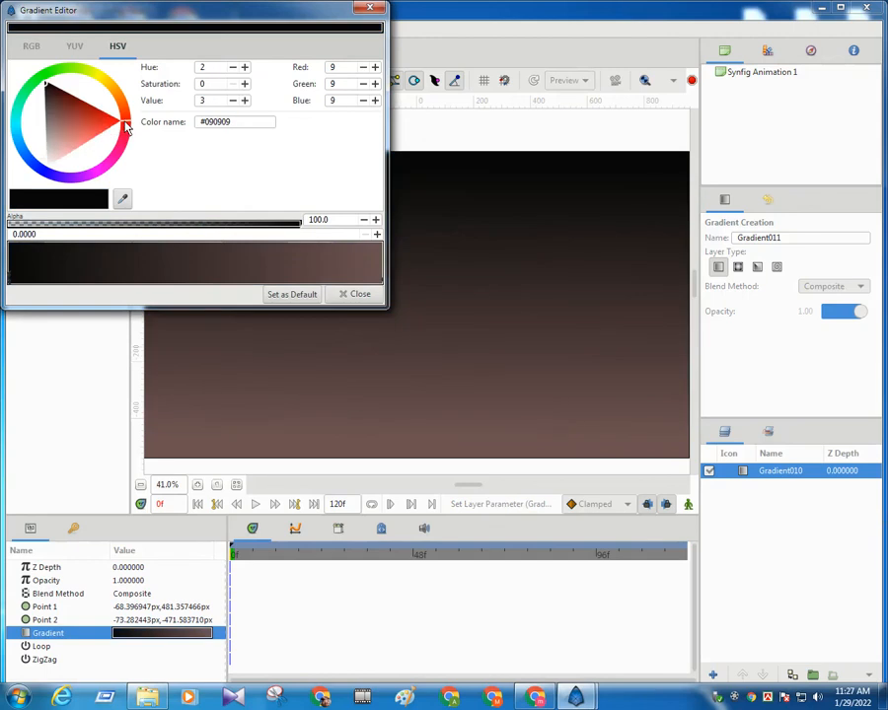
pyautogui.click(370, 8)
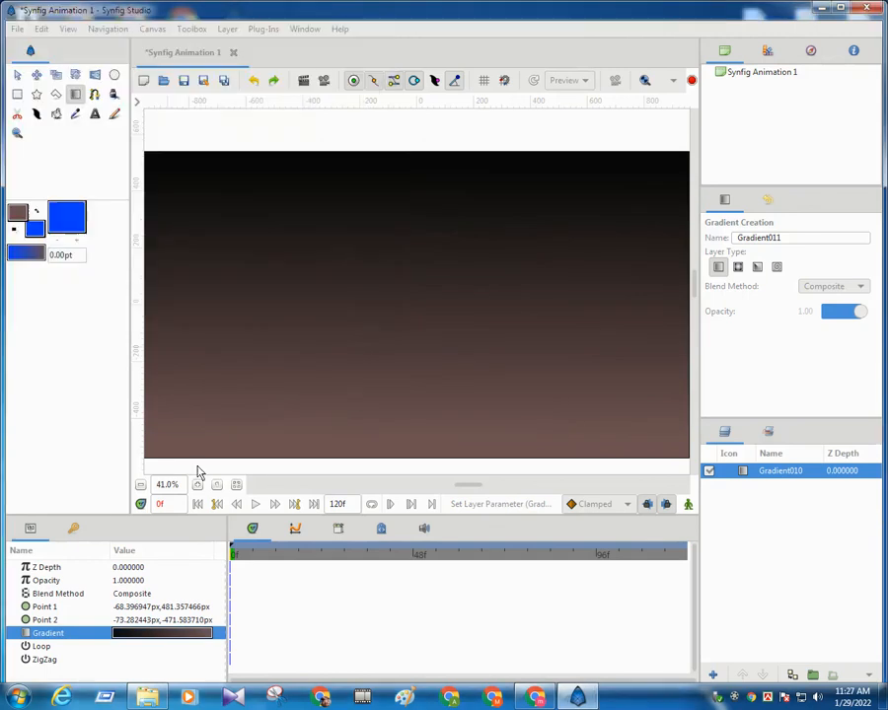
# - Open the blue default colour for editing and adjust it to #0042FF
pyautogui.click(34, 230)
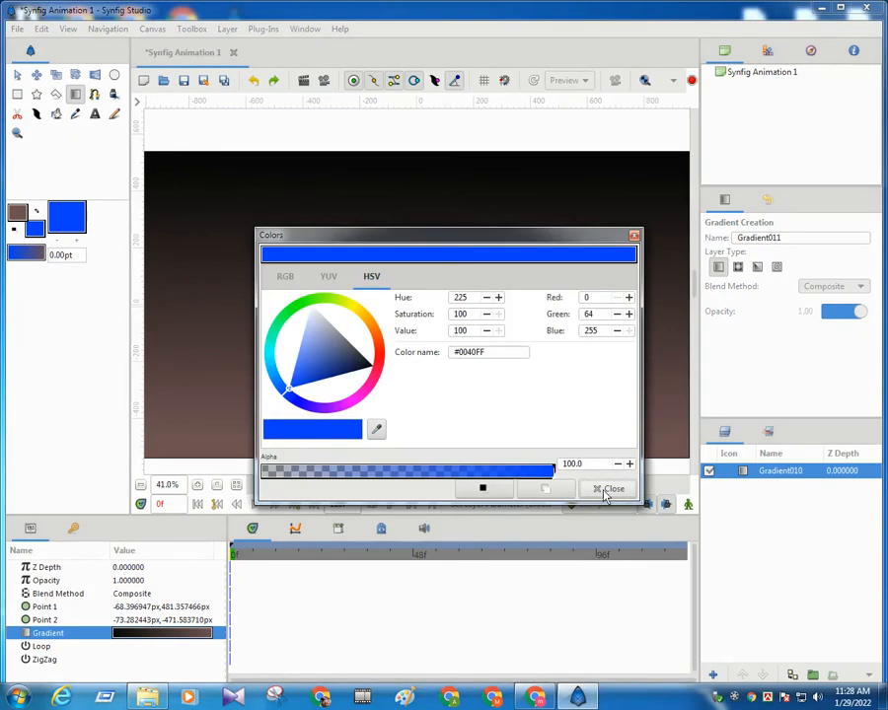
pyautogui.click(292, 379)
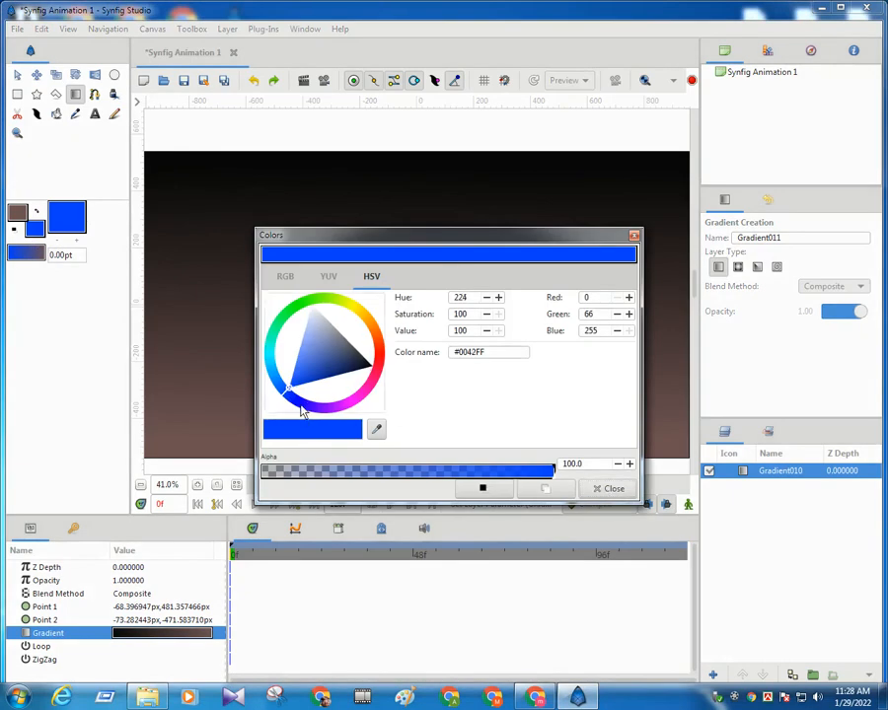
# - Shift the fill colour's hue to a deeper blue and close the colour dialog
pyautogui.click(301, 409)
pyautogui.click(601, 489)
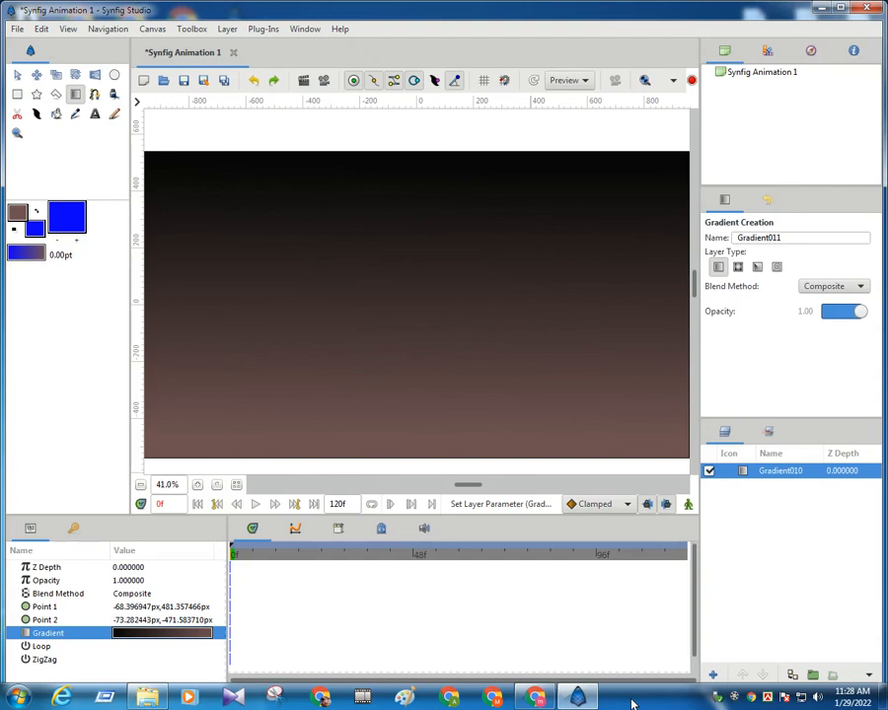
pyautogui.click(732, 698)
pyautogui.click(793, 646)
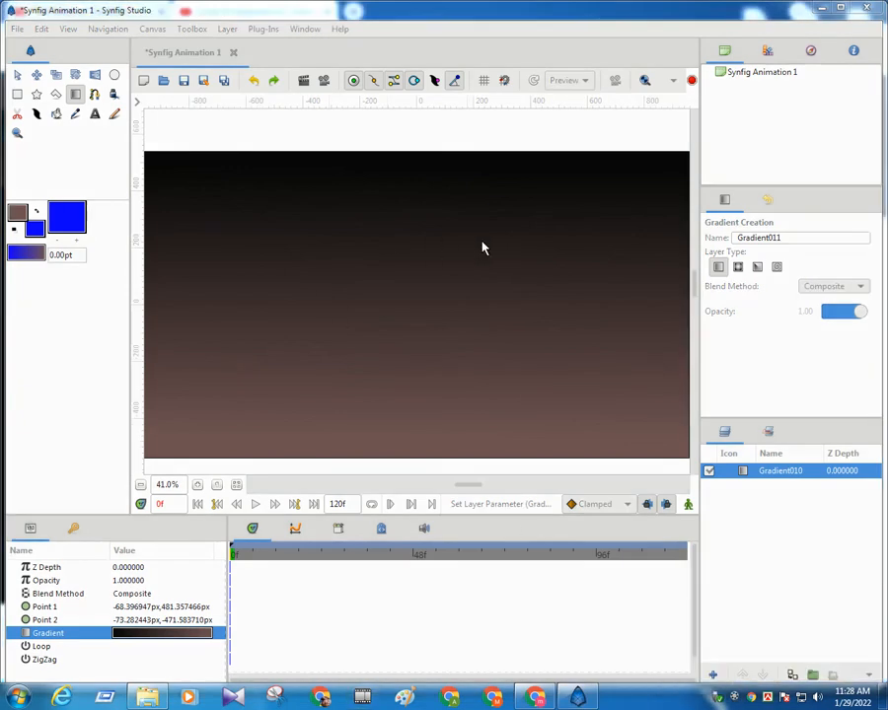
# - Draw six trial blue-to-brown linear gradients on the canvas in varied directions: horizontal from either side, diagonal, and downward
pyautogui.moveTo(691, 267); pyautogui.dragTo(560, 267)
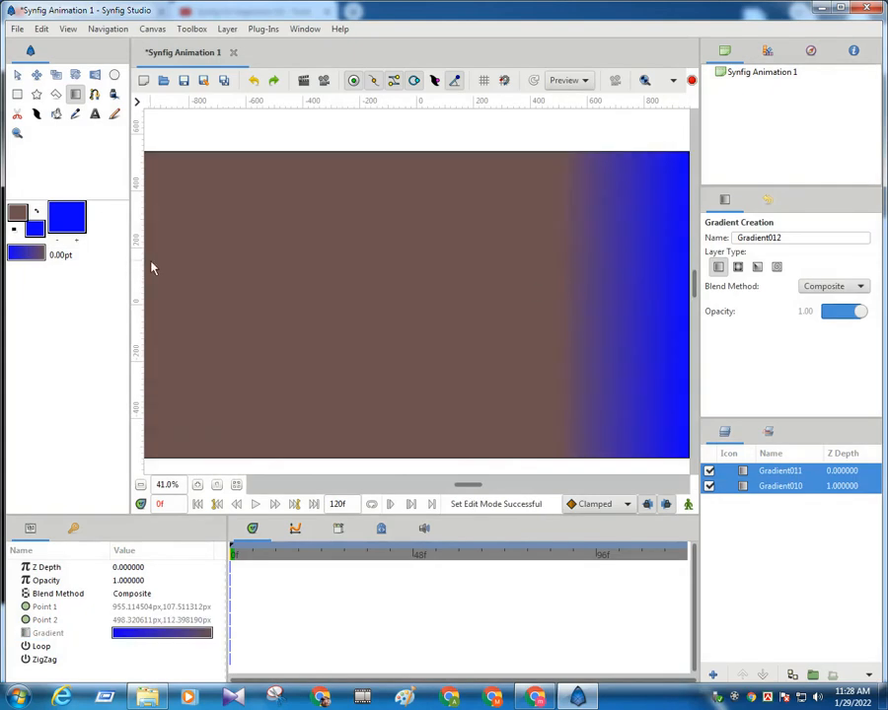
pyautogui.moveTo(150, 268); pyautogui.dragTo(395, 279)
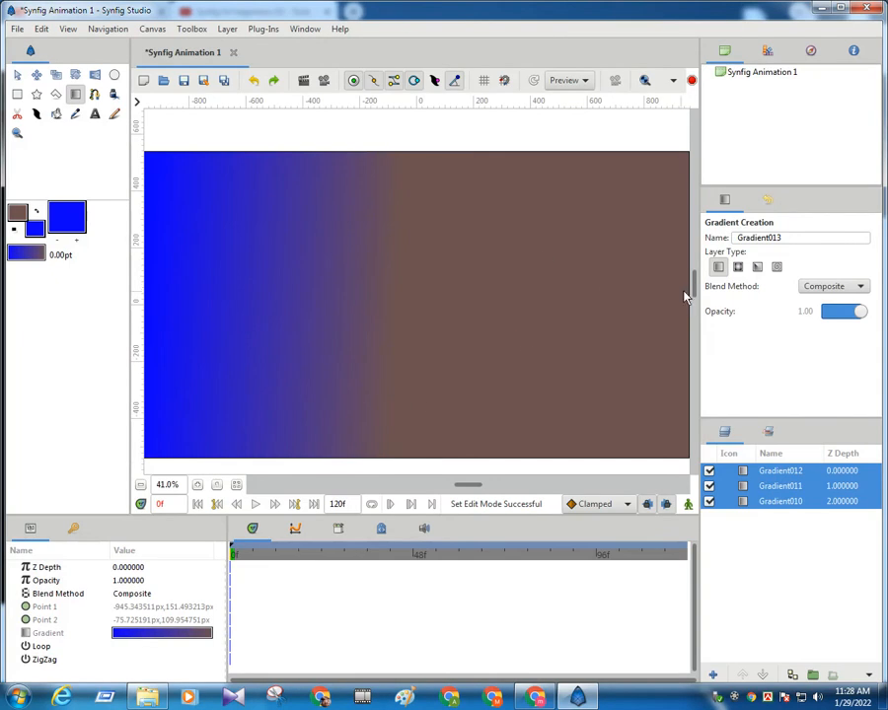
pyautogui.moveTo(516, 301); pyautogui.dragTo(513, 296)
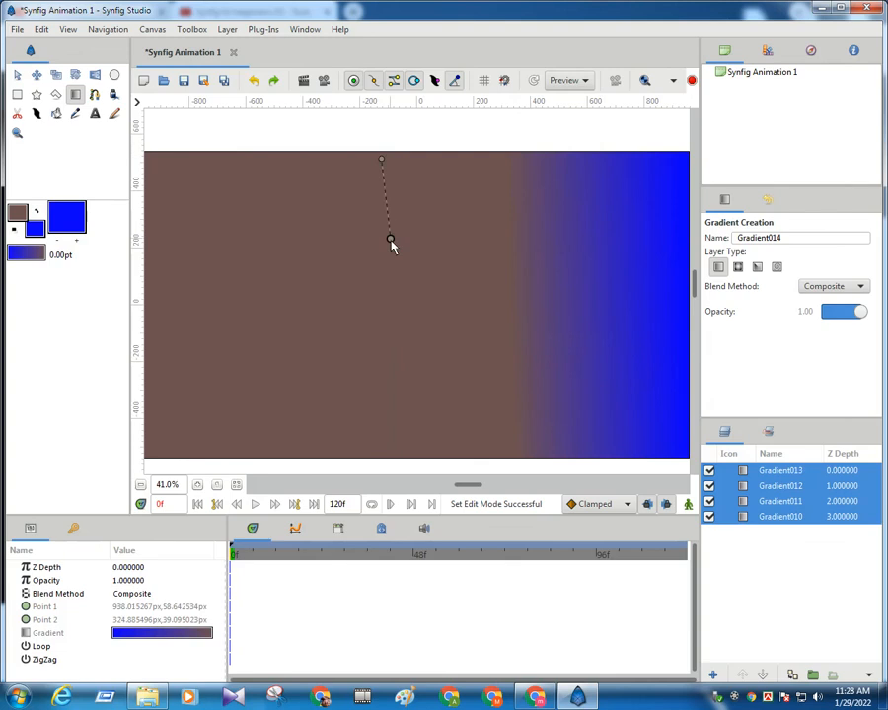
pyautogui.moveTo(390, 243); pyautogui.dragTo(418, 291)
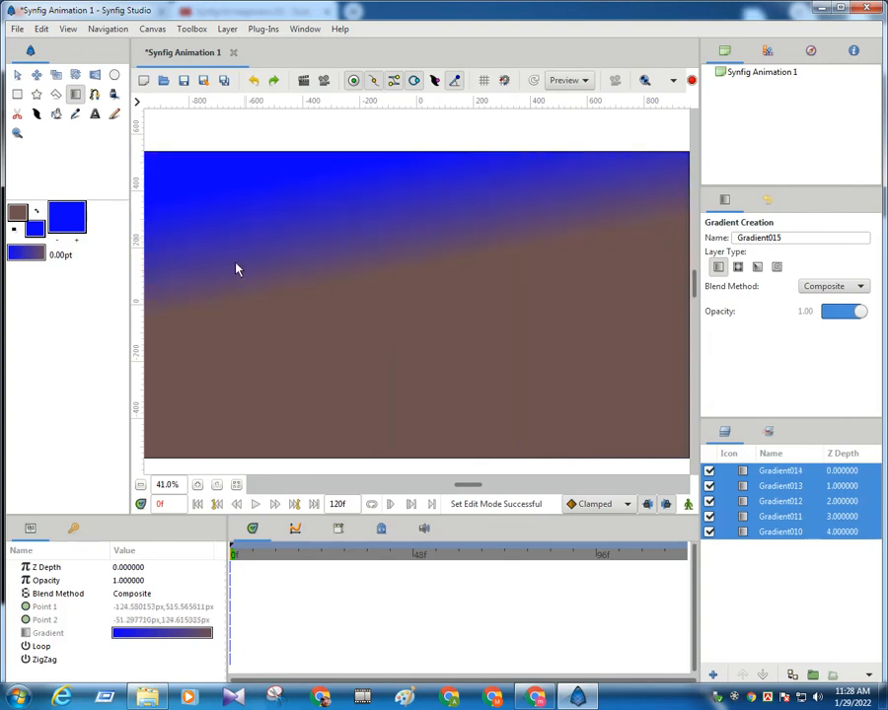
pyautogui.moveTo(167, 271); pyautogui.dragTo(442, 367)
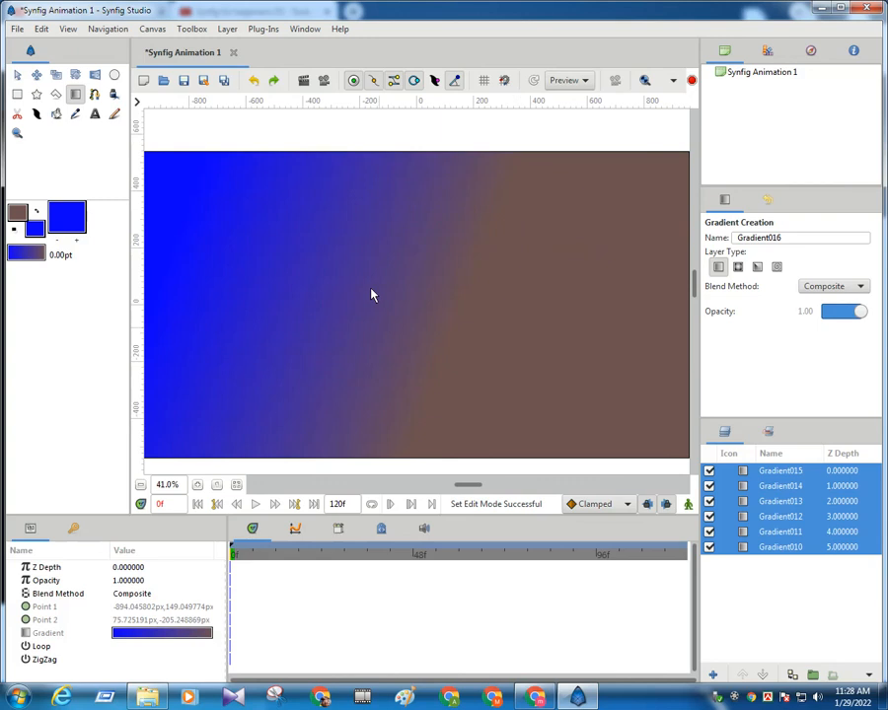
pyautogui.moveTo(418, 234); pyautogui.dragTo(426, 355)
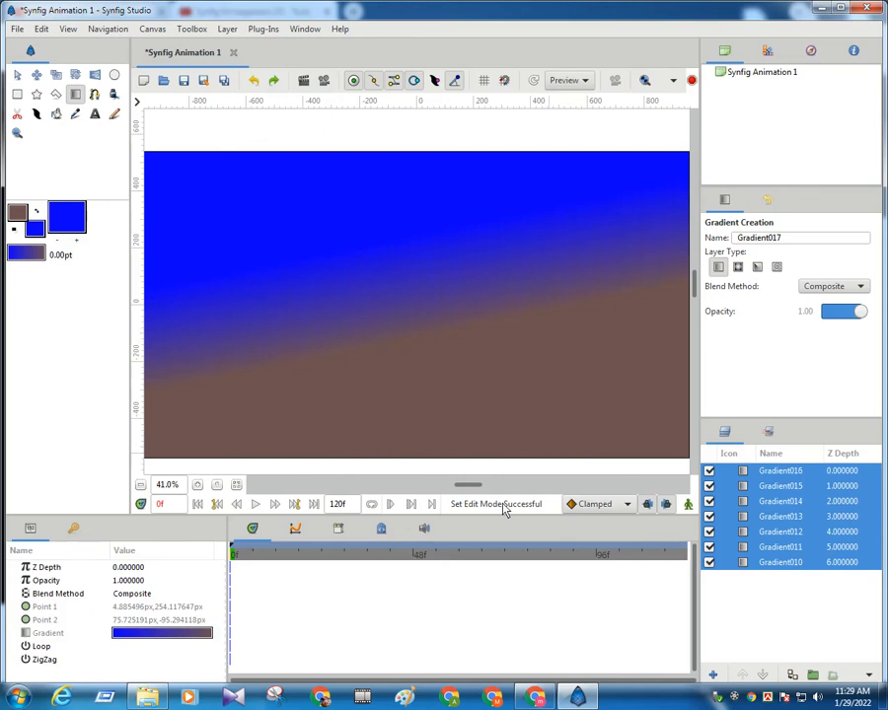
pyautogui.click(733, 700)
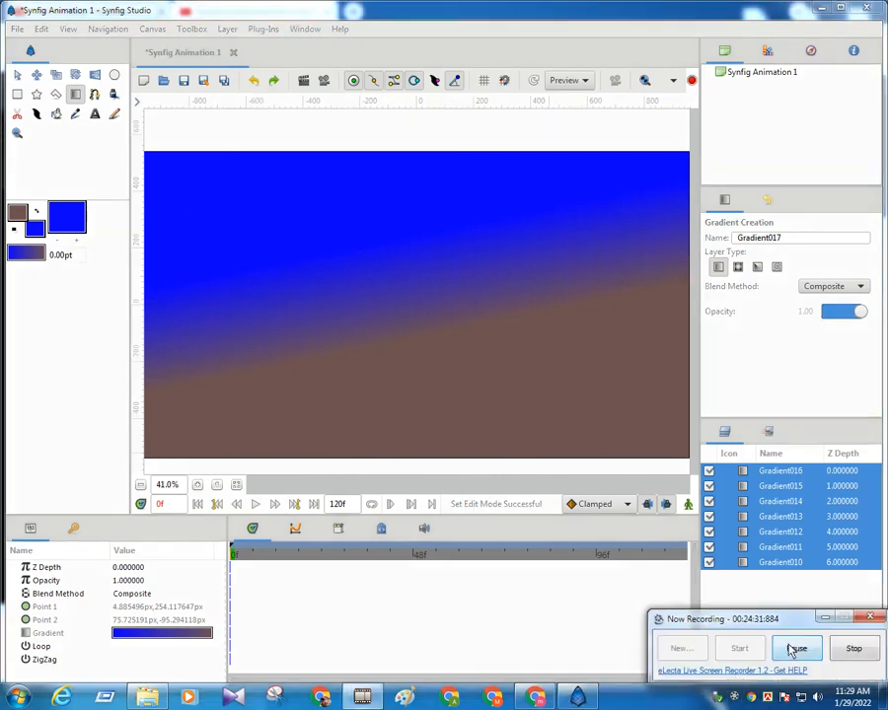
pyautogui.click(795, 702)
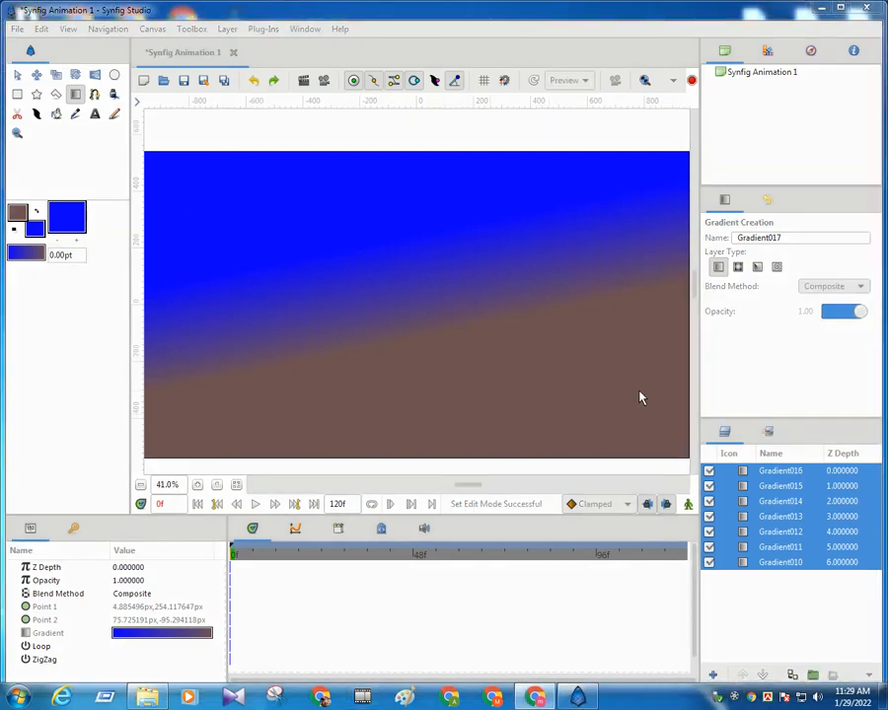
pyautogui.click(733, 700)
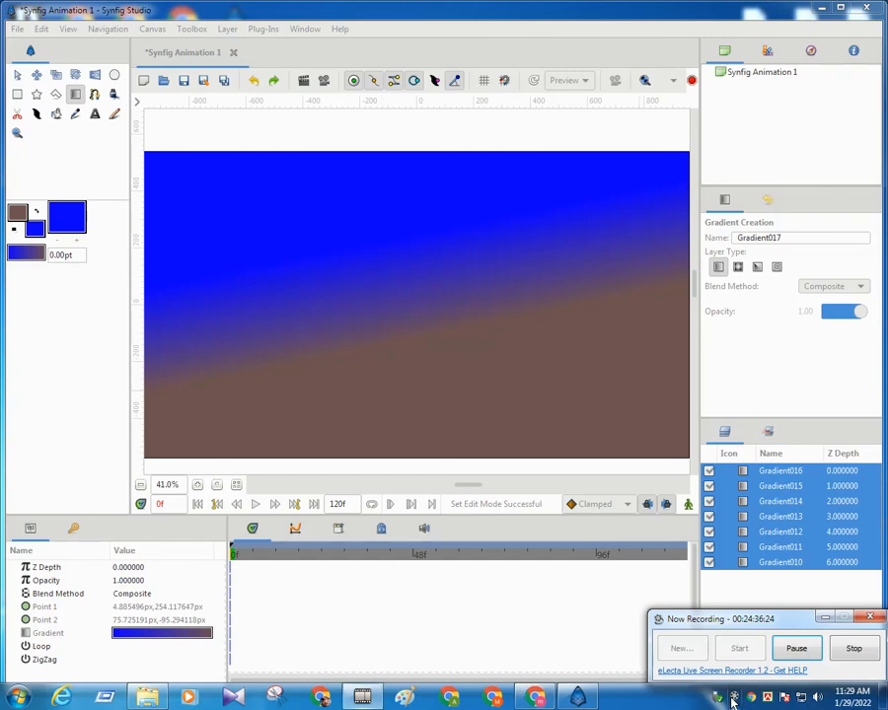
pyautogui.click(825, 618)
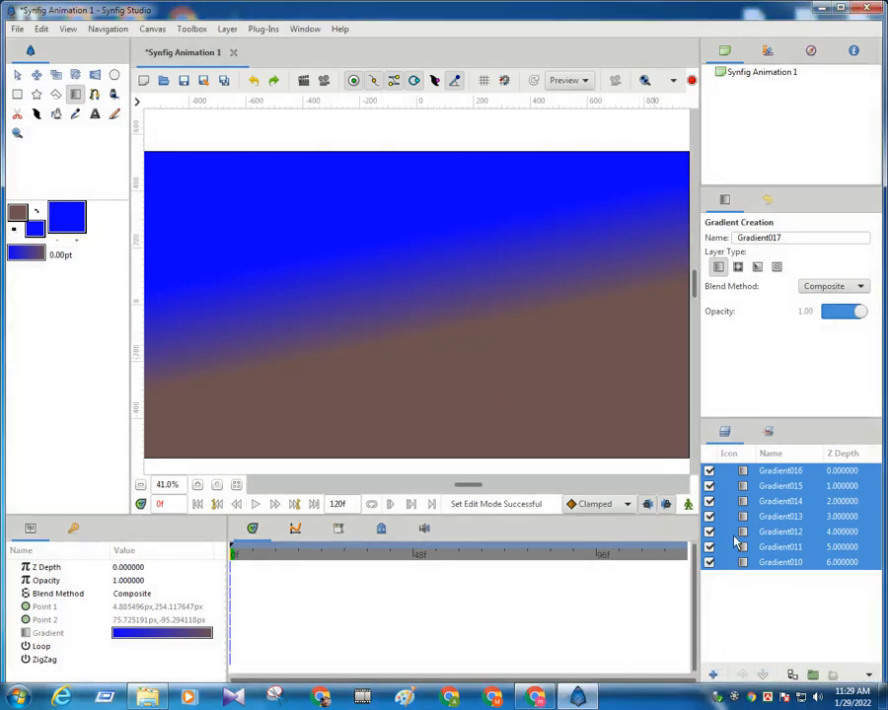
# - Delete all the selected gradient layers, Gradient010 to Gradient016
pyautogui.click(867, 675)
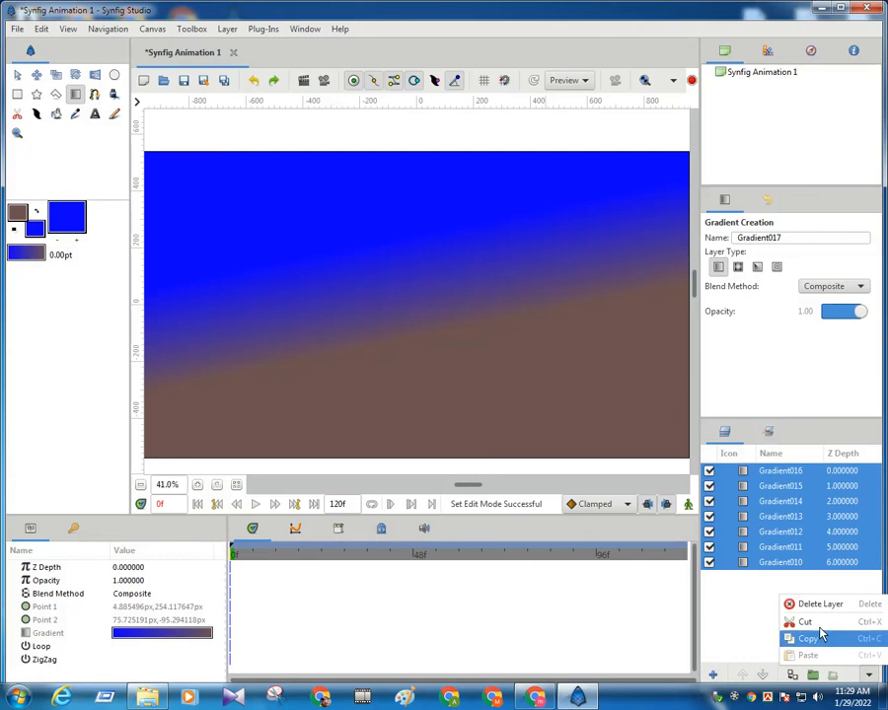
pyautogui.click(828, 606)
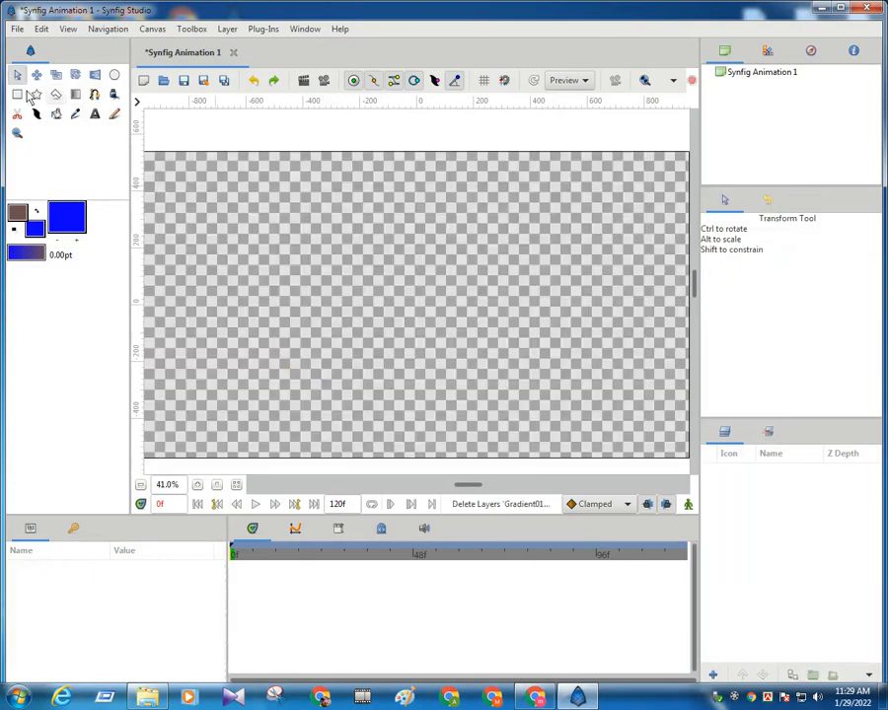
# - Draw a linear gradient down the canvas centre from about (-22, 501) px to (-24, -430) px, and switch to the Transform tool
pyautogui.click(75, 94)
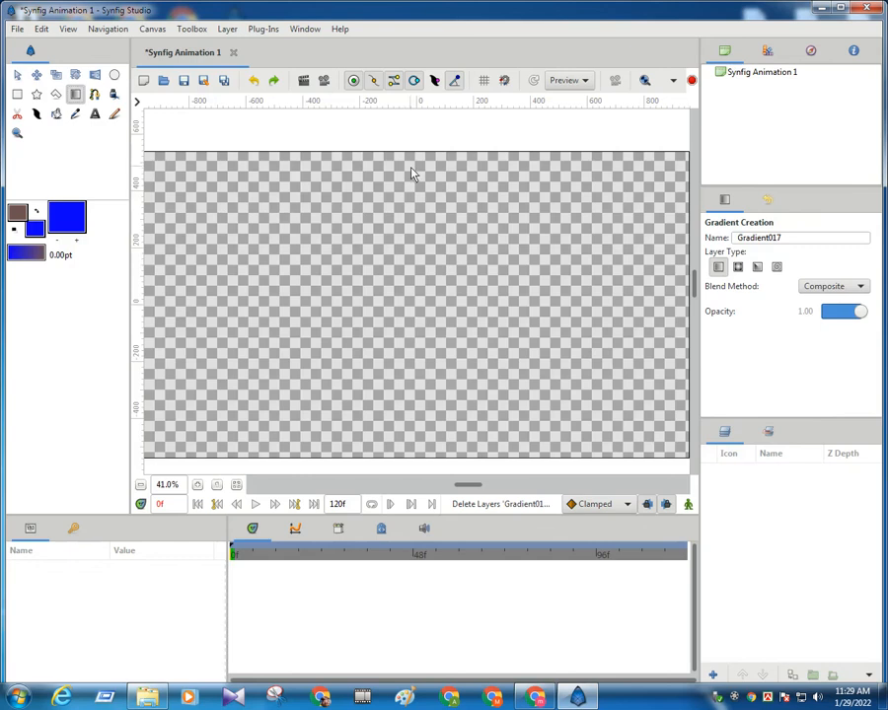
pyautogui.moveTo(410, 164); pyautogui.dragTo(411, 434)
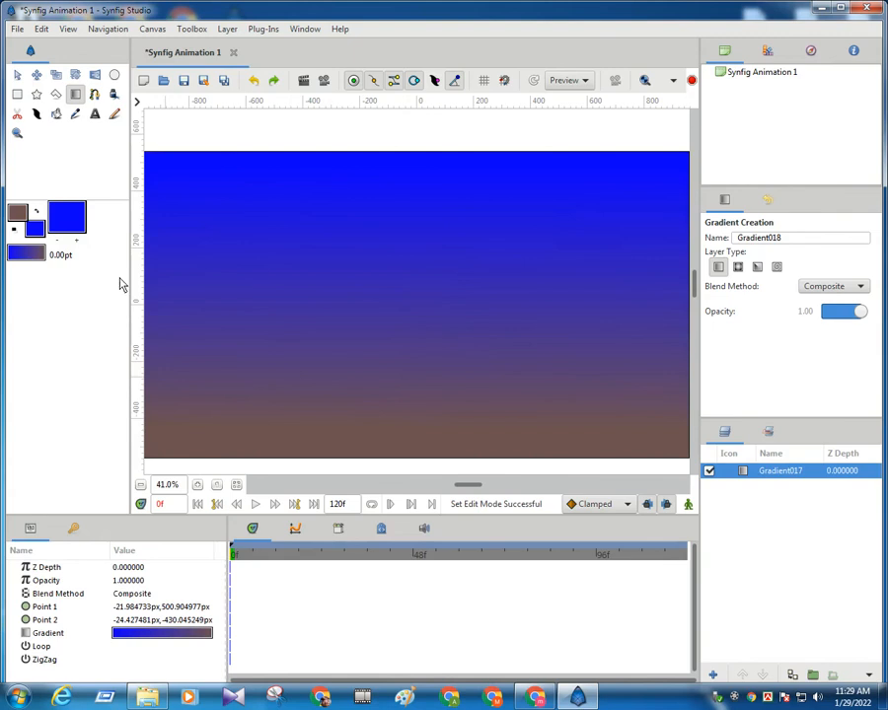
pyautogui.click(17, 74)
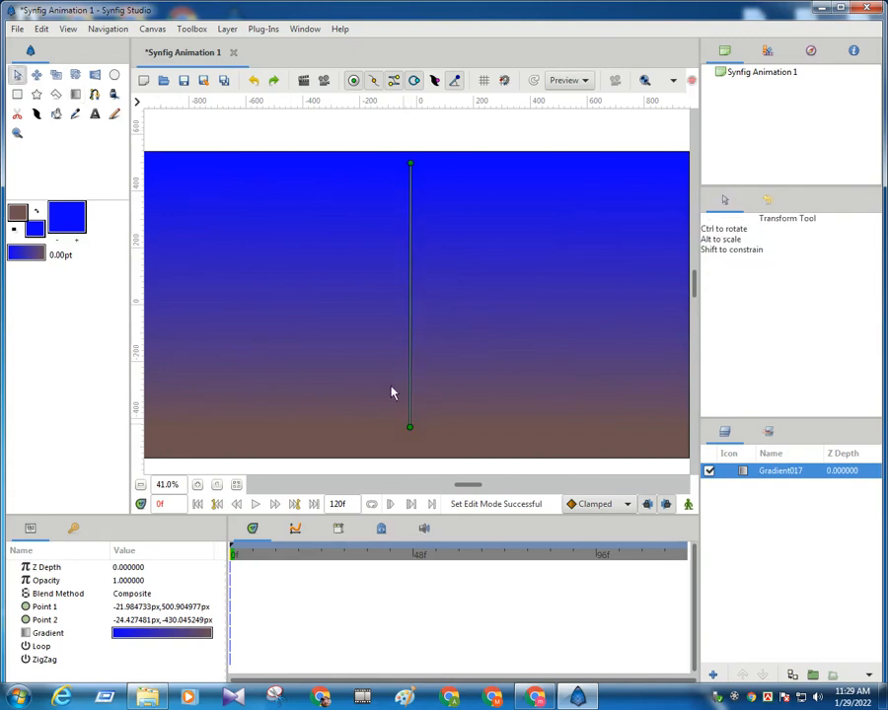
# - Tilt the gradient by moving its endpoints, placing Point 1 at about (357, 293) px and Point 2 at about (-249, -393) px
pyautogui.moveTo(410, 431); pyautogui.dragTo(502, 407)
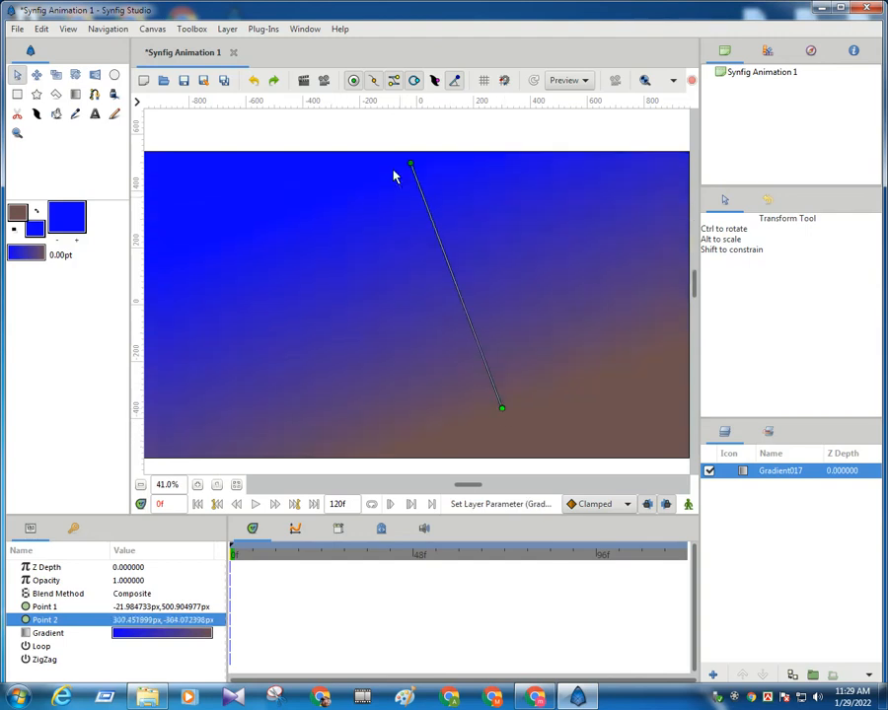
pyautogui.moveTo(411, 164); pyautogui.dragTo(529, 284)
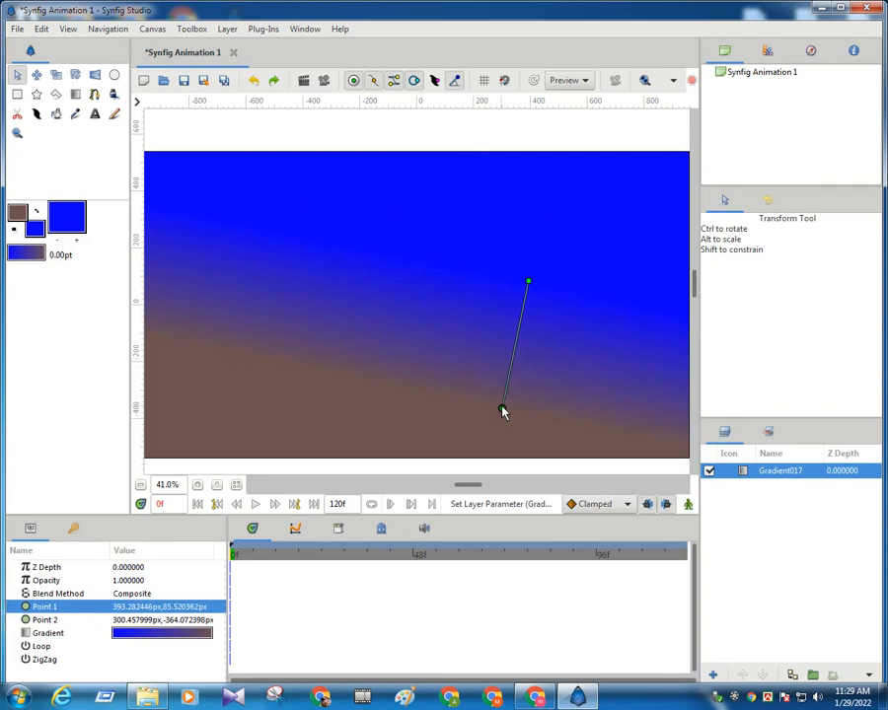
pyautogui.moveTo(502, 412); pyautogui.dragTo(416, 400)
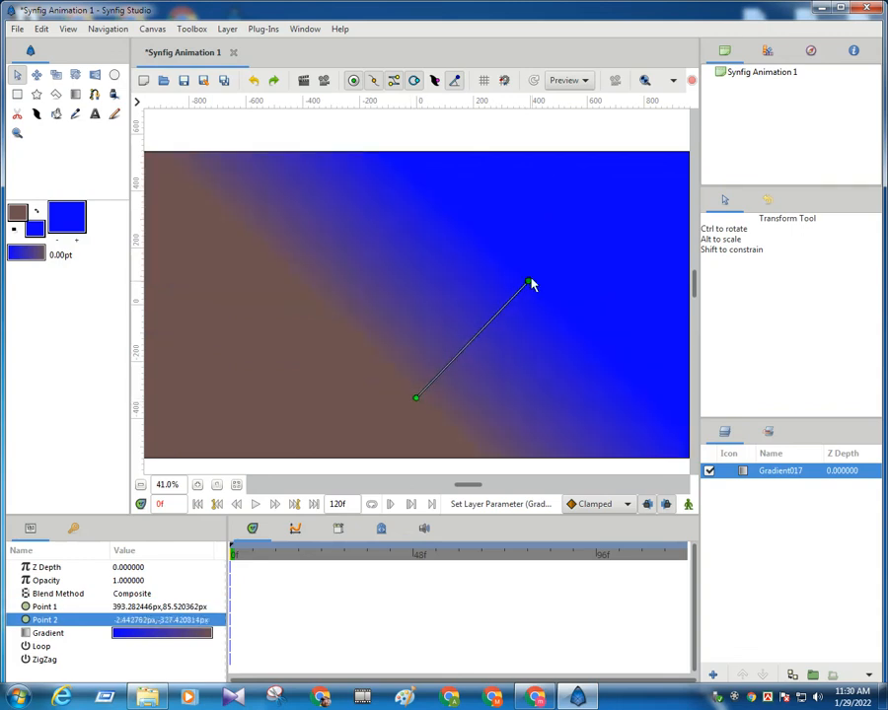
pyautogui.moveTo(530, 286); pyautogui.dragTo(518, 226)
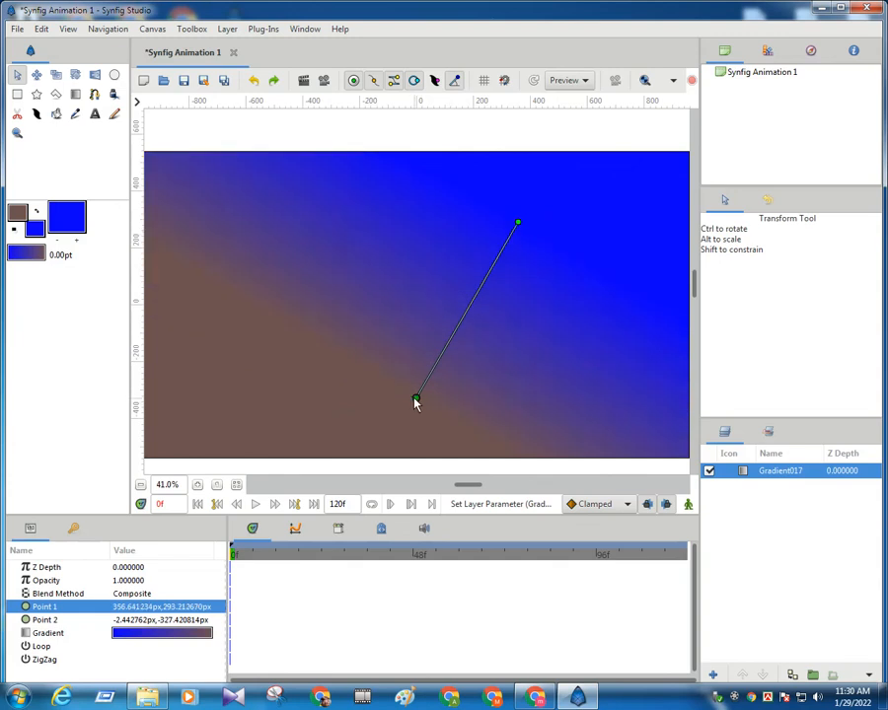
pyautogui.moveTo(415, 399); pyautogui.dragTo(351, 419)
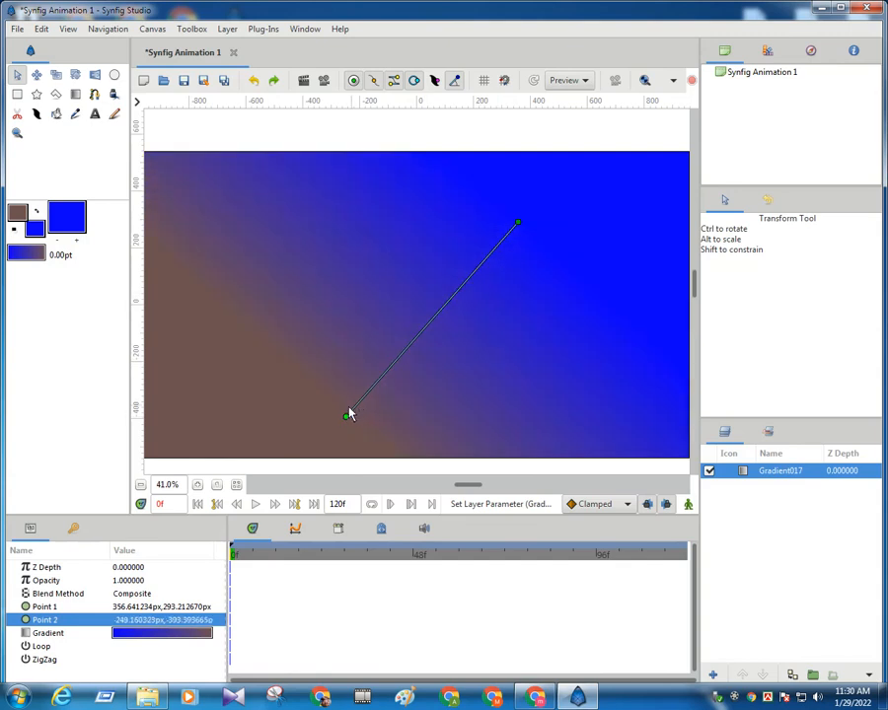
# - Reposition both gradient handles, placing Point 1 at about (7, 279) px and Point 2 at about (142, -337) px
pyautogui.moveTo(517, 225); pyautogui.dragTo(391, 223)
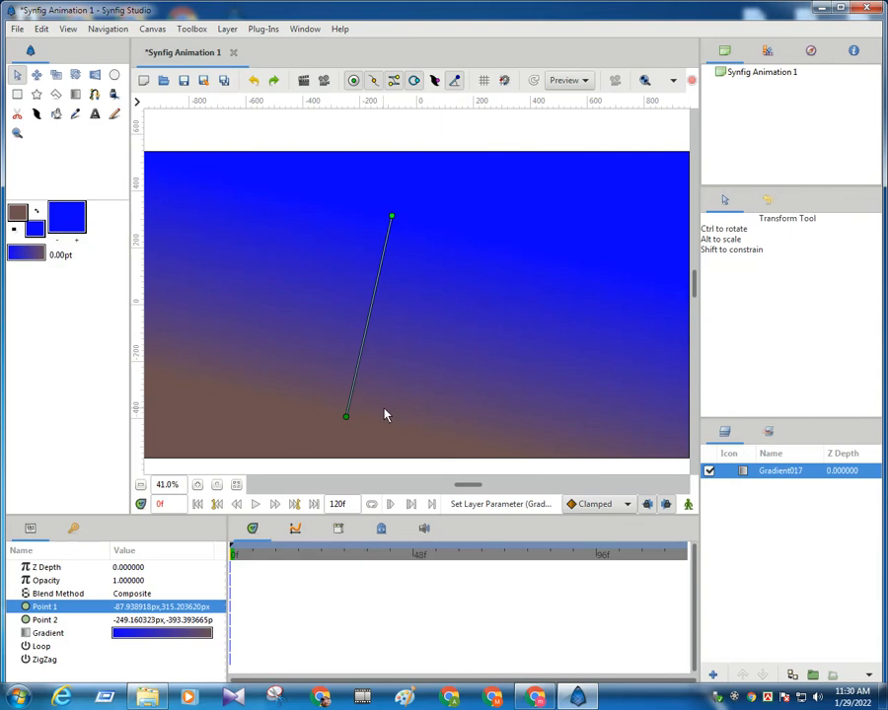
pyautogui.moveTo(346, 417); pyautogui.dragTo(364, 434)
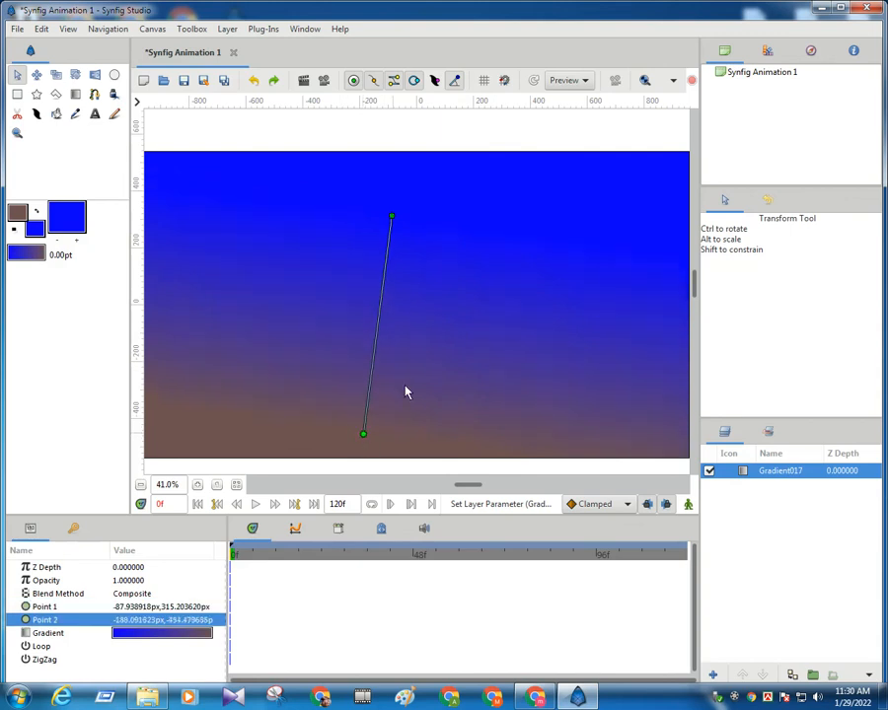
pyautogui.moveTo(392, 219); pyautogui.dragTo(309, 234)
pyautogui.moveTo(364, 437); pyautogui.dragTo(481, 401)
pyautogui.moveTo(306, 213); pyautogui.dragTo(419, 227)
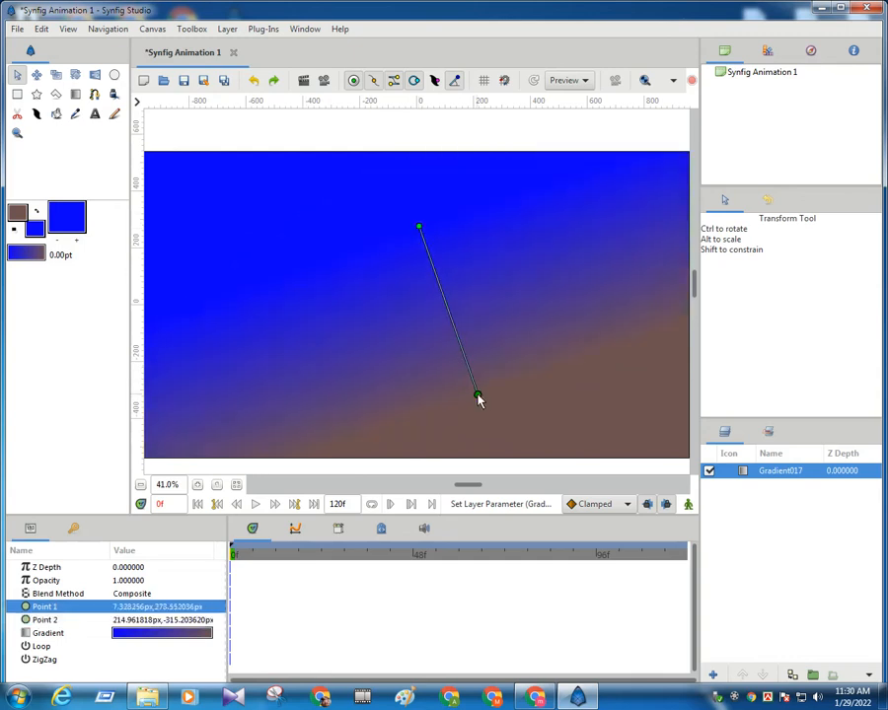
pyautogui.moveTo(478, 397); pyautogui.dragTo(457, 402)
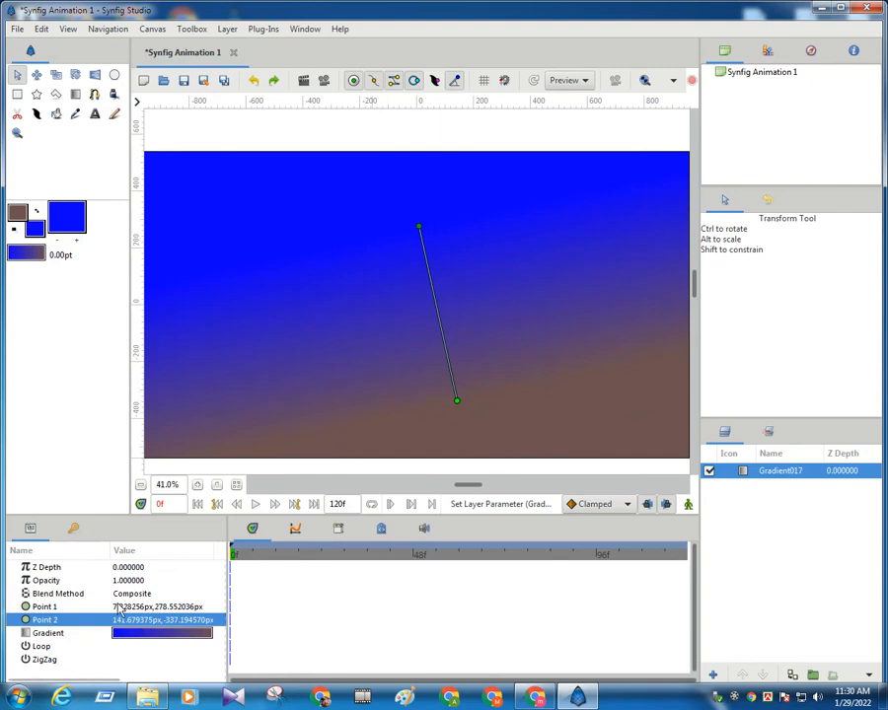
# - Straighten the gradient vertically, placing Point 1 at about (-32, 298) px and Point 2 at about (-32, -296) px
pyautogui.moveTo(421, 230); pyautogui.dragTo(484, 233)
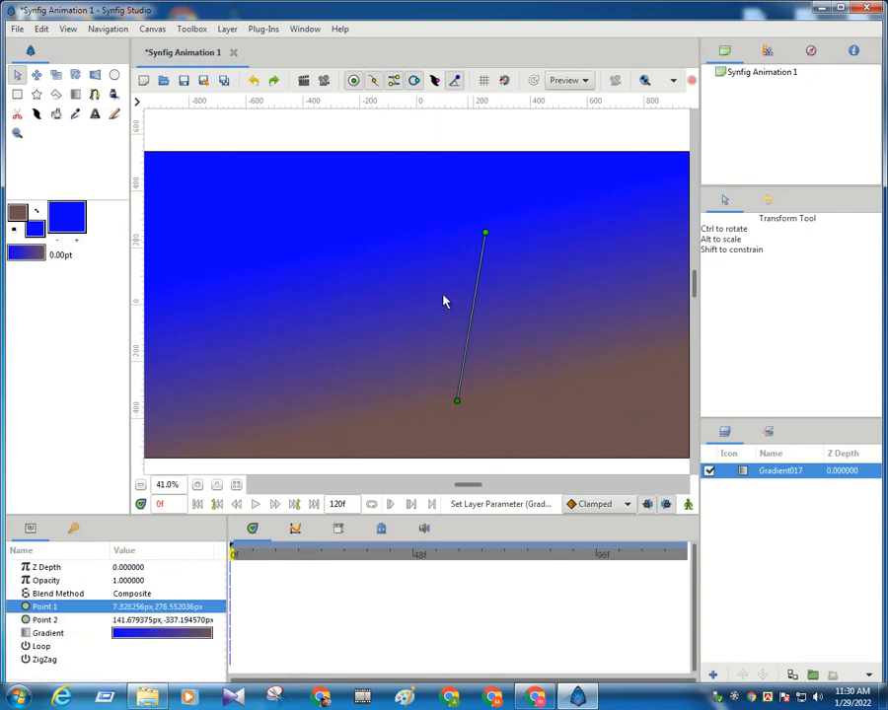
pyautogui.moveTo(455, 401); pyautogui.dragTo(411, 394)
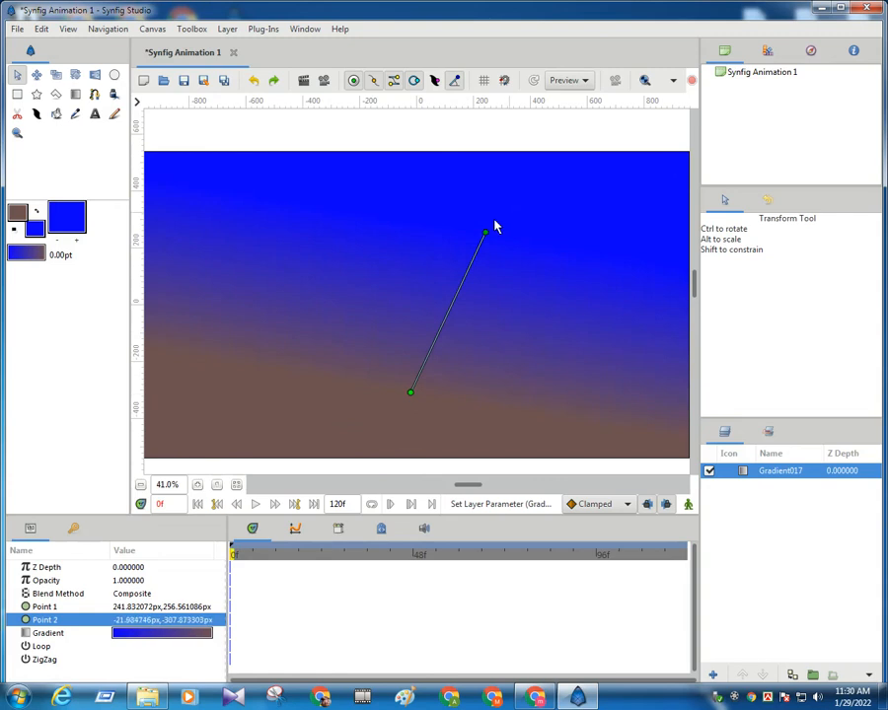
pyautogui.moveTo(486, 233); pyautogui.dragTo(431, 223)
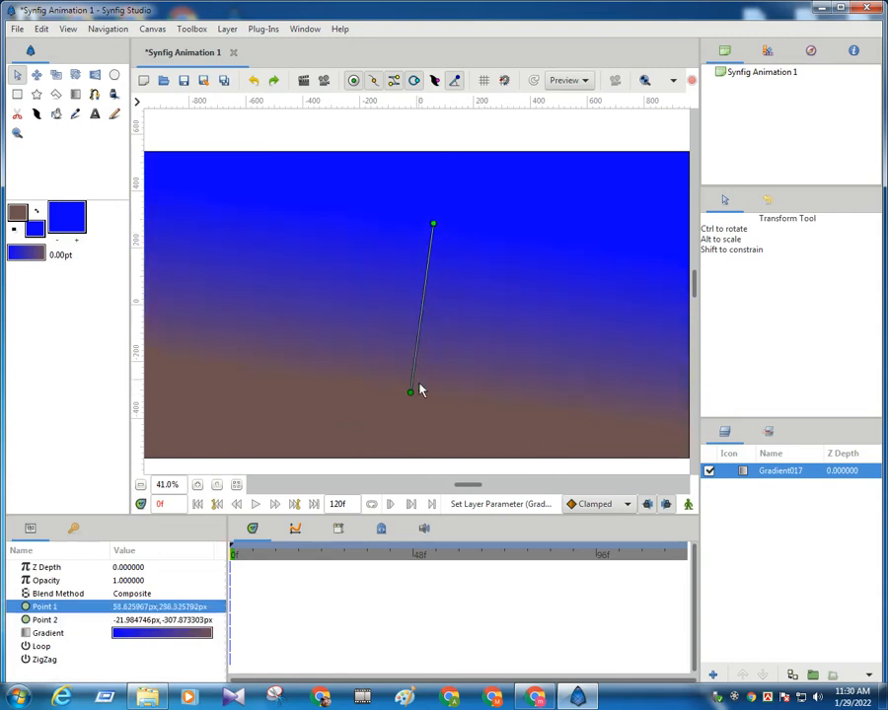
pyautogui.moveTo(411, 391); pyautogui.dragTo(426, 390)
pyautogui.moveTo(434, 229); pyautogui.dragTo(408, 223)
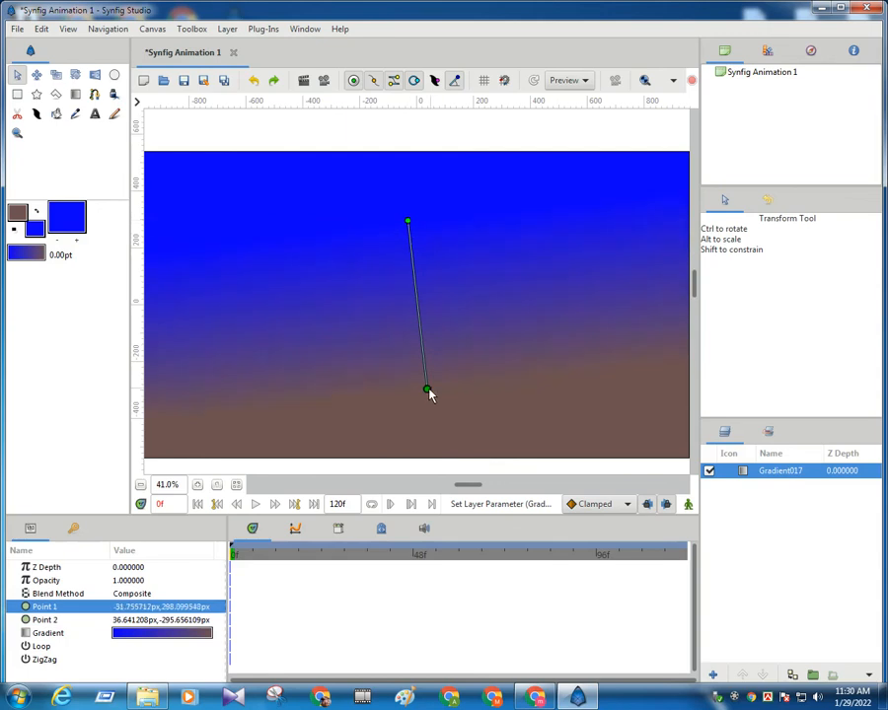
pyautogui.moveTo(429, 394); pyautogui.dragTo(409, 394)
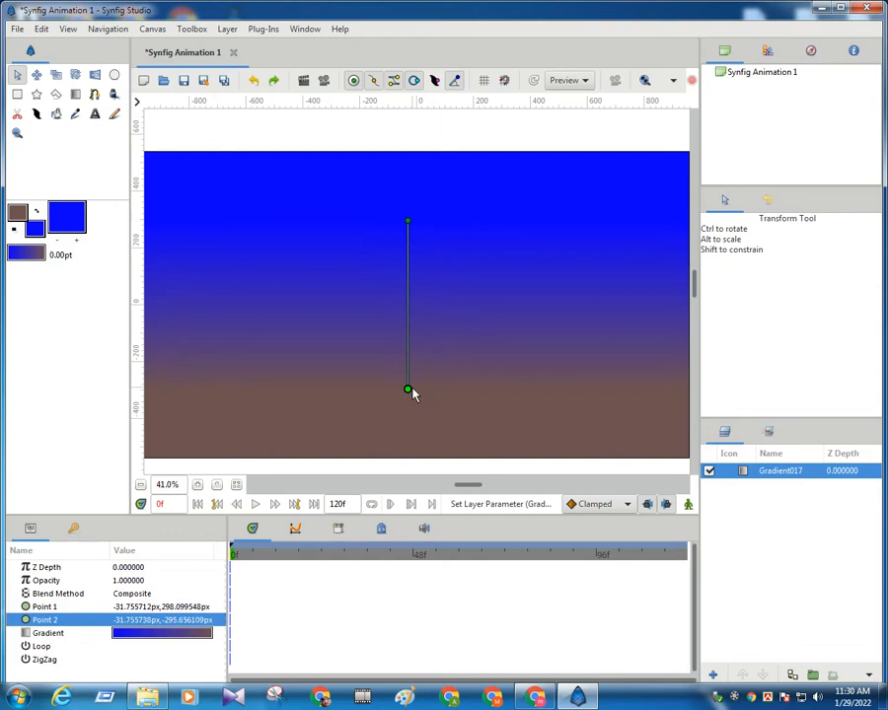
# - Centre the gradient horizontally on the canvas, with Point 1 at about (7, 296) px and Point 2 at about (-5, -259) px
pyautogui.moveTo(411, 394); pyautogui.dragTo(417, 393)
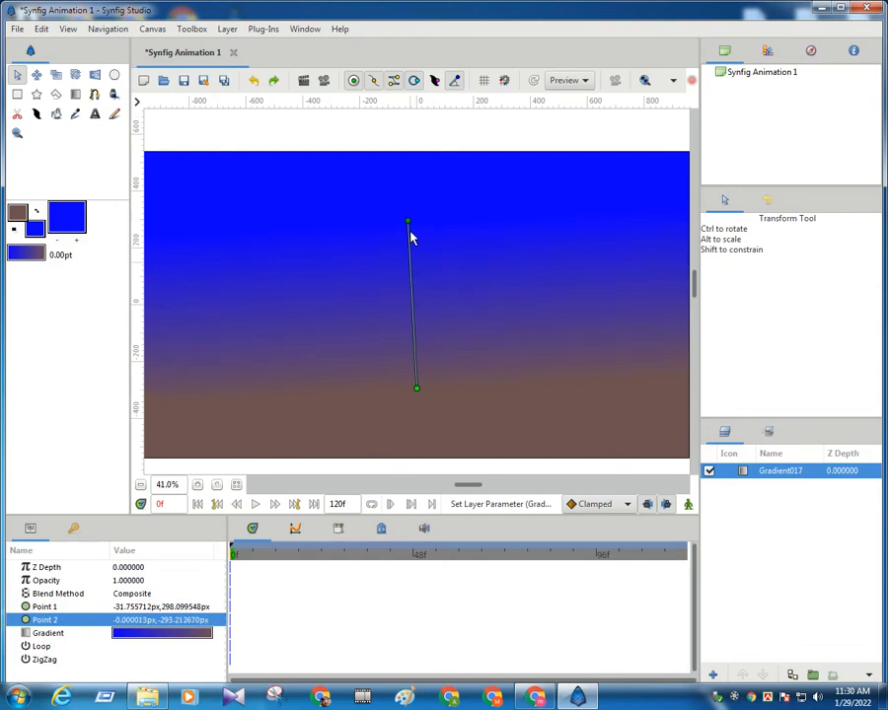
pyautogui.moveTo(410, 227); pyautogui.dragTo(418, 225)
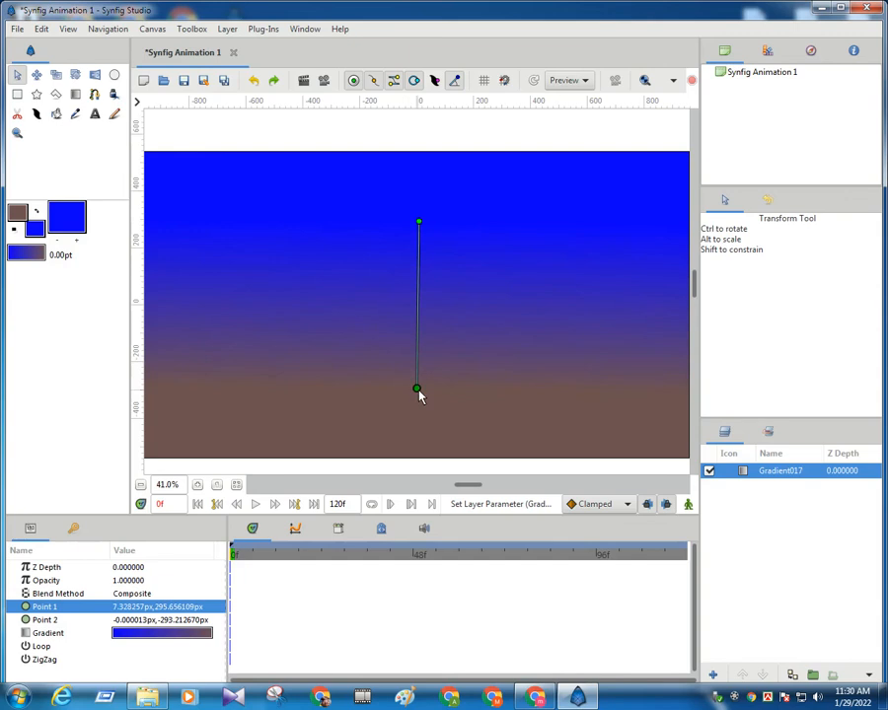
pyautogui.moveTo(418, 393); pyautogui.dragTo(417, 385)
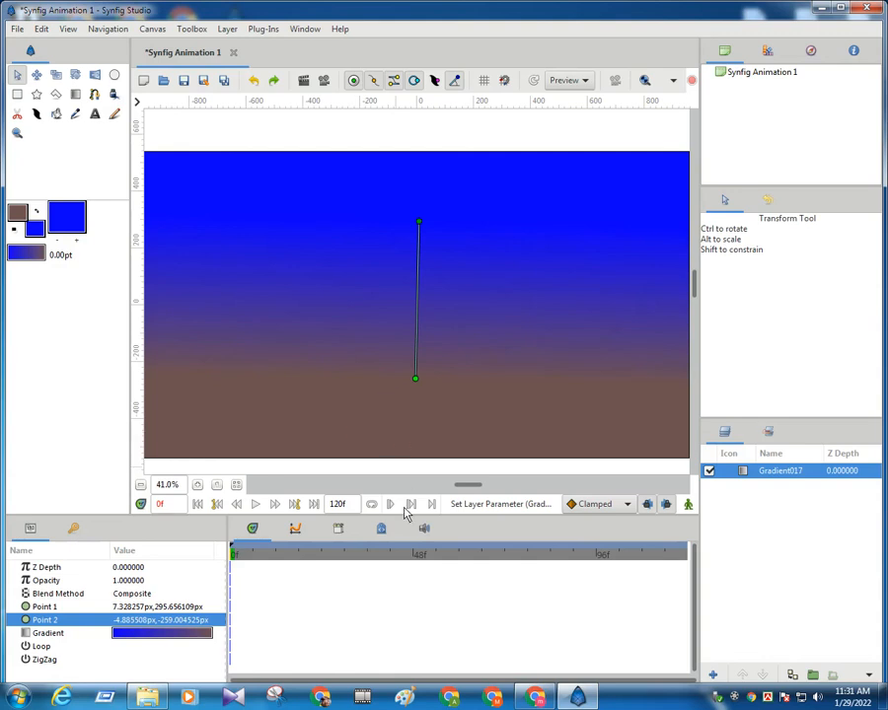
pyautogui.click(735, 697)
pyautogui.click(796, 653)
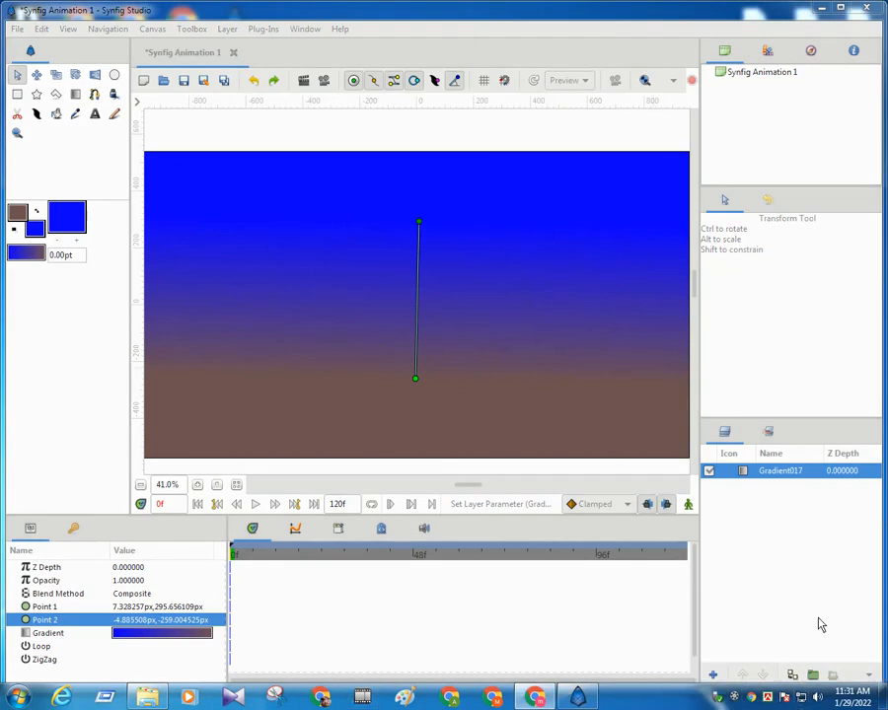
# - Delete the linear gradient layer and draw a radial gradient centred at about (-61, 222) px with a radius of about 425 px
pyautogui.click(869, 677)
pyautogui.click(820, 654)
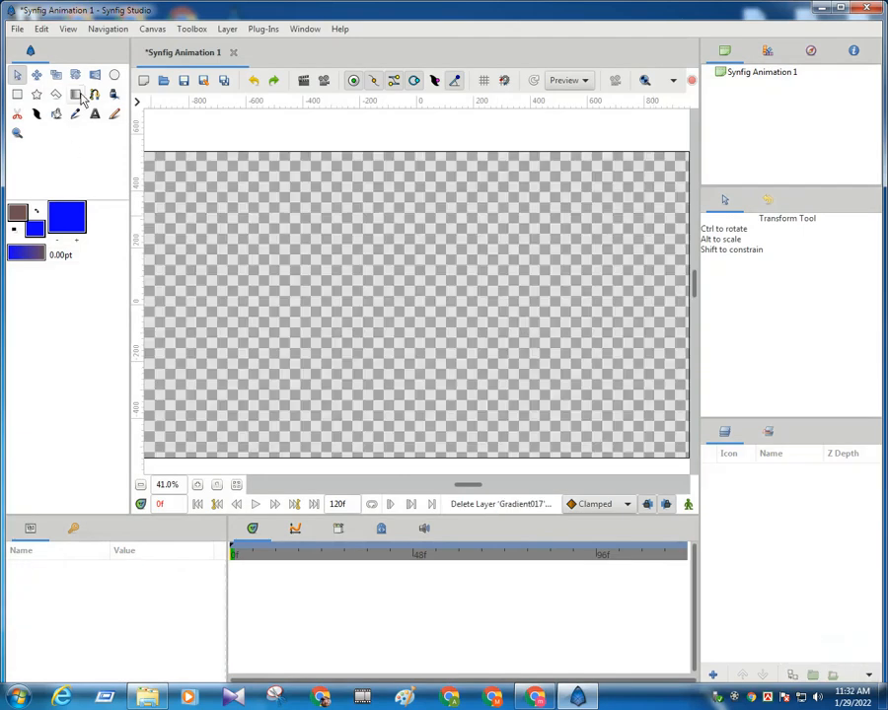
pyautogui.click(79, 96)
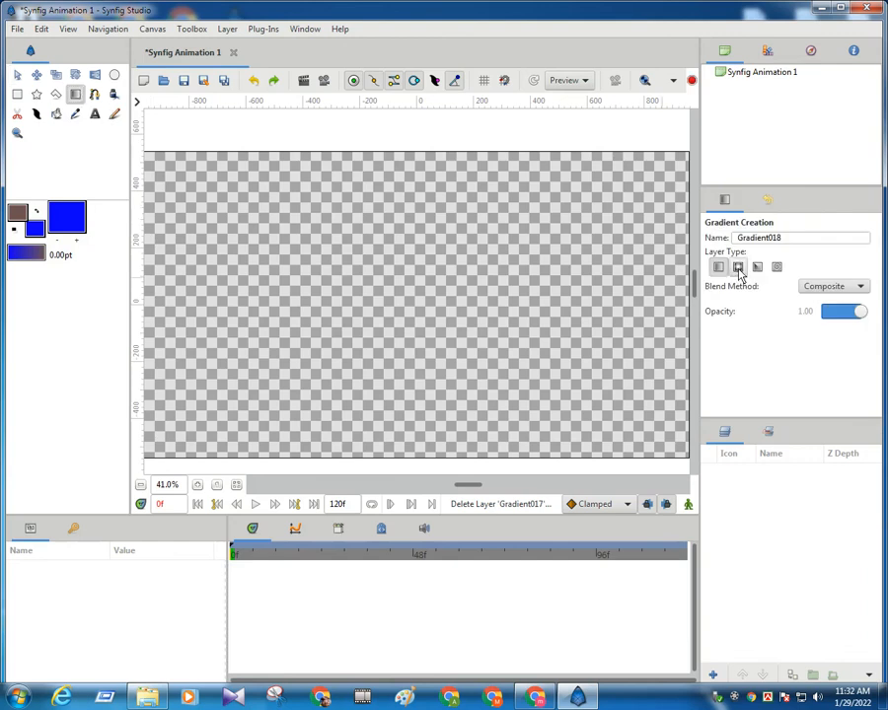
pyautogui.click(738, 269)
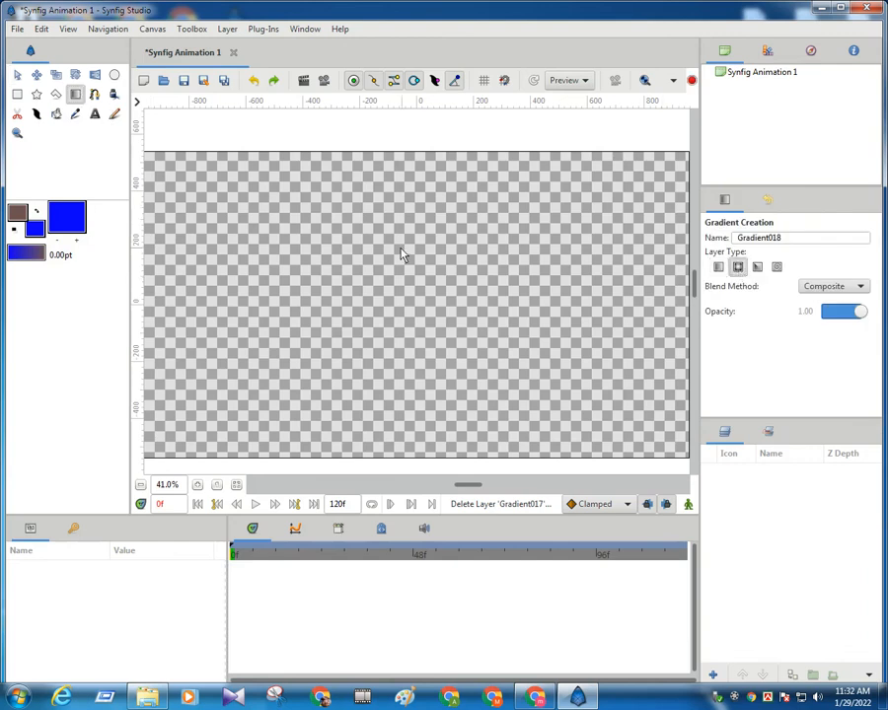
pyautogui.moveTo(399, 242); pyautogui.dragTo(416, 363)
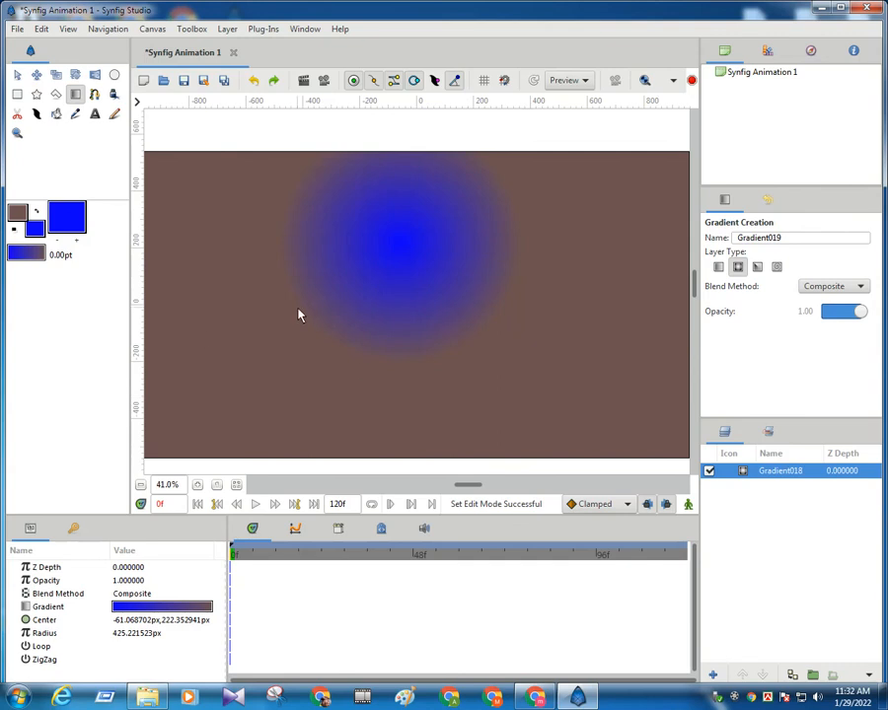
# - Move the radial gradient's centre to about (-56, 15) px and enlarge its radius to about 685 px with the handles
pyautogui.click(17, 77)
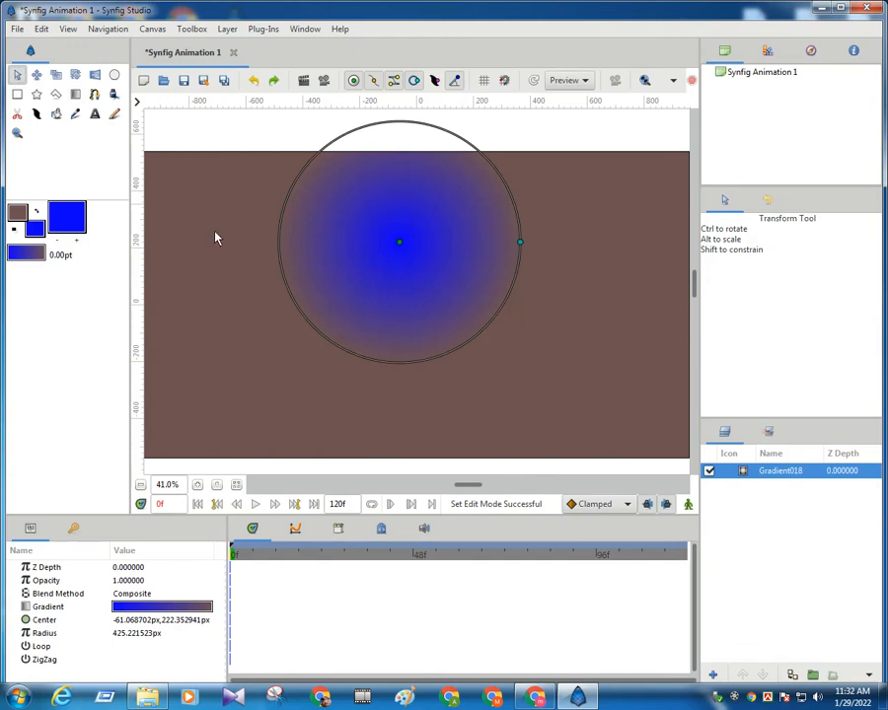
pyautogui.moveTo(400, 246); pyautogui.dragTo(404, 303)
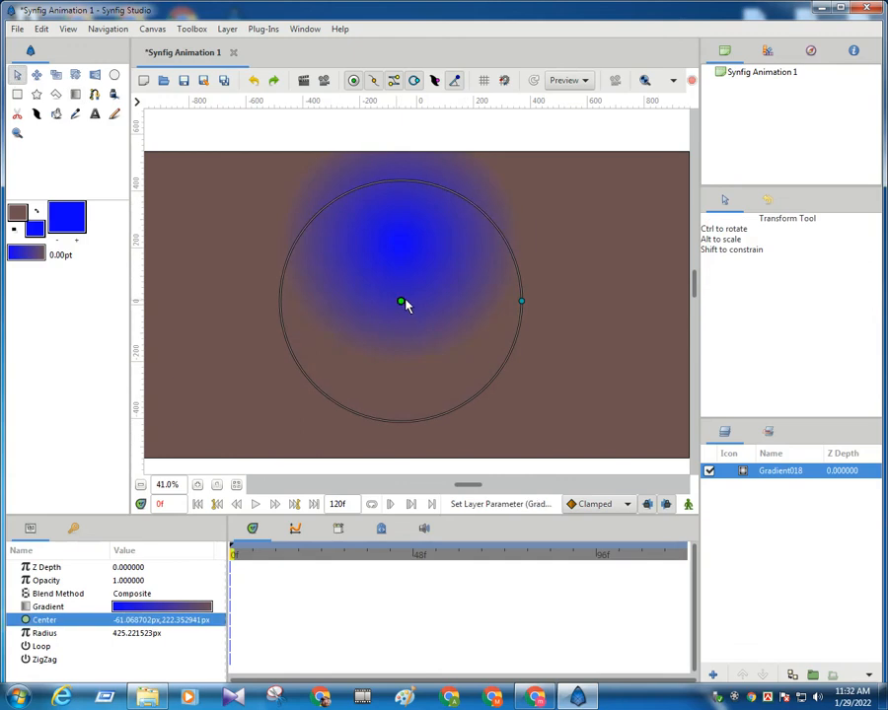
pyautogui.moveTo(520, 301); pyautogui.dragTo(596, 311)
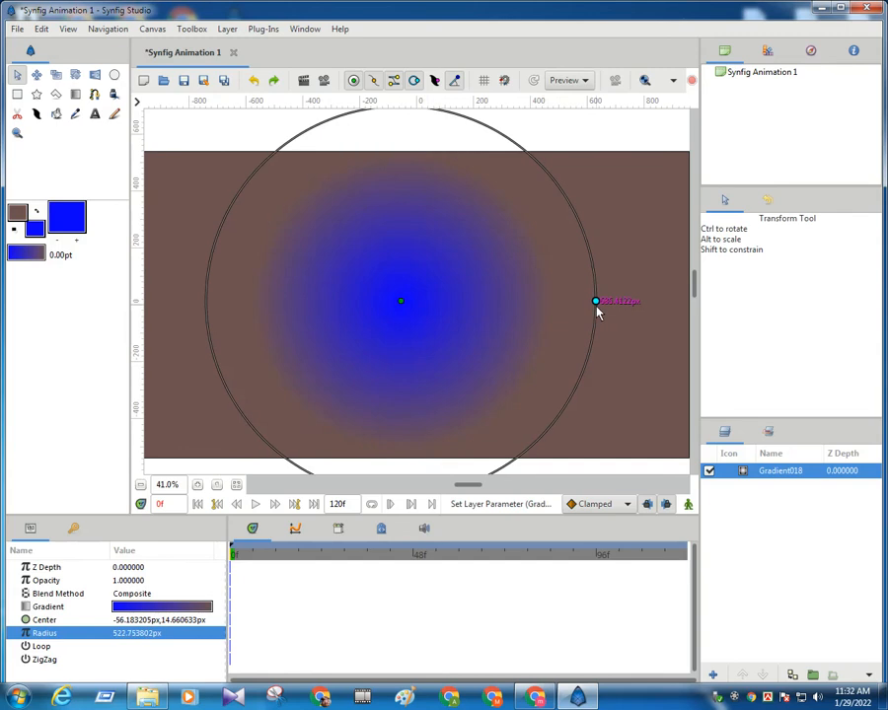
# - Shrink the radial gradient's radius to about 523 px and reposition its centre at about (42, 10) px
pyautogui.moveTo(399, 306); pyautogui.dragTo(436, 297)
pyautogui.moveTo(634, 298); pyautogui.dragTo(585, 296)
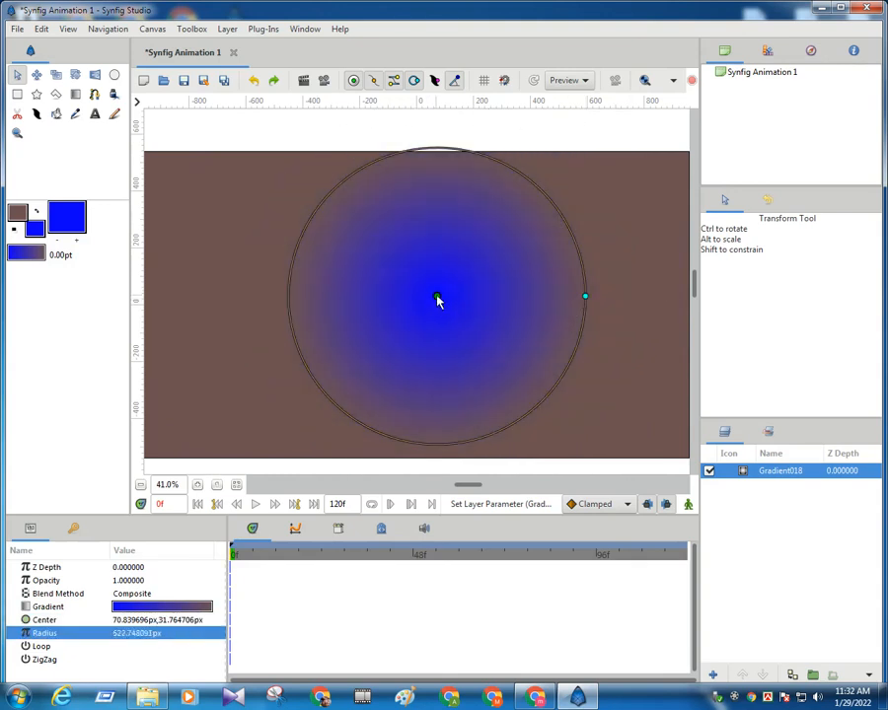
pyautogui.moveTo(438, 297); pyautogui.dragTo(429, 304)
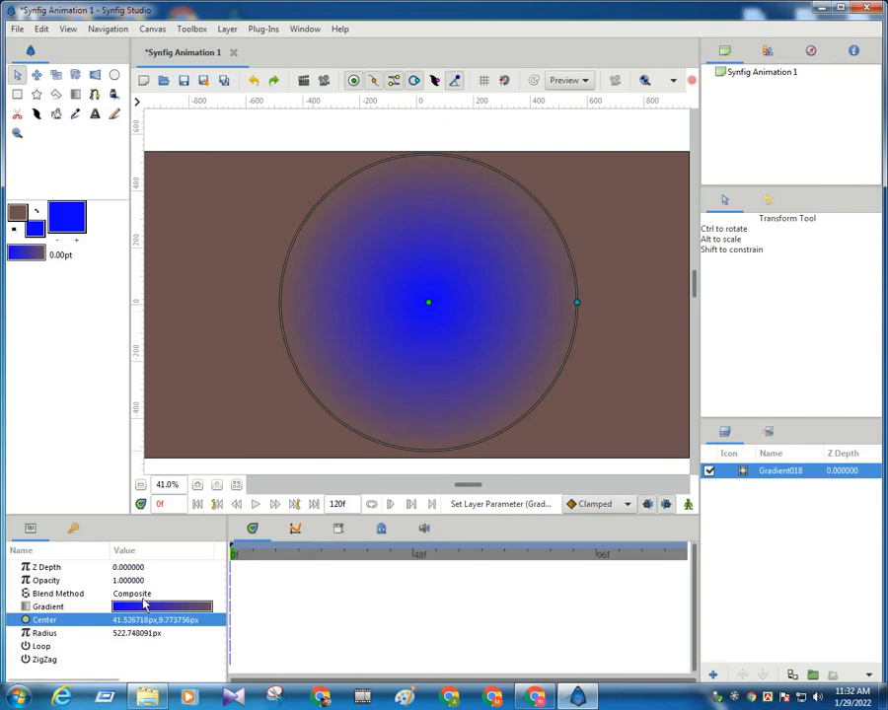
# - Try exact radius values of 100 px and 250 px for the radial gradient
pyautogui.click(123, 634)
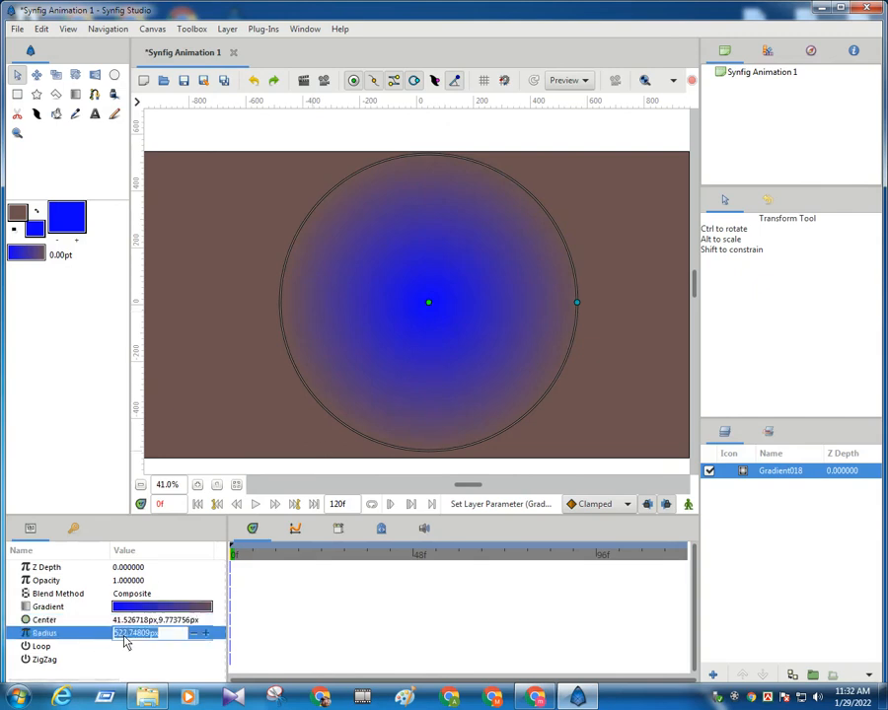
pyautogui.write('100')
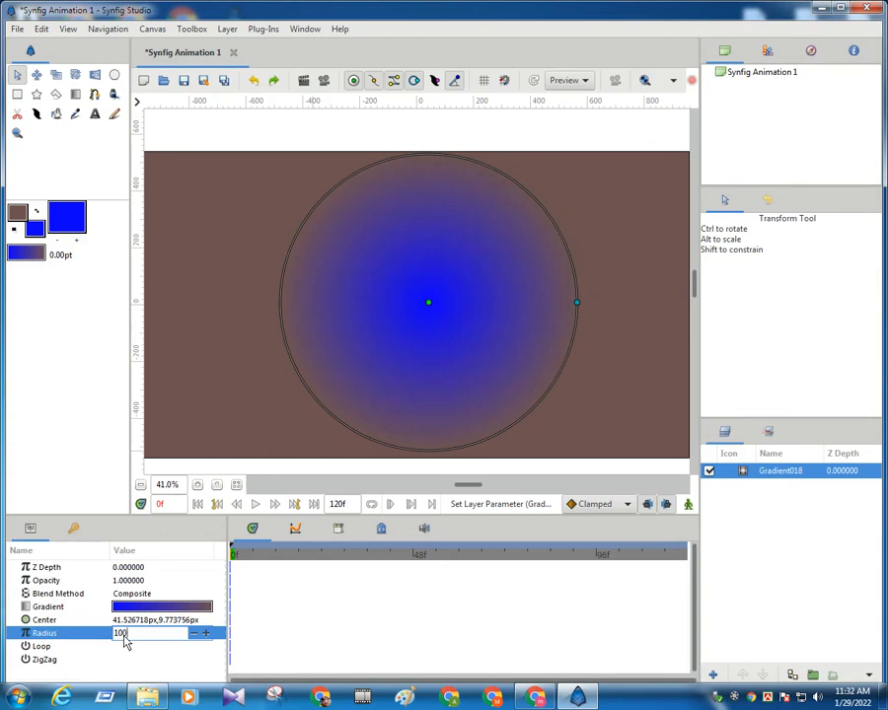
pyautogui.press('Return')
pyautogui.click(125, 637)
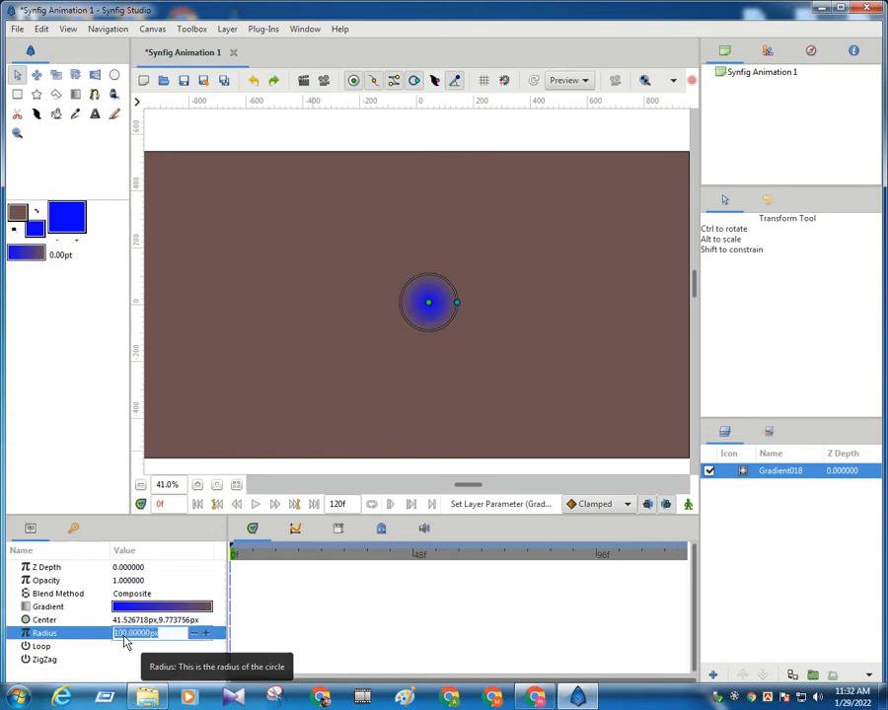
pyautogui.write('250')
pyautogui.press('Return')
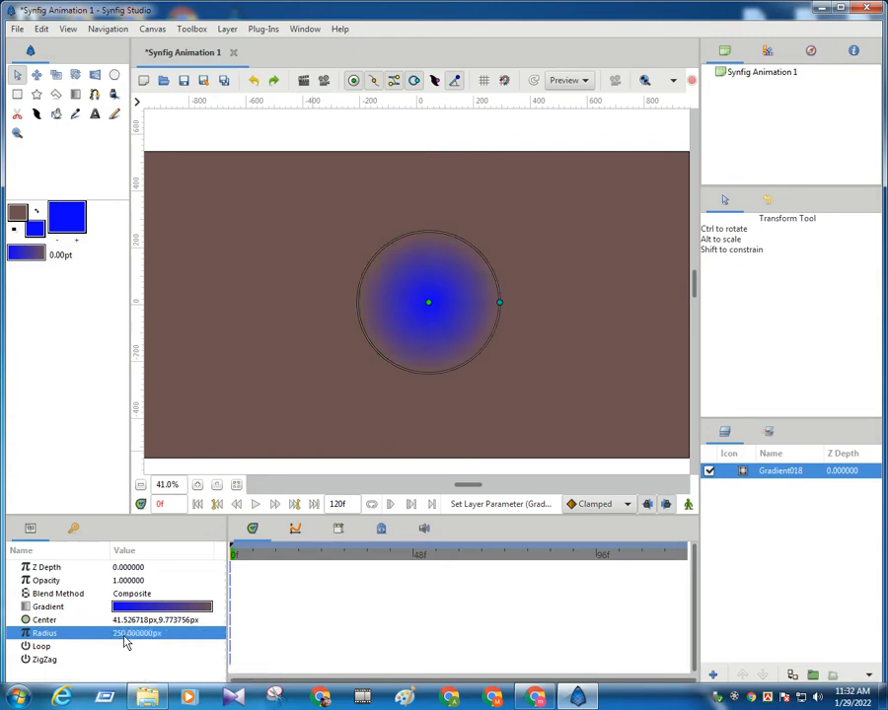
# - Set the radial gradient's radius to 500 px and move its centre to about (-10, 7) px
pyautogui.click(127, 639)
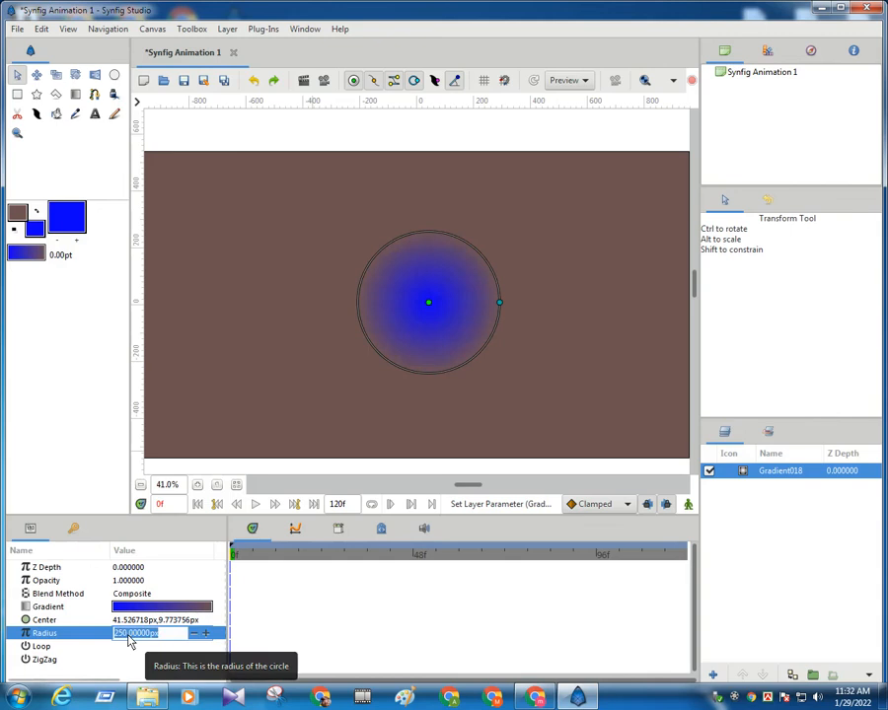
pyautogui.write('500')
pyautogui.press('Return')
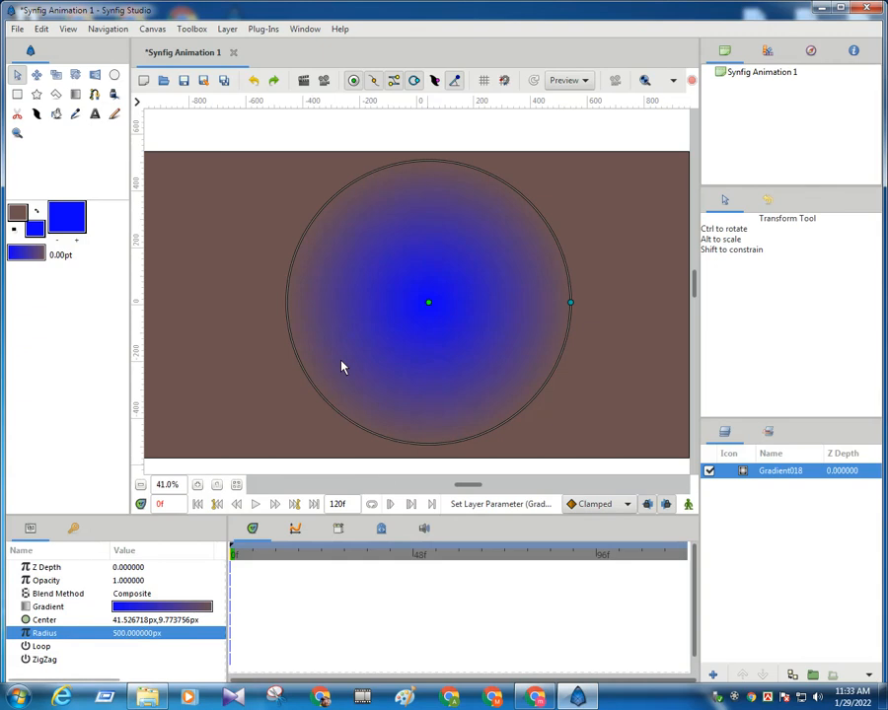
pyautogui.moveTo(428, 308)
pyautogui.mouseDown()
pyautogui.moveTo(430, 293)
pyautogui.moveTo(421, 324)
pyautogui.moveTo(411, 301)
pyautogui.moveTo(415, 308)
pyautogui.mouseUp()
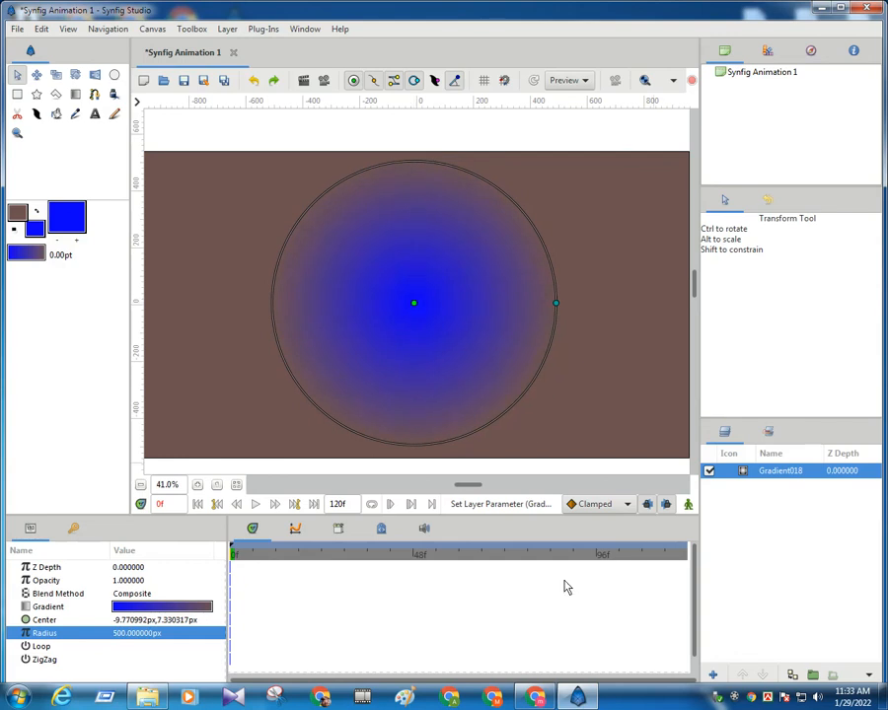
# - Delete the radial gradient layer and draw a conical gradient centred at about (7, 296) px with an angle of about -92°
pyautogui.click(867, 677)
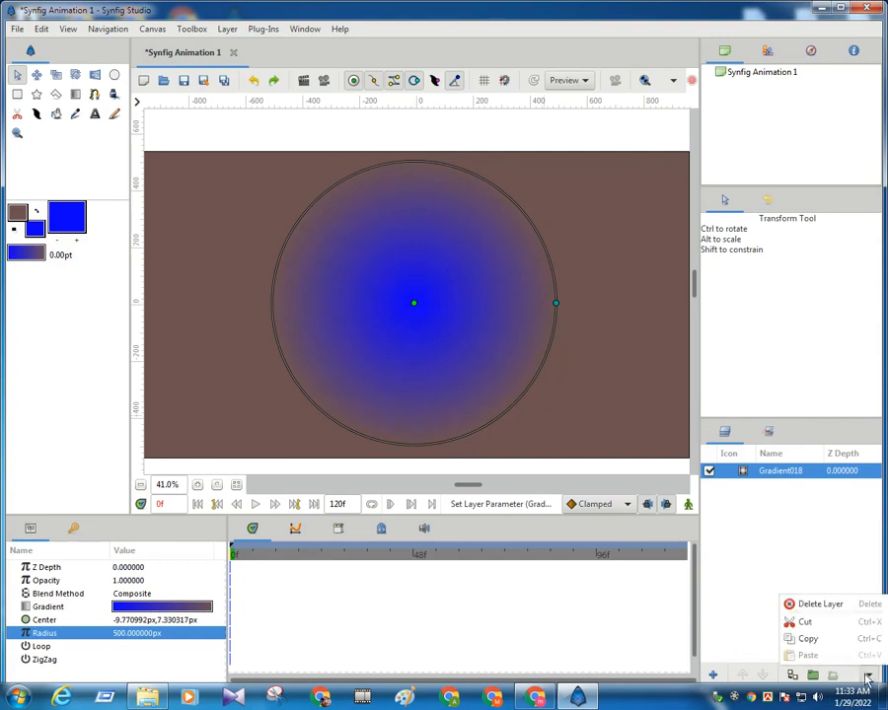
pyautogui.click(822, 604)
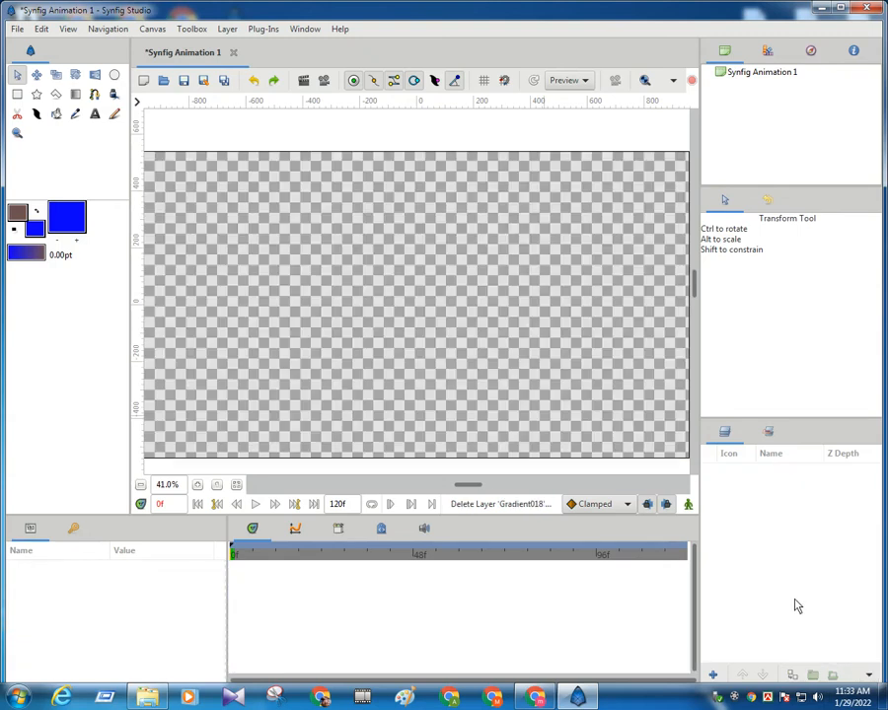
pyautogui.click(75, 96)
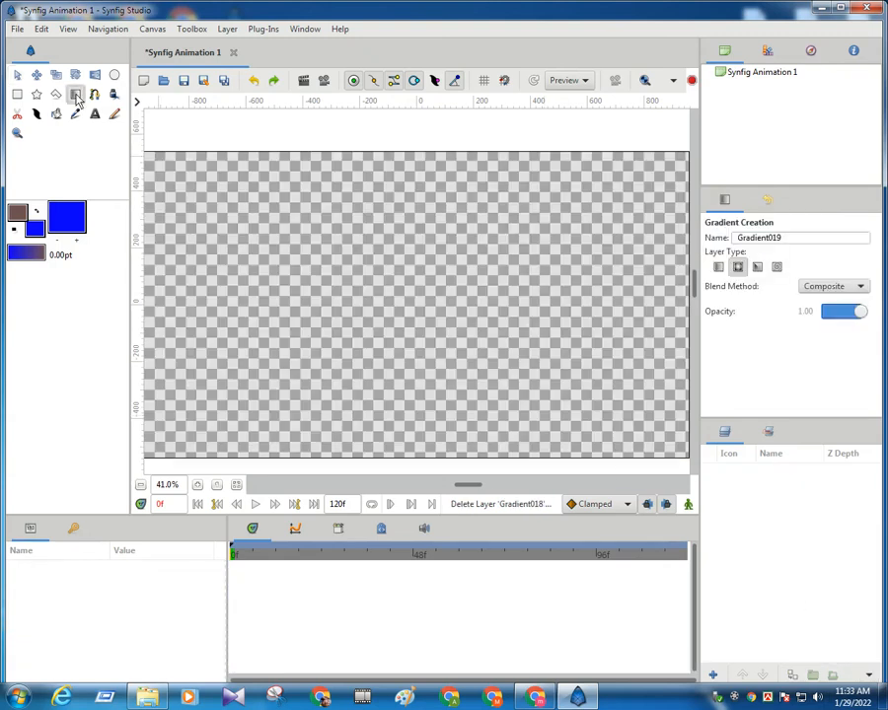
pyautogui.click(757, 267)
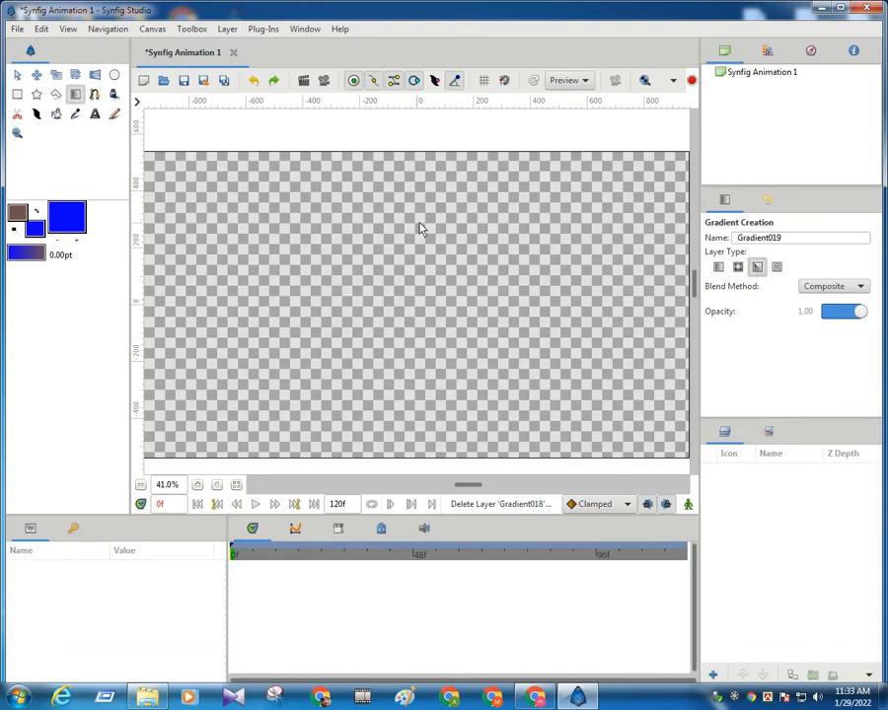
pyautogui.moveTo(418, 222); pyautogui.dragTo(415, 351)
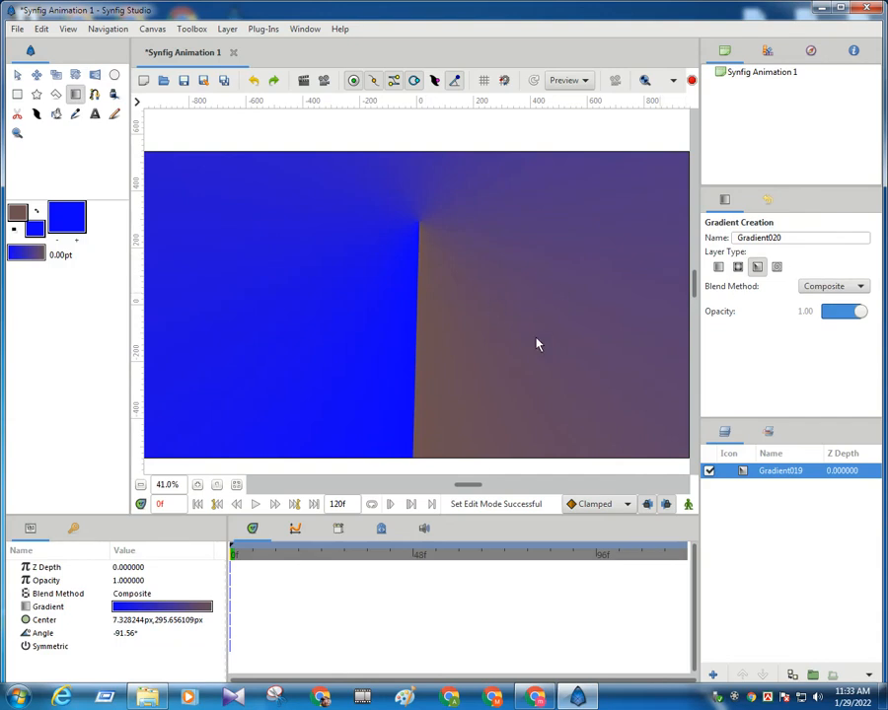
# - Move the conical gradient's centre to about (-20, 54) px and rotate its edge to about 4°
pyautogui.click(17, 74)
pyautogui.moveTo(427, 219); pyautogui.dragTo(420, 297)
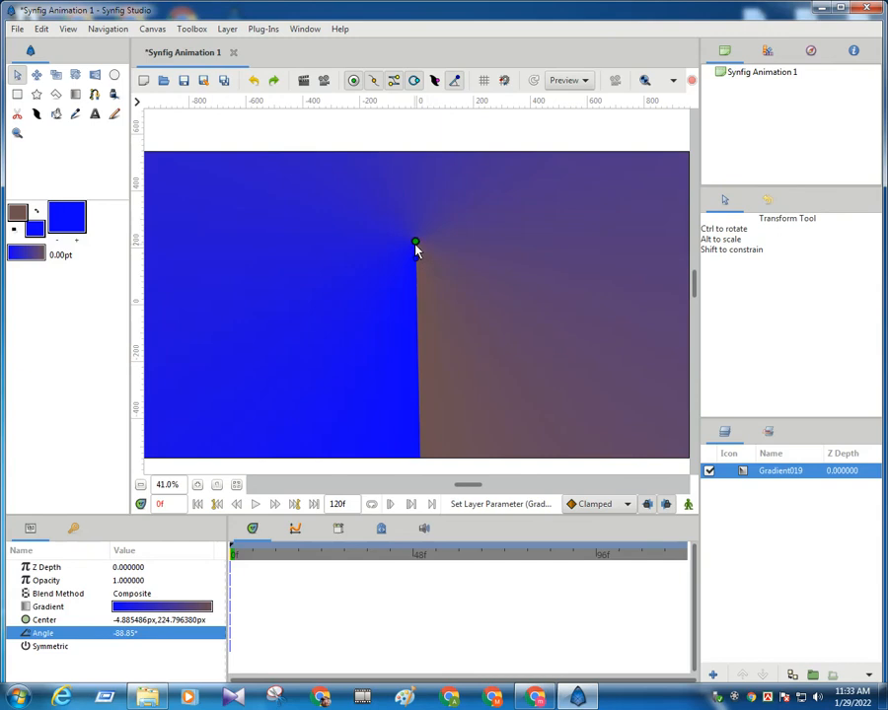
pyautogui.moveTo(418, 250); pyautogui.dragTo(481, 291)
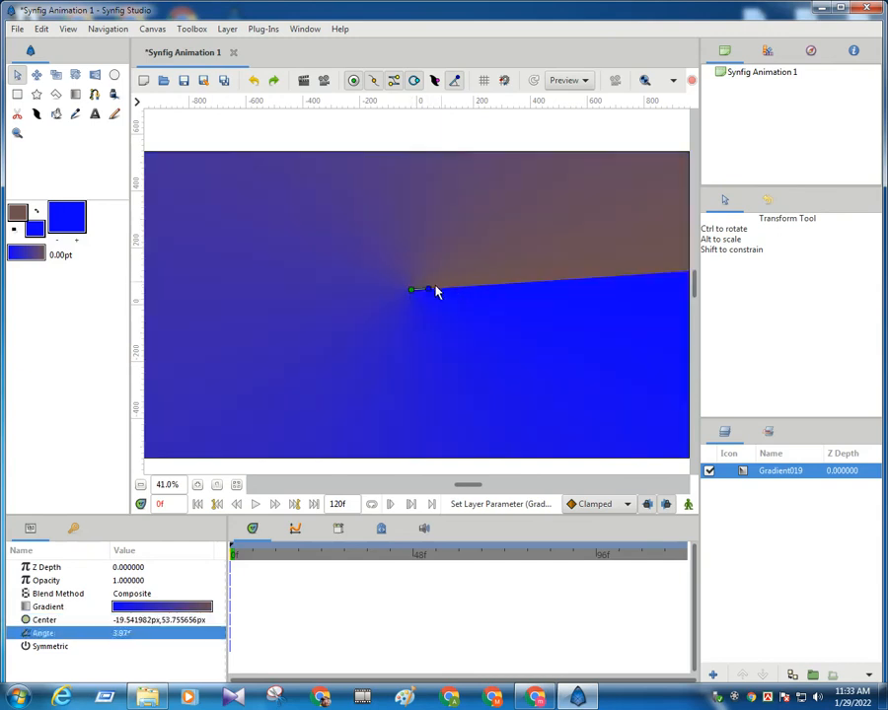
# - Sweep the conical gradient's edge around its centre, through about 93° and 240° towards a full turn
pyautogui.moveTo(418, 261); pyautogui.dragTo(418, 269)
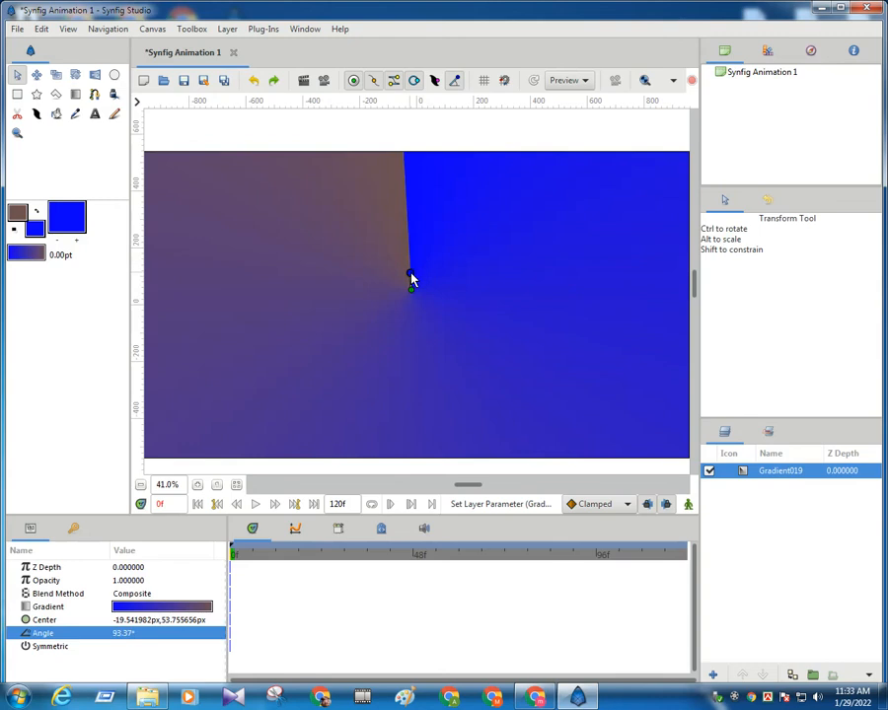
pyautogui.moveTo(364, 299); pyautogui.dragTo(385, 348)
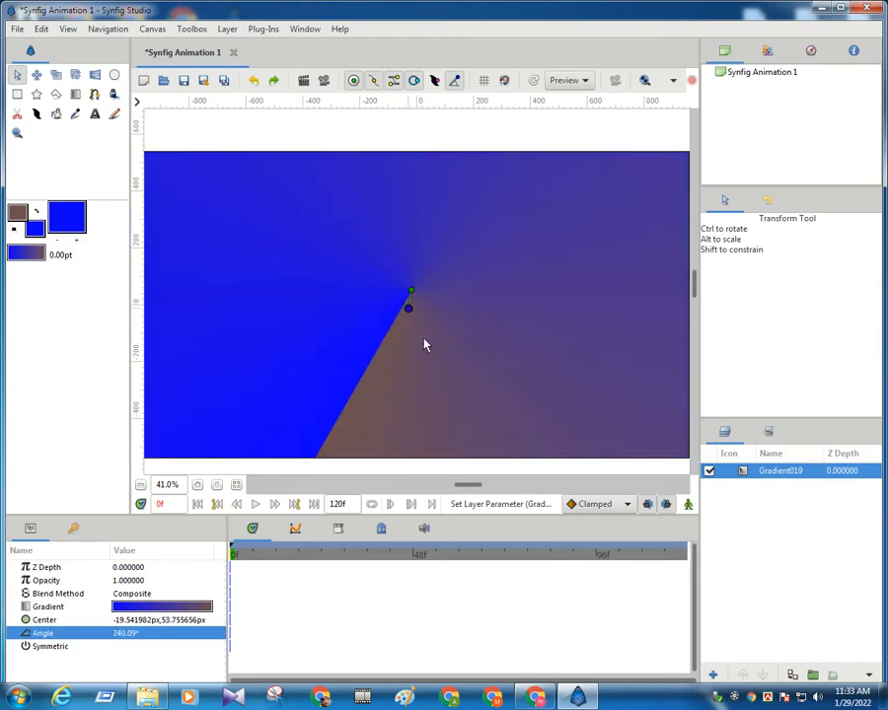
pyautogui.moveTo(440, 372); pyautogui.dragTo(515, 353)
# - Move the conical gradient's centre down to about (-10, -120) px and turn its angle to about 342°
pyautogui.click(411, 292)
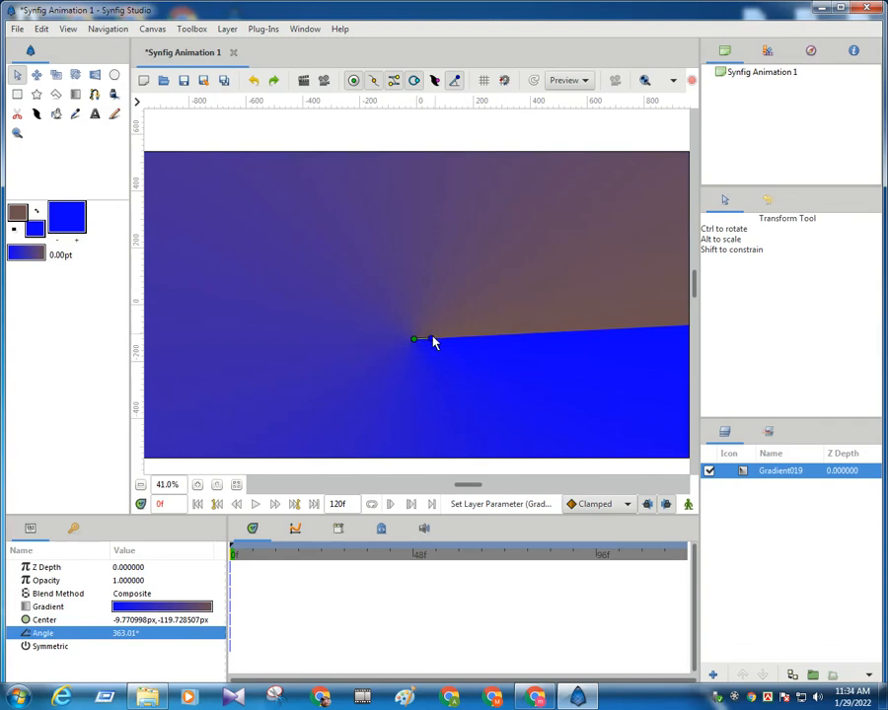
pyautogui.moveTo(432, 341); pyautogui.dragTo(496, 301)
pyautogui.moveTo(428, 333)
pyautogui.mouseDown()
pyautogui.moveTo(460, 358)
pyautogui.moveTo(429, 346)
pyautogui.mouseUp()
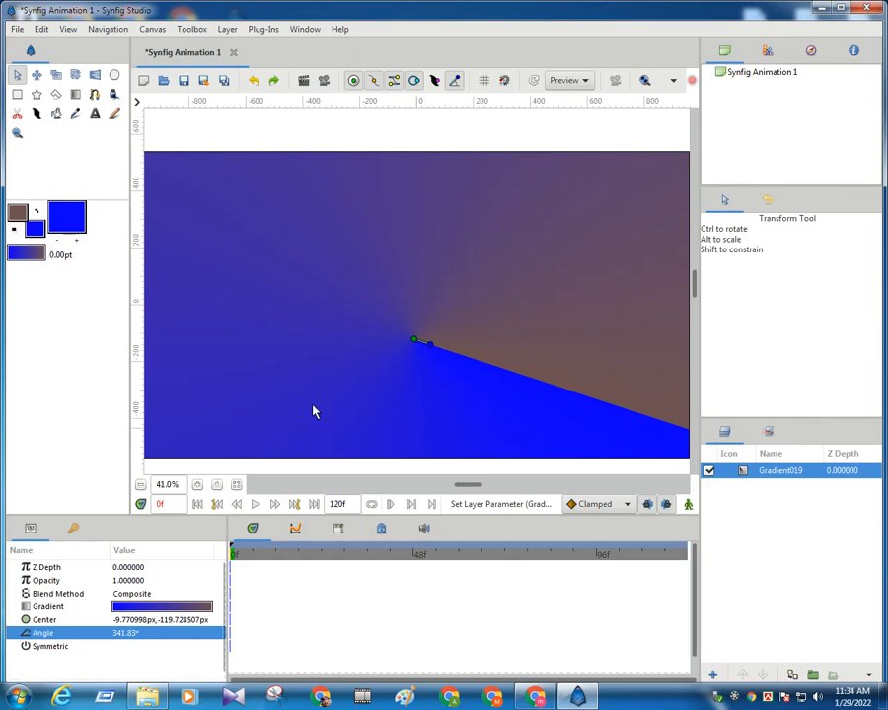
# - Delete the conical gradient layer and draw a spiral gradient centred at about (-20, 237) px with a radius of about 411 px
pyautogui.rightClick(870, 679)
pyautogui.click(802, 604)
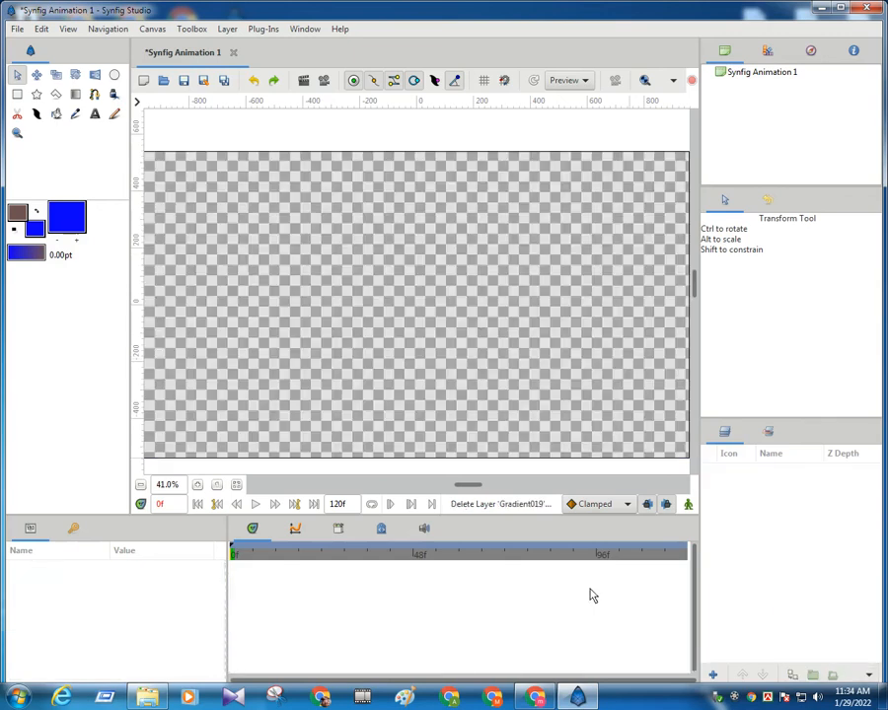
pyautogui.click(76, 94)
pyautogui.click(777, 268)
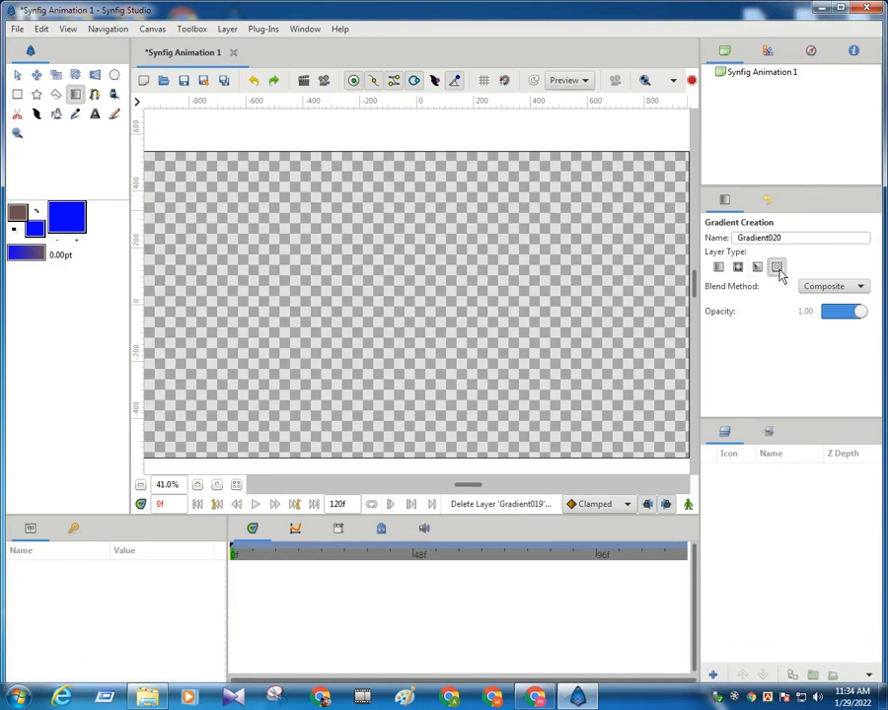
pyautogui.moveTo(413, 243); pyautogui.dragTo(412, 353)
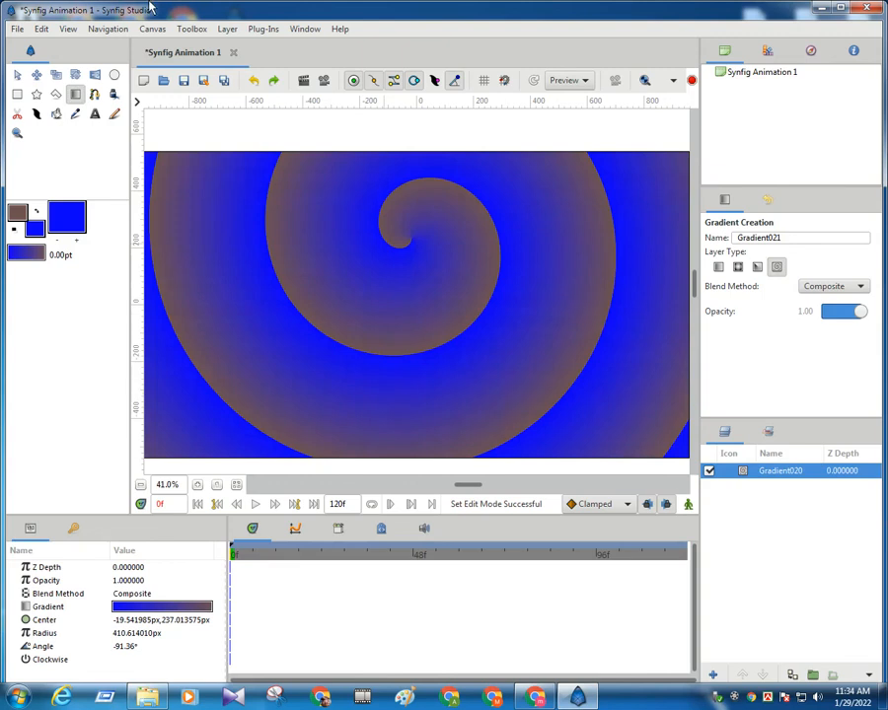
# - Move the spiral gradient's centre to about (-29, 2) px and adjust its rotation angle between about -71° and -82°
pyautogui.click(17, 75)
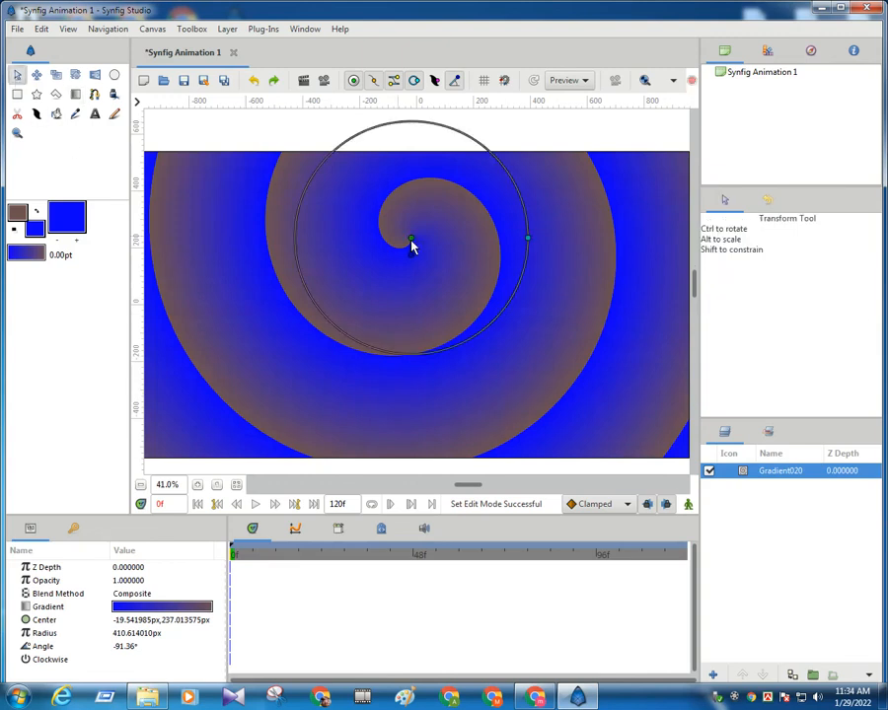
pyautogui.moveTo(412, 241); pyautogui.dragTo(429, 369)
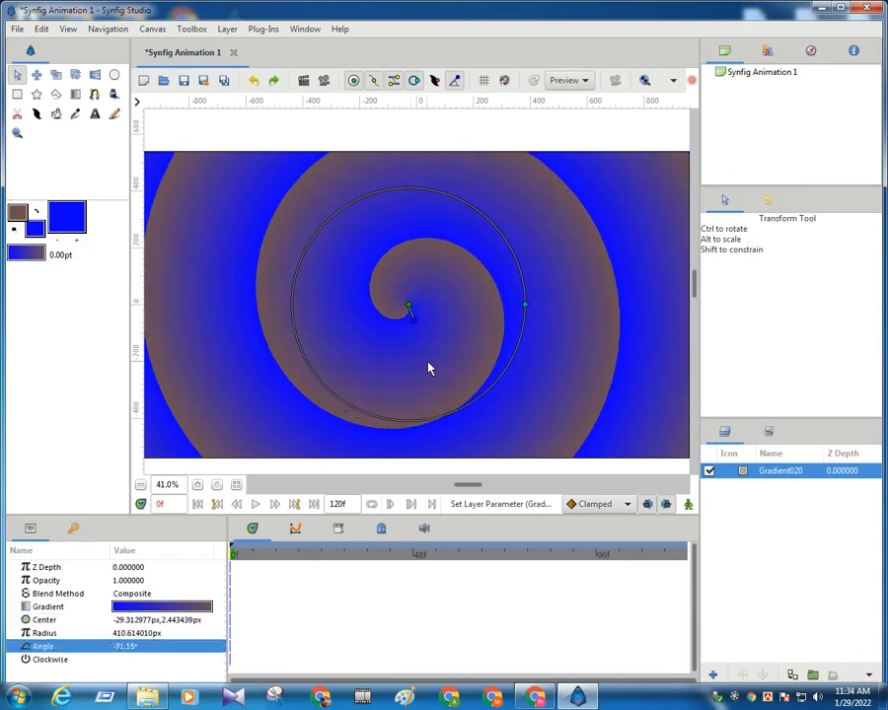
pyautogui.moveTo(422, 320); pyautogui.dragTo(437, 418)
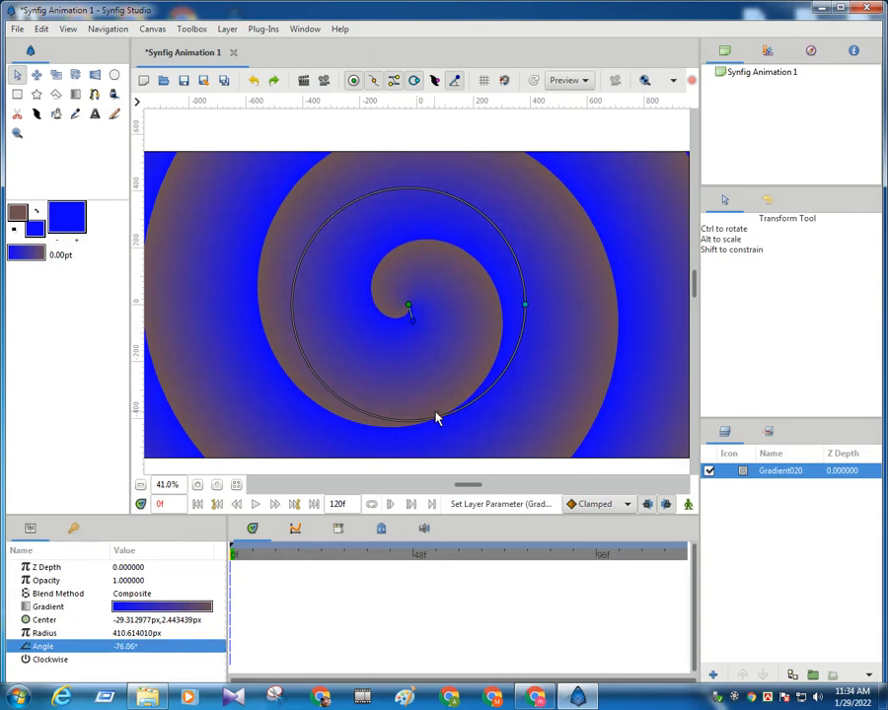
pyautogui.moveTo(416, 327); pyautogui.dragTo(418, 393)
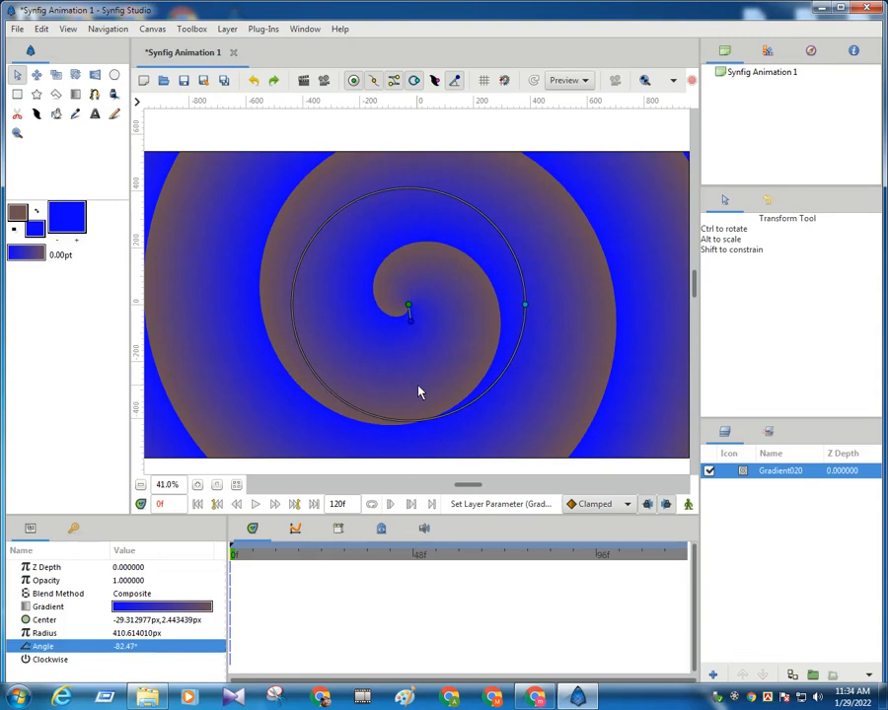
pyautogui.moveTo(414, 327); pyautogui.dragTo(419, 367)
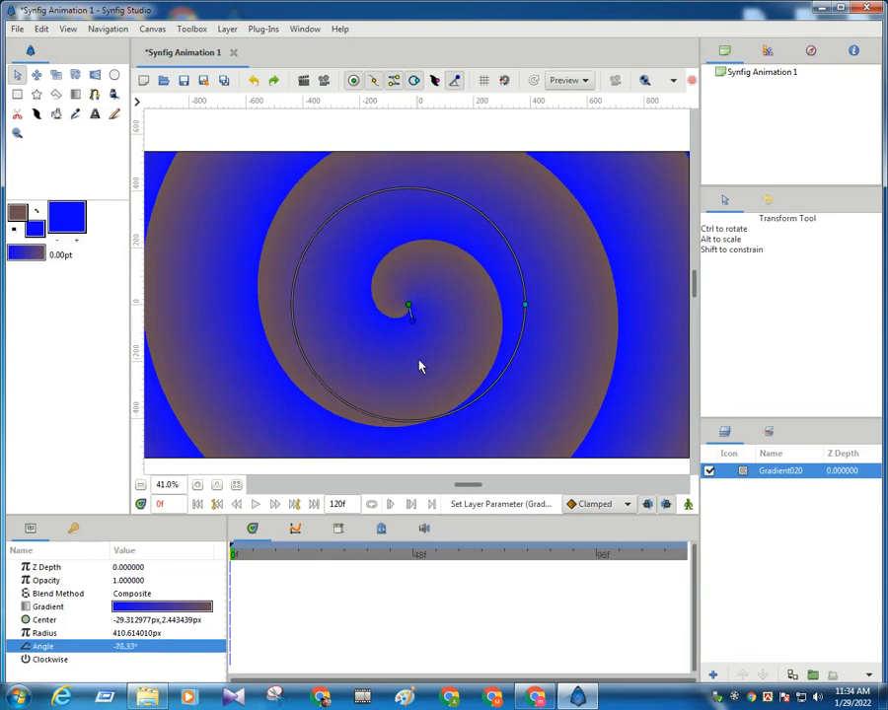
# - Reduce the spiral gradient's radius to about 342 px and turn its angle to about -70°
pyautogui.moveTo(526, 309); pyautogui.dragTo(506, 306)
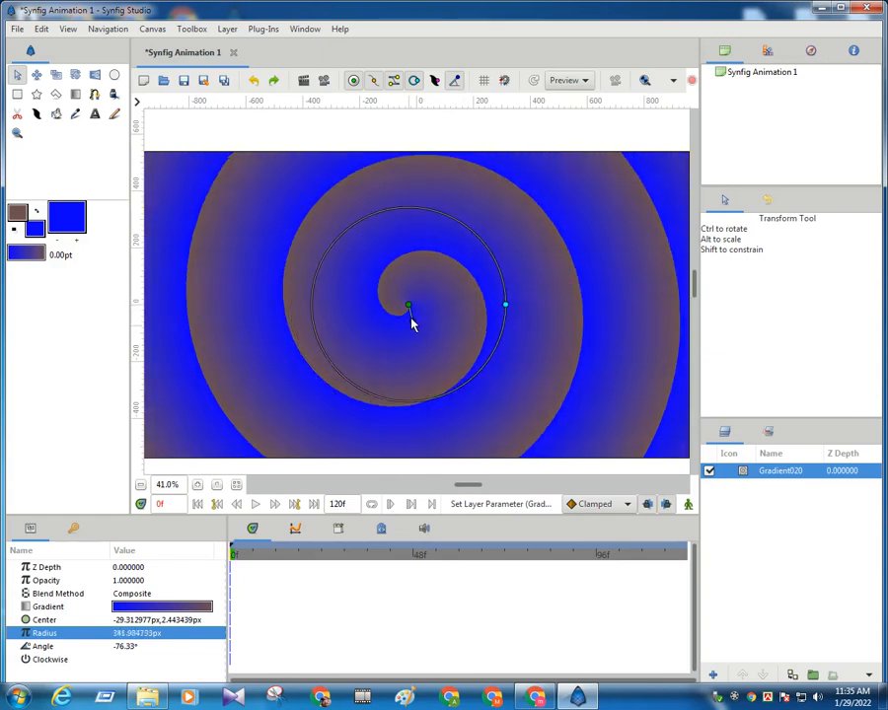
pyautogui.moveTo(411, 317); pyautogui.dragTo(416, 335)
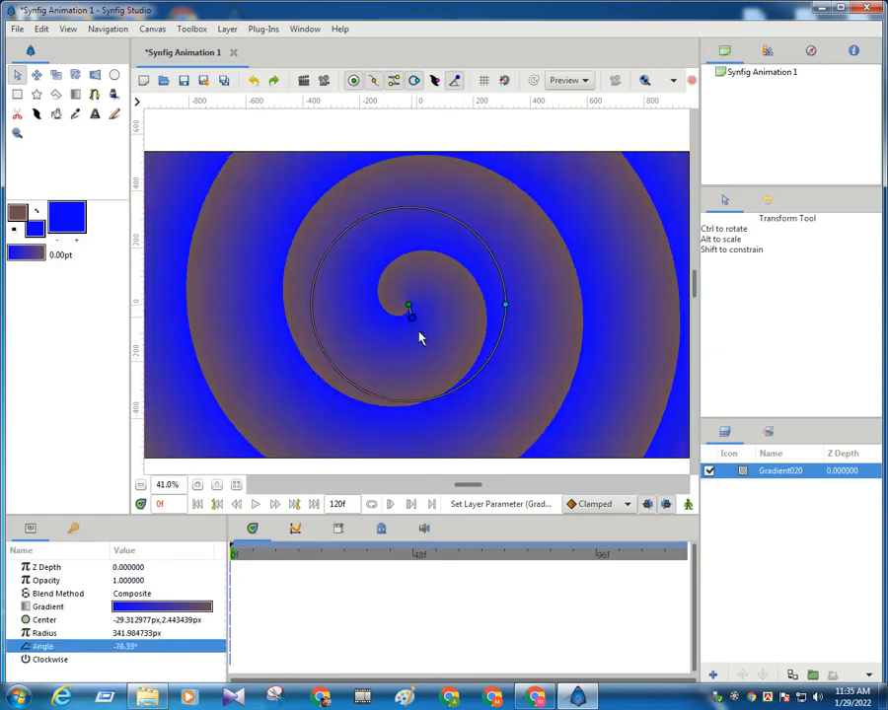
# - Change the blue start colour of the spiral layer's gradient to pinkish red #FF0061
pyautogui.doubleClick(155, 608)
pyautogui.click(47, 173)
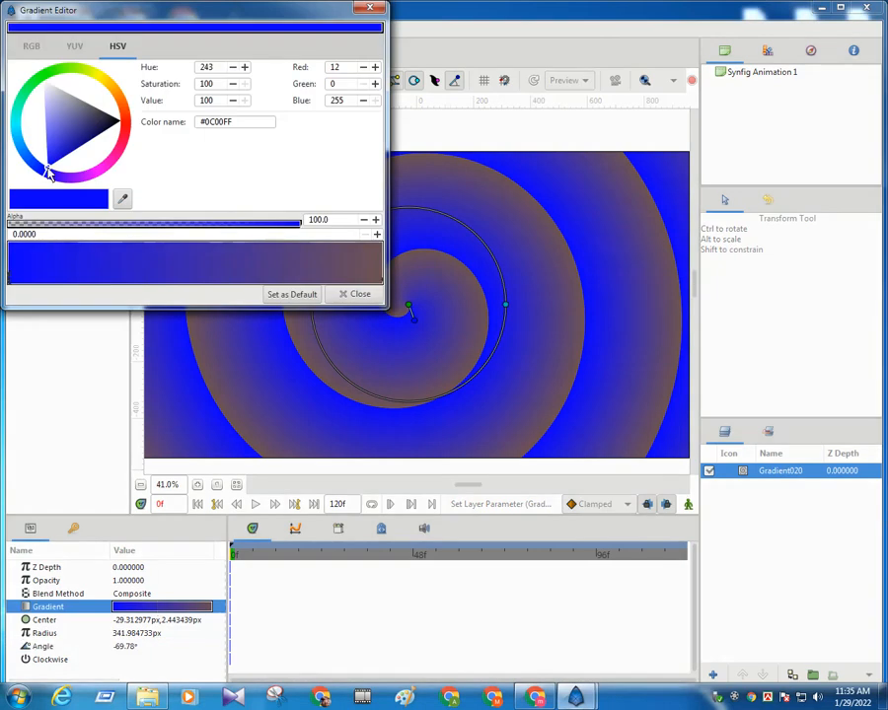
pyautogui.click(126, 138)
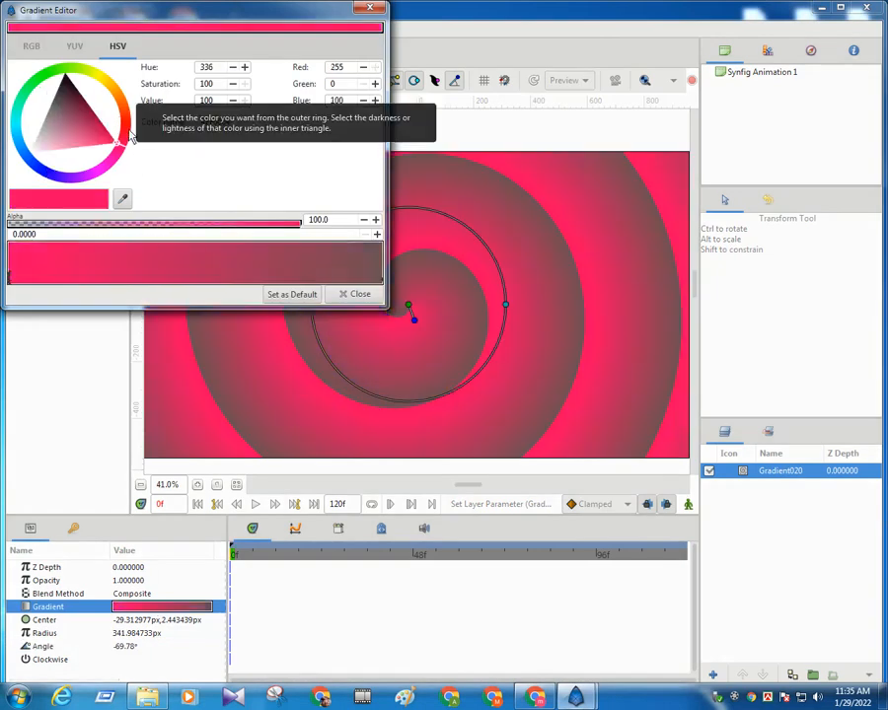
pyautogui.click(127, 141)
pyautogui.click(126, 135)
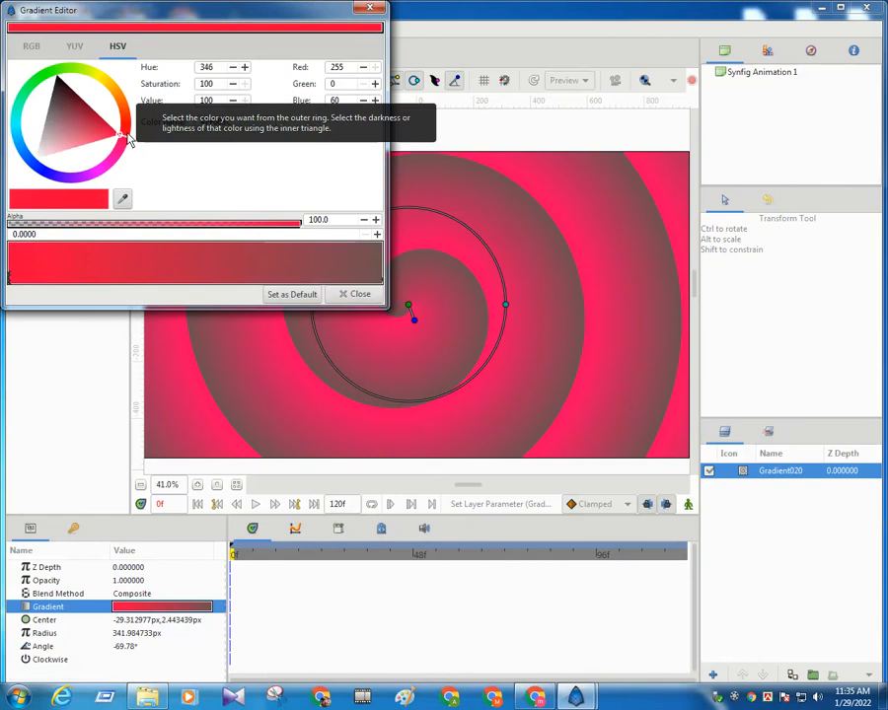
pyautogui.click(127, 130)
pyautogui.moveTo(127, 134)
pyautogui.mouseDown()
pyautogui.moveTo(116, 135)
pyautogui.moveTo(124, 115)
pyautogui.moveTo(114, 89)
pyautogui.moveTo(122, 112)
pyautogui.mouseUp()
pyautogui.click(109, 144)
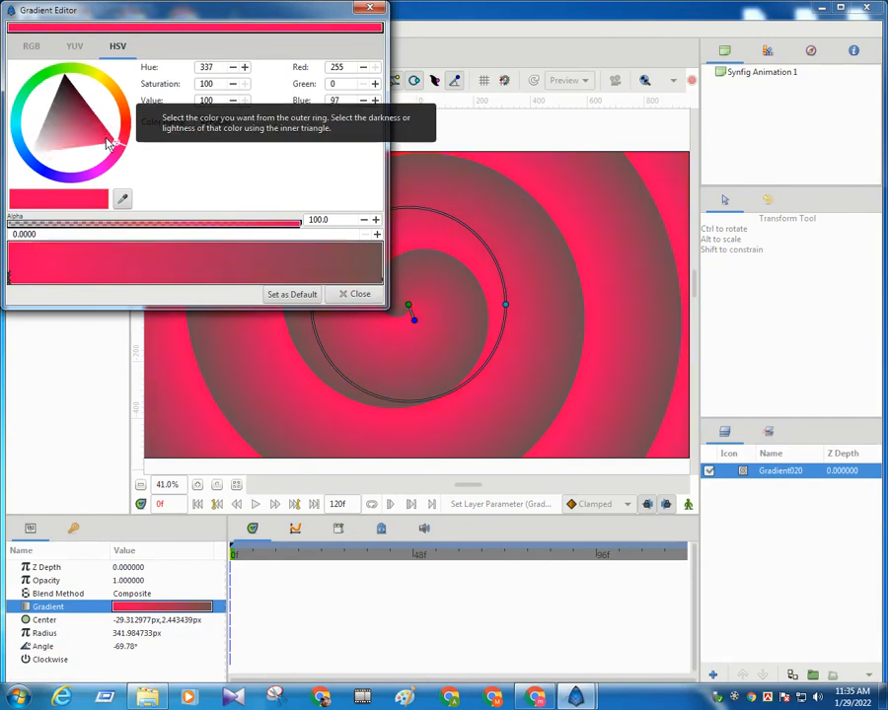
pyautogui.click(352, 294)
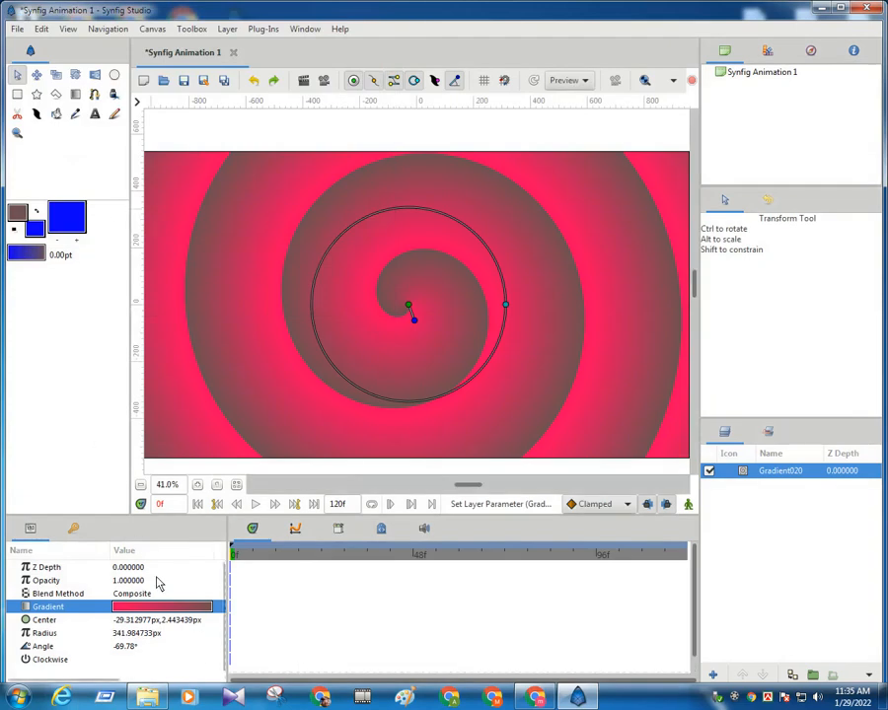
# - Set the start colour of the spiral layer's gradient to violet-blue #4500FF
pyautogui.click(23, 254)
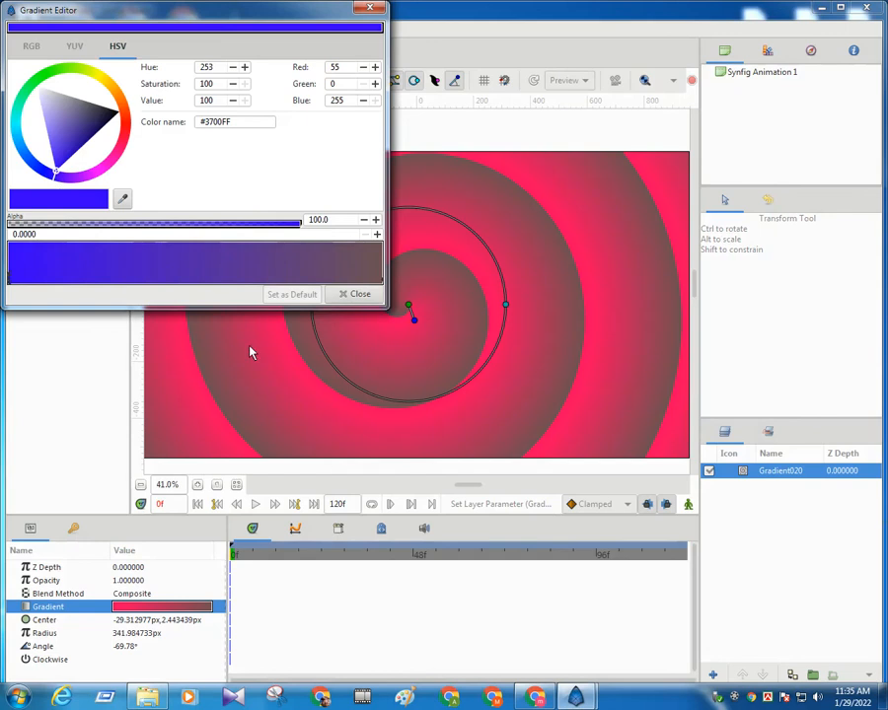
pyautogui.click(357, 295)
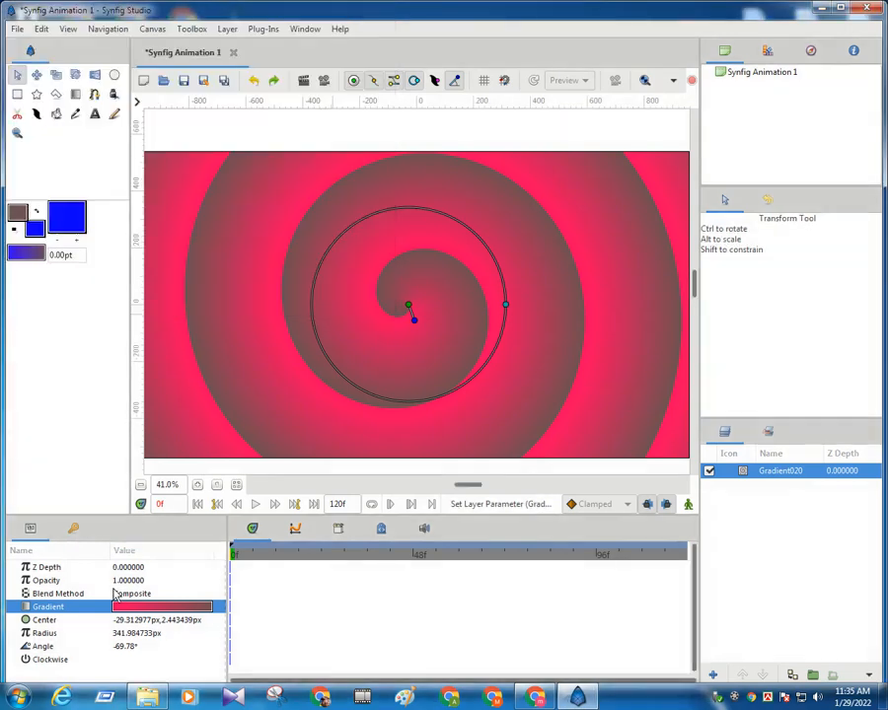
pyautogui.doubleClick(146, 608)
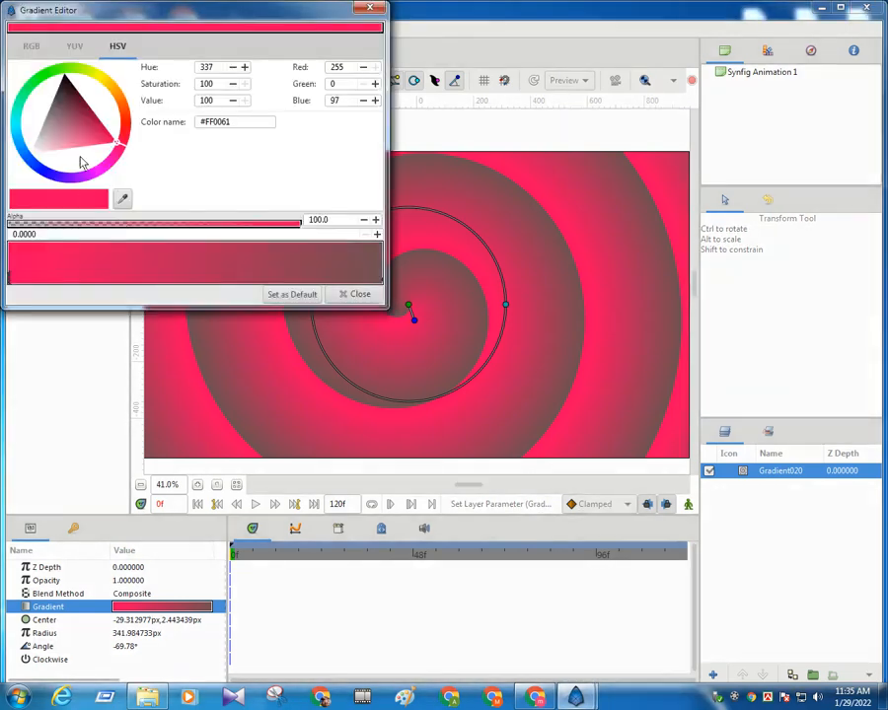
pyautogui.moveTo(119, 143)
pyautogui.mouseDown()
pyautogui.moveTo(51, 192)
pyautogui.moveTo(60, 177)
pyautogui.mouseUp()
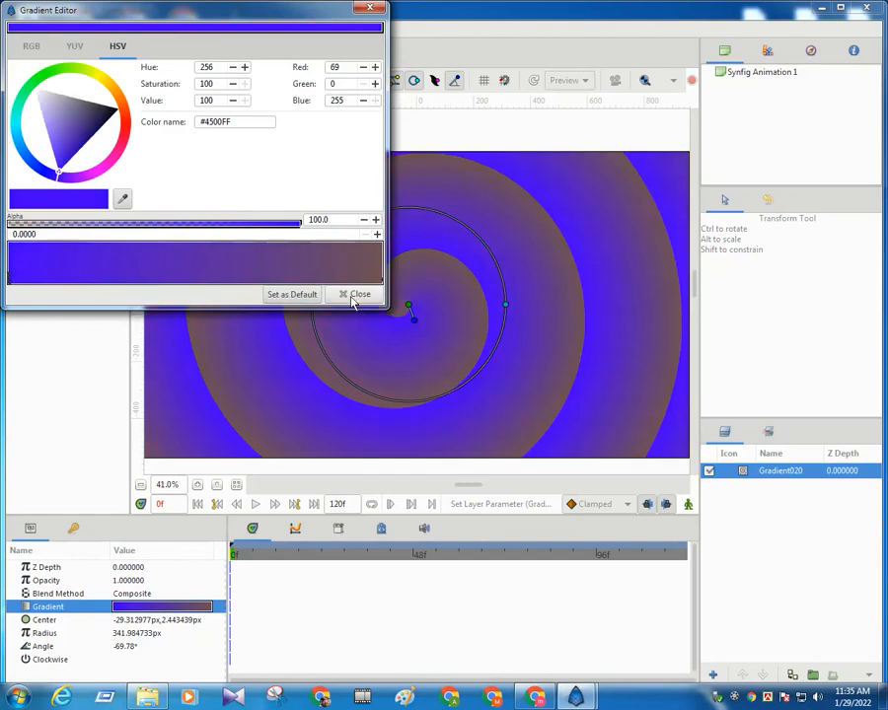
pyautogui.click(347, 296)
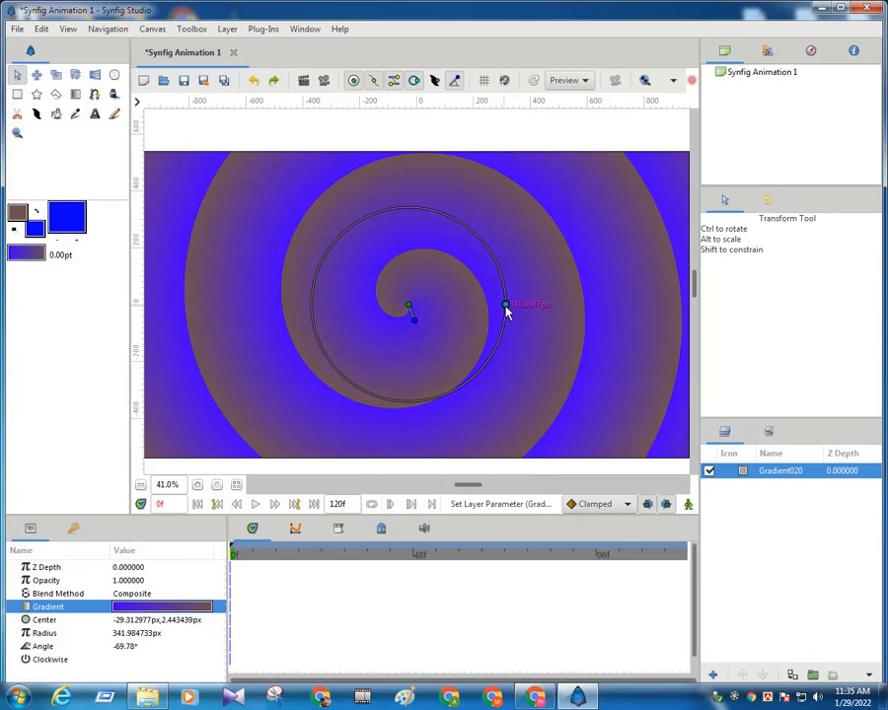
# - Move the spiral gradient's centre to about (-42, -24) px, with a radius of about 357 px and an angle of about 118°
pyautogui.moveTo(505, 307); pyautogui.dragTo(493, 335)
pyautogui.moveTo(410, 305); pyautogui.dragTo(452, 371)
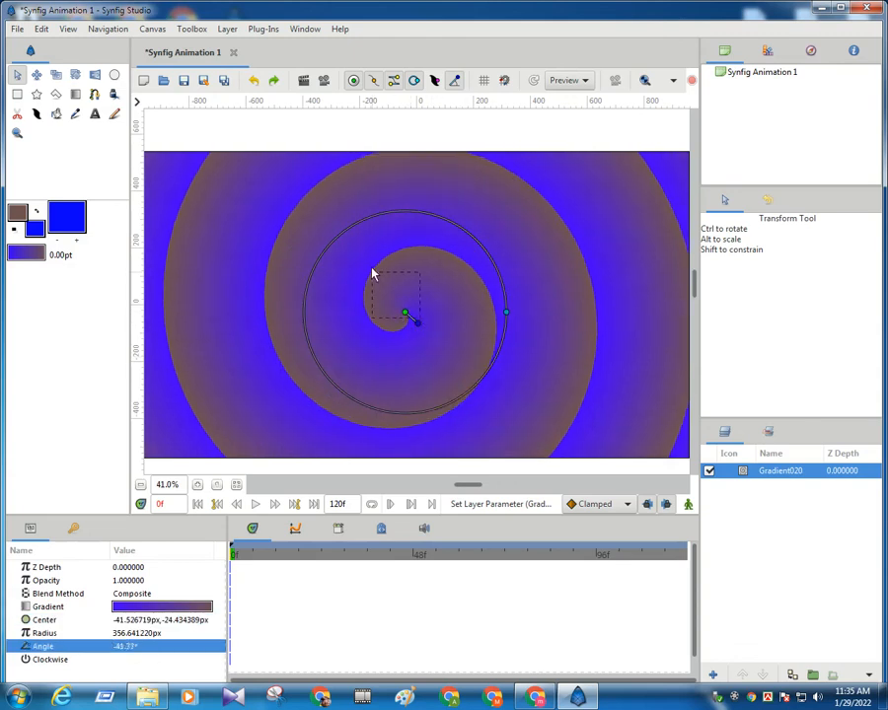
pyautogui.moveTo(420, 333); pyautogui.dragTo(395, 298)
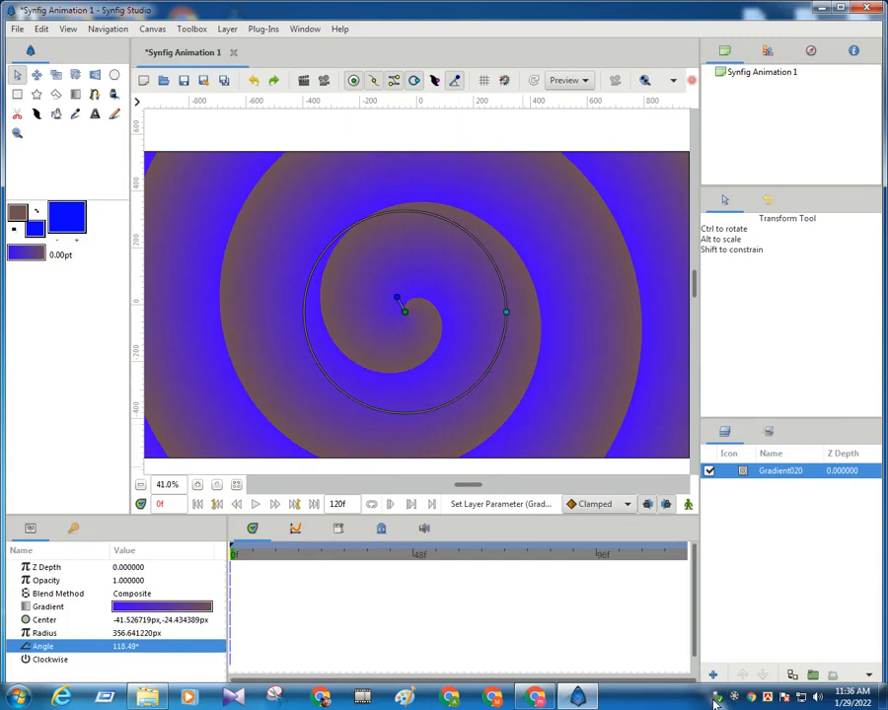
pyautogui.click(732, 697)
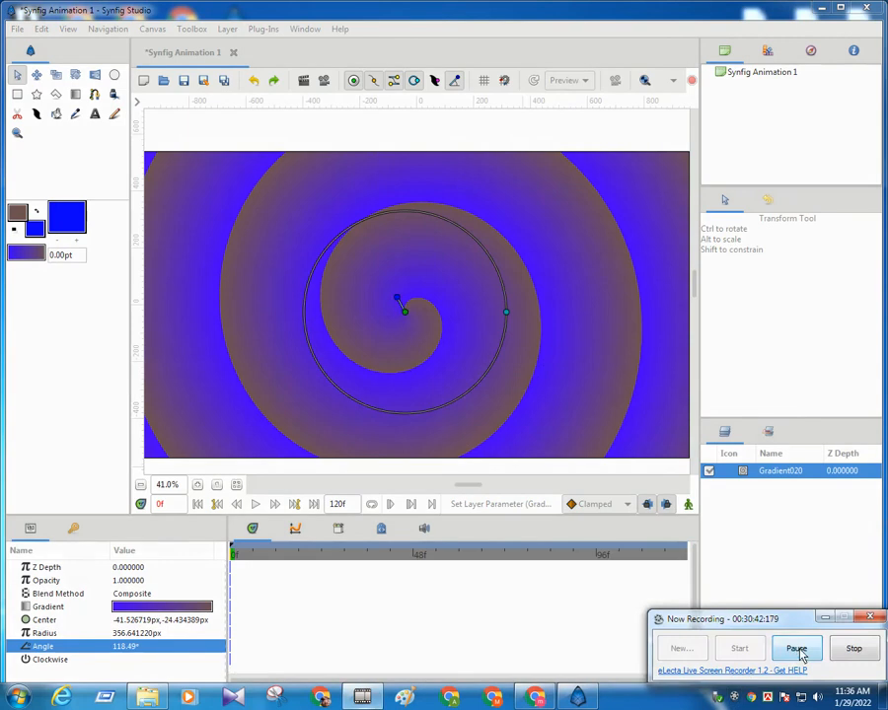
pyautogui.click(795, 648)
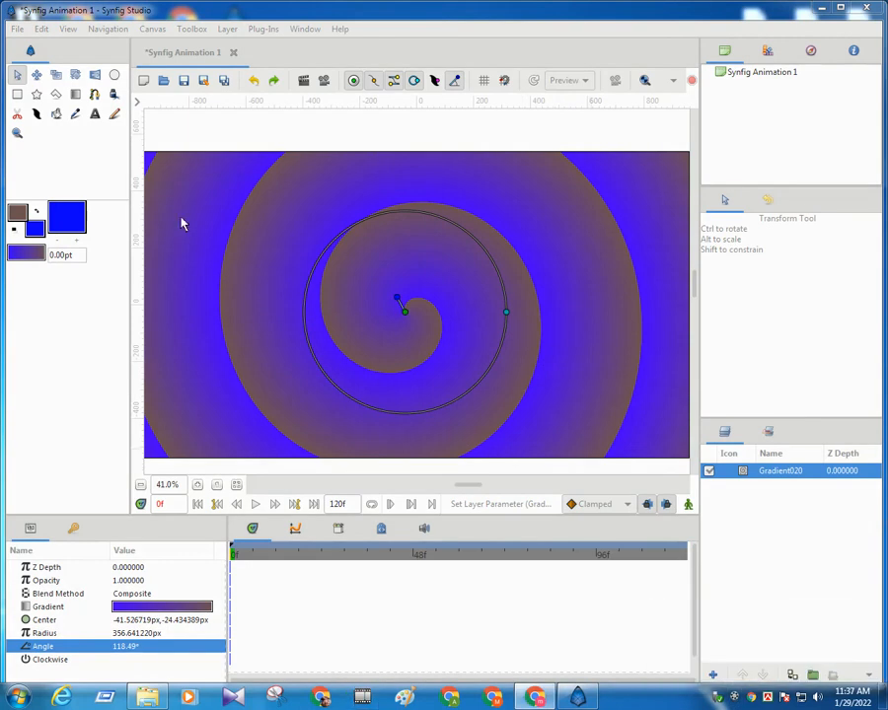
# - Delete the spiral gradient layer and start the Spline tool with the outline layer type
pyautogui.click(866, 679)
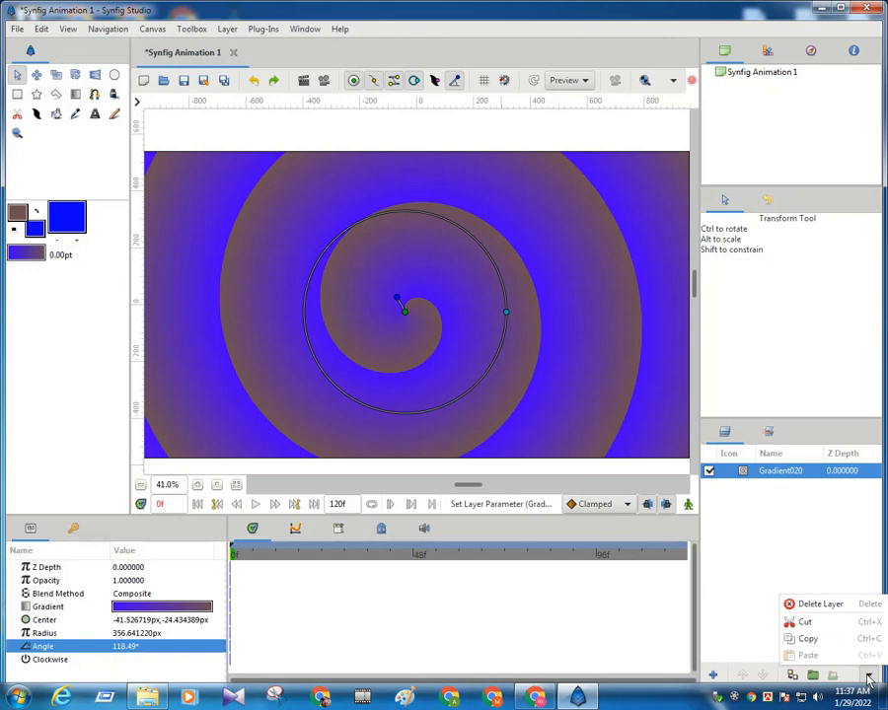
pyautogui.click(841, 606)
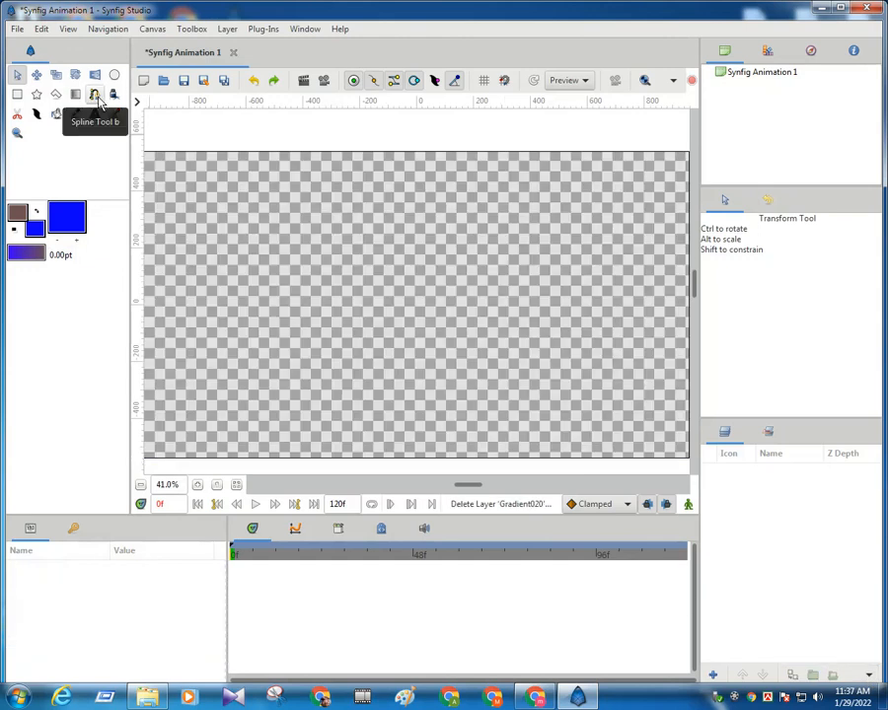
pyautogui.click(96, 95)
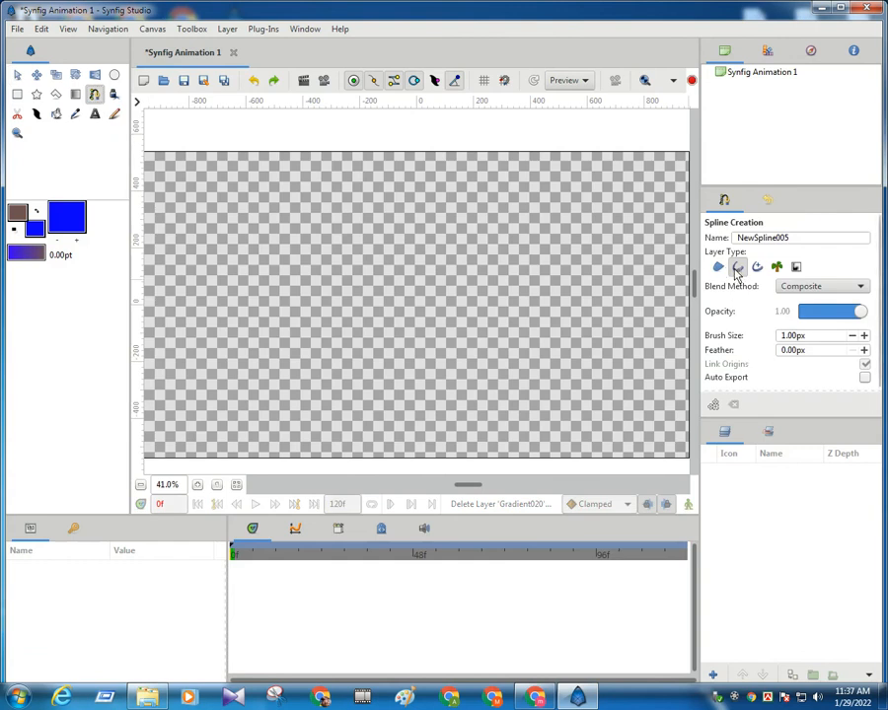
# - Draw a seven-vertex spline around the canvas middle, with straight upper and lower edges and curved vertices at the two side ends
pyautogui.click(255, 221)
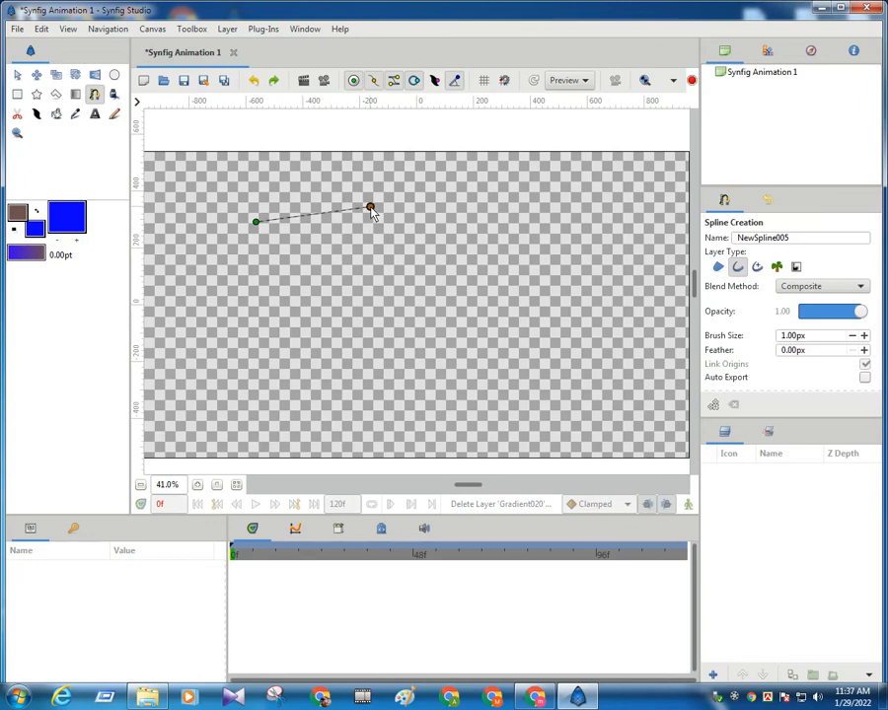
pyautogui.click(369, 207)
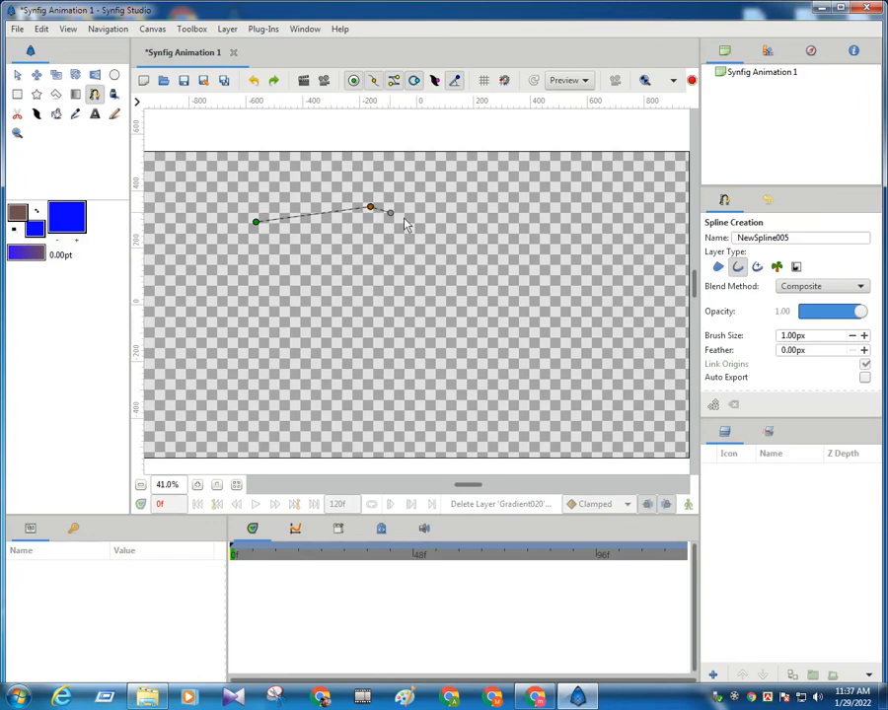
pyautogui.click(474, 247)
pyautogui.moveTo(508, 285); pyautogui.dragTo(446, 393)
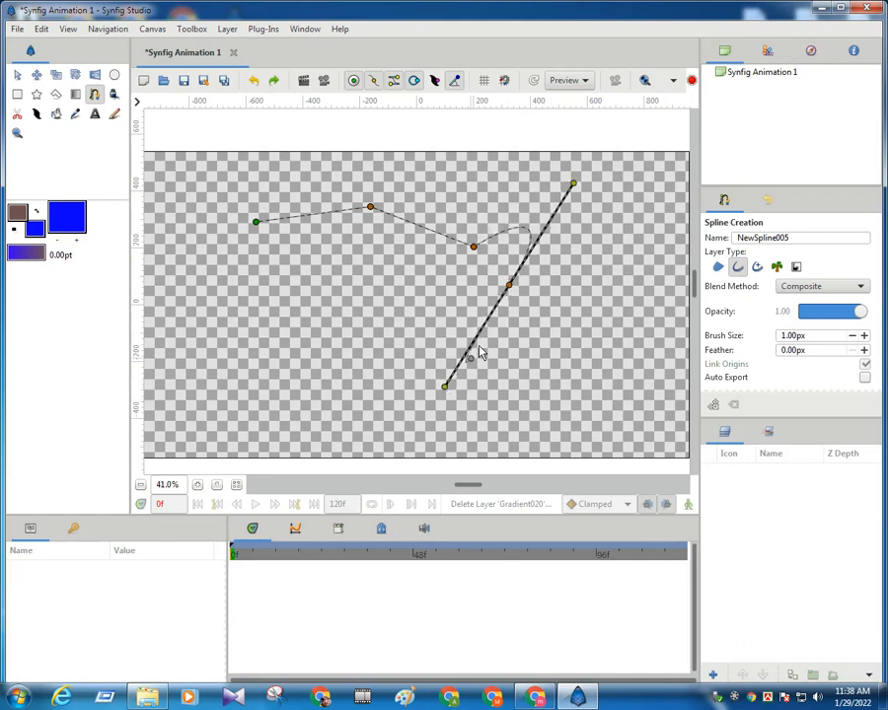
pyautogui.click(384, 365)
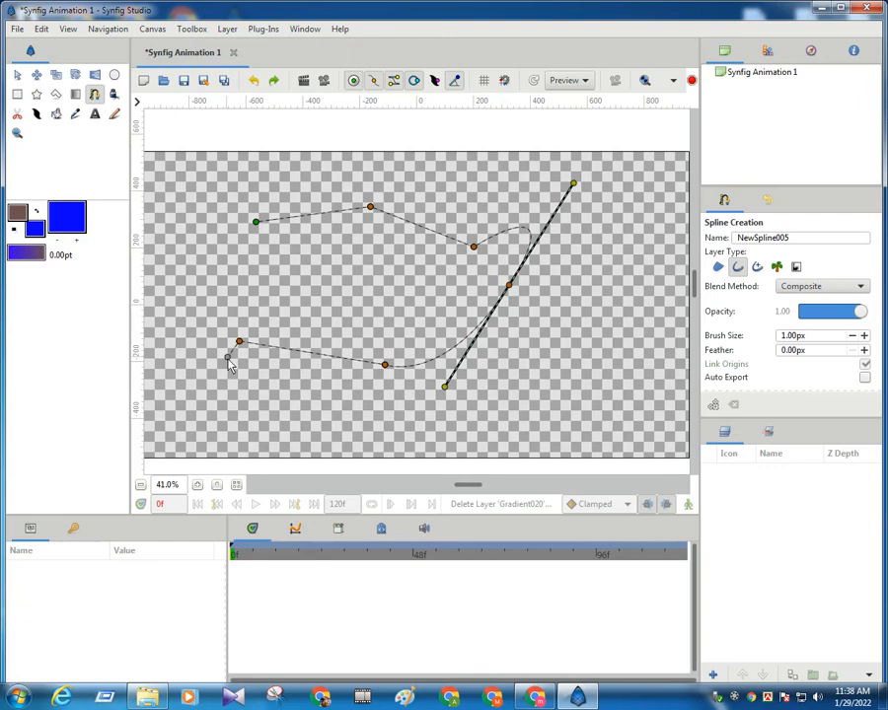
pyautogui.moveTo(215, 322); pyautogui.dragTo(233, 286)
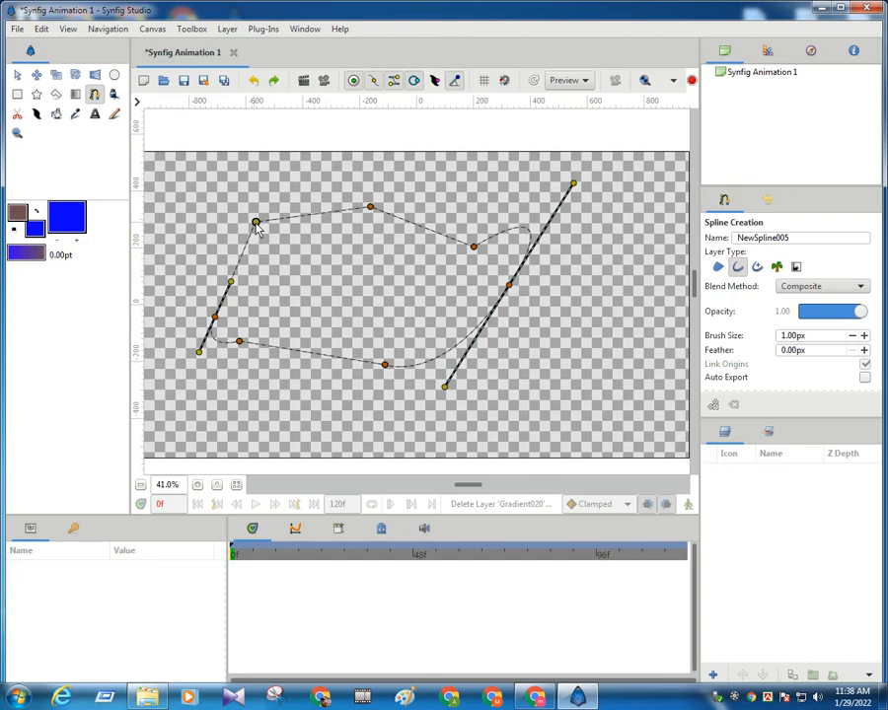
# - Loop the spline at its first vertex and finish it as an outline layer
pyautogui.rightClick(230, 284)
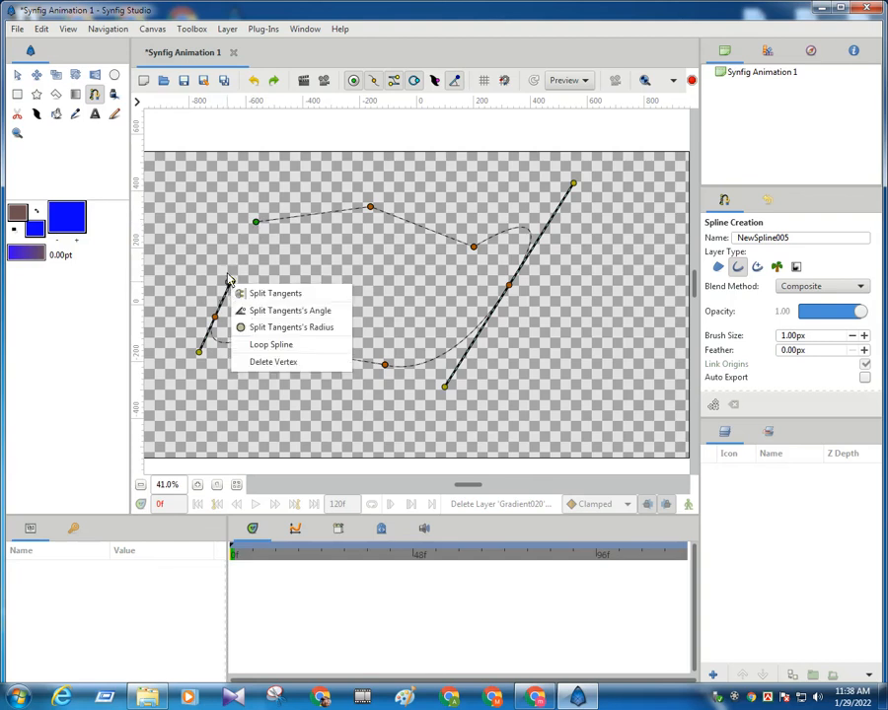
pyautogui.click(255, 225)
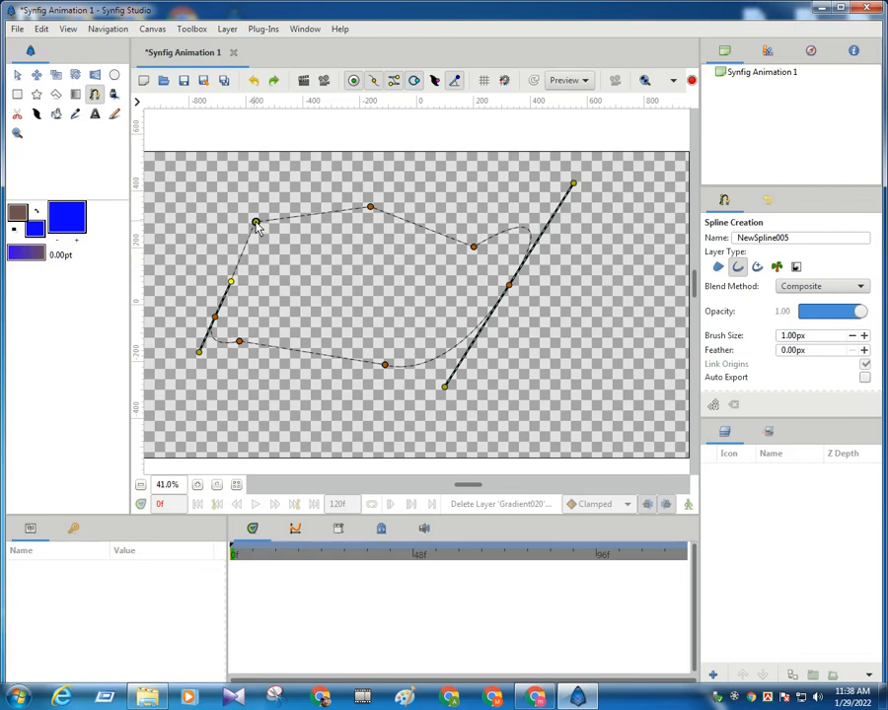
pyautogui.rightClick(257, 224)
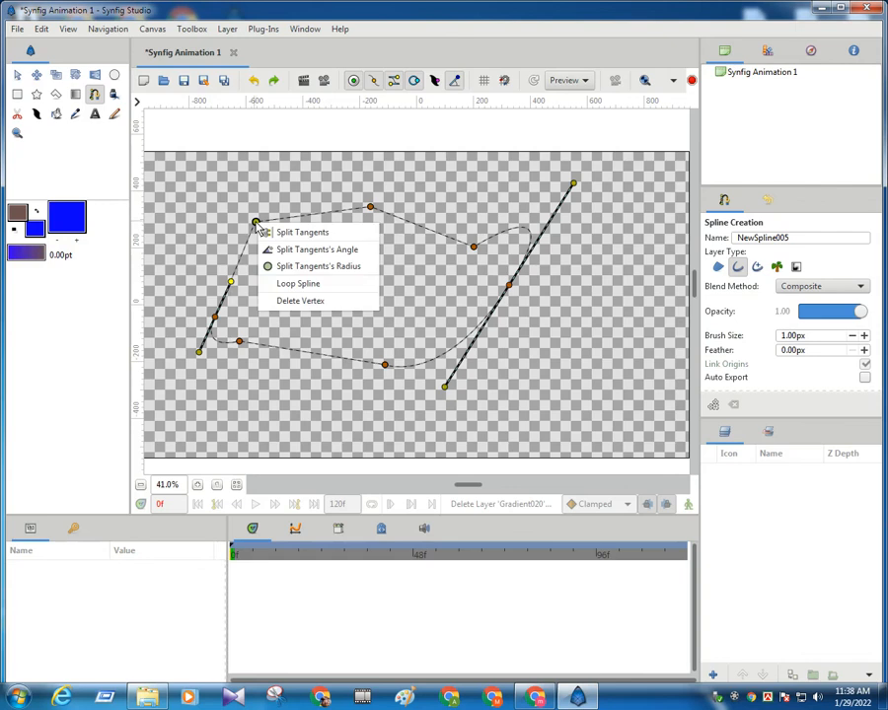
pyautogui.click(293, 285)
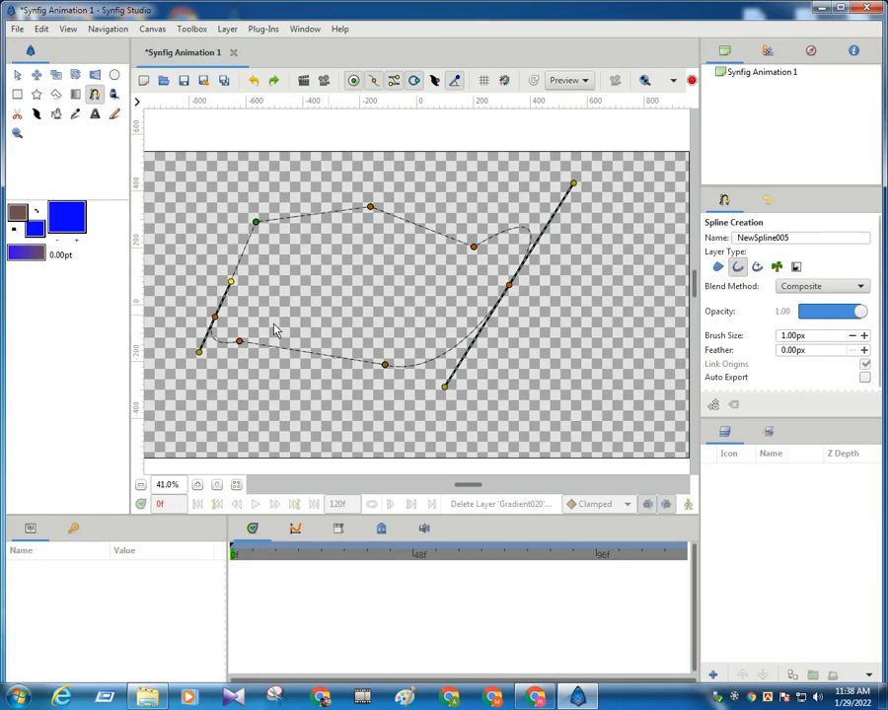
pyautogui.click(16, 74)
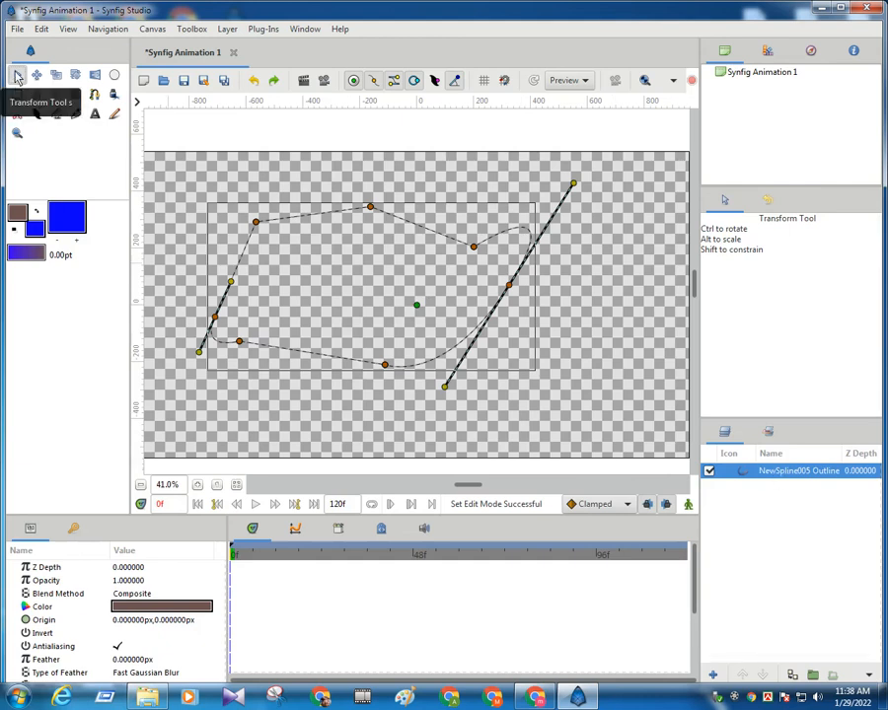
# - Make a region from the spline outline layer and set the region's colour to red #FF0027
pyautogui.rightClick(759, 474)
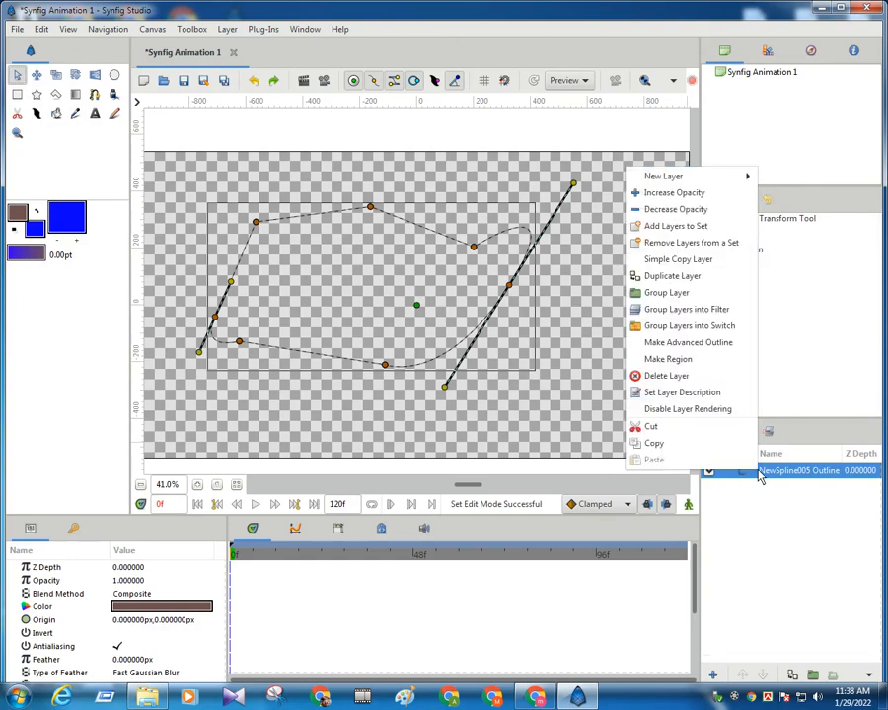
pyautogui.click(667, 360)
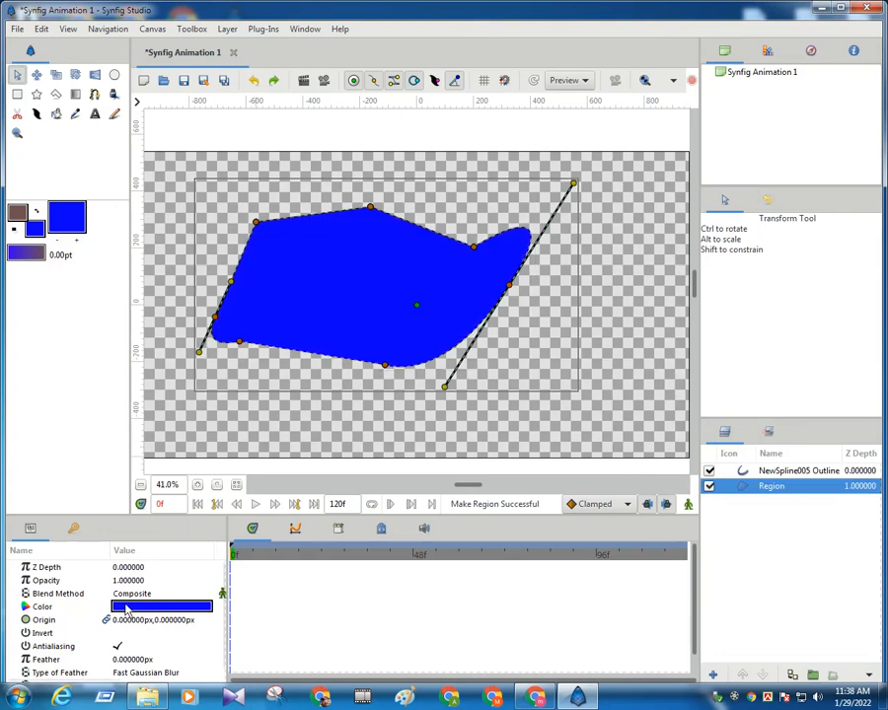
pyautogui.doubleClick(158, 607)
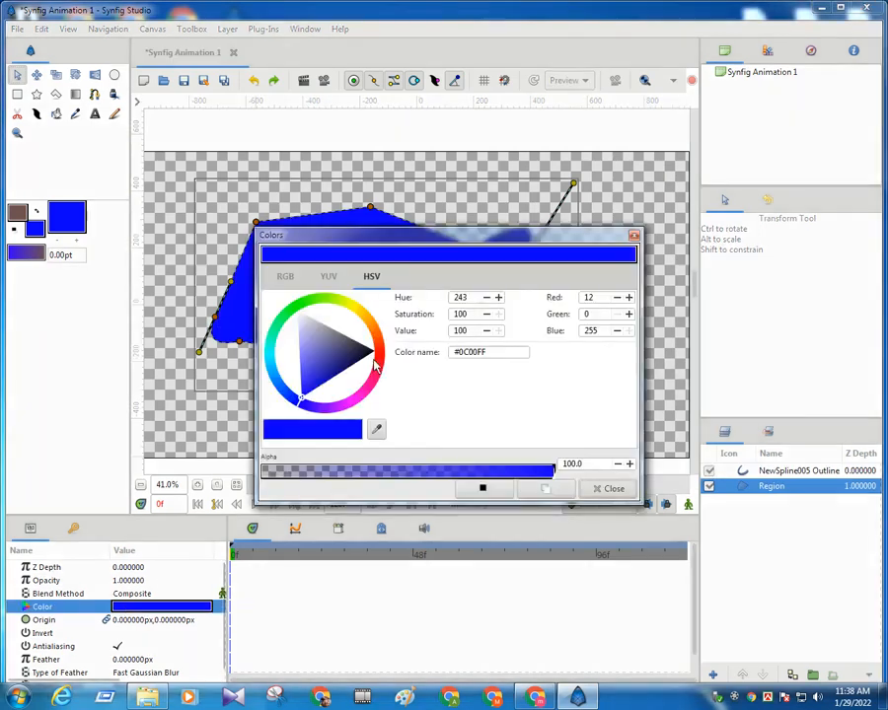
pyautogui.click(377, 361)
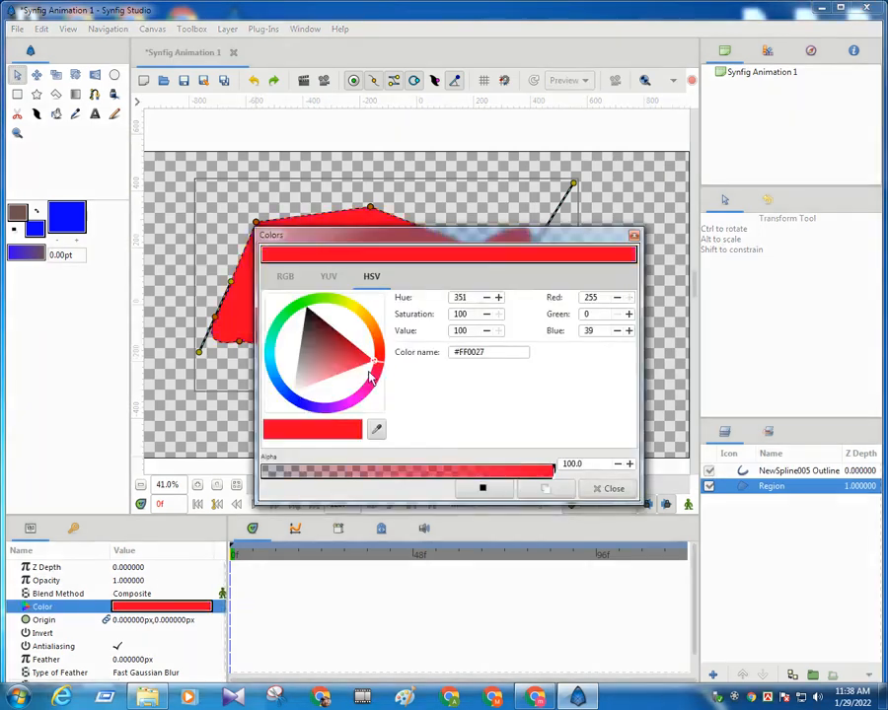
pyautogui.click(612, 490)
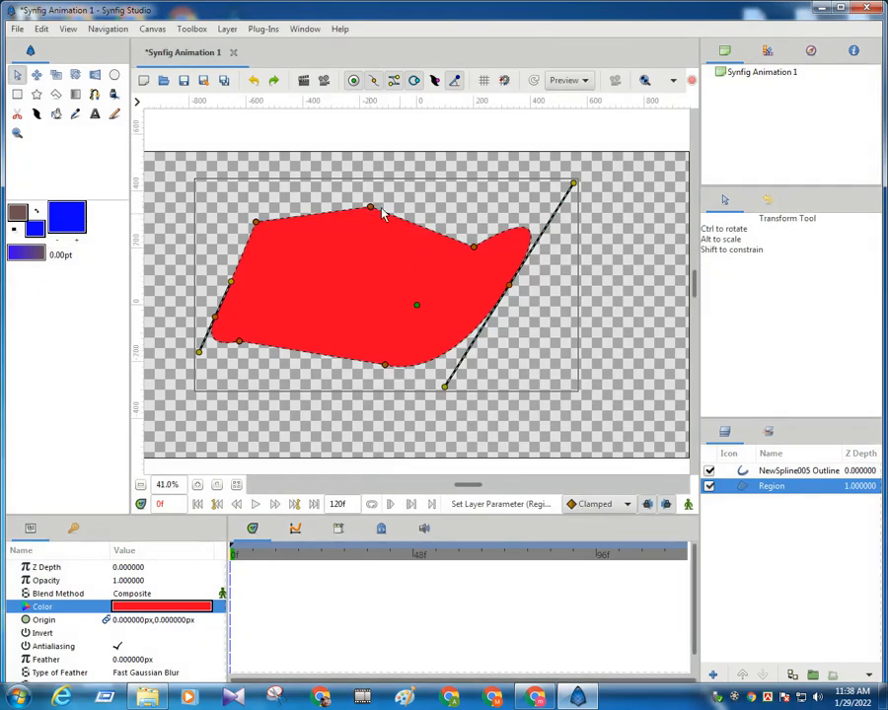
# - Reshape the red region by pulling its upper and lower vertices inward, moving the right-end vertex outward and down, and adjusting its tangent
pyautogui.moveTo(370, 212); pyautogui.dragTo(364, 236)
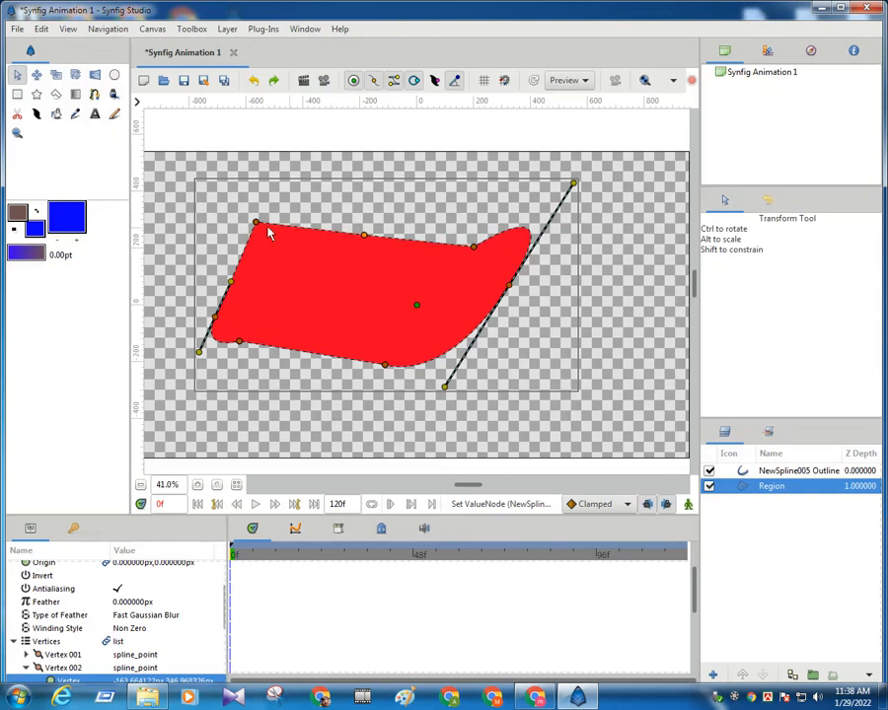
pyautogui.moveTo(257, 223); pyautogui.dragTo(277, 258)
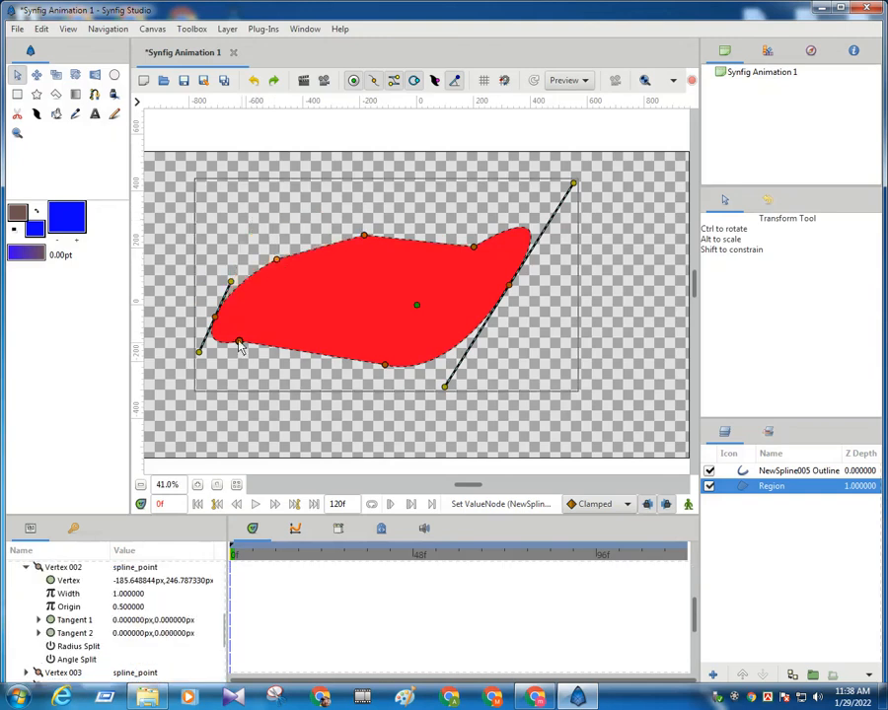
pyautogui.moveTo(239, 344); pyautogui.dragTo(292, 342)
pyautogui.moveTo(386, 365); pyautogui.dragTo(383, 354)
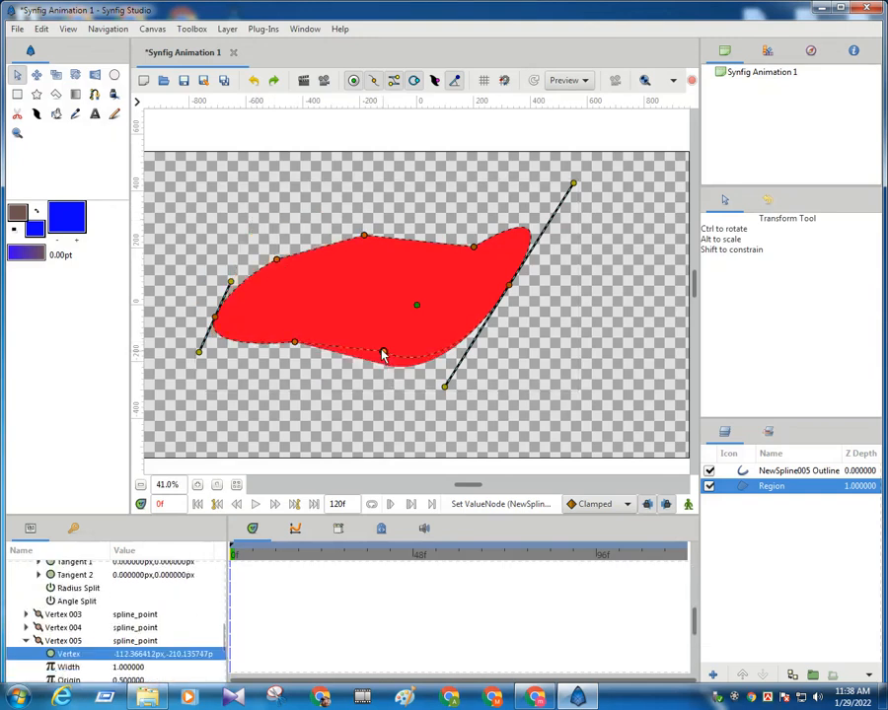
pyautogui.moveTo(510, 287); pyautogui.dragTo(553, 341)
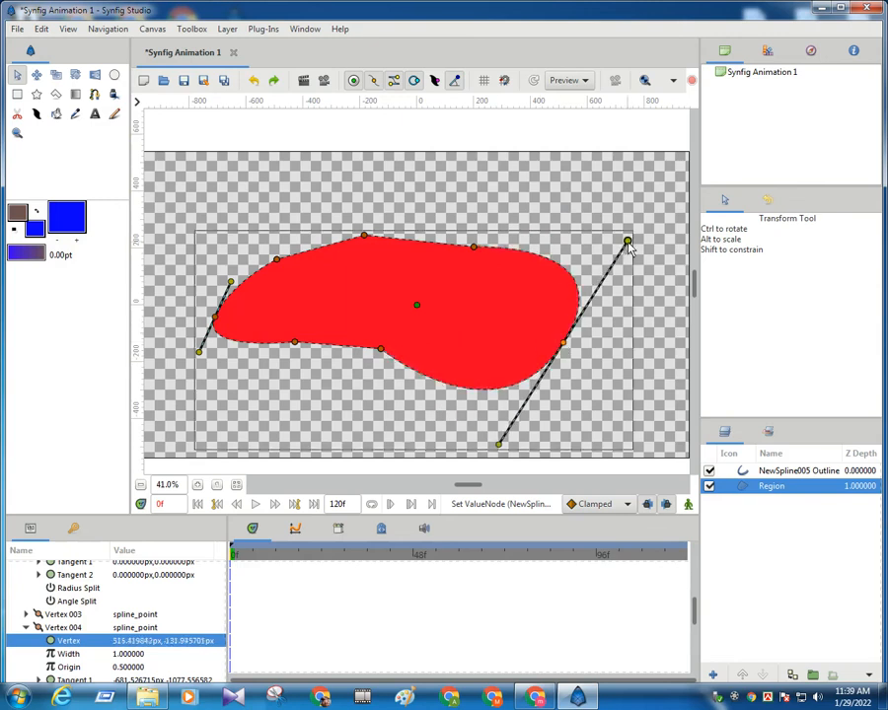
pyautogui.moveTo(628, 242); pyautogui.dragTo(595, 234)
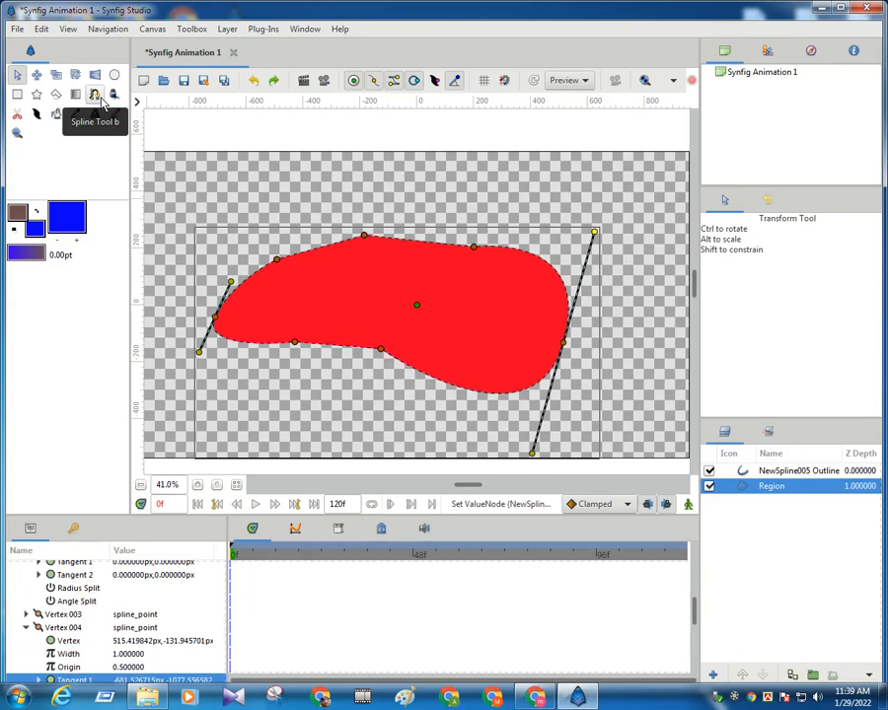
# - Raise the region's upper middle vertex, move the upper-left and left-end vertices outward, and tilt the left-end tangent
pyautogui.moveTo(363, 238); pyautogui.dragTo(349, 206)
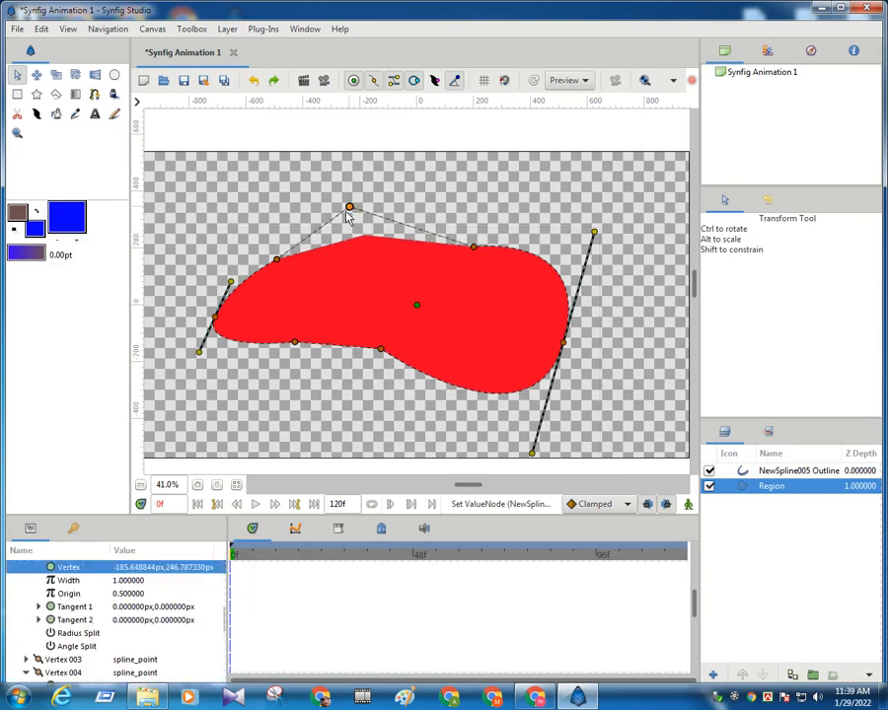
pyautogui.click(276, 260)
pyautogui.moveTo(276, 261); pyautogui.dragTo(200, 220)
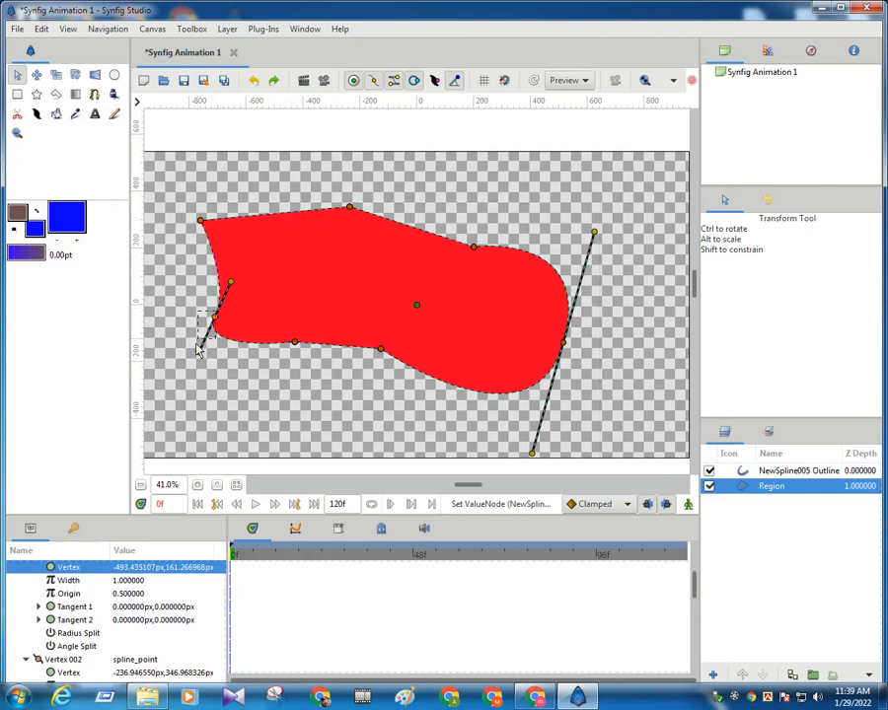
pyautogui.moveTo(215, 318); pyautogui.dragTo(200, 373)
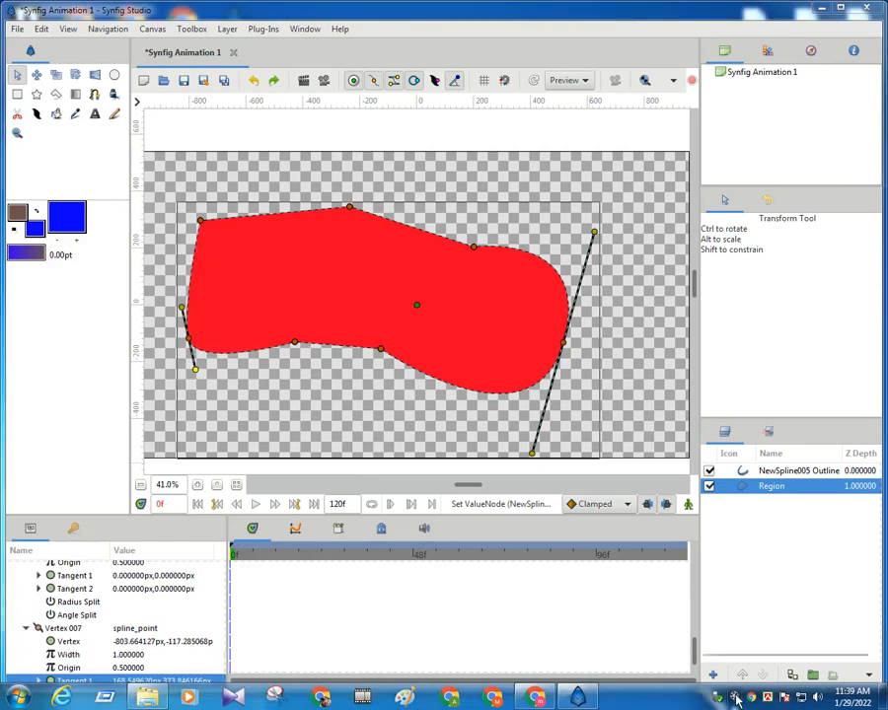
pyautogui.click(725, 699)
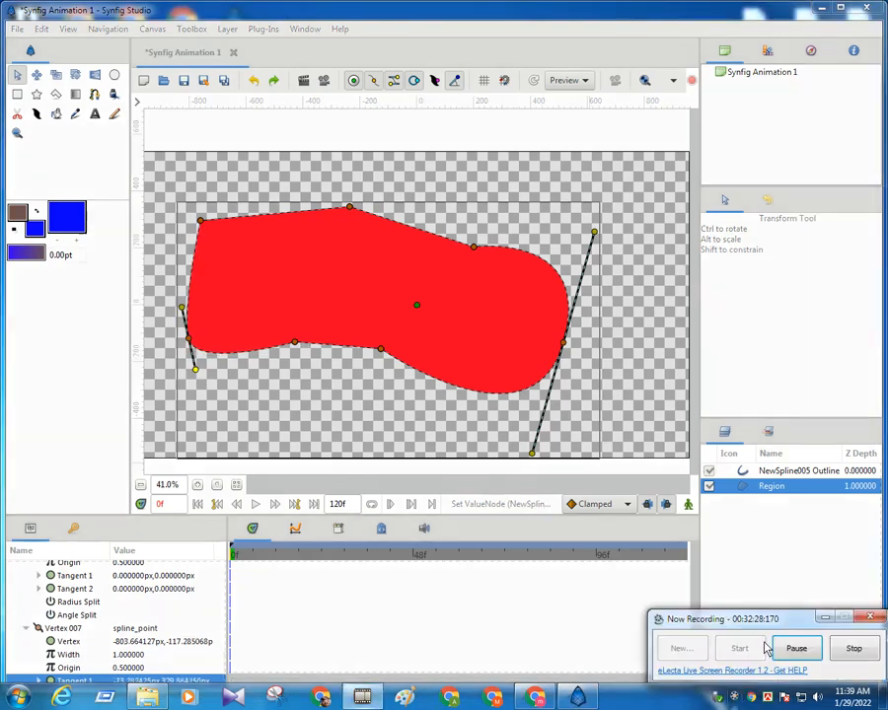
pyautogui.click(794, 647)
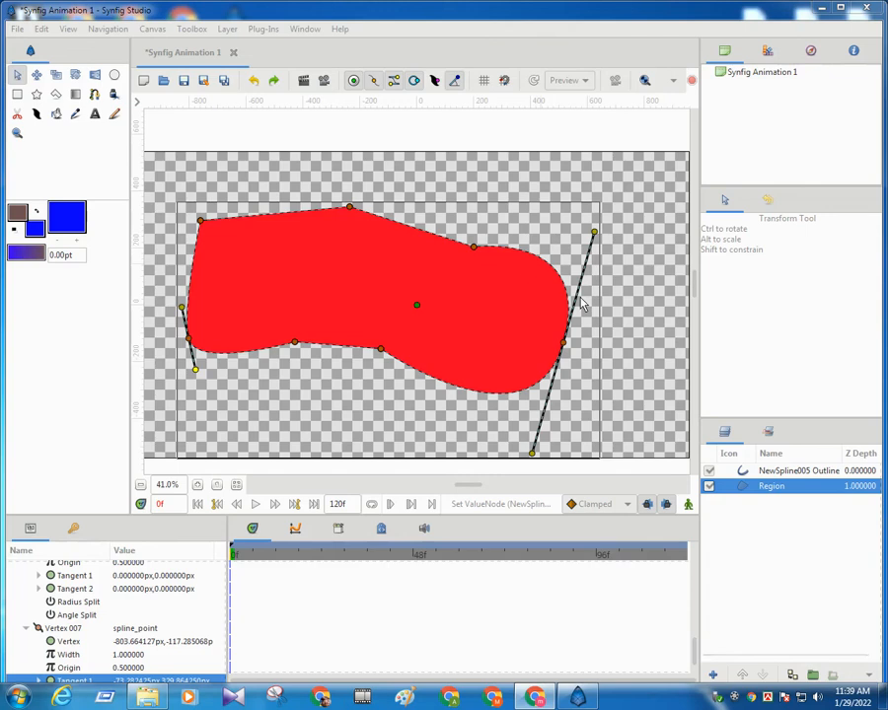
# - Shift the region's upper-right vertex slightly up and inward, and the right-end vertex slightly outward
pyautogui.click(474, 248)
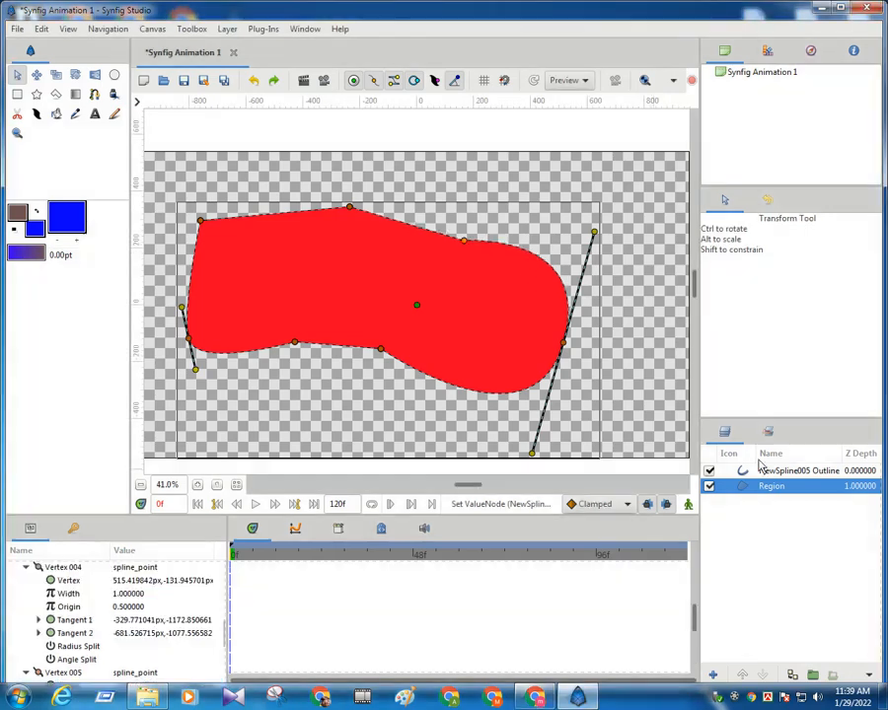
pyautogui.click(466, 242)
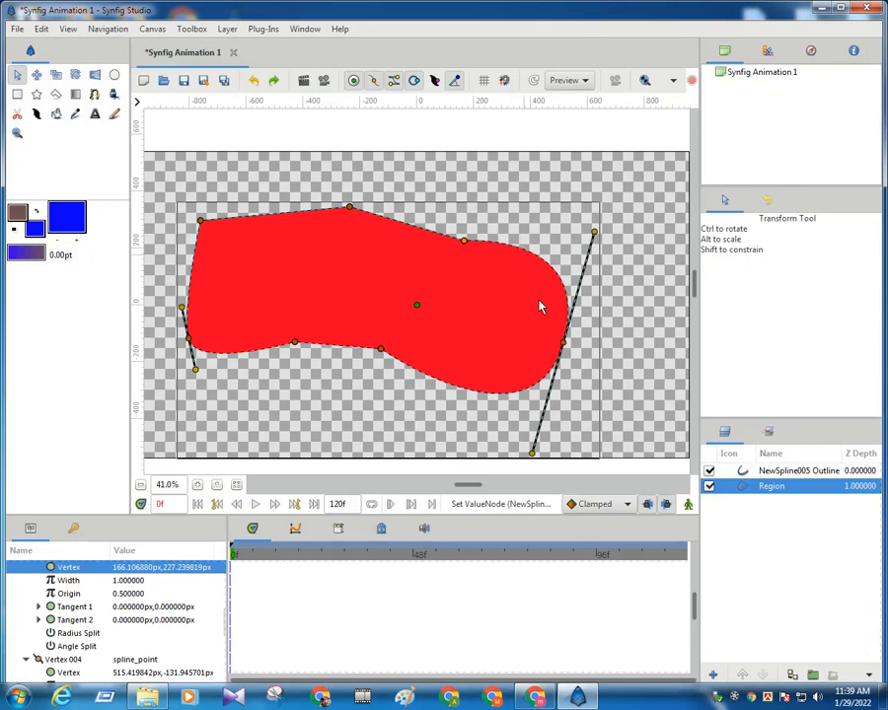
pyautogui.moveTo(562, 342); pyautogui.dragTo(571, 343)
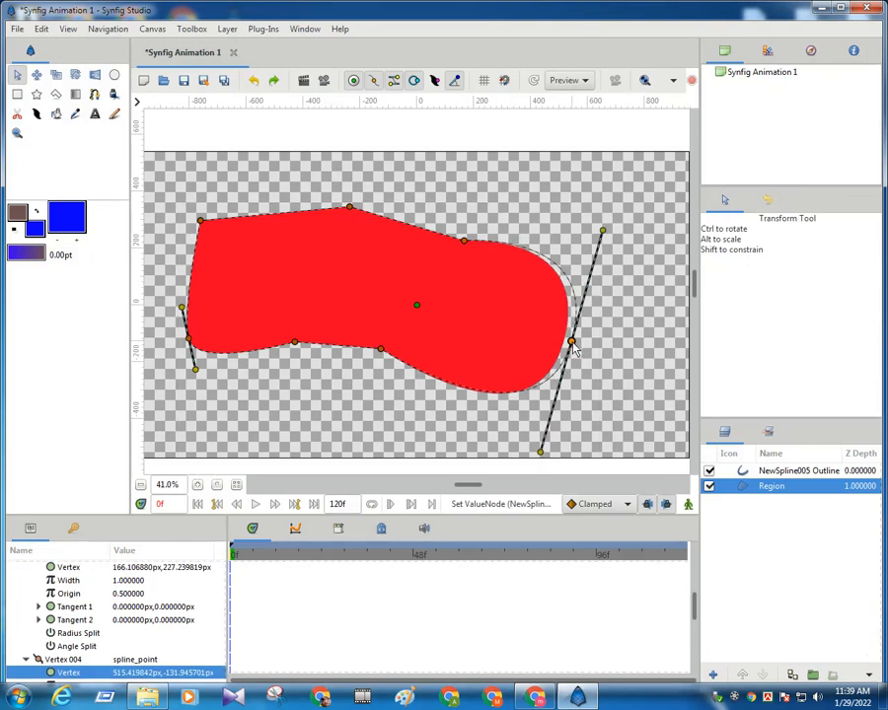
# - Insert a vertex on the region's upper-right curve and adjust its tangent to bend the edge
pyautogui.rightClick(568, 281)
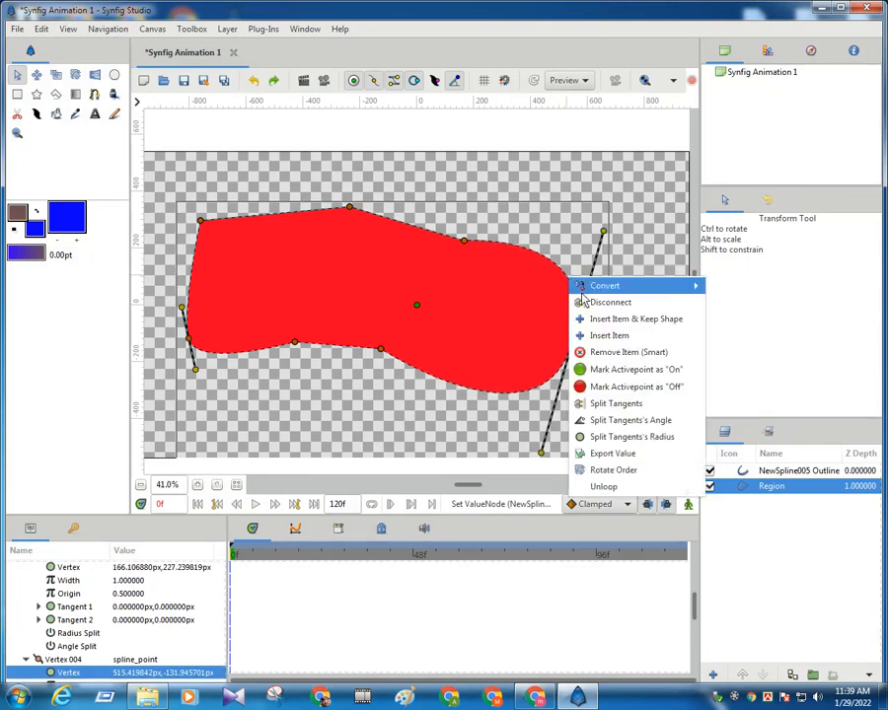
pyautogui.click(618, 337)
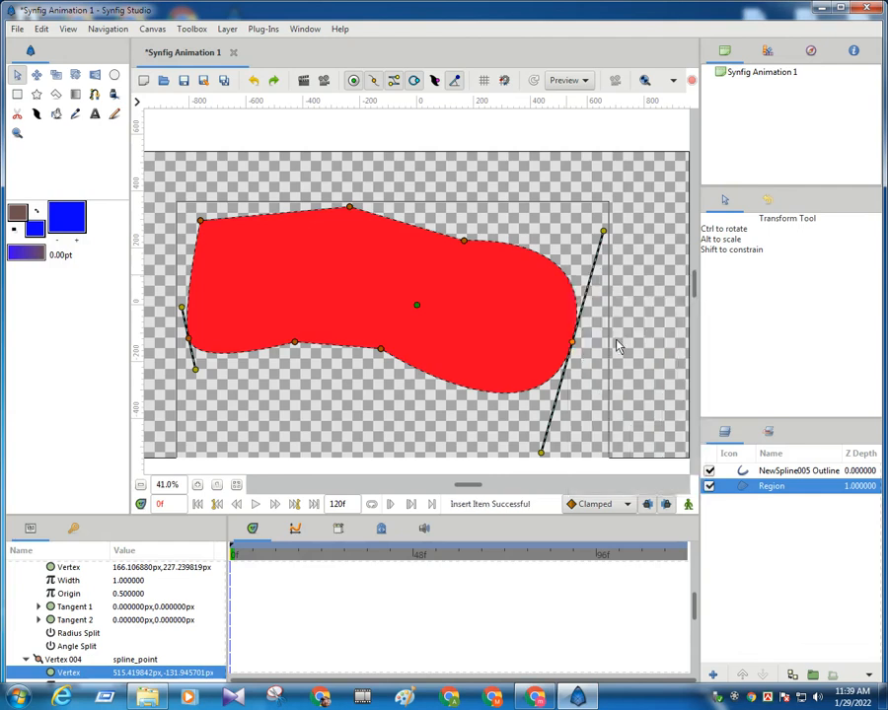
pyautogui.moveTo(557, 279); pyautogui.dragTo(583, 277)
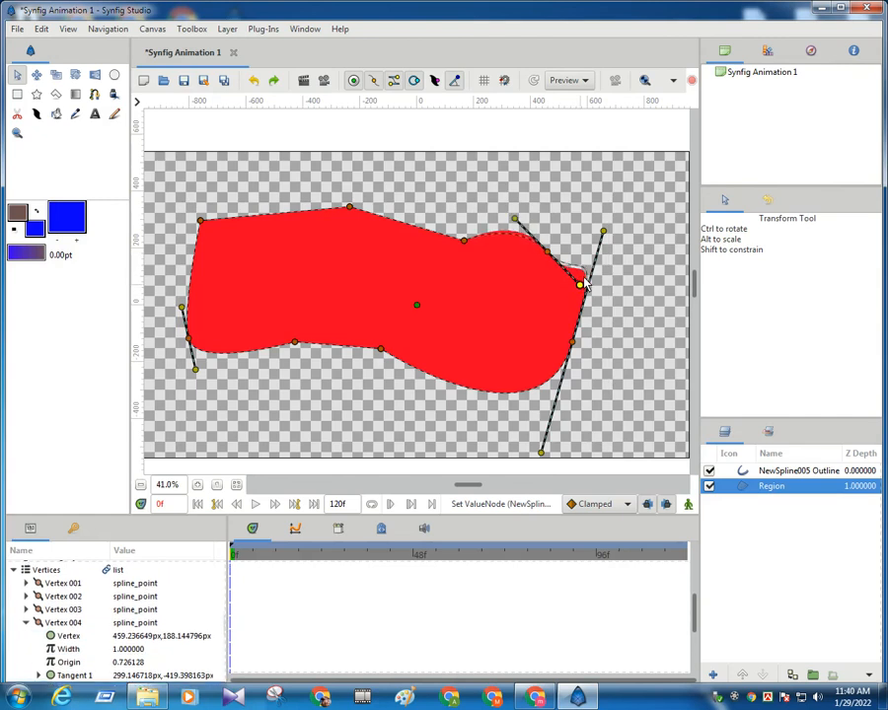
# - Insert vertices on the region's upper-left, lower-right and left edges, reposition the lower-right one, and adjust its tangent and the right-end tangent
pyautogui.rightClick(271, 221)
pyautogui.click(331, 279)
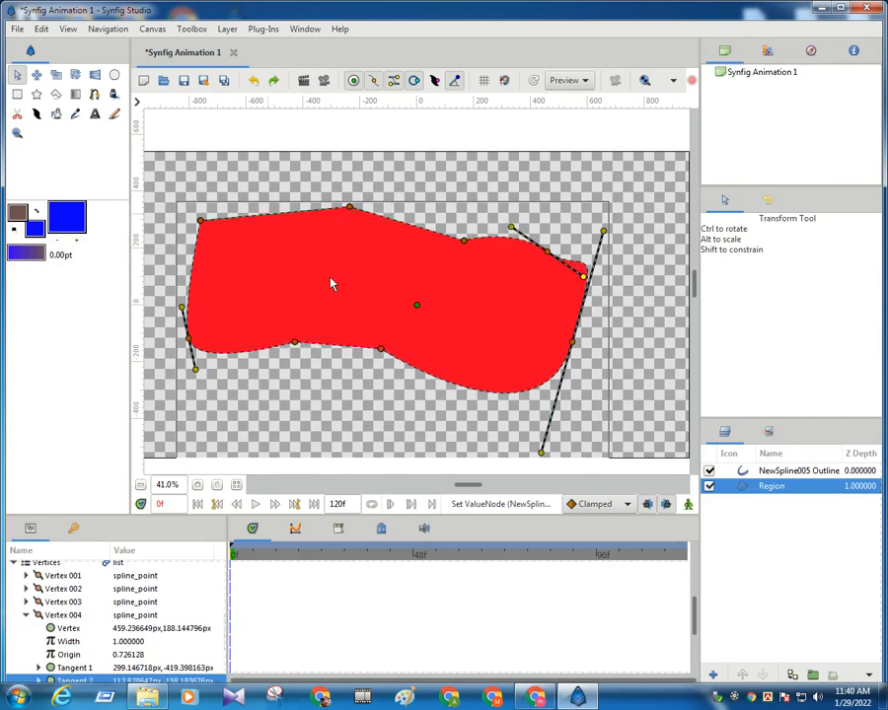
pyautogui.rightClick(498, 397)
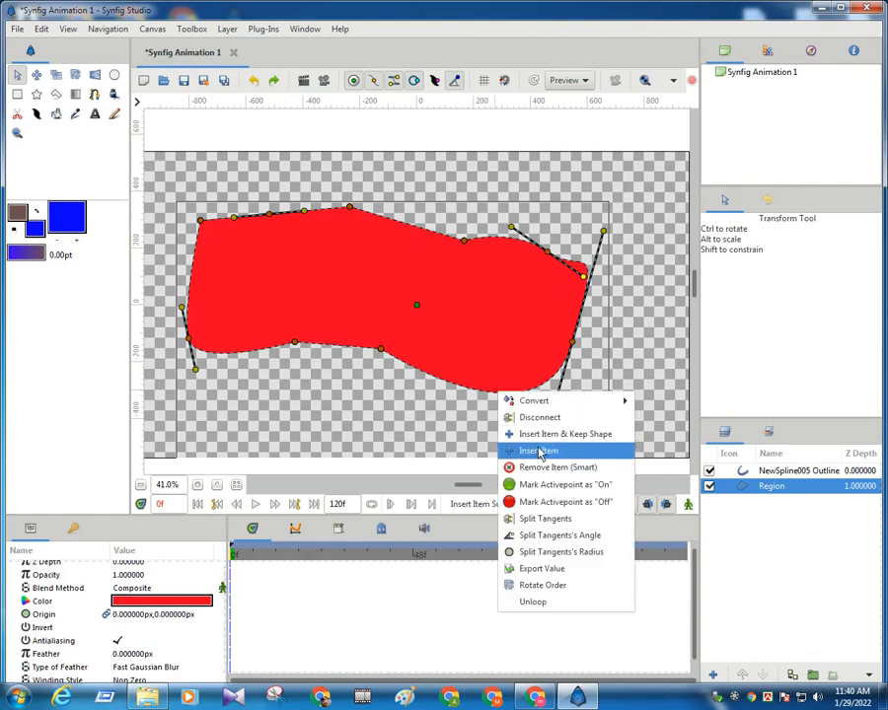
pyautogui.click(512, 393)
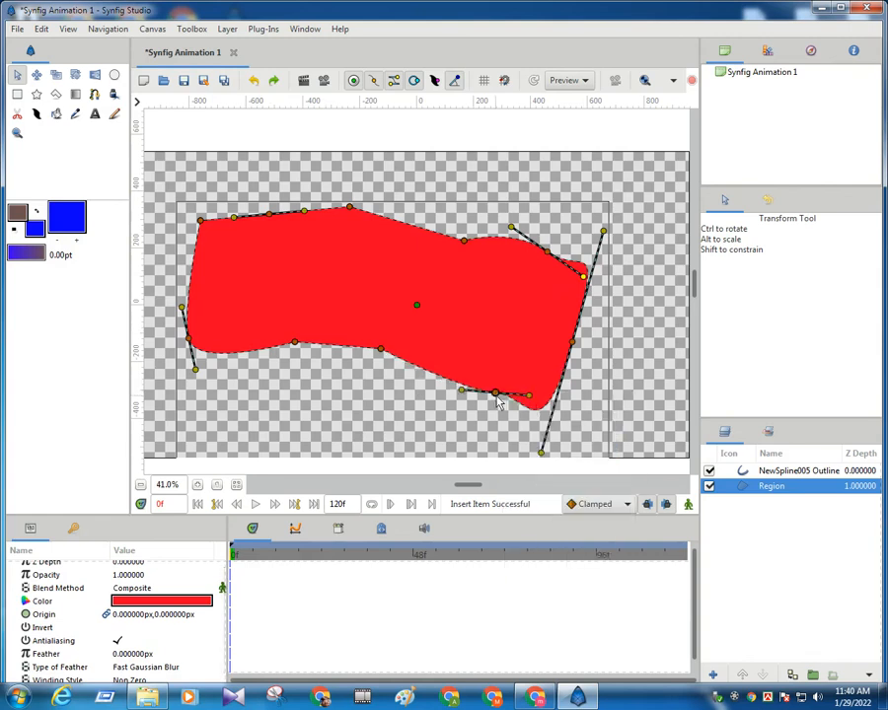
pyautogui.moveTo(495, 394); pyautogui.dragTo(507, 376)
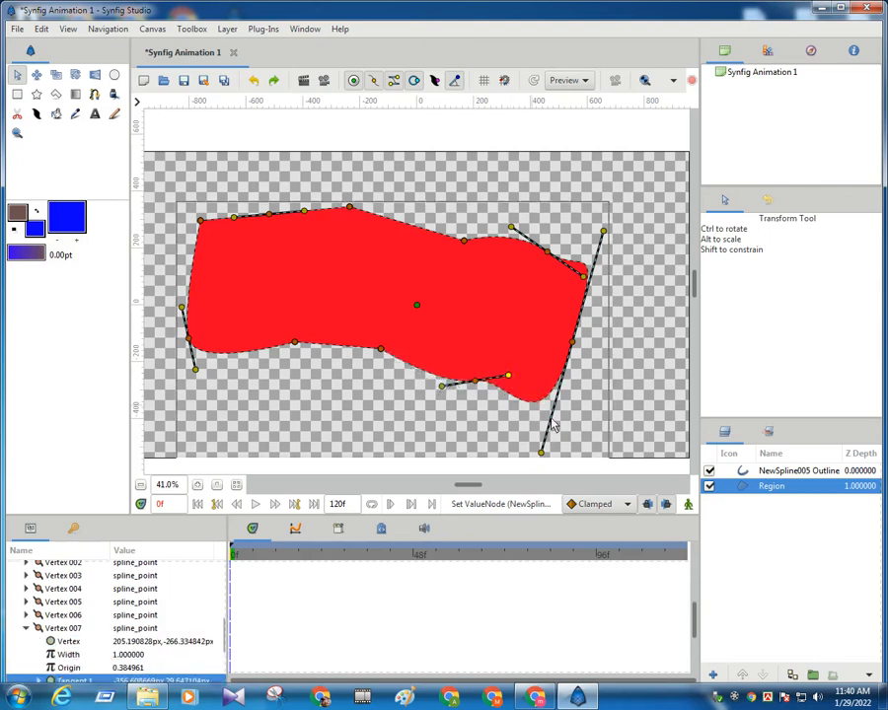
pyautogui.moveTo(541, 454); pyautogui.dragTo(523, 424)
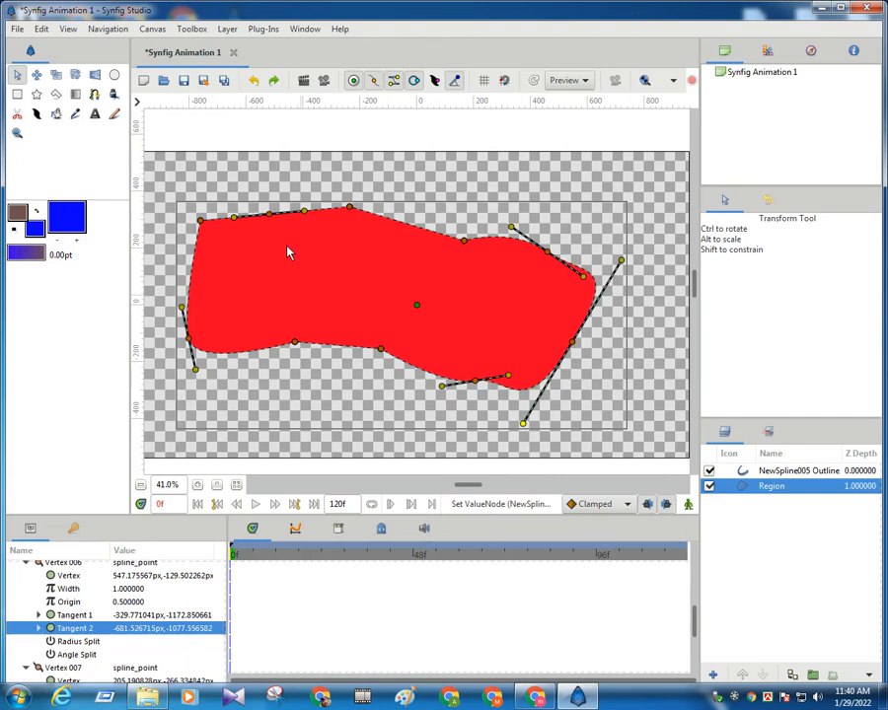
pyautogui.rightClick(193, 287)
pyautogui.click(230, 340)
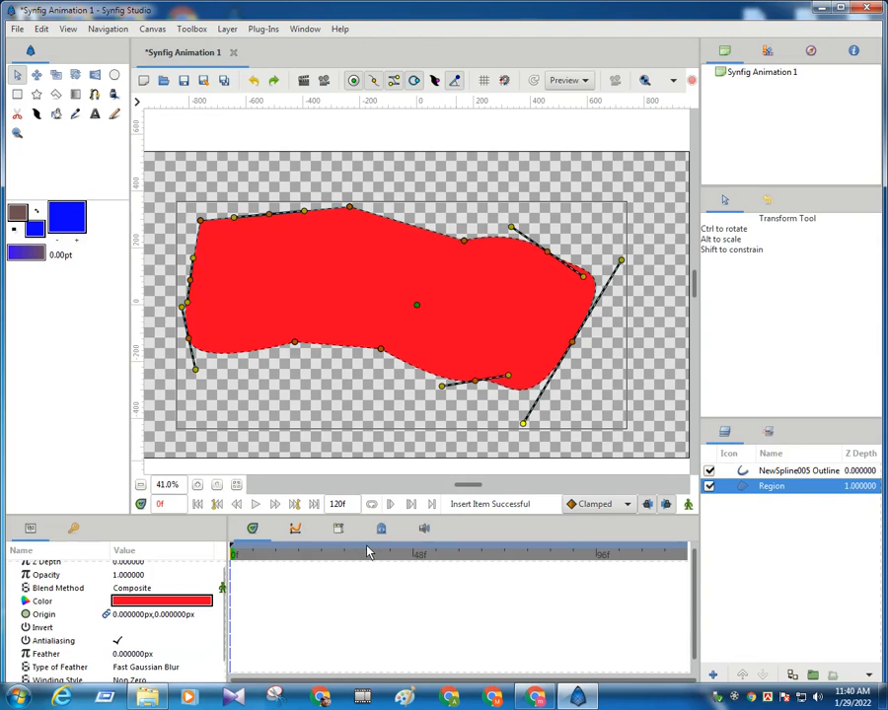
pyautogui.click(732, 699)
pyautogui.click(792, 646)
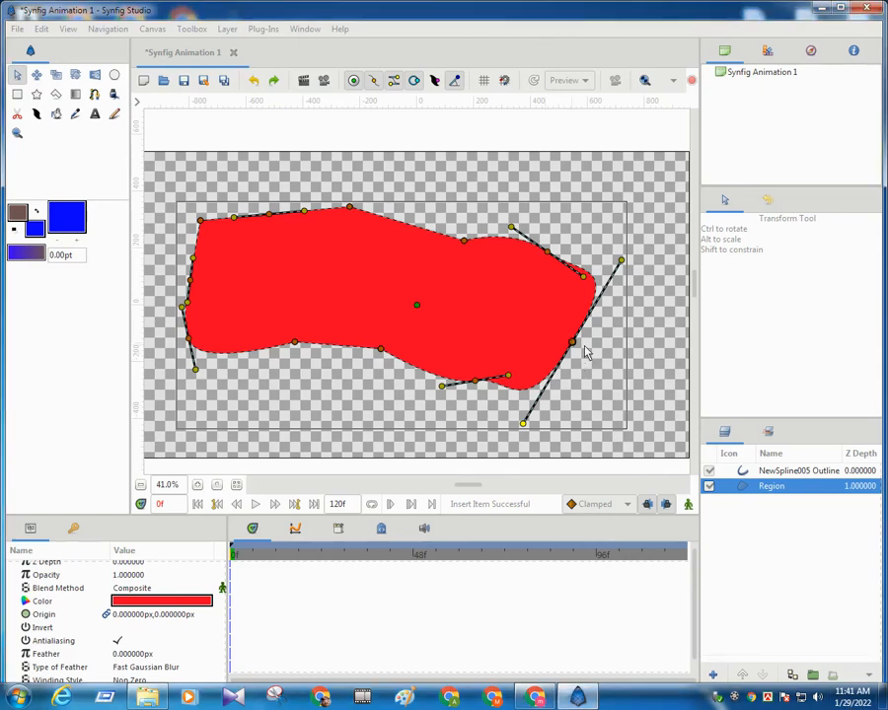
# - Move the region's right-end vertex farther outward and delete the Region and NewSpline005 Outline layers
pyautogui.moveTo(574, 345); pyautogui.dragTo(596, 353)
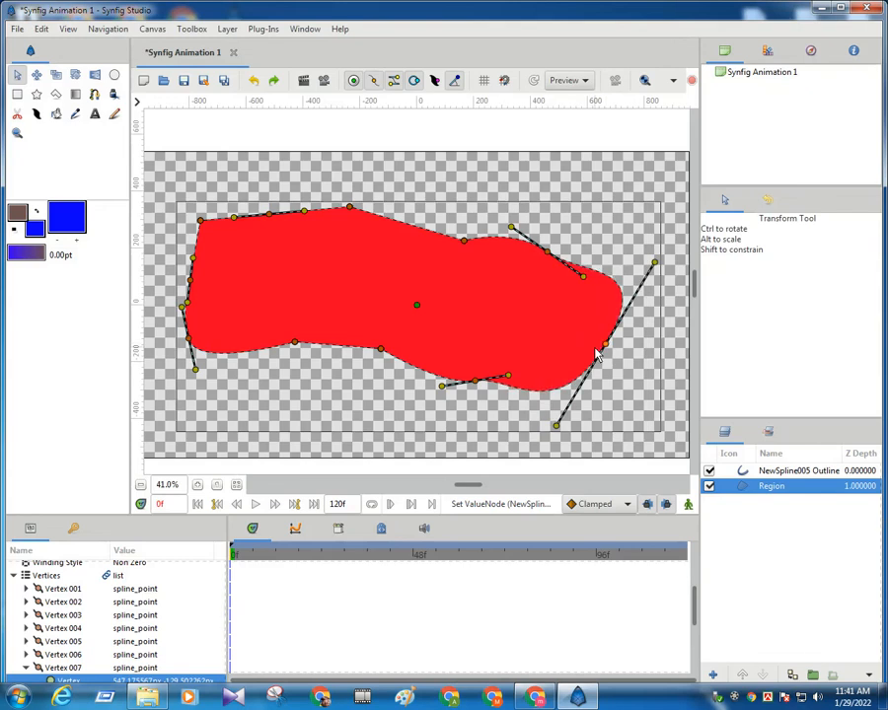
pyautogui.click(870, 678)
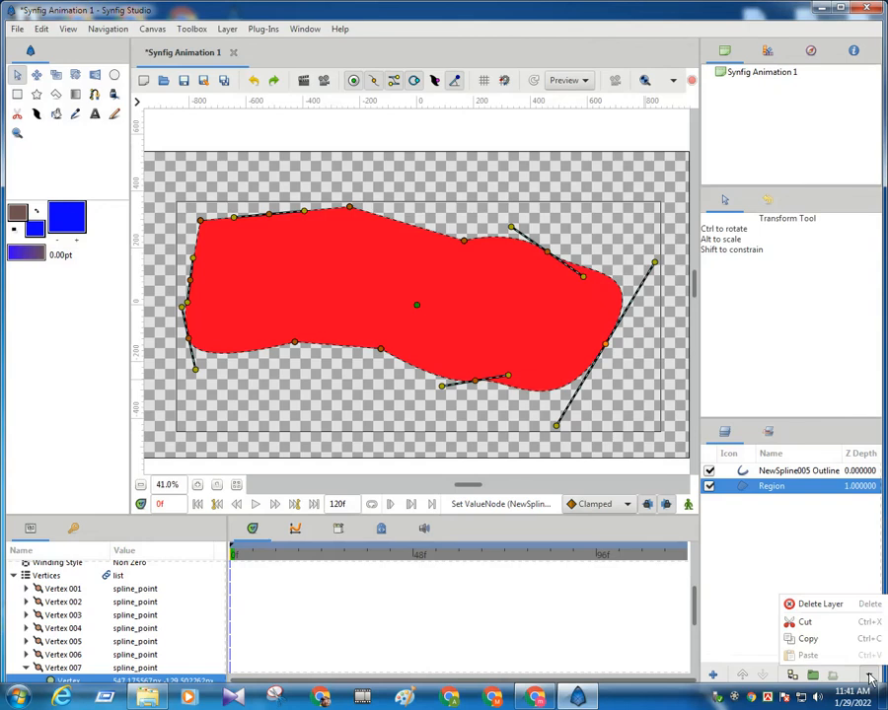
pyautogui.click(819, 605)
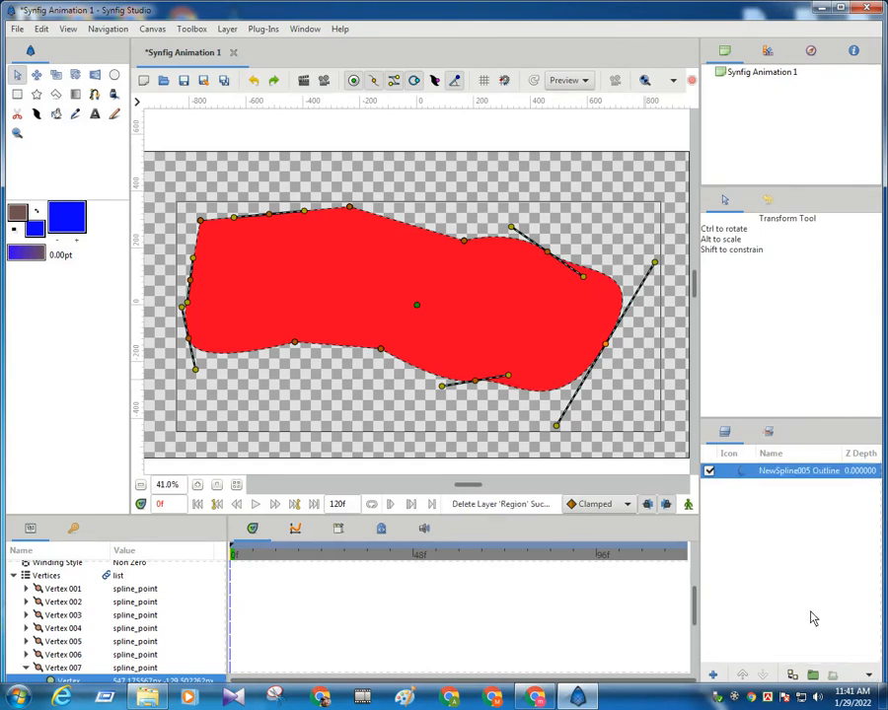
pyautogui.click(869, 676)
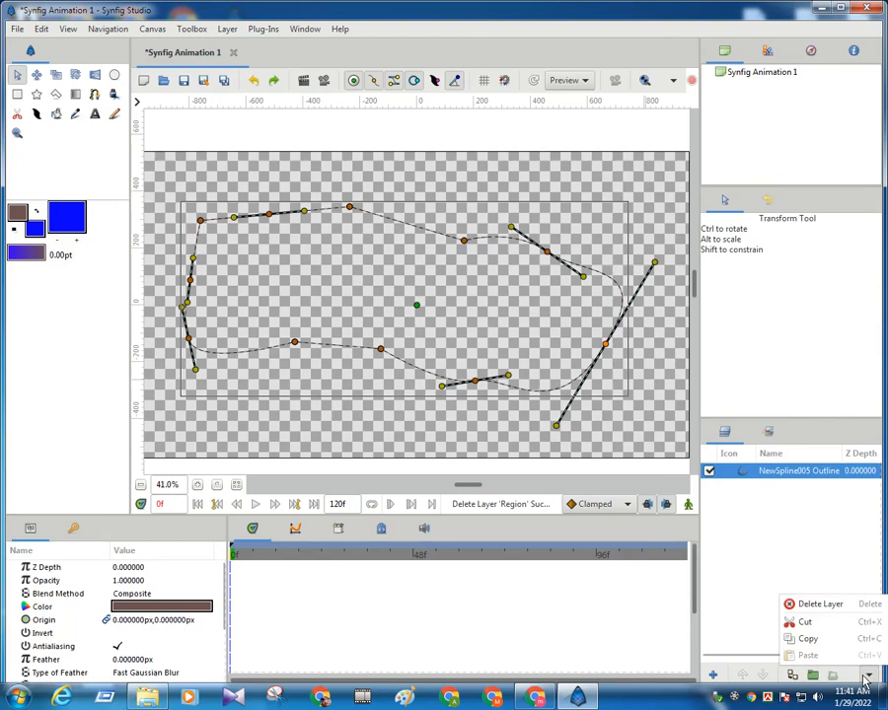
pyautogui.click(829, 605)
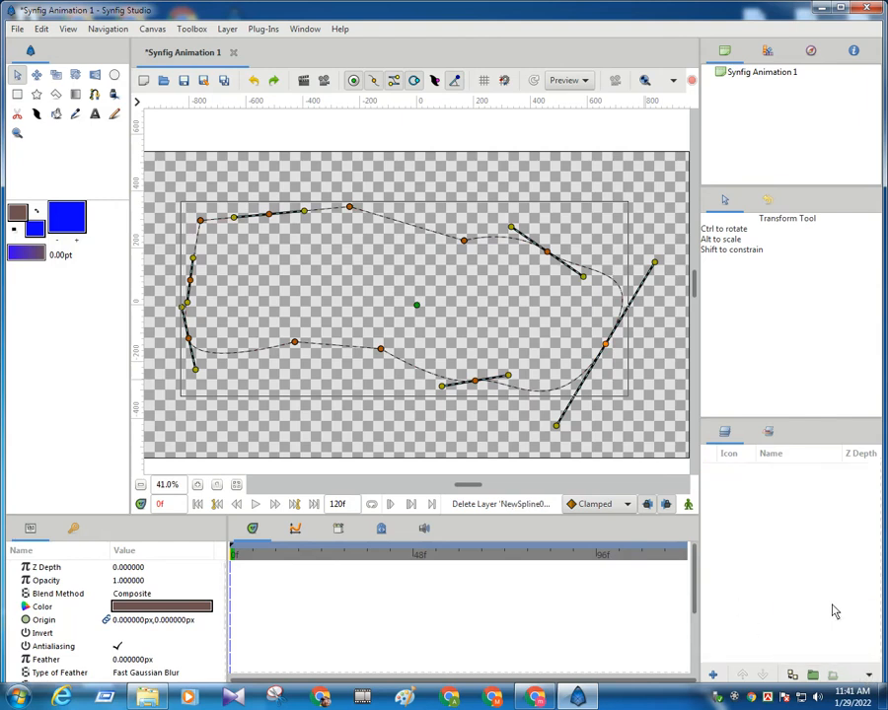
# - Draw three freehand curved strokes with the Draw tool across the upper left, right and lower left of the canvas, creating region, outline and advanced outline layers
pyautogui.click(114, 95)
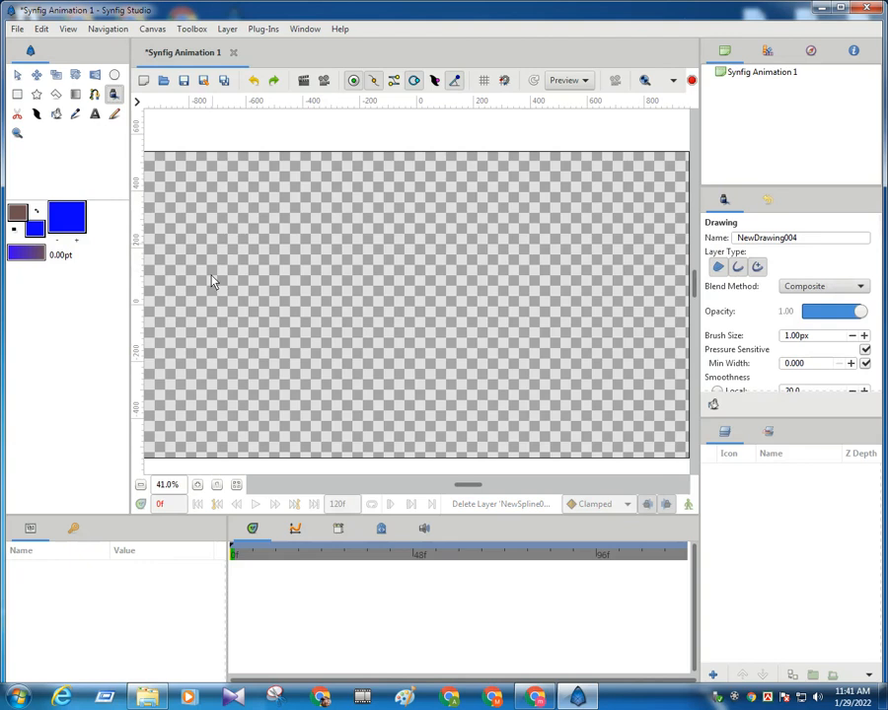
pyautogui.moveTo(194, 292)
pyautogui.mouseDown()
pyautogui.moveTo(355, 238)
pyautogui.moveTo(442, 242)
pyautogui.mouseUp()
pyautogui.moveTo(565, 239)
pyautogui.mouseDown()
pyautogui.moveTo(525, 339)
pyautogui.moveTo(424, 369)
pyautogui.mouseUp()
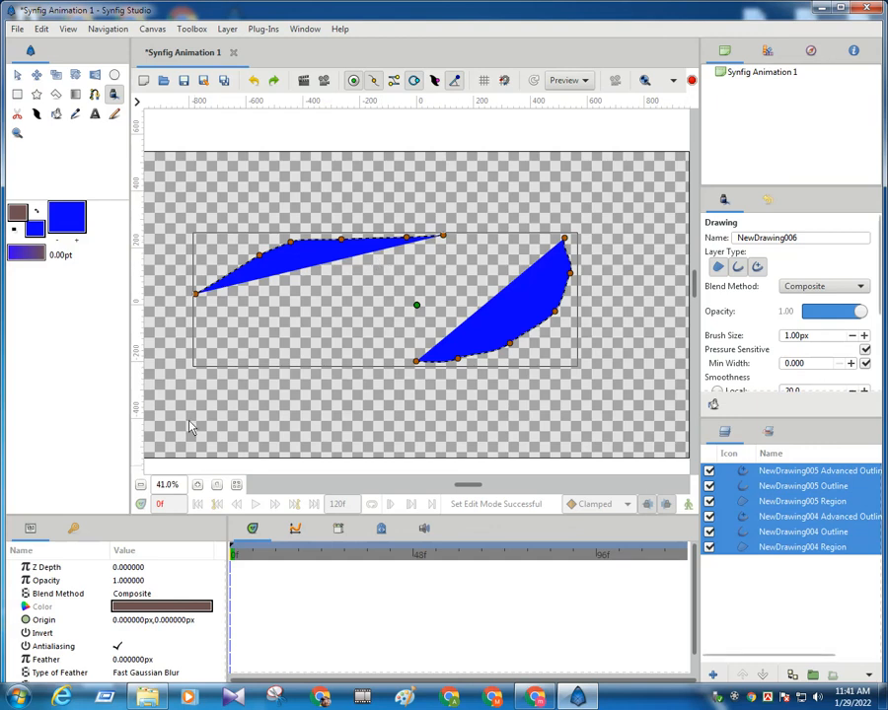
pyautogui.moveTo(205, 386)
pyautogui.mouseDown()
pyautogui.moveTo(241, 419)
pyautogui.moveTo(309, 425)
pyautogui.mouseUp()
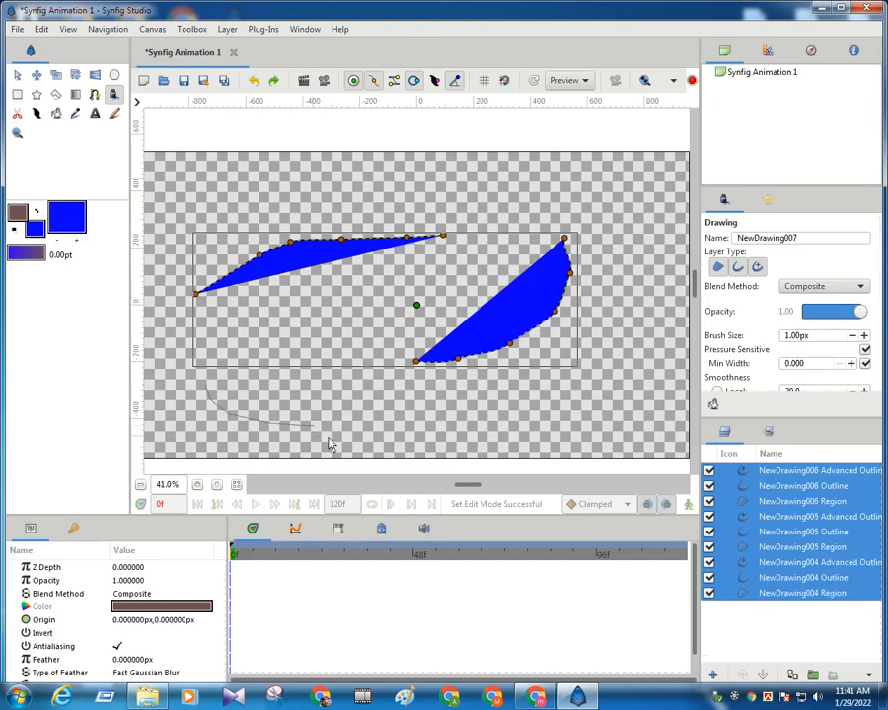
# - Reshape the upper freehand stroke with the Transform tool by raising its middle vertex and adjusting the tangents along its right half
pyautogui.click(17, 78)
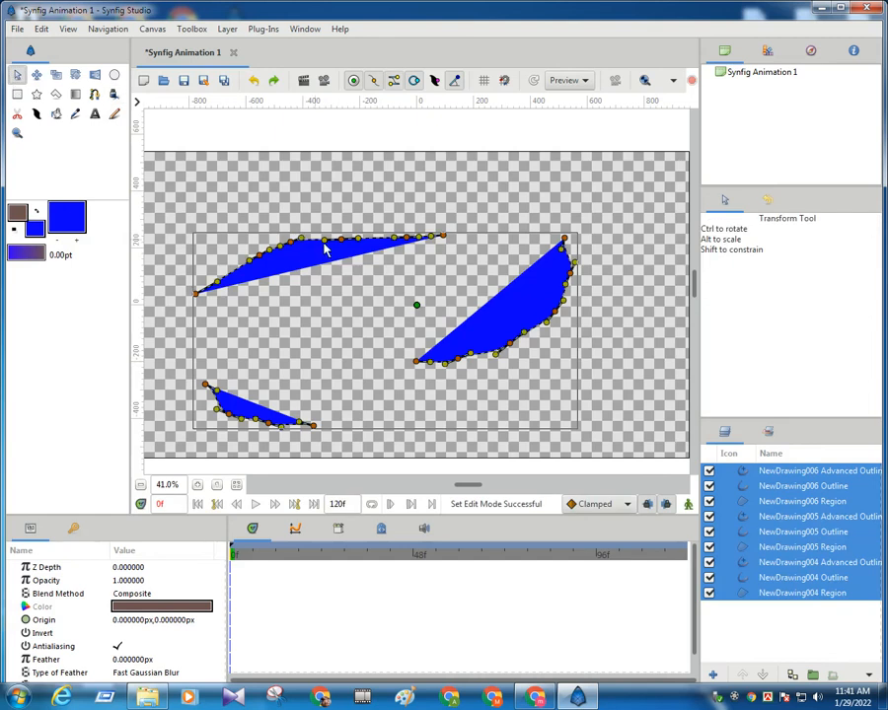
pyautogui.moveTo(323, 239); pyautogui.dragTo(363, 255)
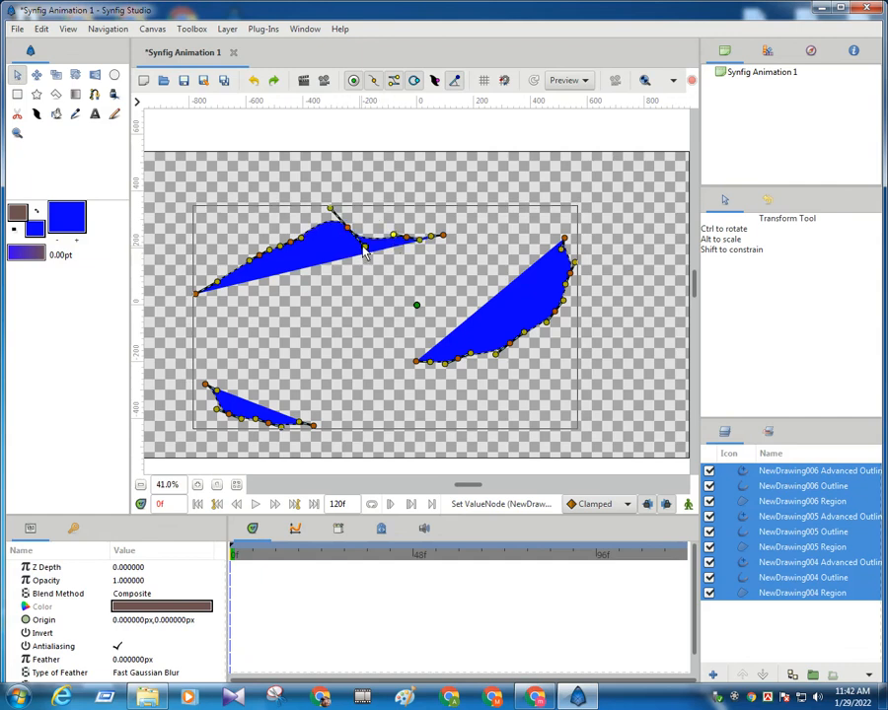
pyautogui.hotkey('ctrl', 'z')
pyautogui.hotkey('ctrl', 'z')
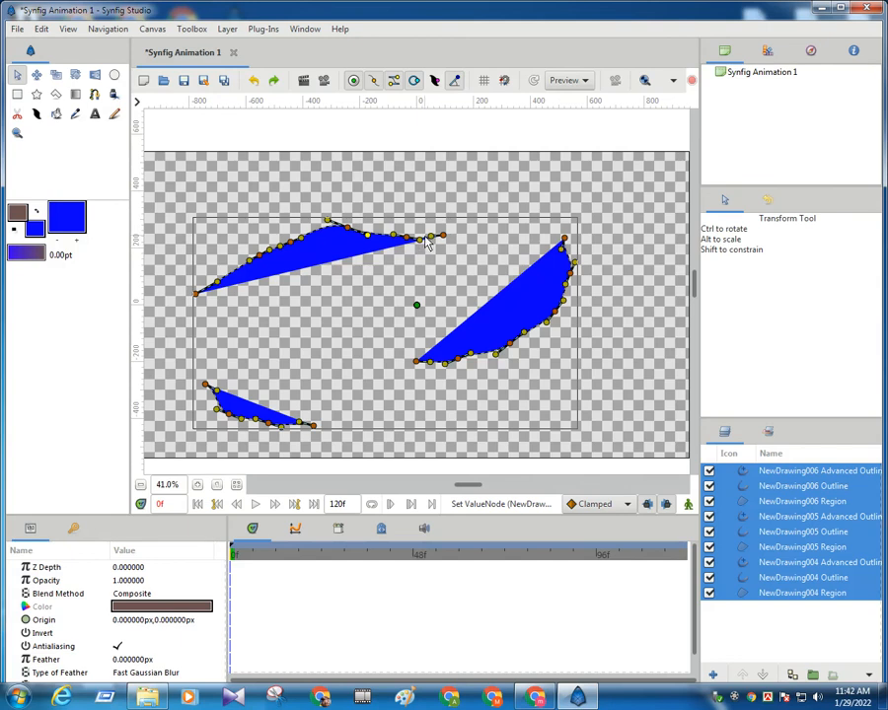
pyautogui.moveTo(421, 242); pyautogui.dragTo(421, 231)
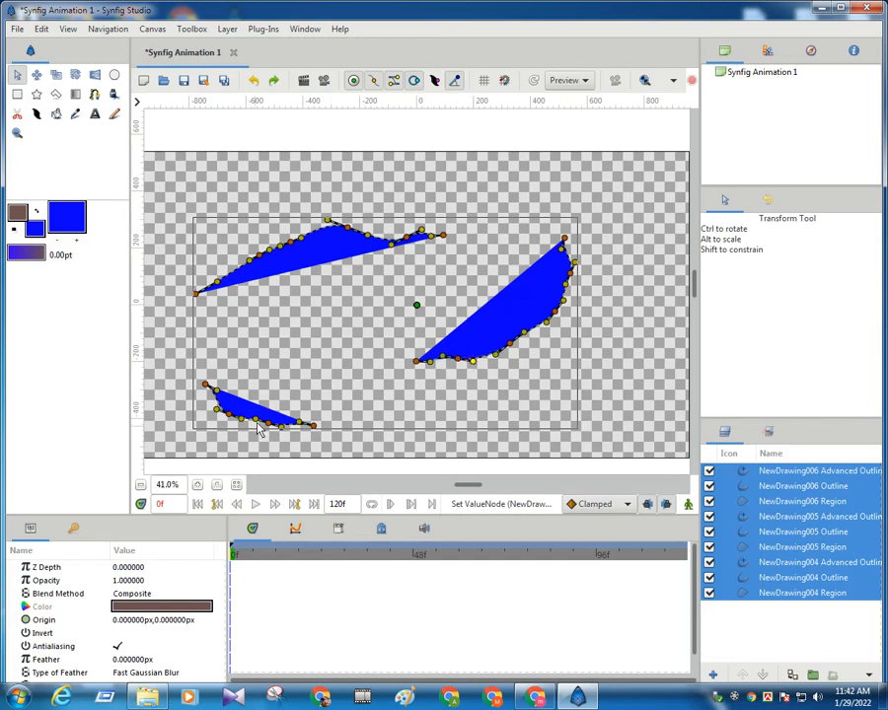
pyautogui.click(734, 699)
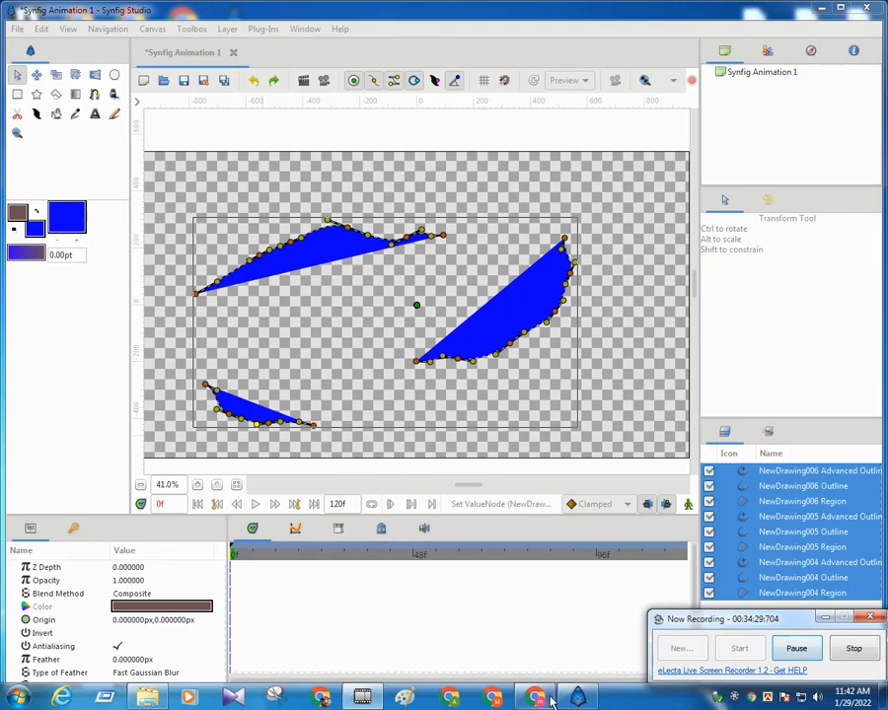
pyautogui.click(795, 648)
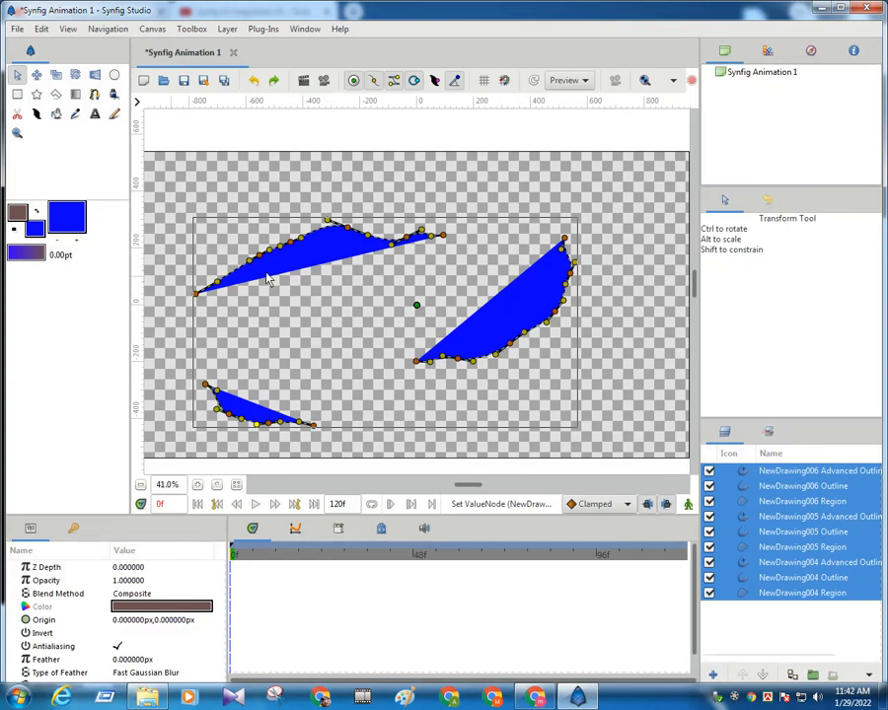
# - Delete all the selected NewDrawing region, outline and advanced outline layers
pyautogui.click(870, 678)
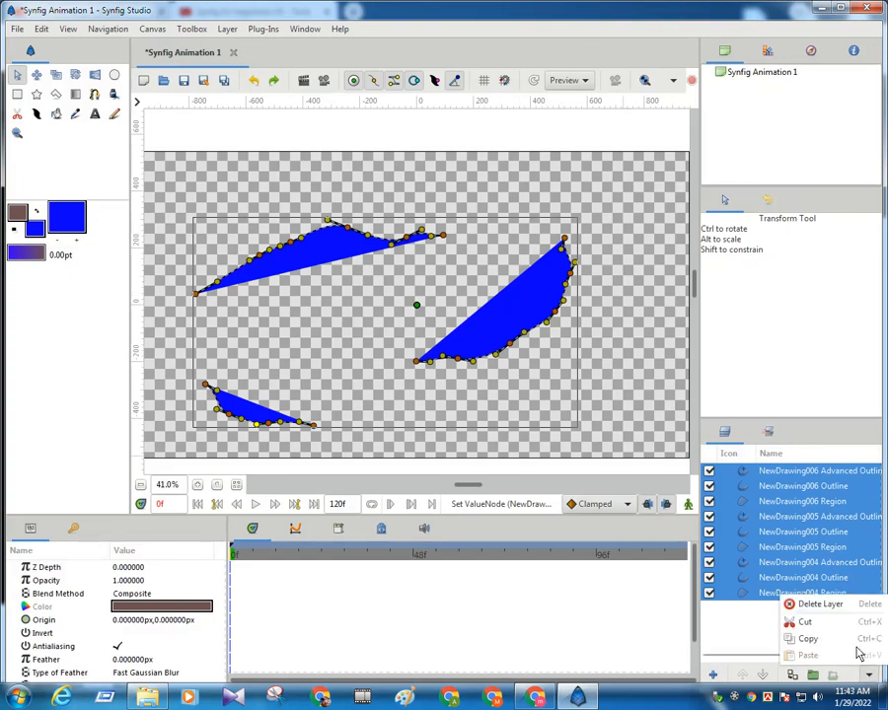
pyautogui.click(855, 608)
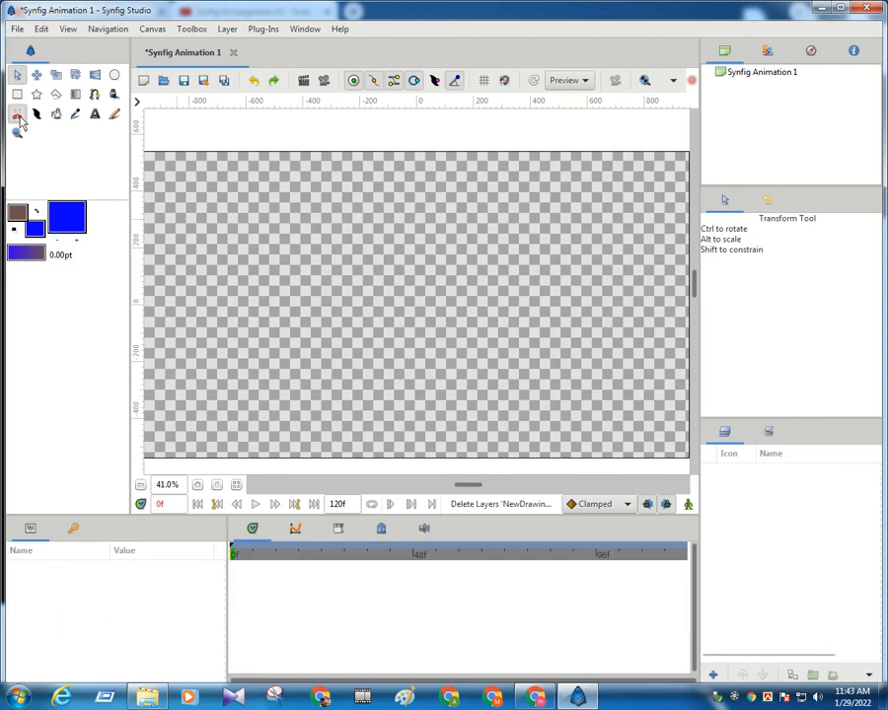
# - Draw a blue rectangle about 672 by 491 px near the canvas centre and cut it with a curved Cutout stroke from top edge to lower-right corner
pyautogui.click(17, 114)
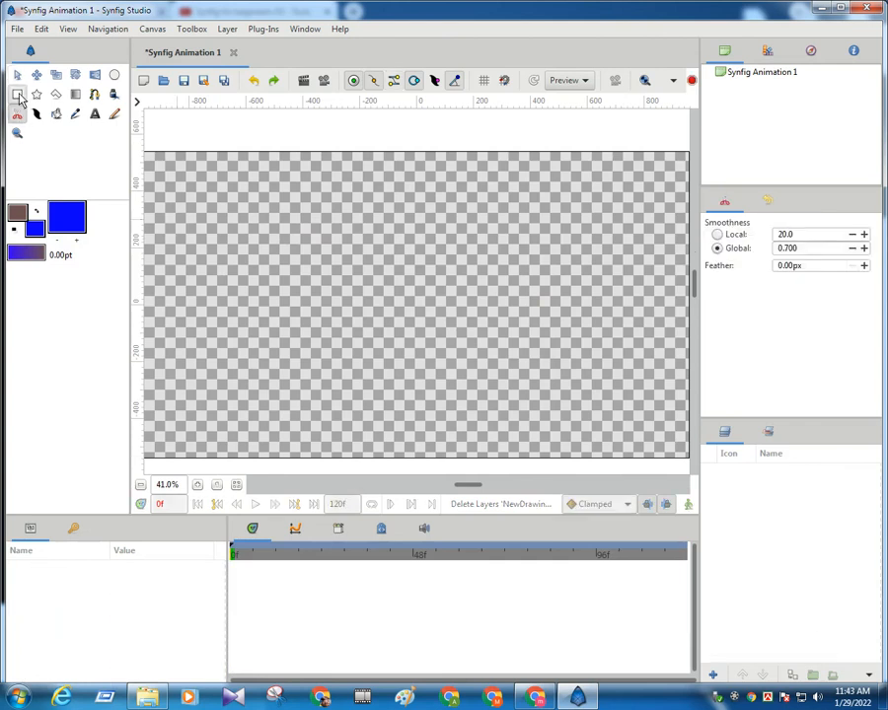
pyautogui.click(17, 95)
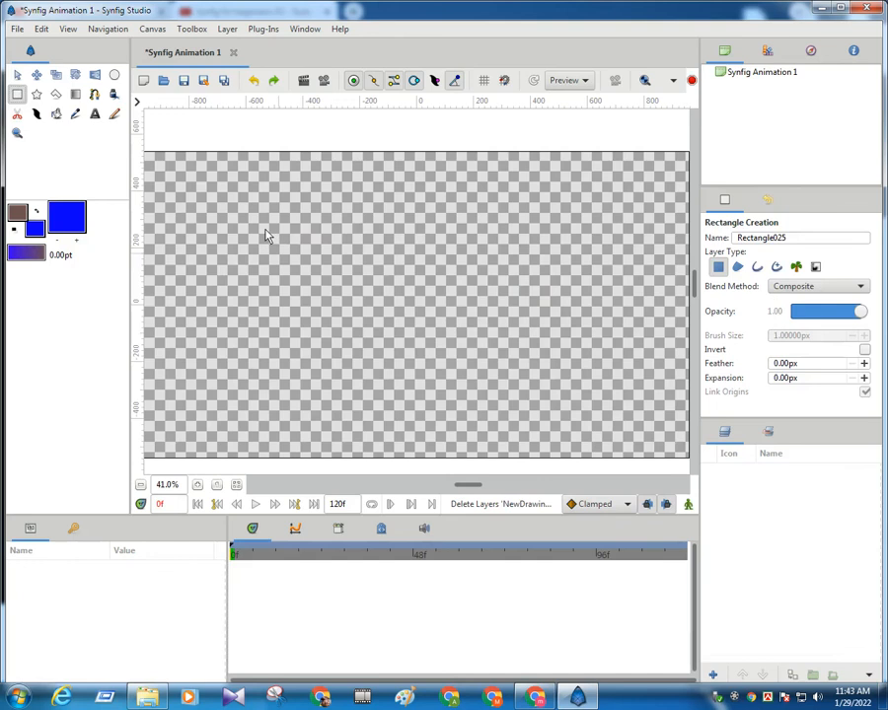
pyautogui.moveTo(344, 219); pyautogui.dragTo(535, 359)
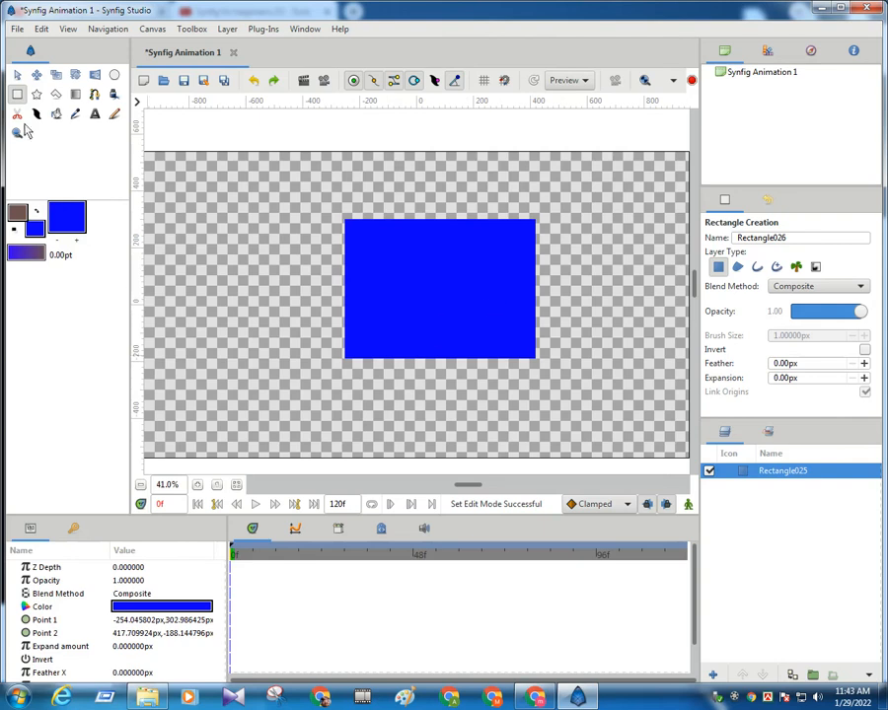
pyautogui.click(17, 115)
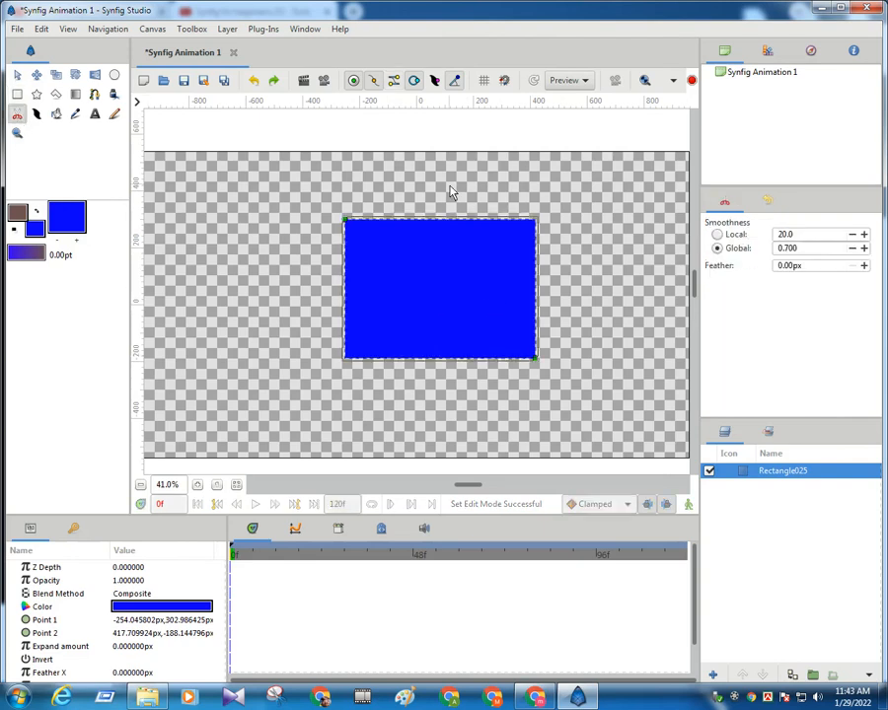
pyautogui.moveTo(445, 211)
pyautogui.mouseDown()
pyautogui.moveTo(450, 262)
pyautogui.moveTo(469, 303)
pyautogui.mouseUp()
pyautogui.moveTo(531, 363); pyautogui.dragTo(599, 395)
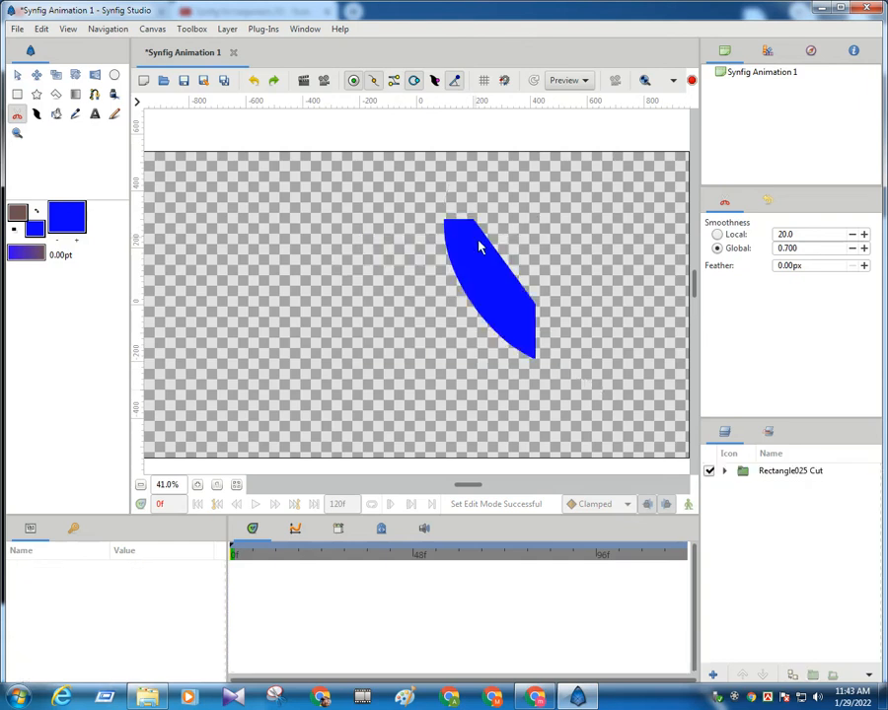
# - Undo the cut and try two more freehand Cutout strokes down across the rectangle
pyautogui.click(255, 81)
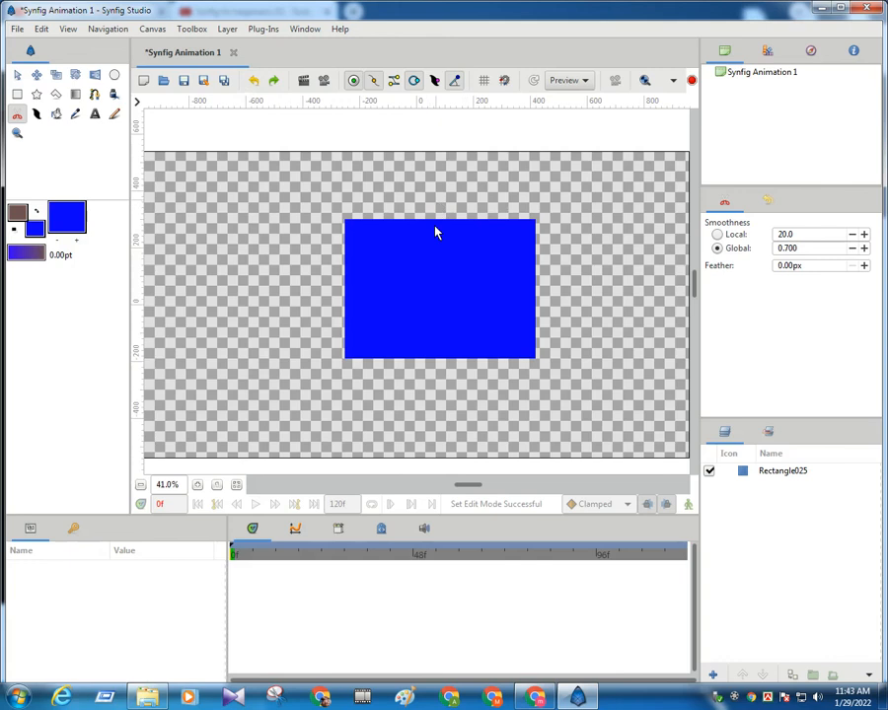
pyautogui.moveTo(446, 388); pyautogui.dragTo(446, 388)
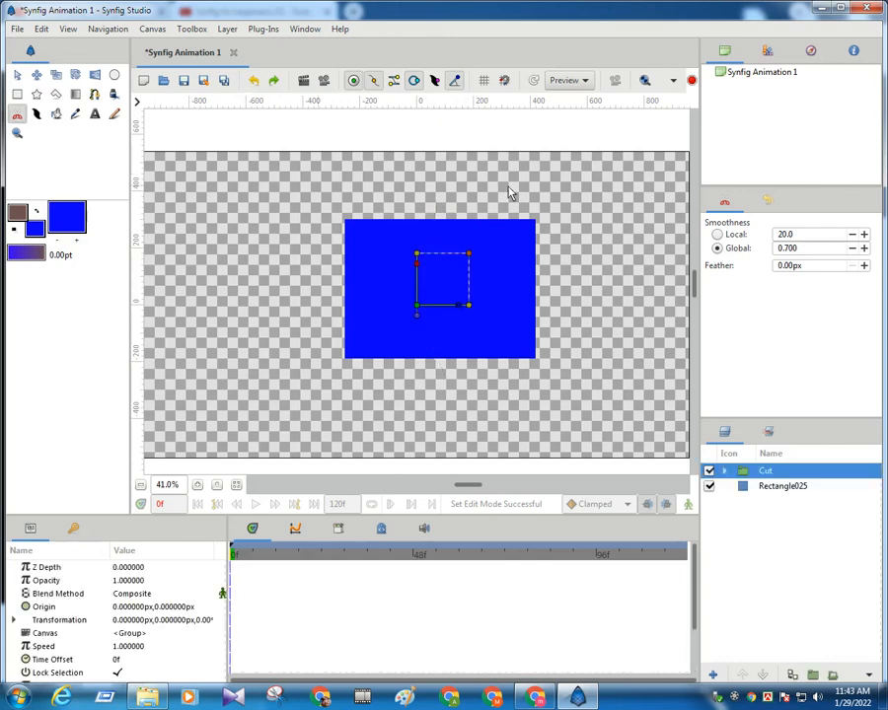
pyautogui.click(535, 394)
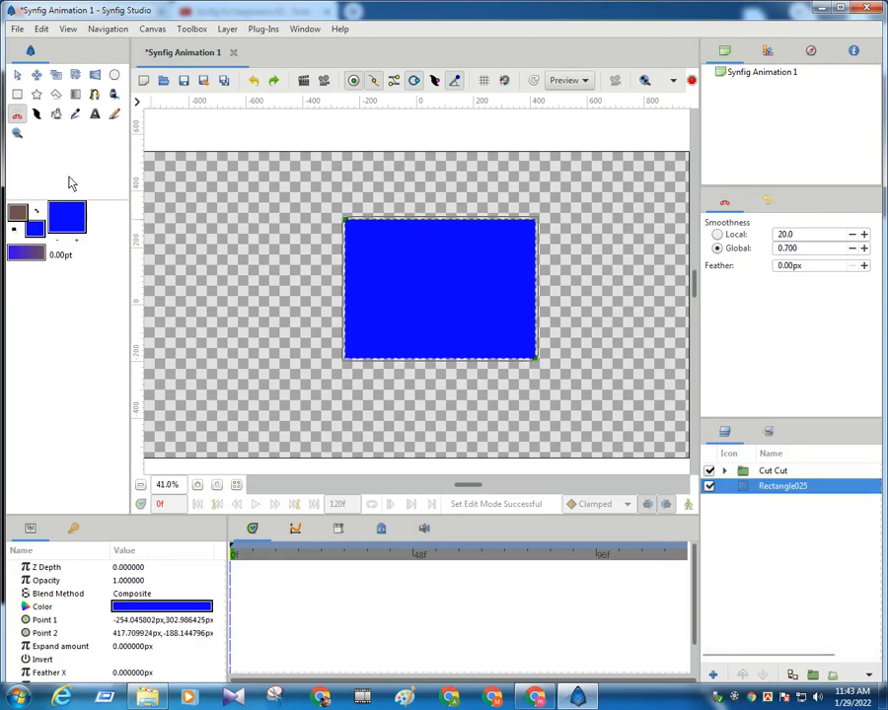
# - Delete the Rectangle025 layer and the Cut Cut group
pyautogui.click(867, 674)
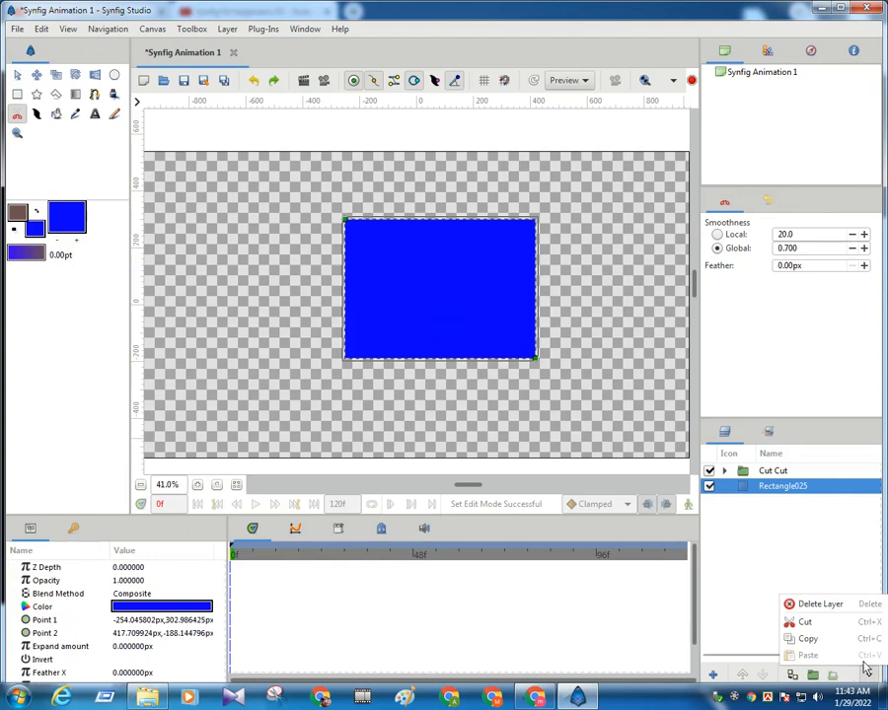
pyautogui.click(820, 603)
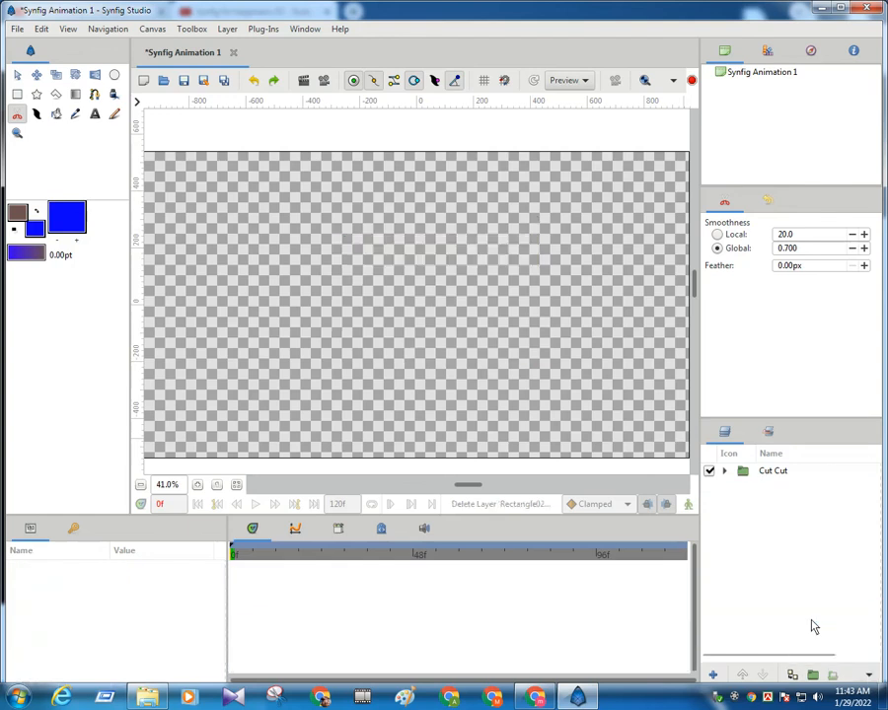
pyautogui.click(870, 674)
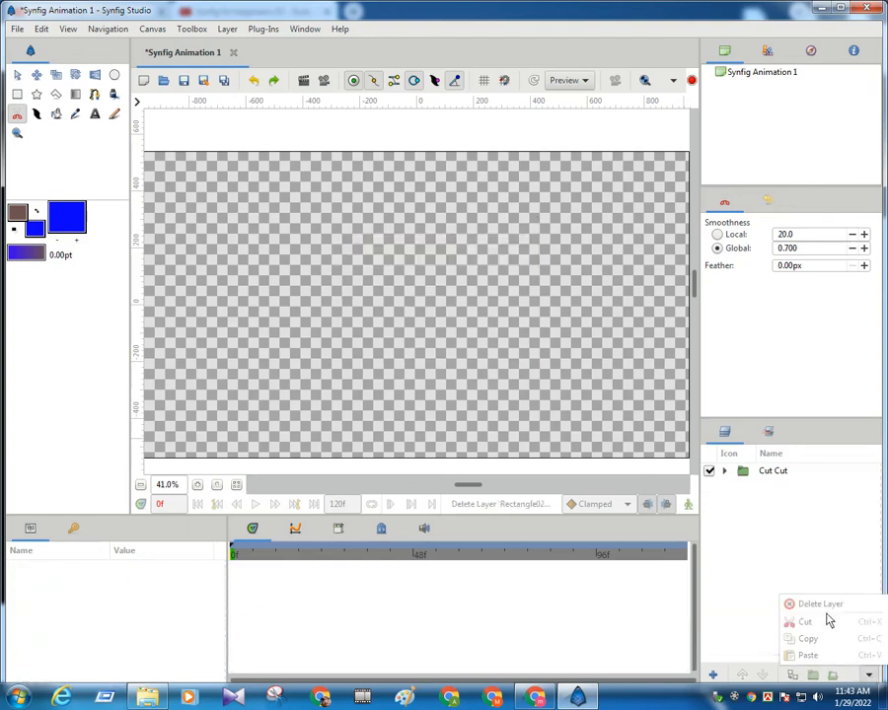
pyautogui.click(762, 472)
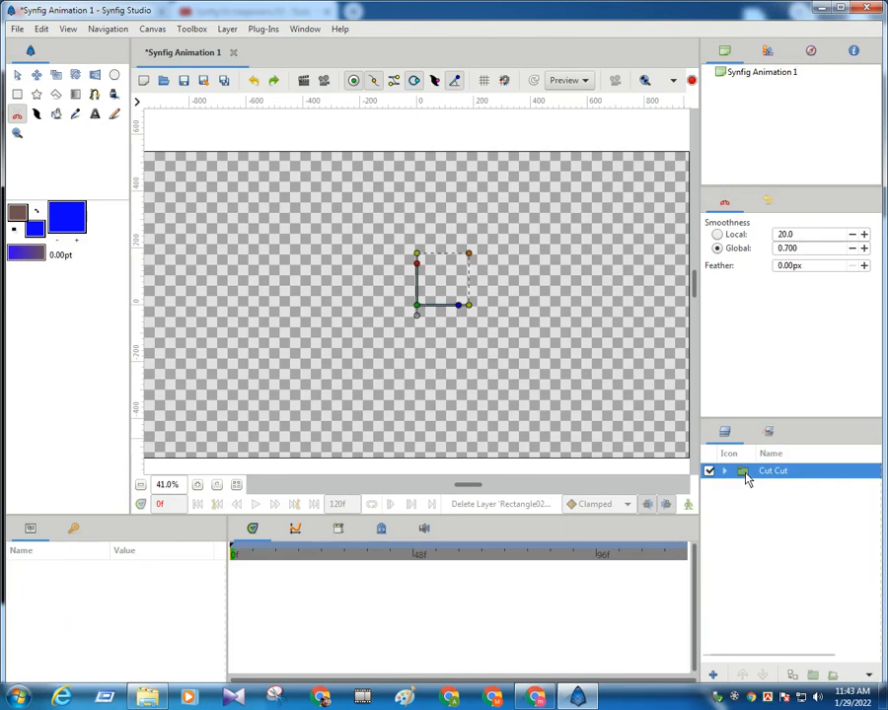
pyautogui.click(870, 677)
pyautogui.click(798, 622)
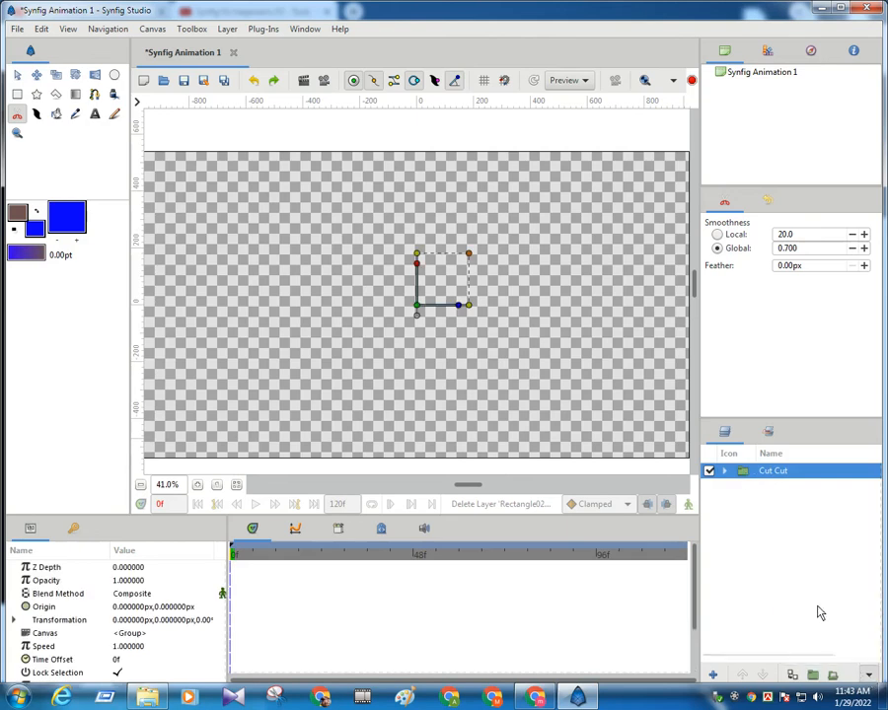
# - Draw a blue rectangle about 735 by 535 px at the canvas centre and cut it with a curved Cutout stroke from its top edge past its right edge
pyautogui.click(17, 93)
pyautogui.moveTo(327, 210); pyautogui.dragTo(536, 363)
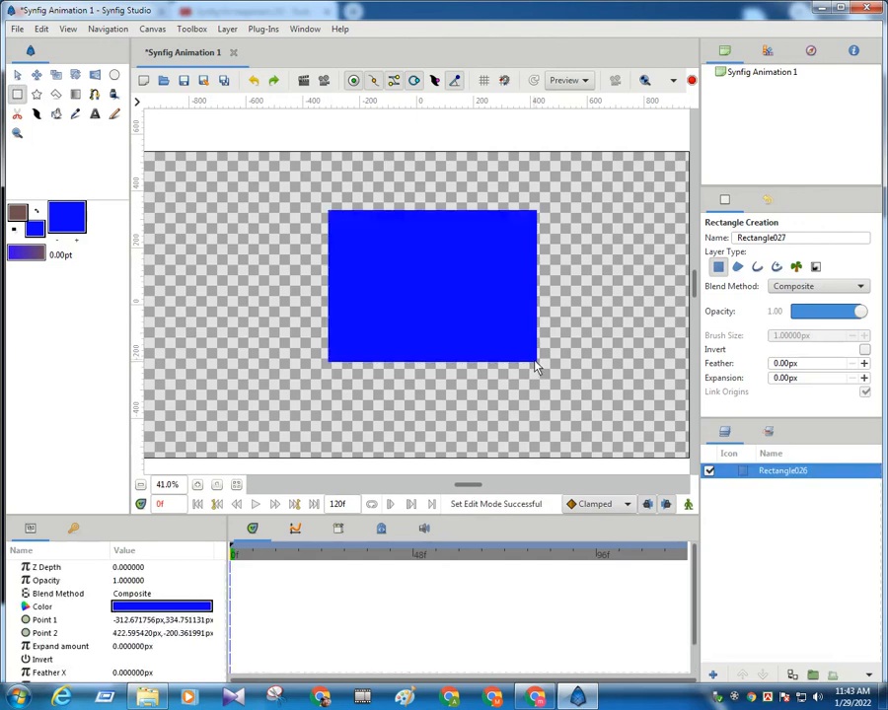
pyautogui.click(17, 115)
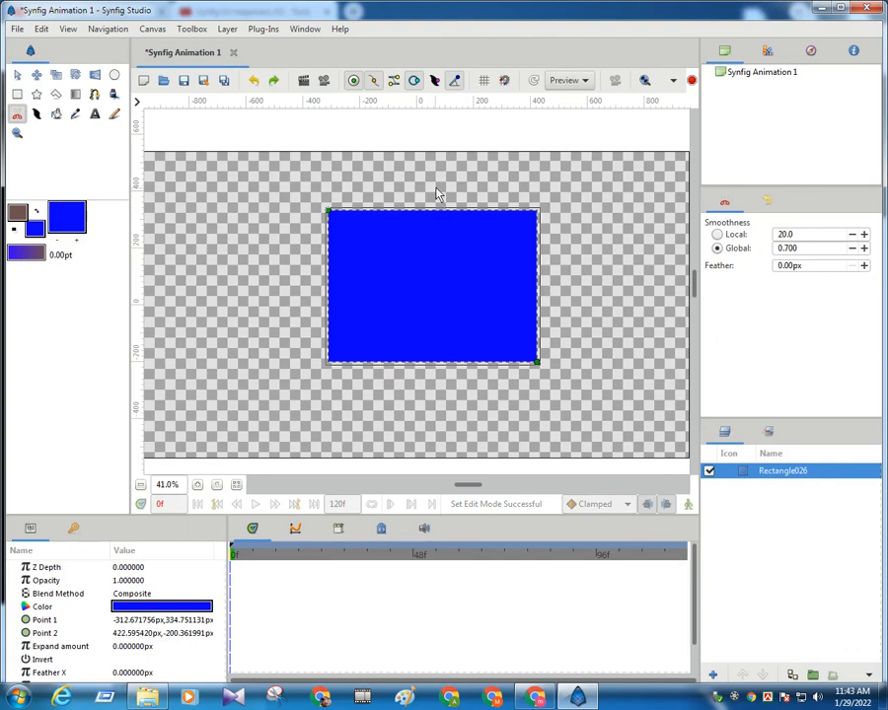
pyautogui.moveTo(436, 190)
pyautogui.mouseDown()
pyautogui.moveTo(490, 317)
pyautogui.moveTo(572, 350)
pyautogui.mouseUp()
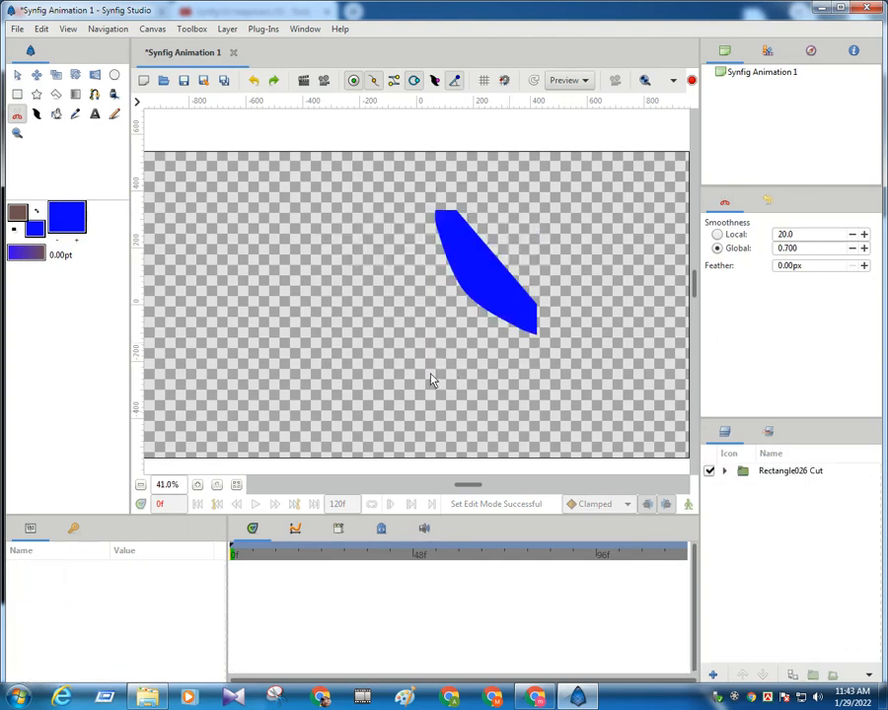
pyautogui.click(735, 701)
pyautogui.click(799, 648)
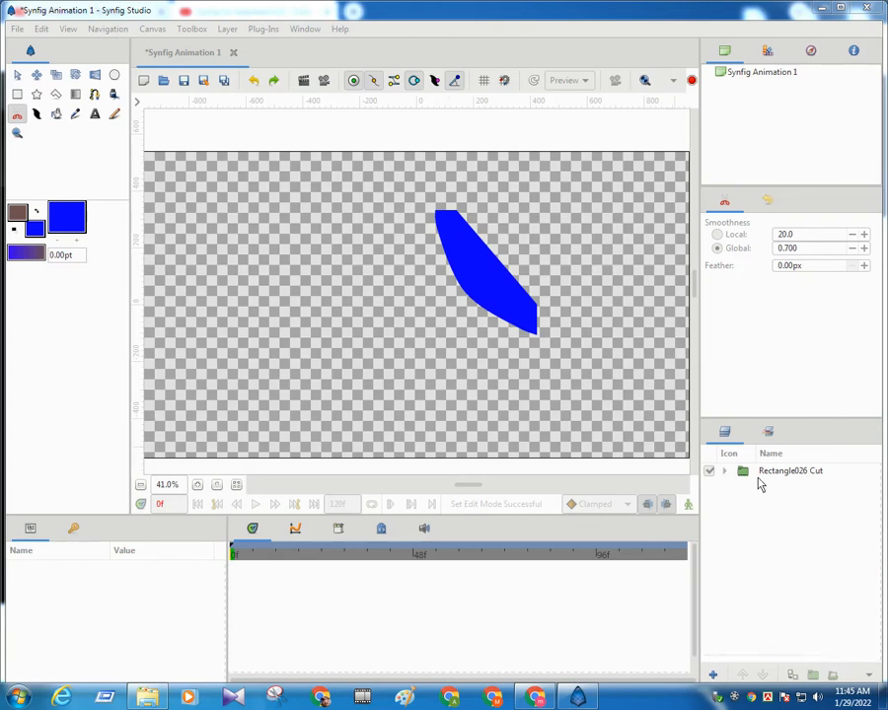
# - Expand the Rectangle026 Cut group and examine its Mask and Rectangle026 layers in turn
pyautogui.click(730, 476)
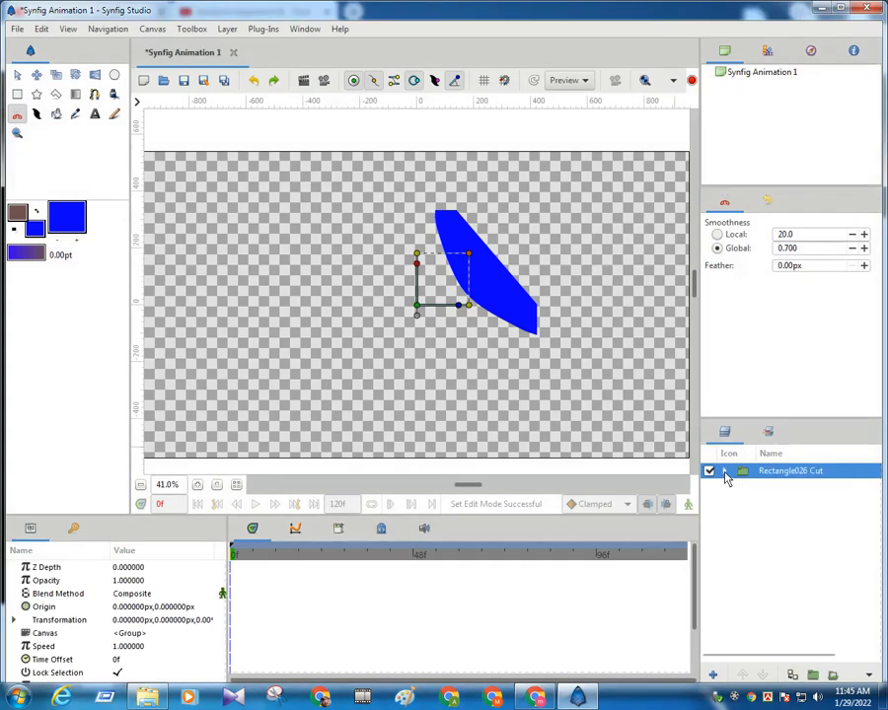
pyautogui.click(725, 472)
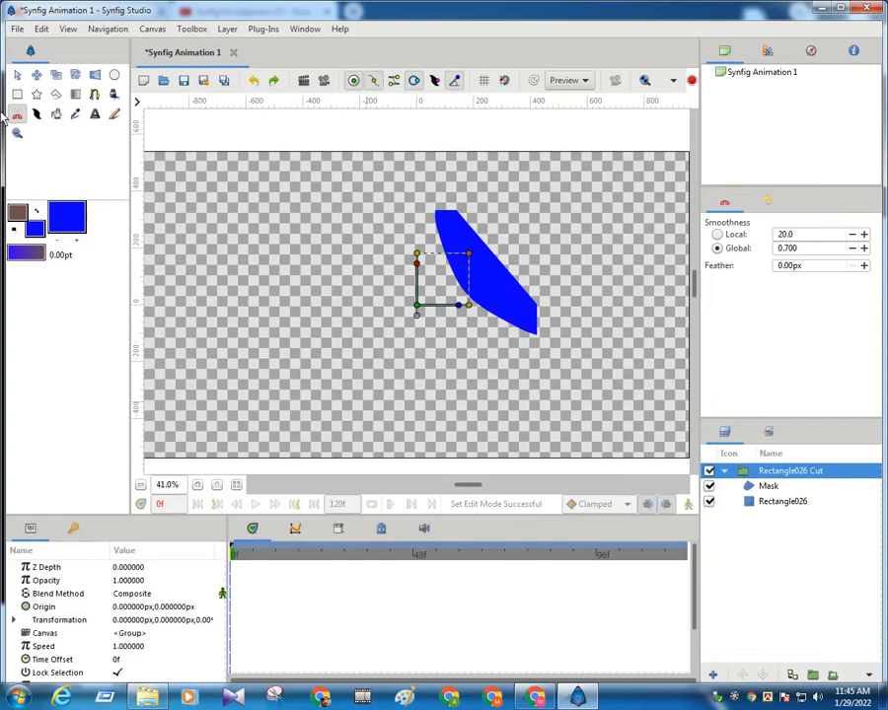
pyautogui.click(732, 488)
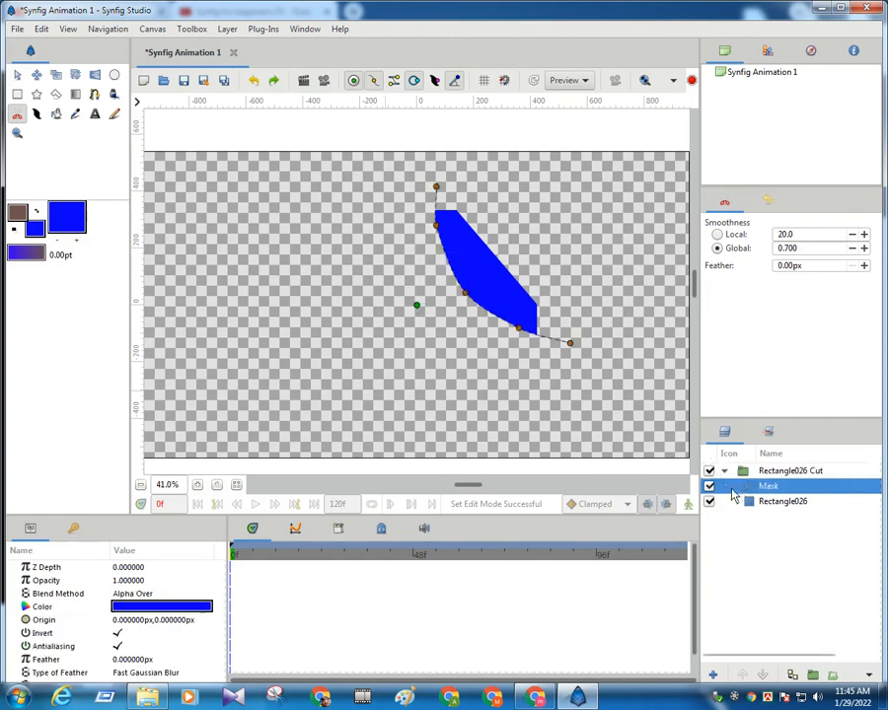
pyautogui.click(733, 505)
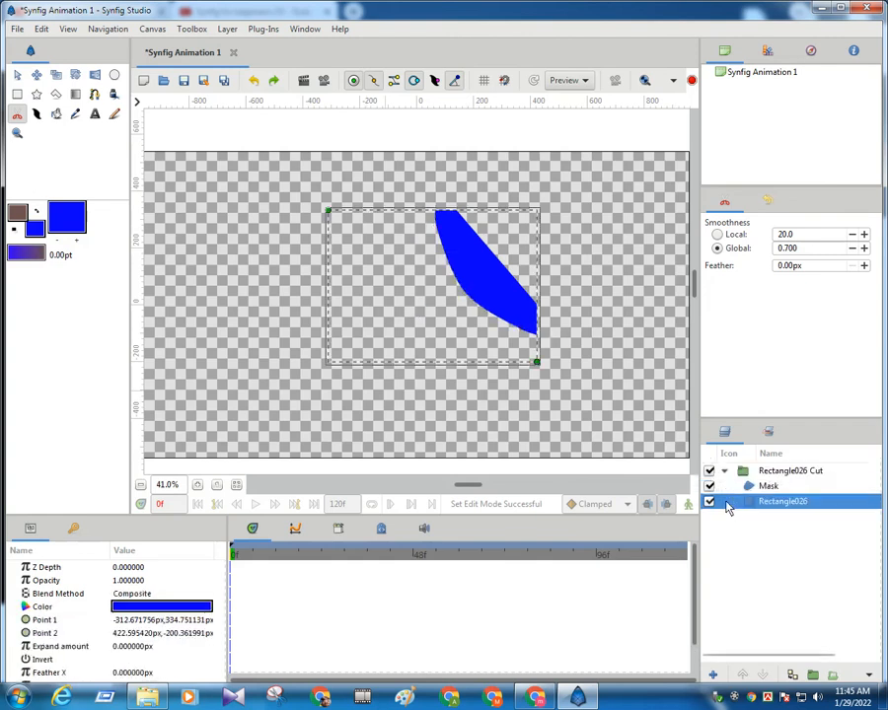
# - Hide and reshow the Mask layer, the Rectangle026 layer and the whole cut group in turn to compare their effect, ending with the Mask again
pyautogui.click(709, 487)
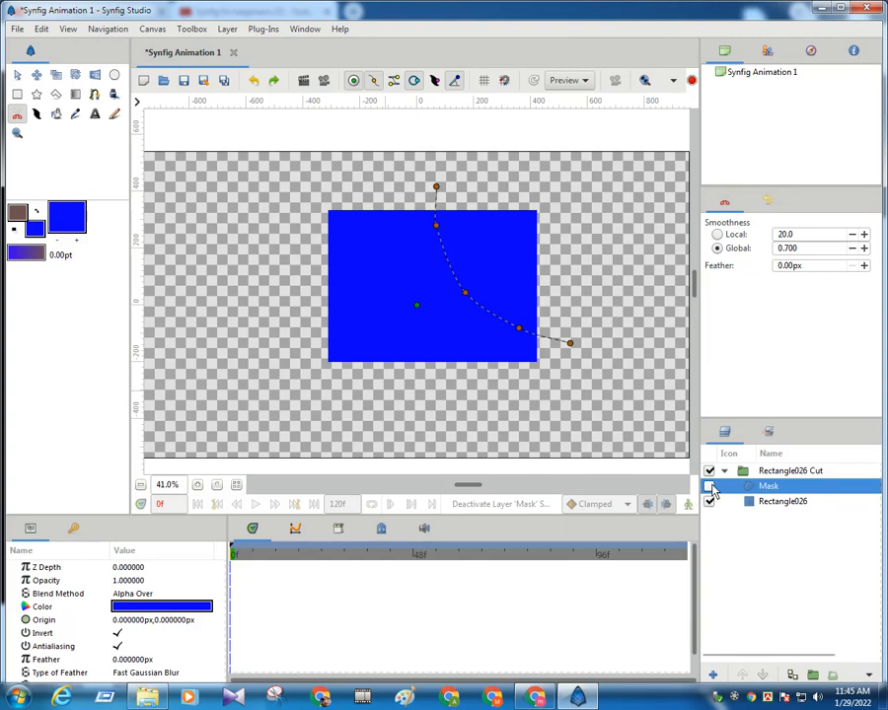
pyautogui.click(709, 487)
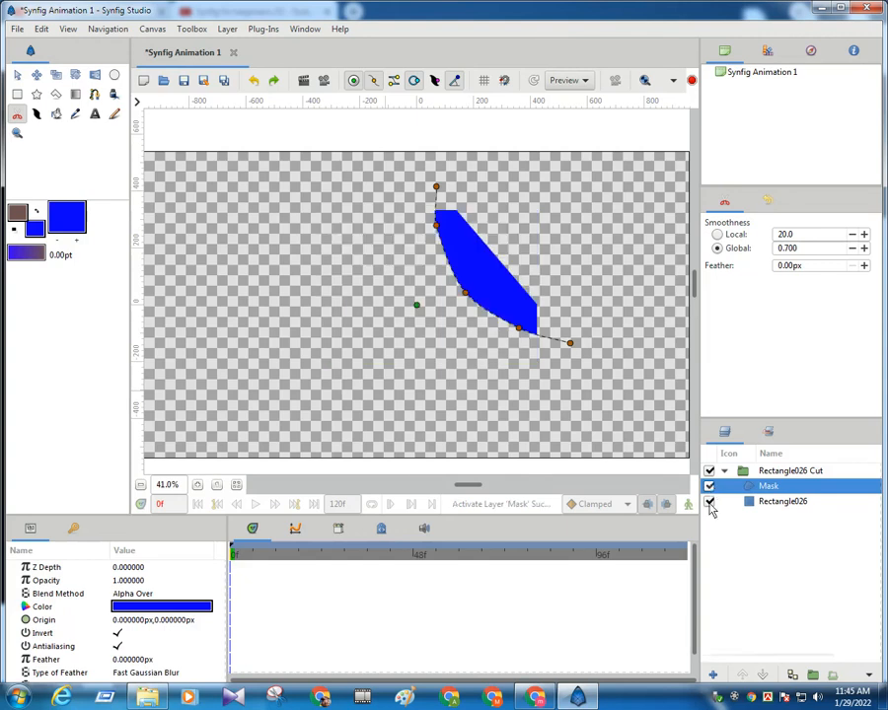
pyautogui.click(709, 501)
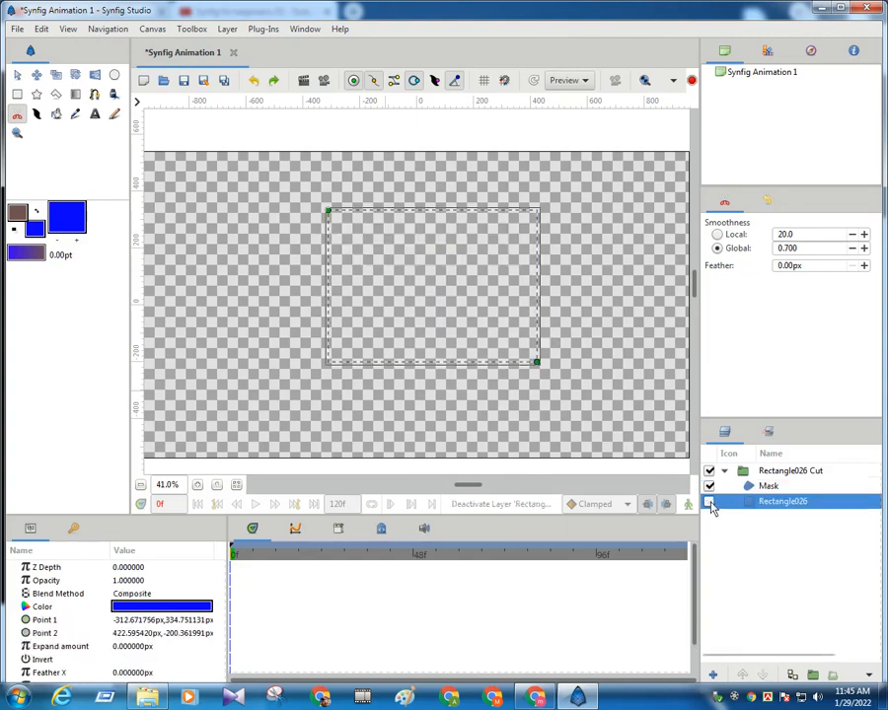
pyautogui.click(709, 501)
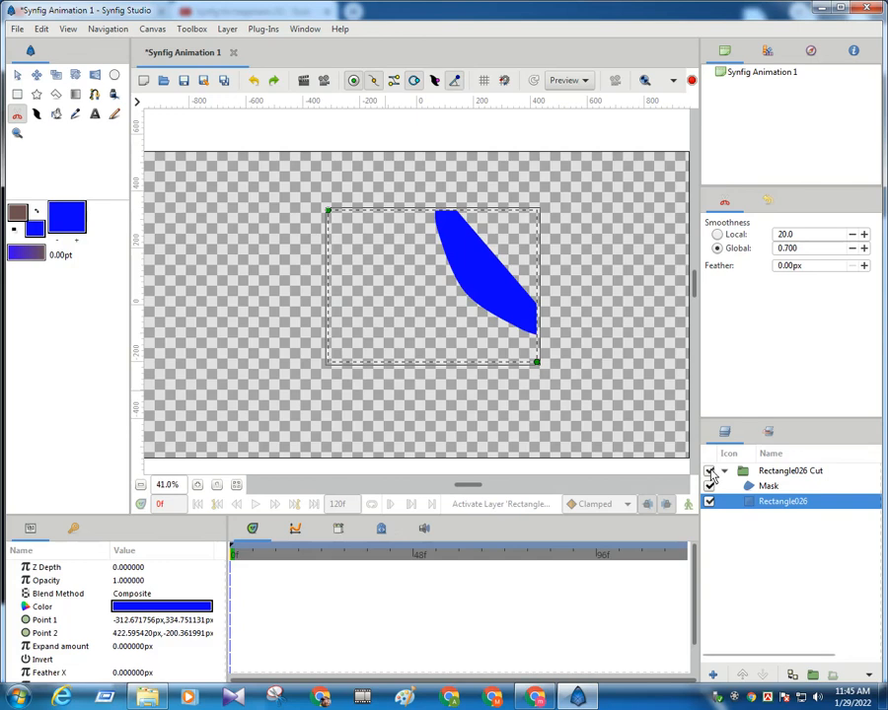
pyautogui.click(709, 471)
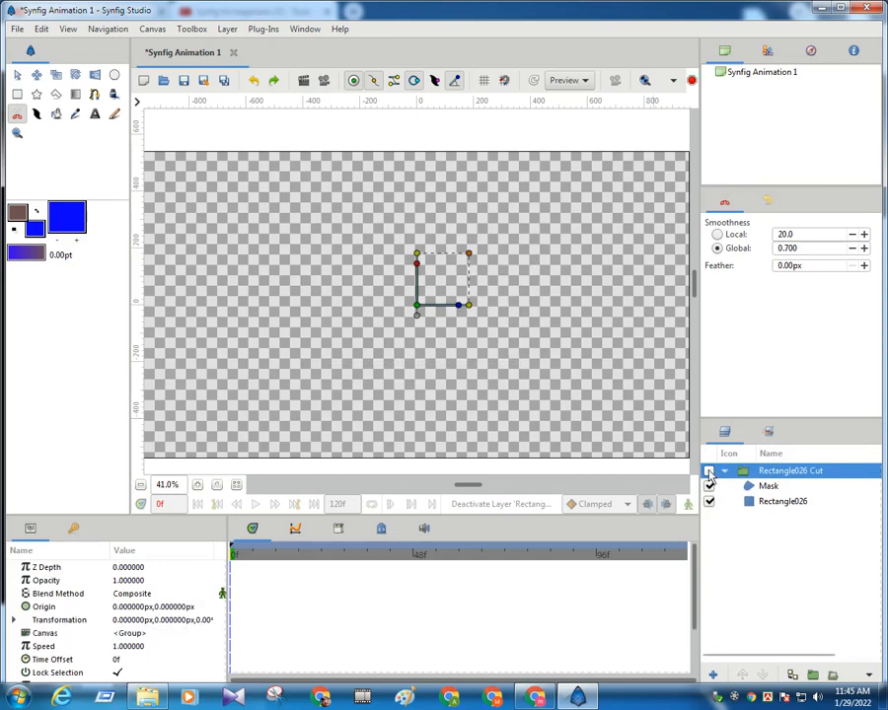
pyautogui.click(710, 472)
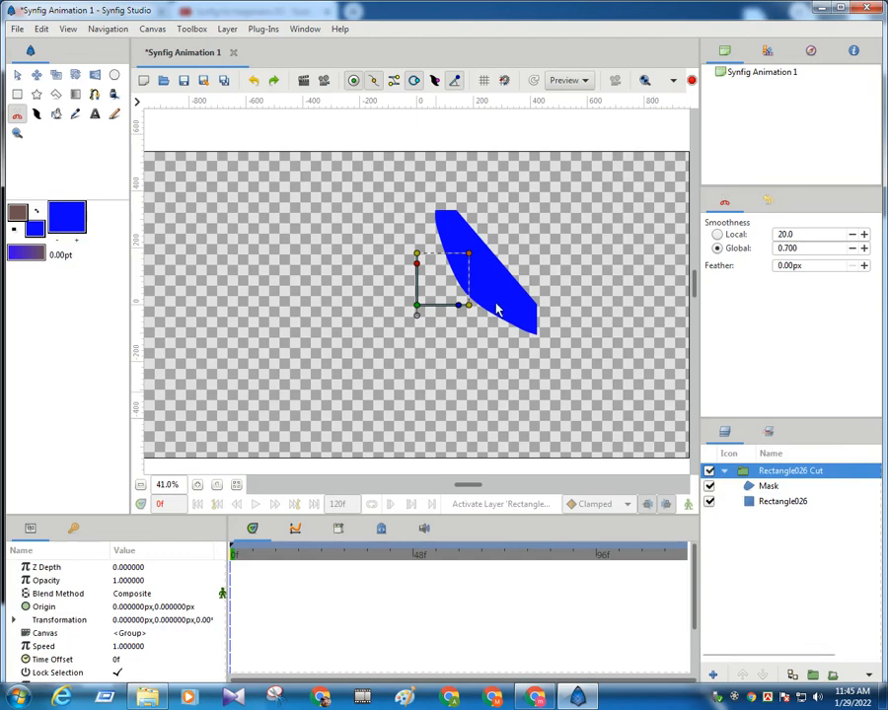
pyautogui.click(708, 487)
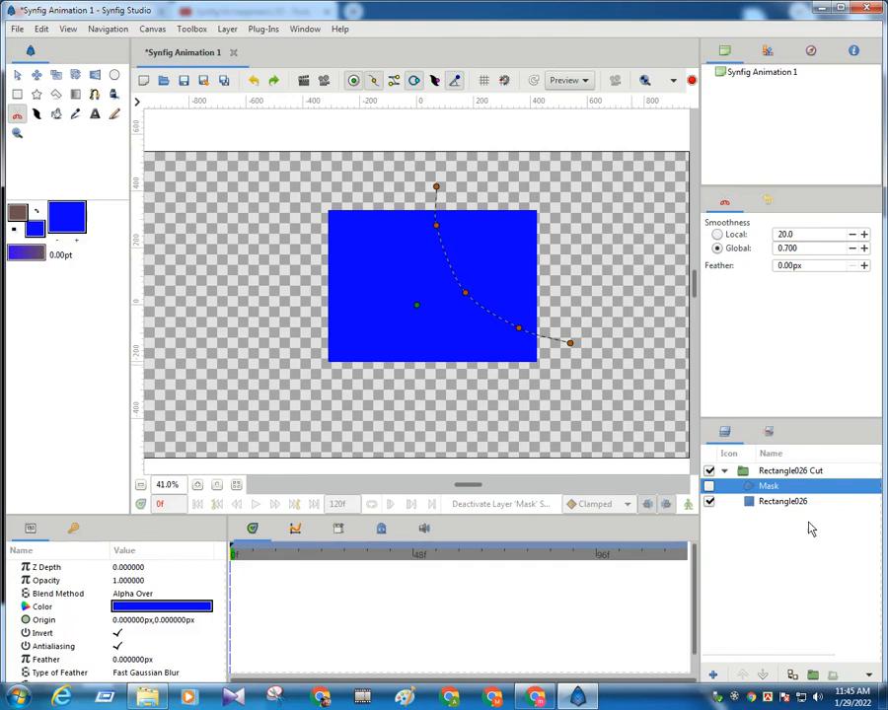
pyautogui.click(708, 487)
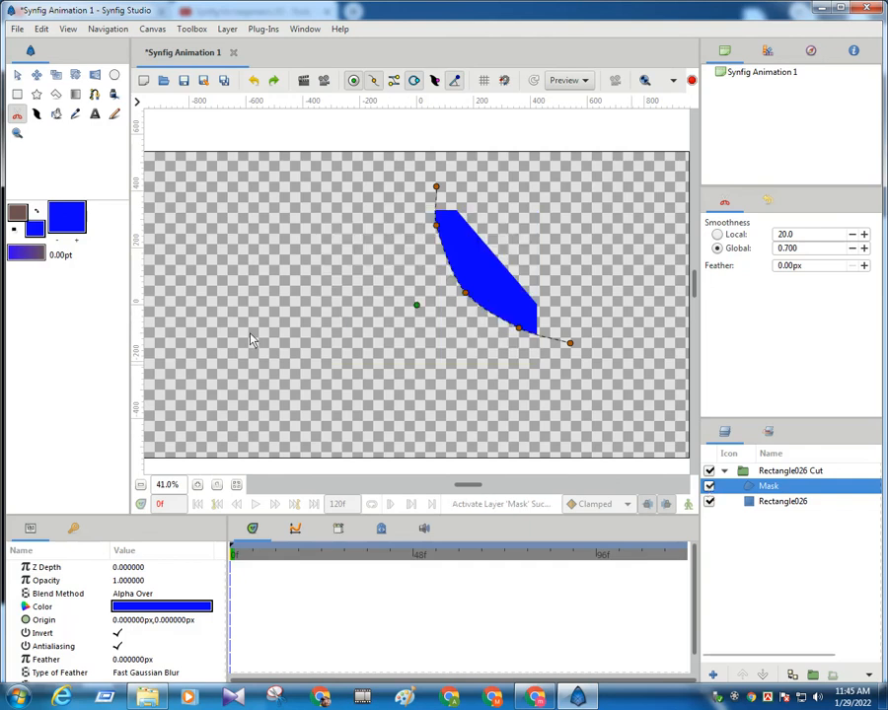
# - Reshape the mask with the Transform tool by moving the middle vertex of its curved edge outward to the lower left
pyautogui.click(17, 76)
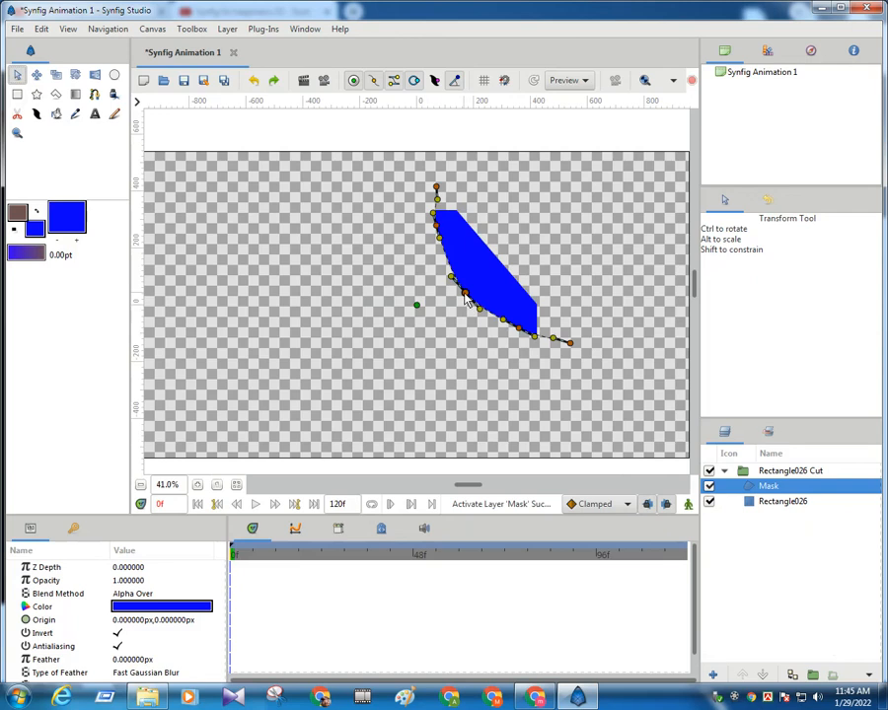
pyautogui.moveTo(466, 301); pyautogui.dragTo(405, 321)
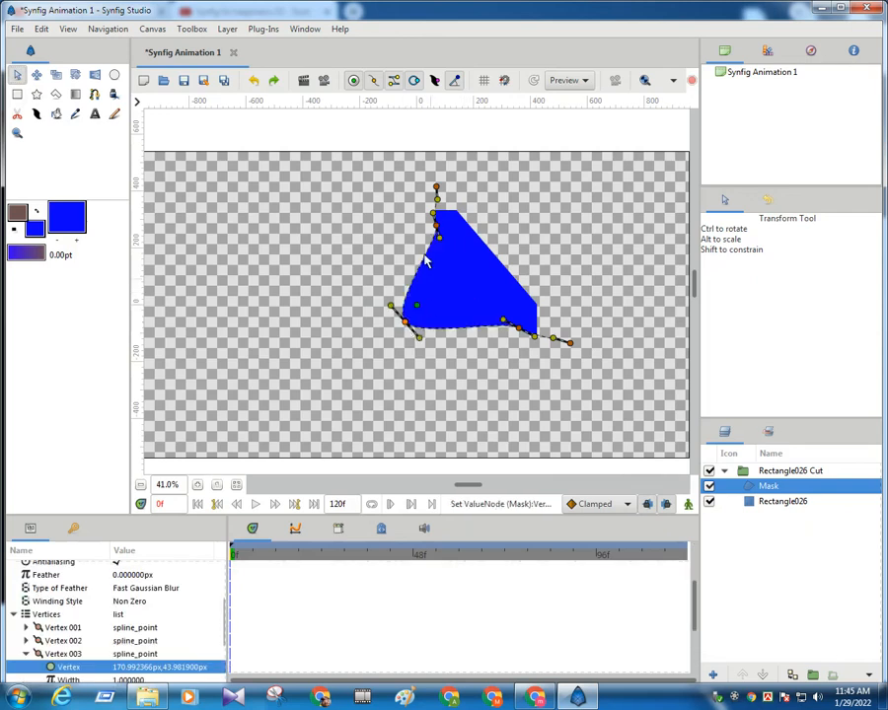
# - Reshape the mask by moving its upper and lower right vertices outward, extending its right end, and lengthening and tilting the upper left vertex's tangents
pyautogui.moveTo(435, 225); pyautogui.dragTo(375, 242)
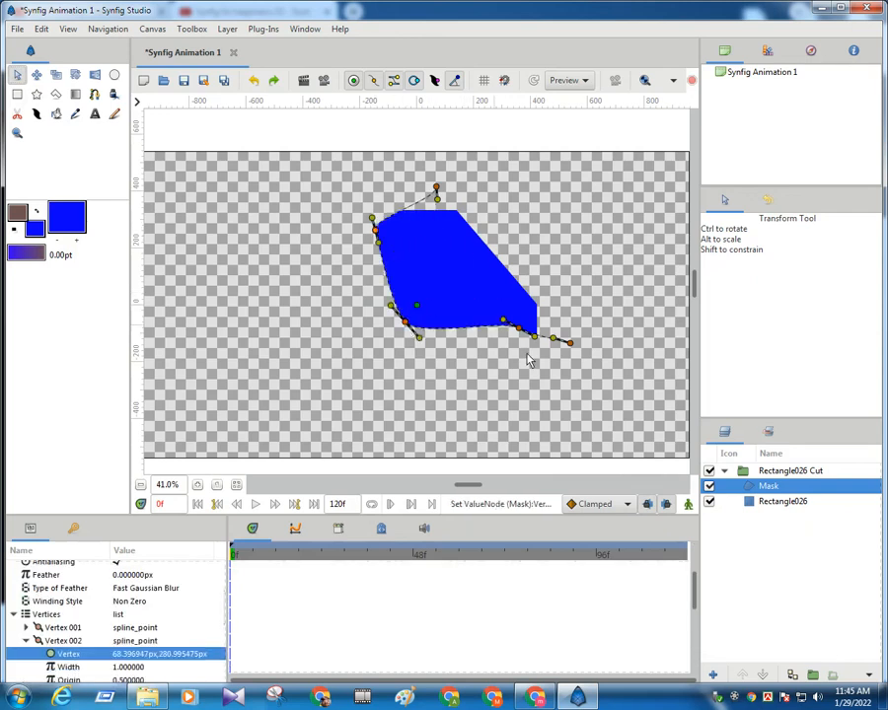
pyautogui.moveTo(522, 333); pyautogui.dragTo(486, 368)
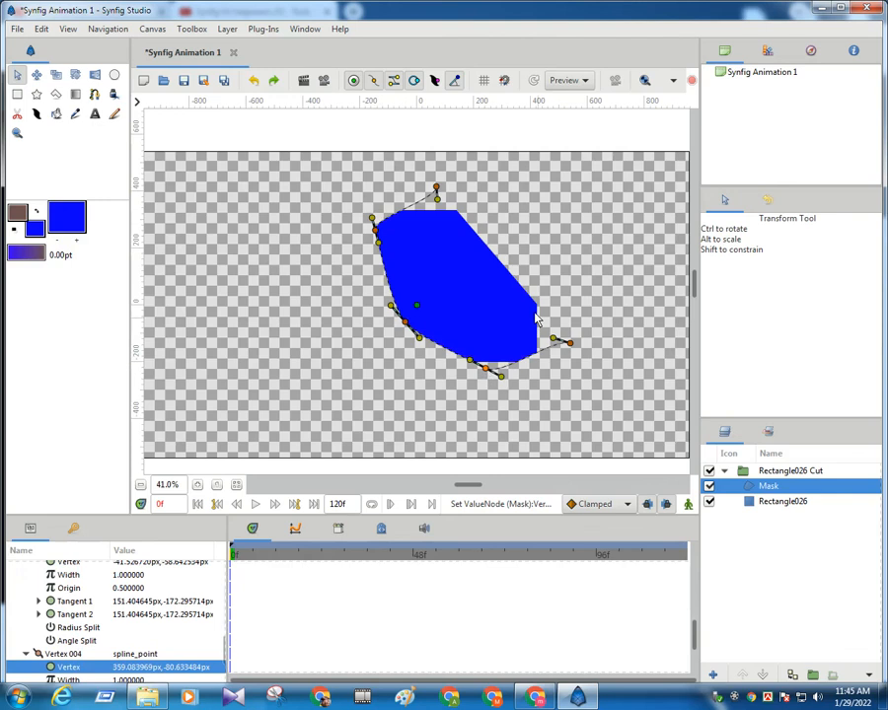
pyautogui.moveTo(554, 339); pyautogui.dragTo(581, 333)
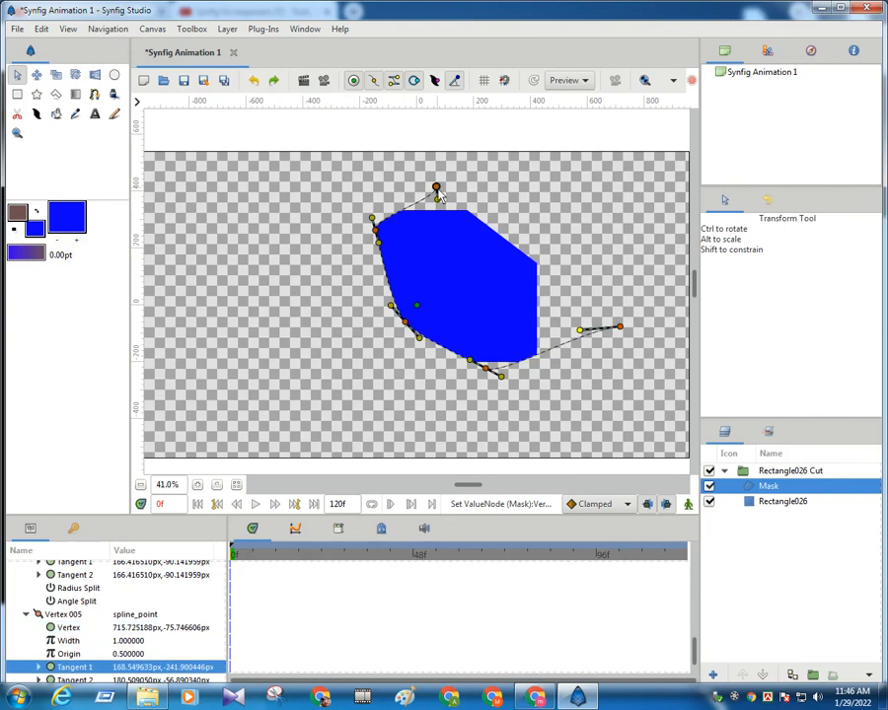
pyautogui.moveTo(378, 243); pyautogui.dragTo(330, 286)
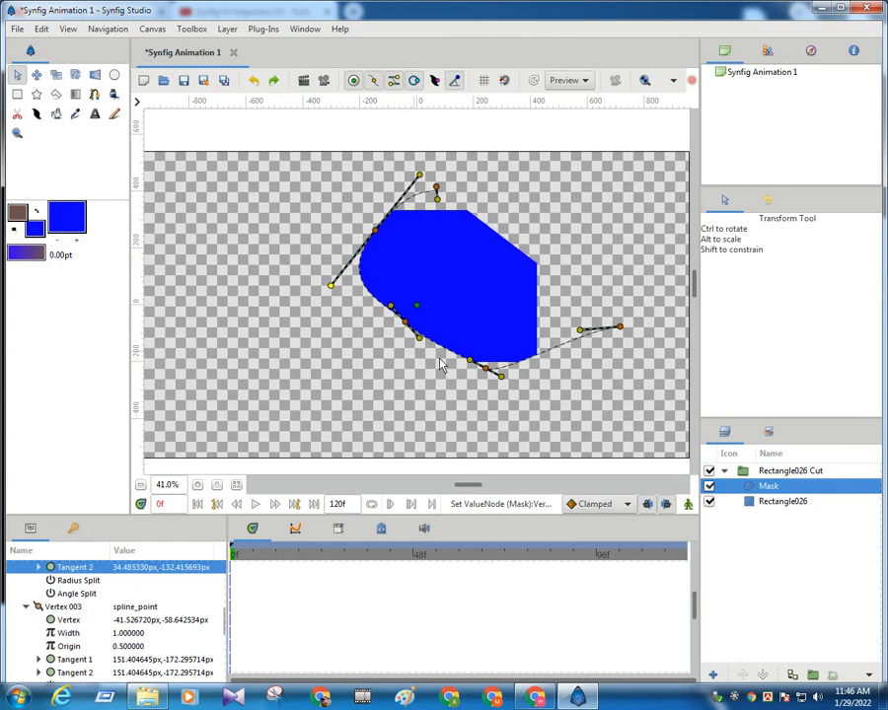
# - Move the whole mask back and forth across the rectangle by its origin, ending at about (198, 71) px, and steepen the upper left vertex's tangent
pyautogui.moveTo(417, 311); pyautogui.dragTo(375, 326)
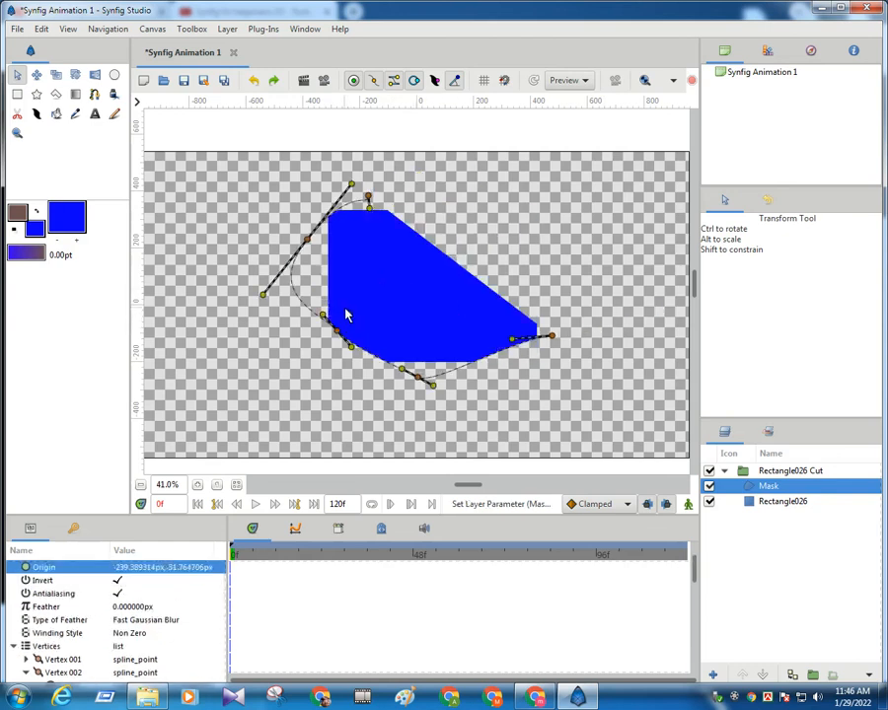
pyautogui.moveTo(345, 316); pyautogui.dragTo(453, 278)
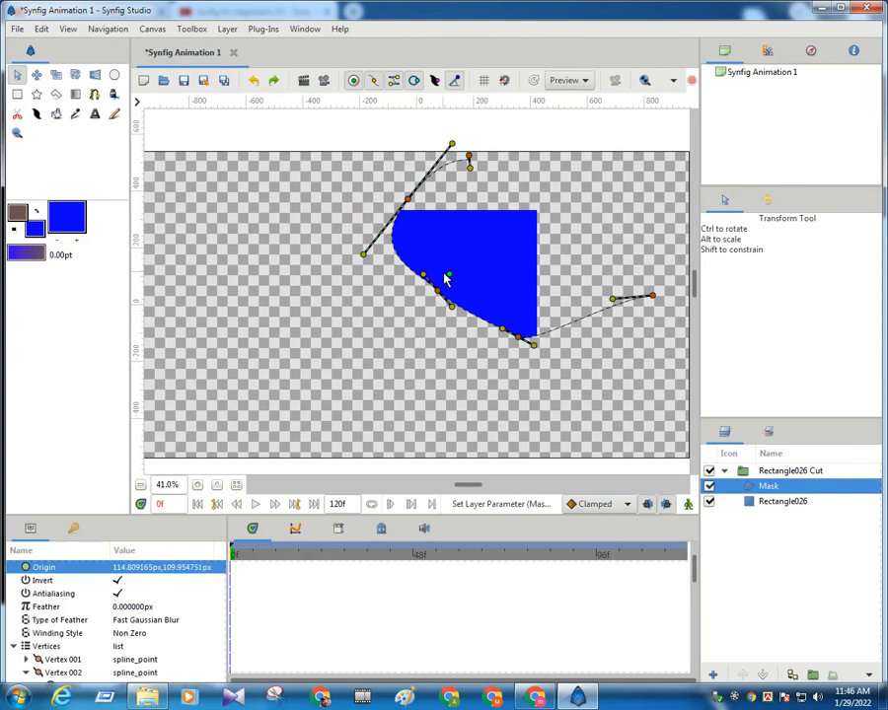
pyautogui.moveTo(450, 277); pyautogui.dragTo(335, 355)
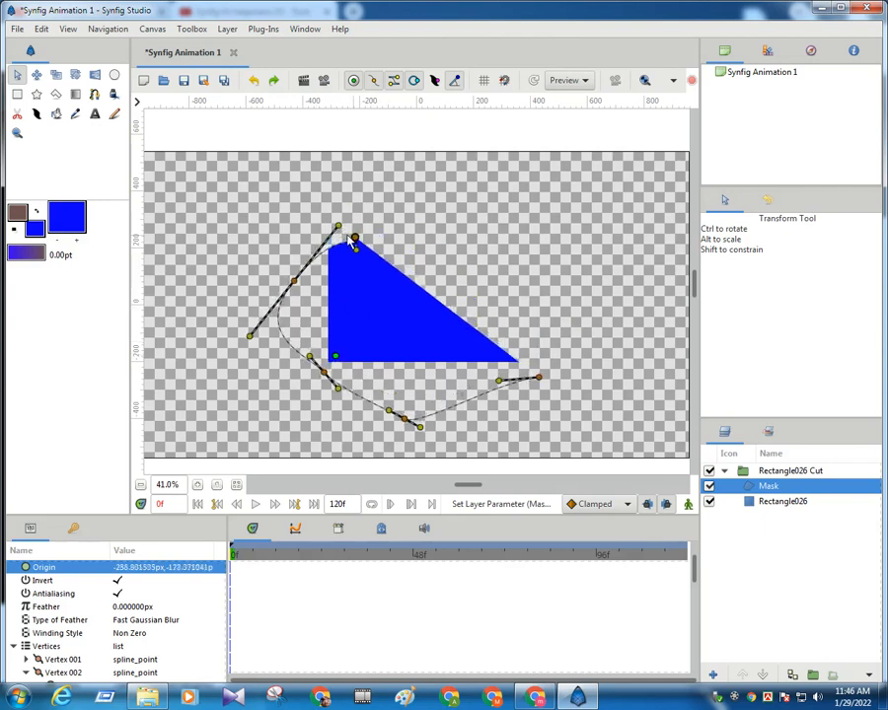
pyautogui.moveTo(336, 233); pyautogui.dragTo(315, 198)
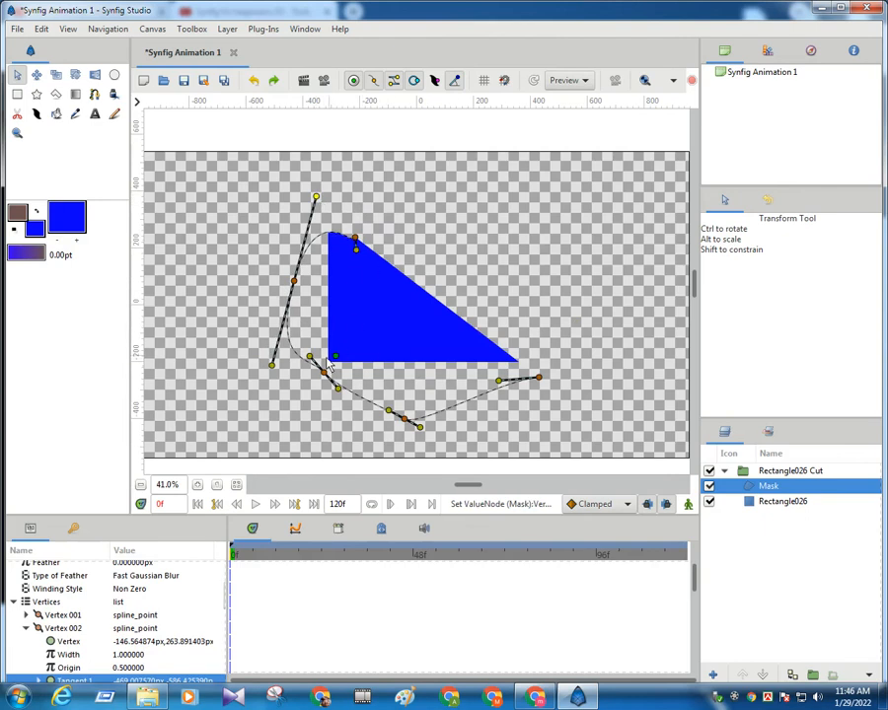
pyautogui.moveTo(335, 356); pyautogui.dragTo(471, 293)
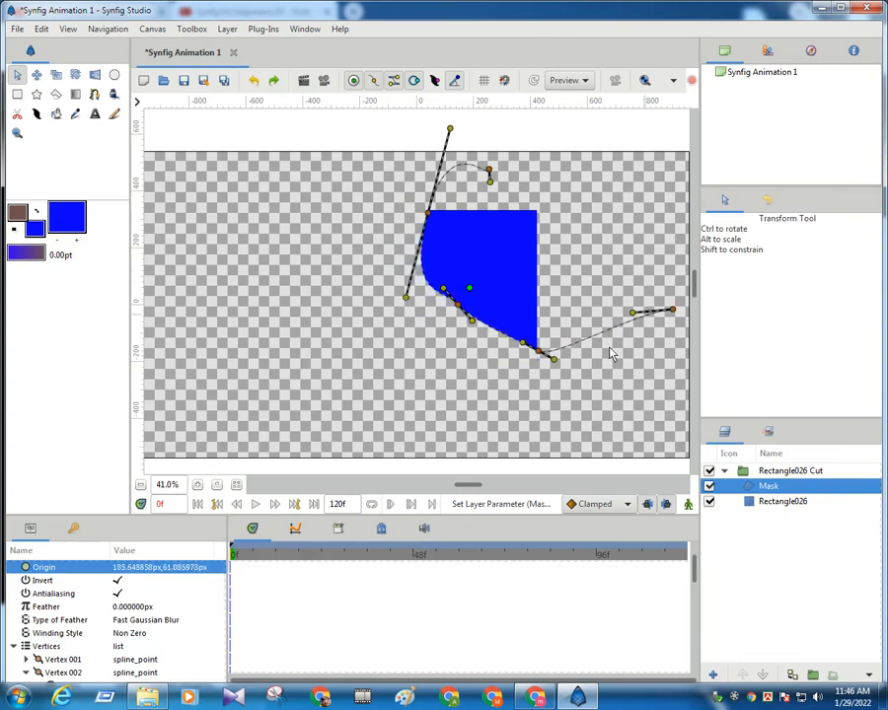
pyautogui.moveTo(471, 293); pyautogui.dragTo(474, 290)
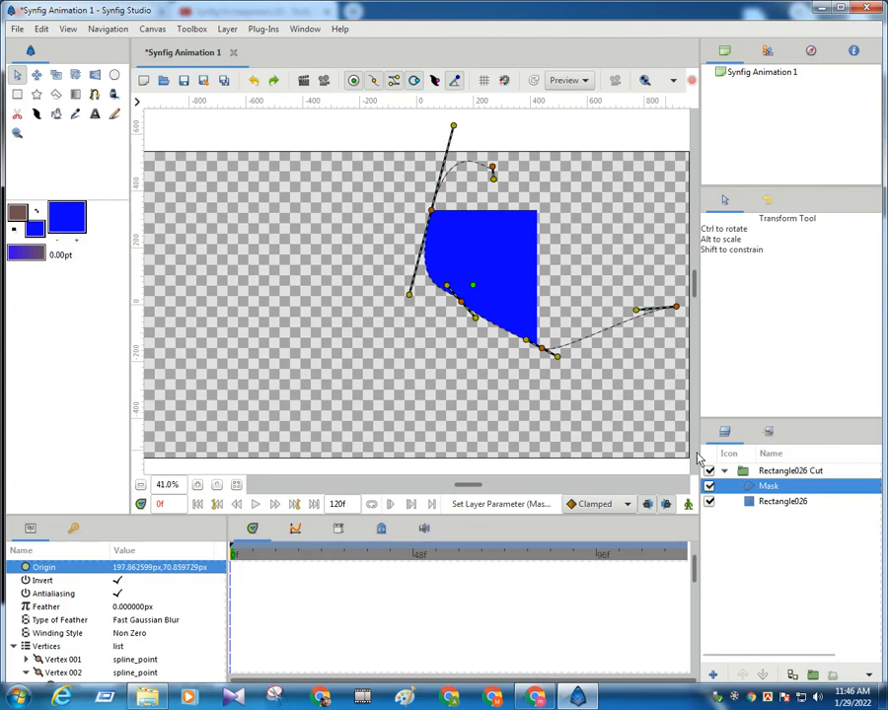
# - Delete the Mask layer, the Rectangle026 layer and the emptied Rectangle026 Cut group
pyautogui.click(868, 677)
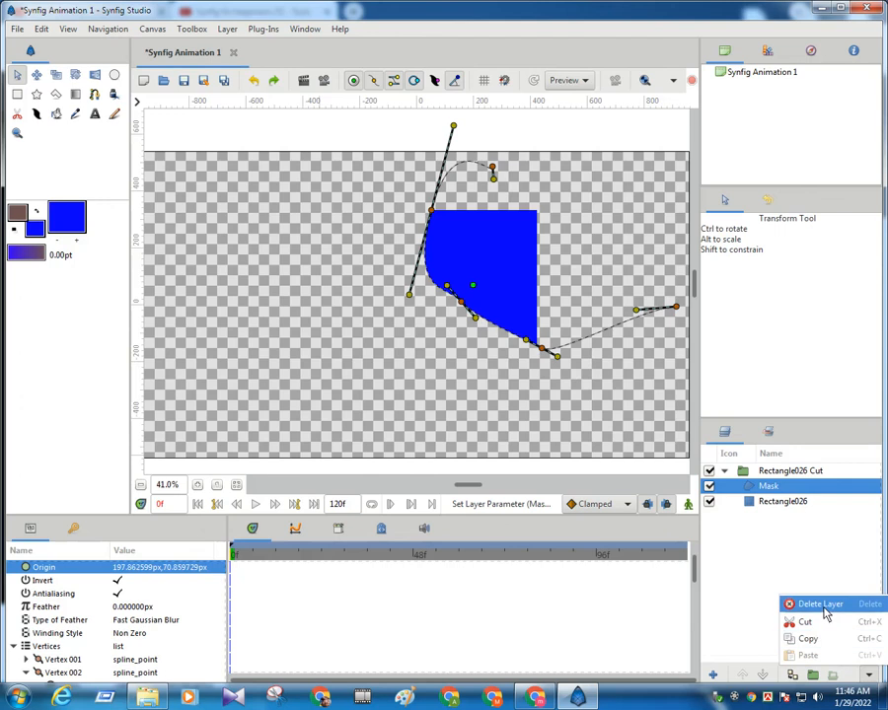
pyautogui.click(821, 603)
pyautogui.click(868, 676)
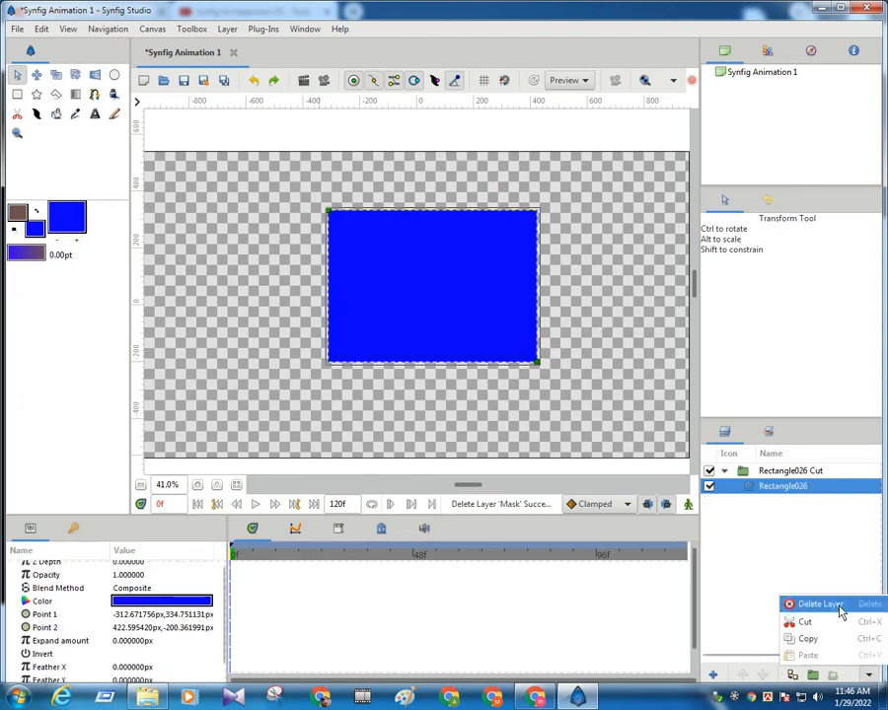
pyautogui.click(823, 604)
pyautogui.click(868, 676)
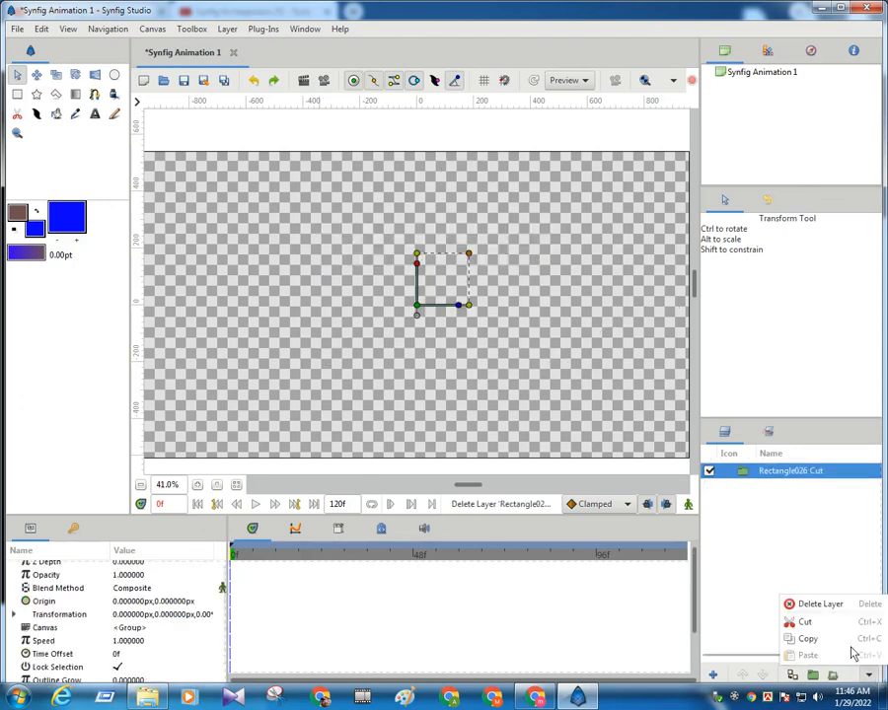
pyautogui.click(825, 604)
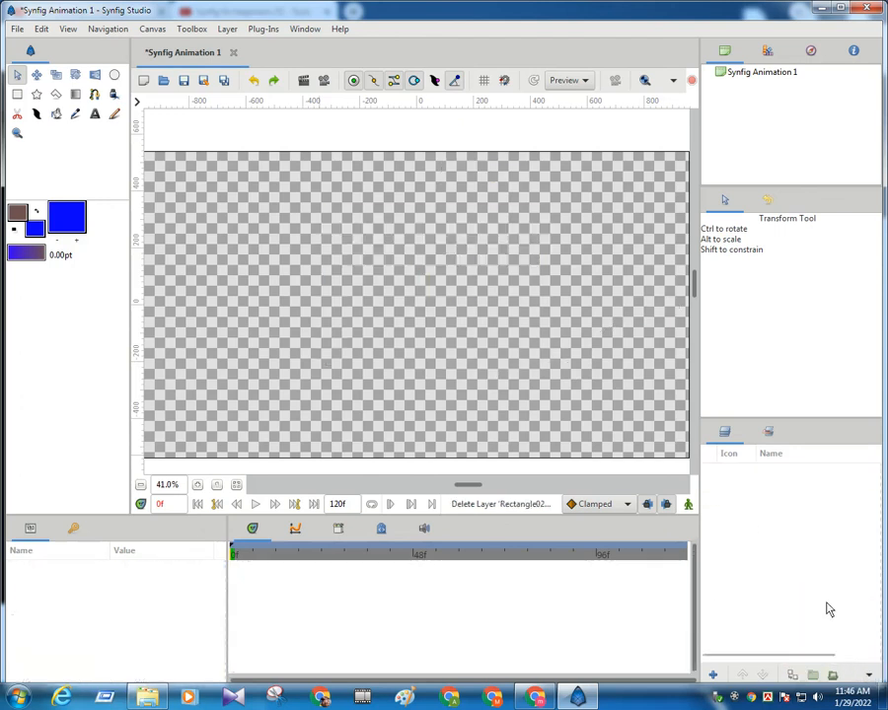
pyautogui.click(37, 114)
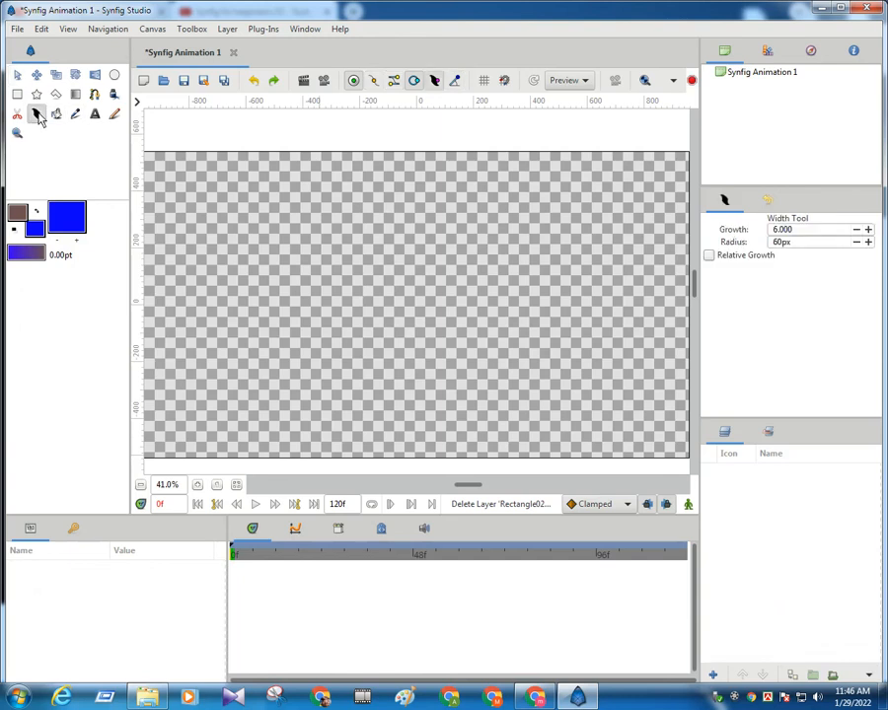
pyautogui.click(736, 700)
pyautogui.click(793, 648)
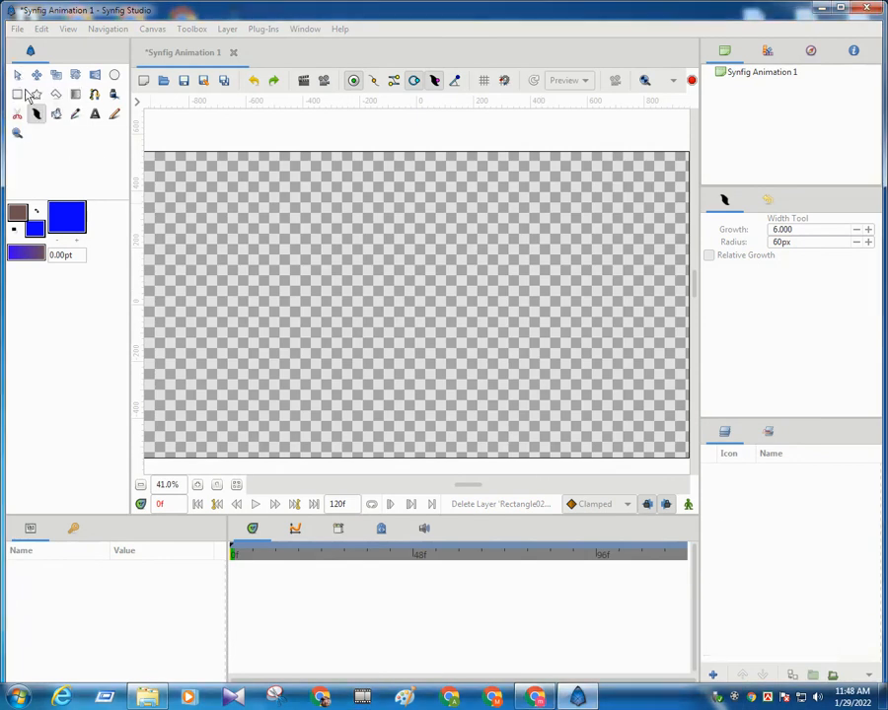
pyautogui.hotkey('alt', 'a')
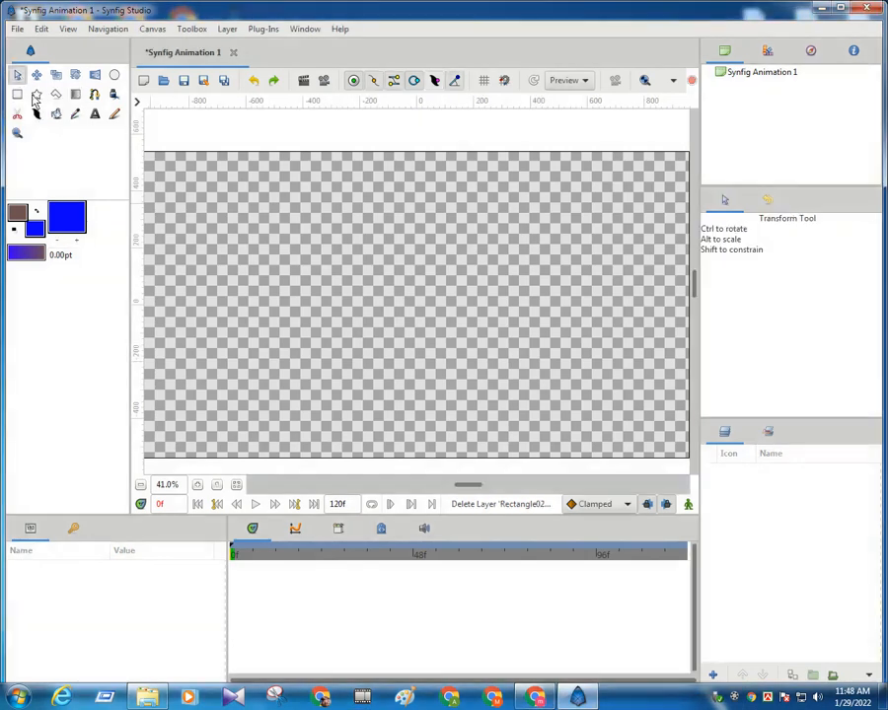
# - Draw a circle about 550 px in diameter as an outline layer only, and move its origin to about (66, 46) px
pyautogui.click(113, 77)
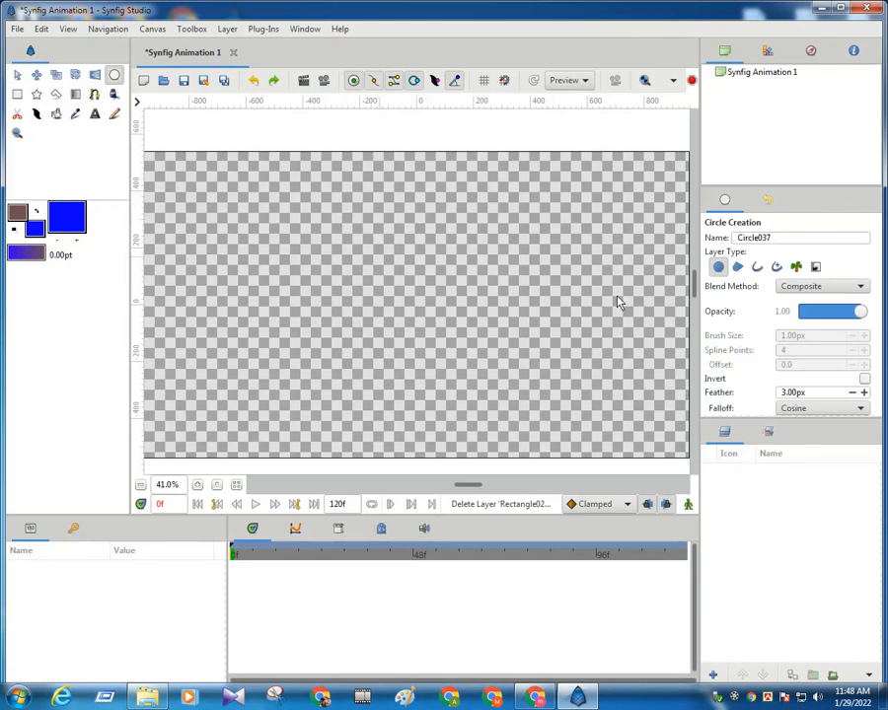
pyautogui.click(757, 267)
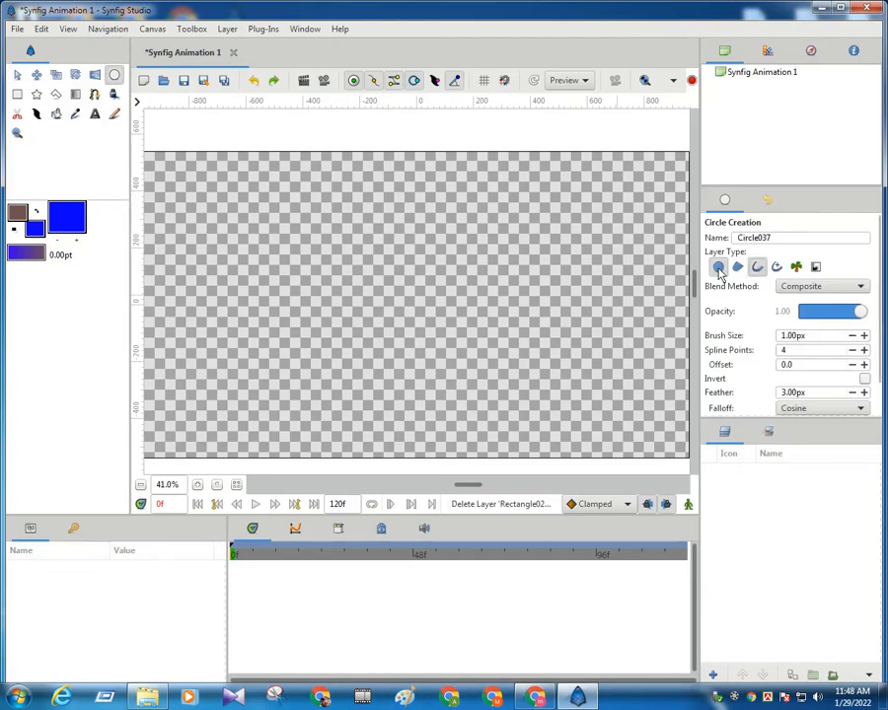
pyautogui.click(719, 268)
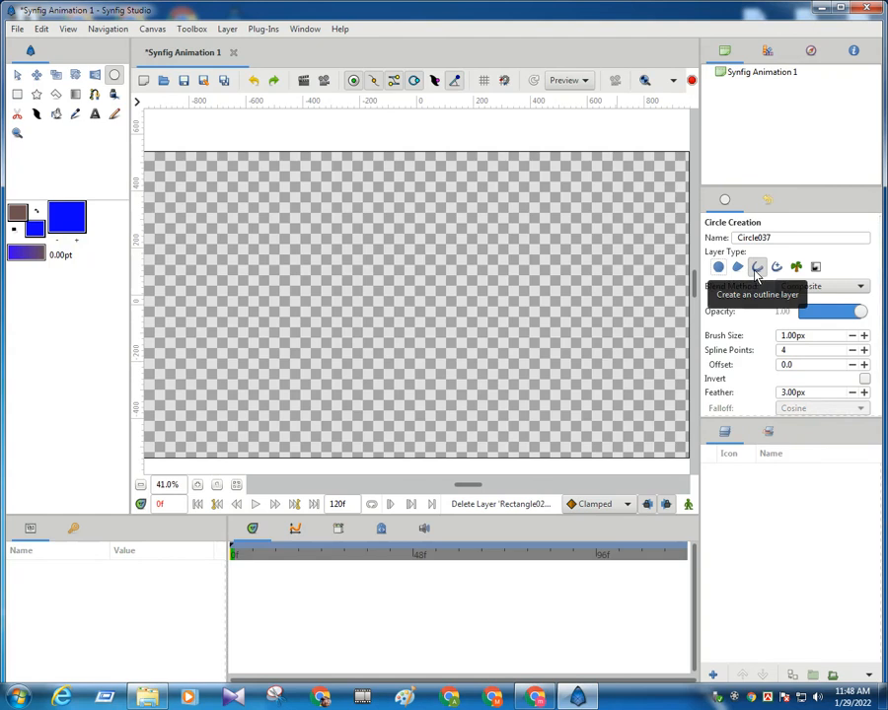
pyautogui.moveTo(347, 235); pyautogui.dragTo(418, 310)
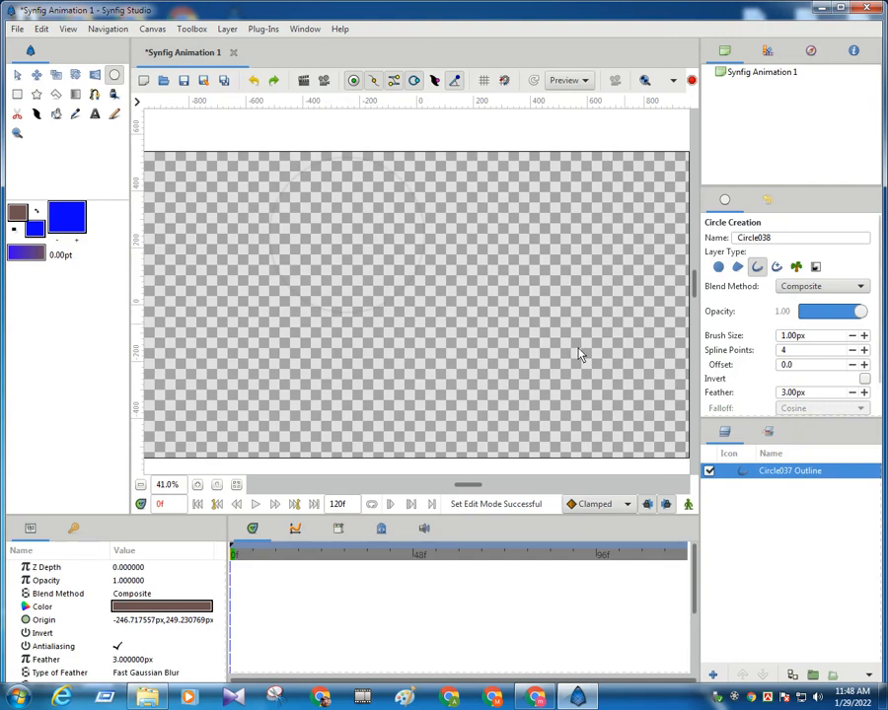
pyautogui.click(18, 76)
pyautogui.moveTo(346, 233); pyautogui.dragTo(443, 305)
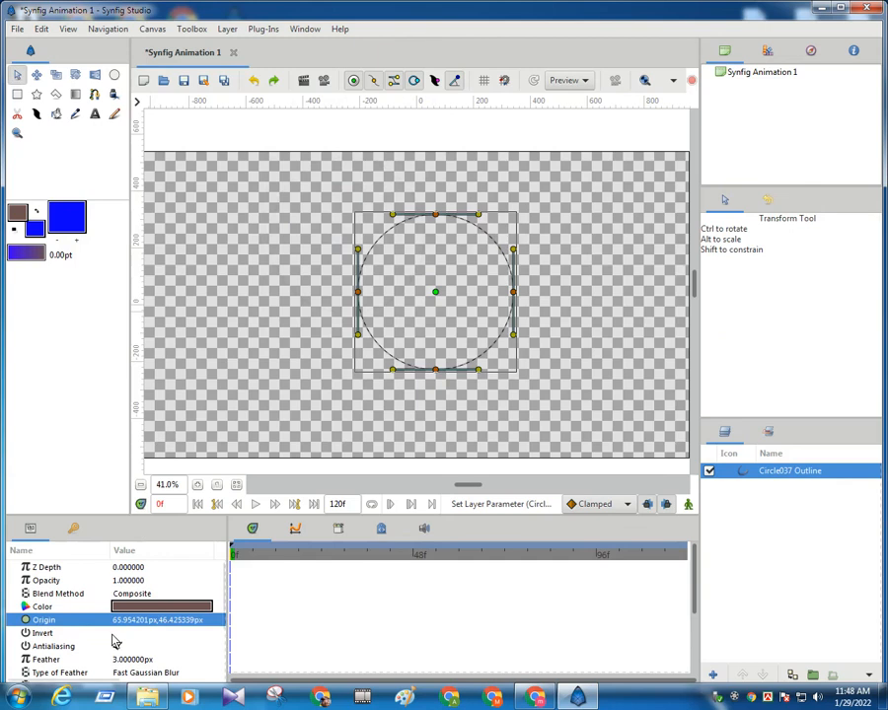
# - Try outline widths of 5 px and 10 px on the circle, and settle on 25 px
pyautogui.scroll(-2, 115, 642)
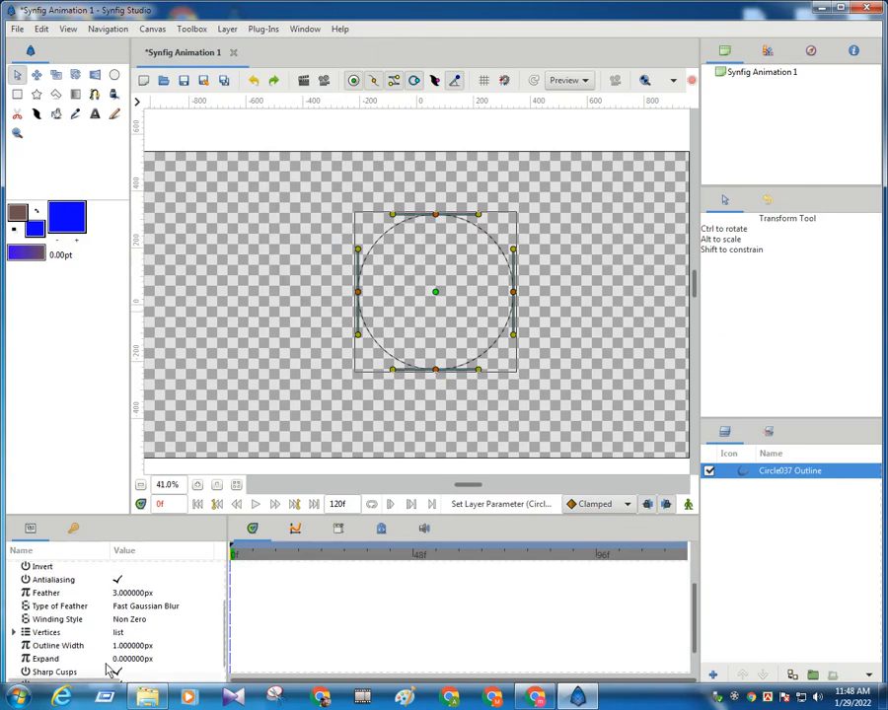
pyautogui.scroll(-1, 120, 639)
pyautogui.click(115, 625)
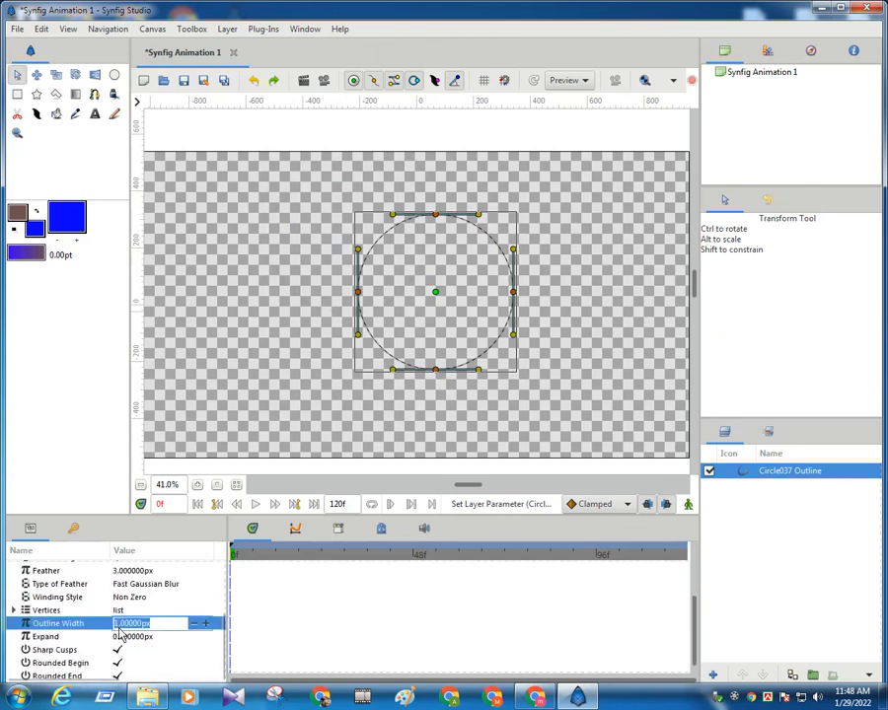
pyautogui.write('5')
pyautogui.press('Return')
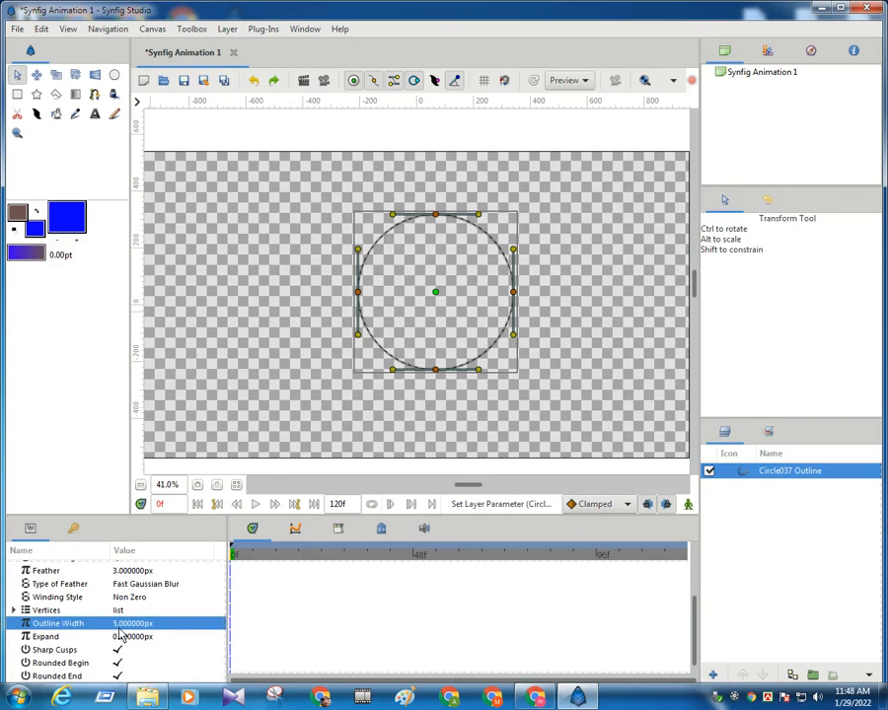
pyautogui.click(119, 629)
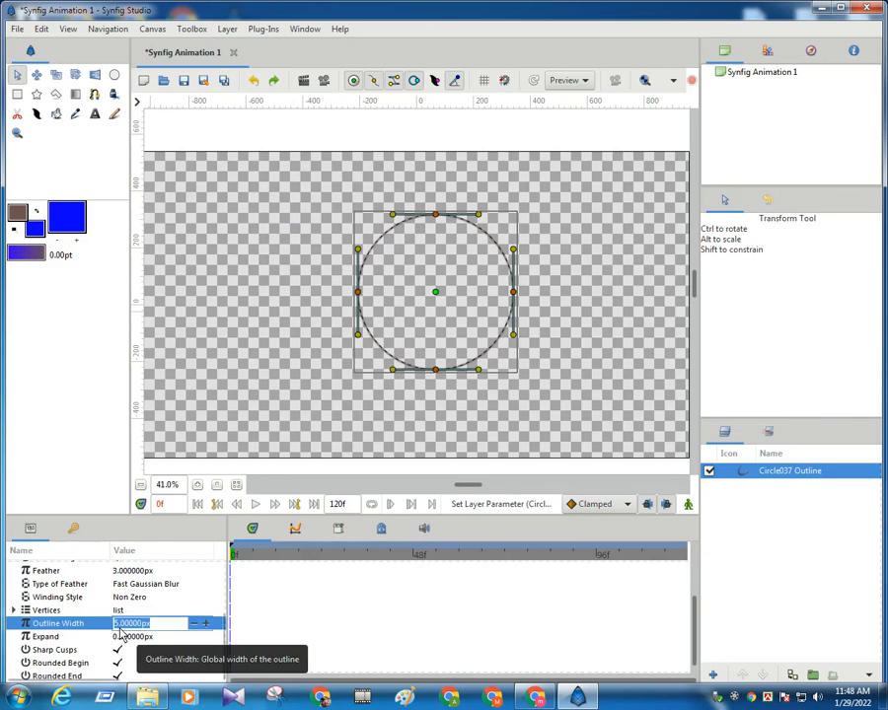
pyautogui.write('10')
pyautogui.press('Return')
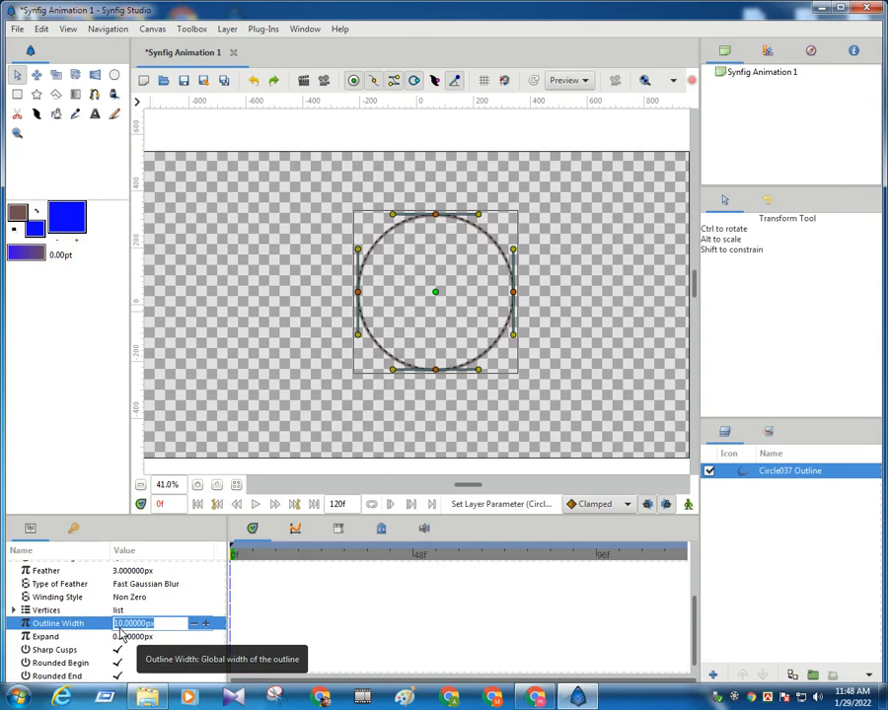
pyautogui.write('25')
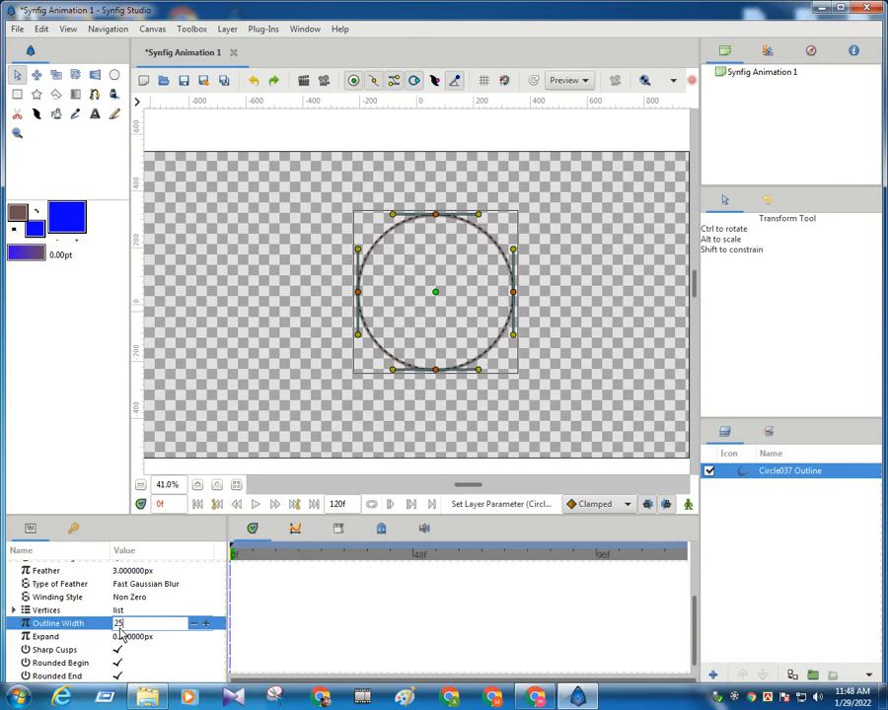
pyautogui.press('Return')
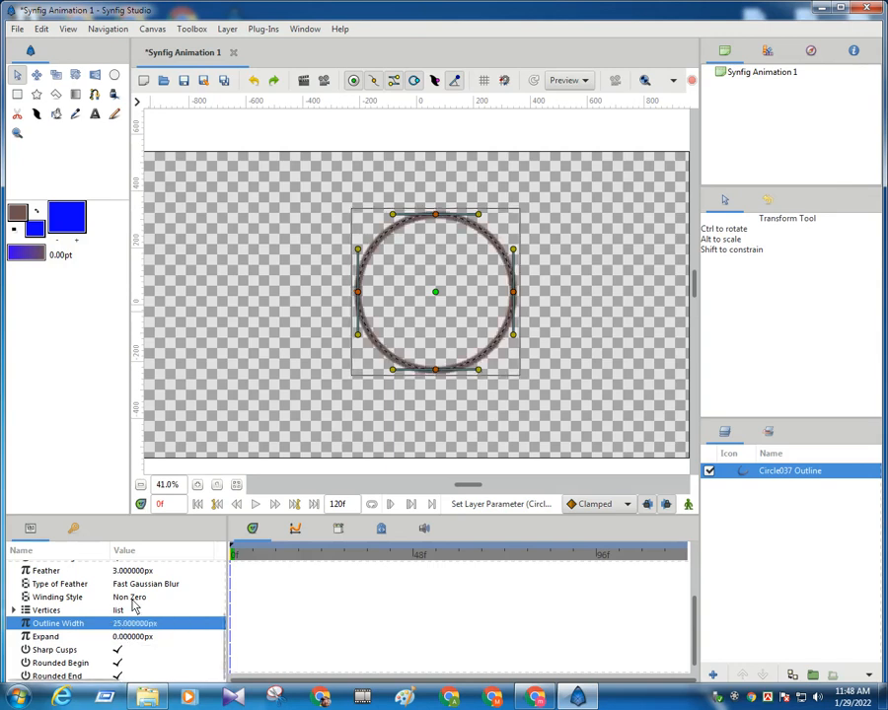
# - Activate the Width tool for the circle and recolour its outline to a vivid pinkish red
pyautogui.scroll(3, 118, 616)
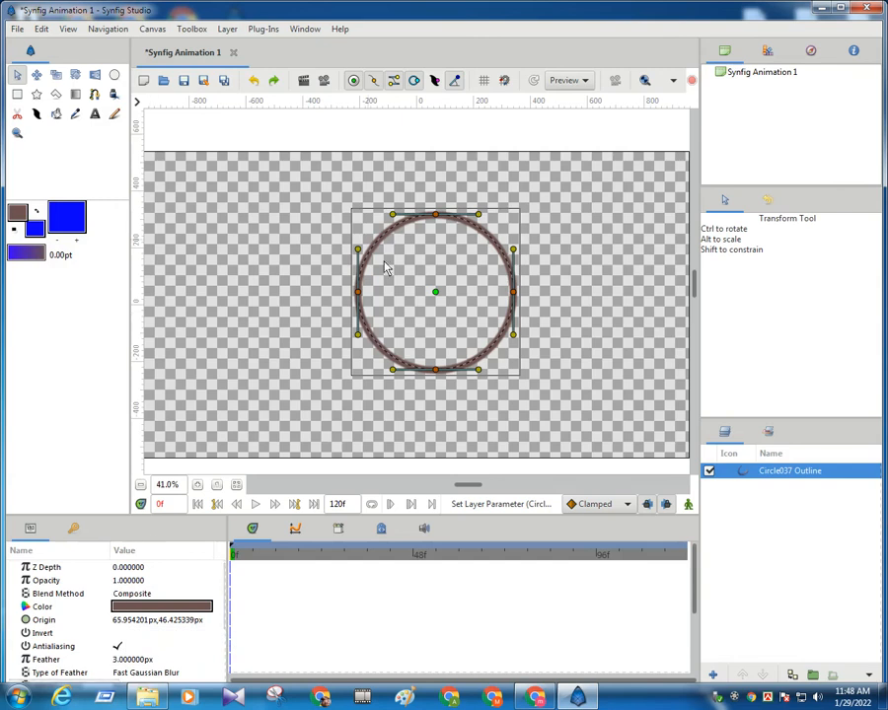
pyautogui.click(36, 115)
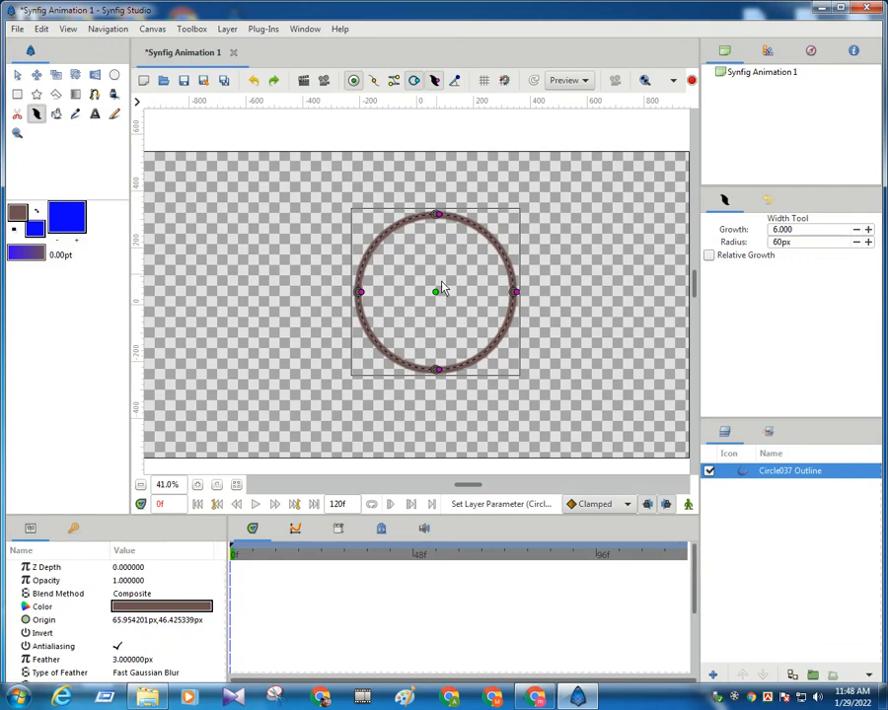
pyautogui.doubleClick(186, 606)
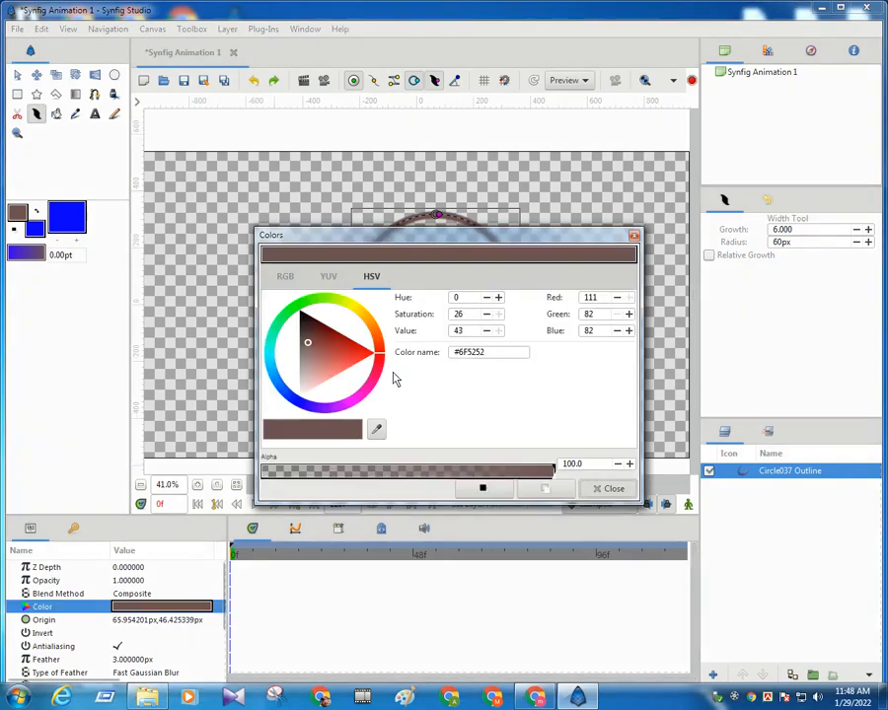
pyautogui.moveTo(383, 361)
pyautogui.mouseDown()
pyautogui.moveTo(383, 381)
pyautogui.moveTo(373, 372)
pyautogui.mouseUp()
pyautogui.click(365, 370)
pyautogui.click(608, 488)
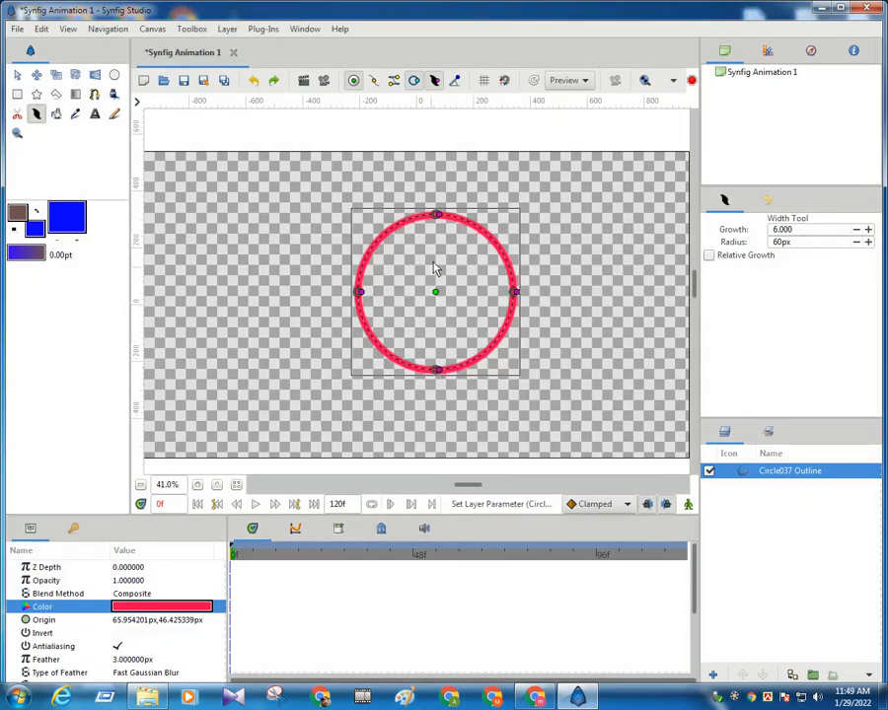
# - Thicken the circle's outline at its top, bottom and left vertices by enlarging their width handles
pyautogui.moveTo(446, 222)
pyautogui.mouseDown()
pyautogui.moveTo(454, 234)
pyautogui.moveTo(448, 215)
pyautogui.moveTo(448, 267)
pyautogui.mouseUp()
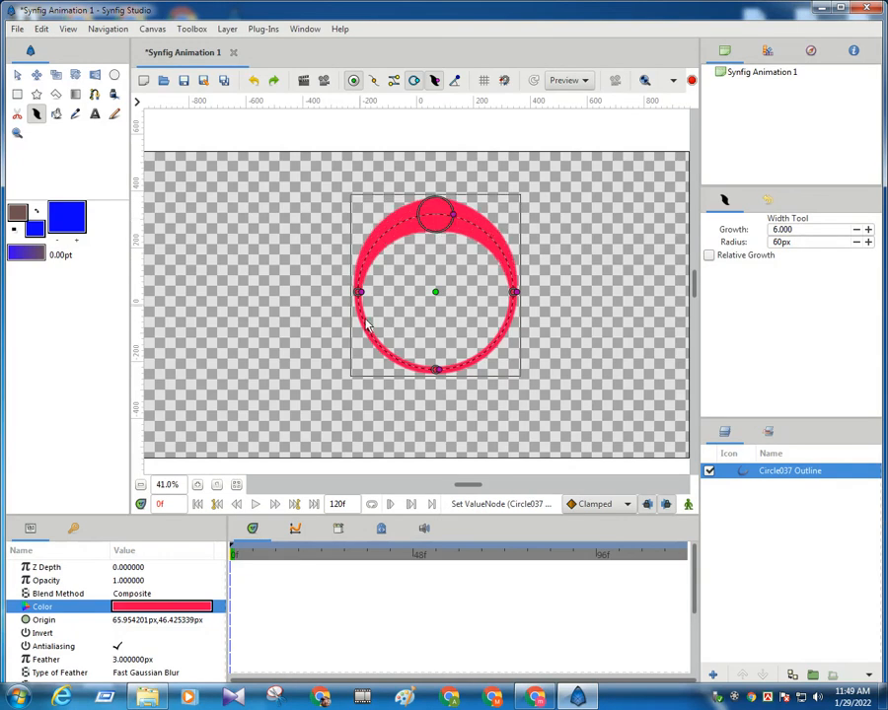
pyautogui.moveTo(435, 373)
pyautogui.mouseDown()
pyautogui.moveTo(436, 383)
pyautogui.moveTo(436, 363)
pyautogui.moveTo(446, 379)
pyautogui.moveTo(448, 349)
pyautogui.moveTo(444, 389)
pyautogui.mouseUp()
pyautogui.moveTo(360, 298)
pyautogui.mouseDown()
pyautogui.moveTo(335, 294)
pyautogui.moveTo(361, 304)
pyautogui.moveTo(363, 291)
pyautogui.moveTo(378, 301)
pyautogui.mouseUp()
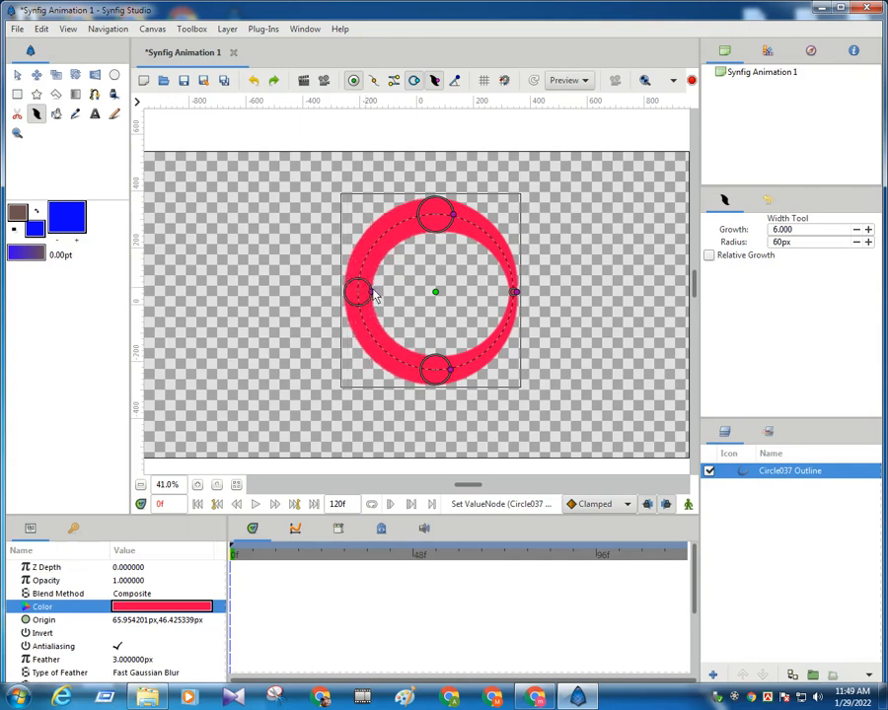
# - Enlarge the width handles at the circle's right, top, left and bottom vertices to thicken the whole outline unevenly
pyautogui.moveTo(517, 294)
pyautogui.mouseDown()
pyautogui.moveTo(589, 294)
pyautogui.moveTo(494, 293)
pyautogui.moveTo(513, 306)
pyautogui.moveTo(510, 289)
pyautogui.moveTo(504, 305)
pyautogui.moveTo(513, 293)
pyautogui.mouseUp()
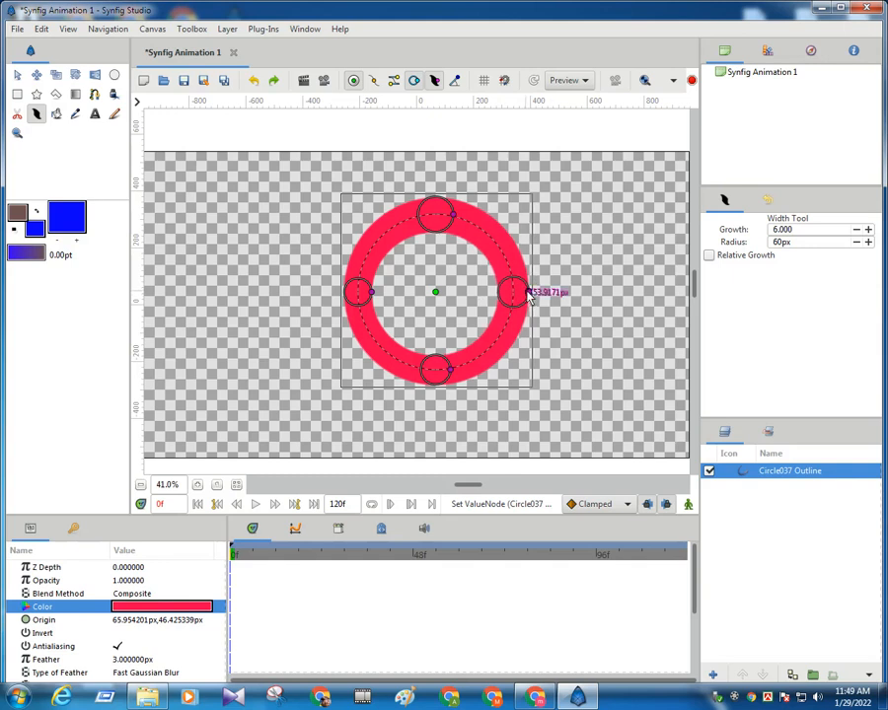
pyautogui.moveTo(530, 295)
pyautogui.mouseDown()
pyautogui.moveTo(535, 289)
pyautogui.moveTo(495, 293)
pyautogui.moveTo(527, 291)
pyautogui.moveTo(513, 292)
pyautogui.moveTo(515, 300)
pyautogui.mouseUp()
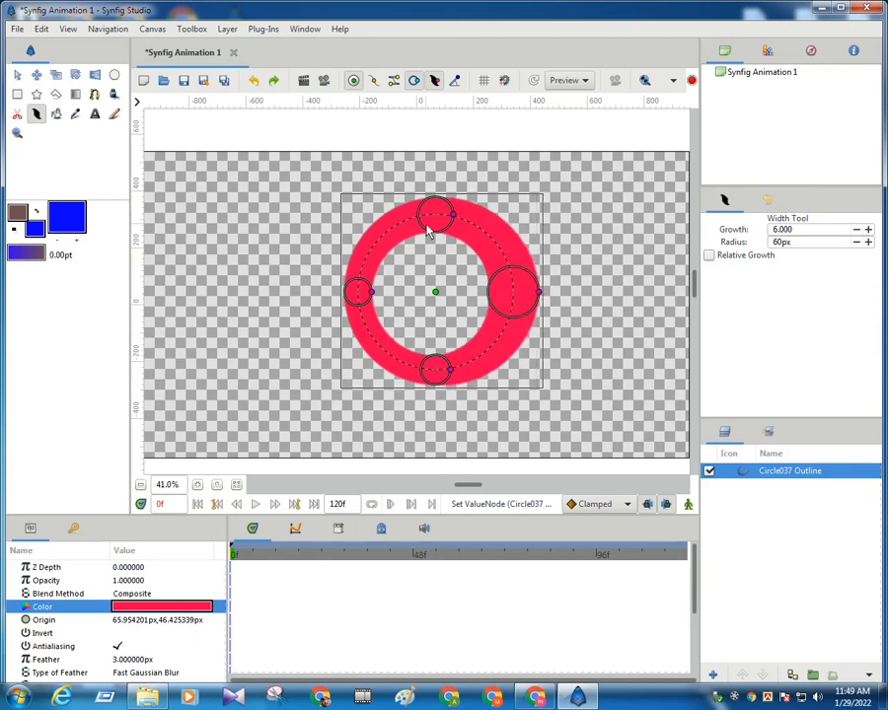
pyautogui.moveTo(461, 219)
pyautogui.mouseDown()
pyautogui.moveTo(436, 218)
pyautogui.moveTo(495, 228)
pyautogui.moveTo(493, 238)
pyautogui.moveTo(462, 206)
pyautogui.moveTo(440, 234)
pyautogui.mouseUp()
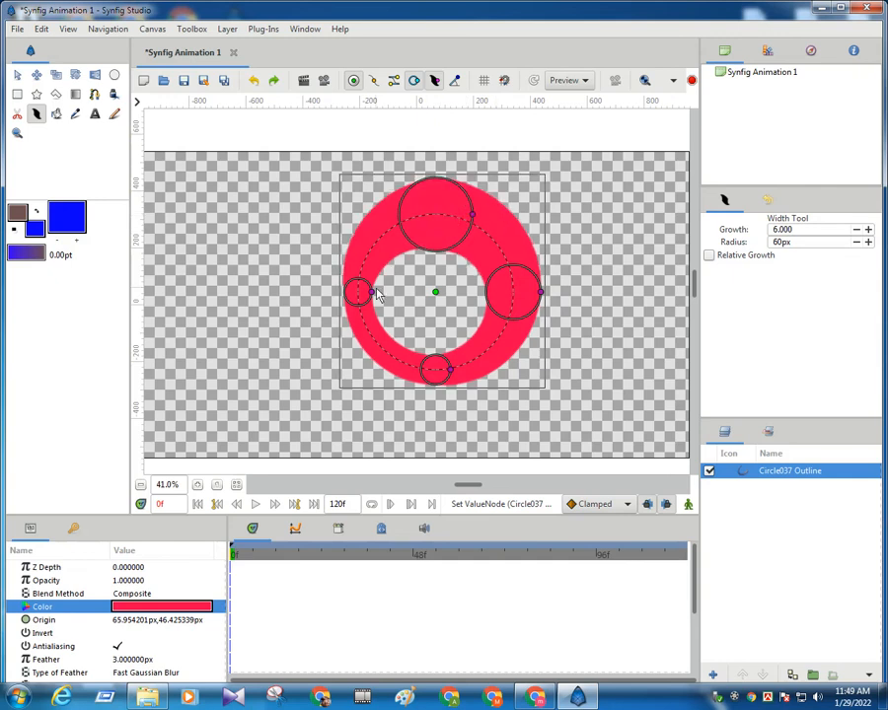
pyautogui.moveTo(374, 293)
pyautogui.mouseDown()
pyautogui.moveTo(367, 323)
pyautogui.moveTo(377, 289)
pyautogui.moveTo(357, 268)
pyautogui.moveTo(363, 289)
pyautogui.moveTo(414, 260)
pyautogui.moveTo(374, 301)
pyautogui.mouseUp()
pyautogui.moveTo(449, 368)
pyautogui.mouseDown()
pyautogui.moveTo(452, 387)
pyautogui.moveTo(456, 373)
pyautogui.moveTo(469, 371)
pyautogui.moveTo(444, 373)
pyautogui.moveTo(450, 392)
pyautogui.mouseUp()
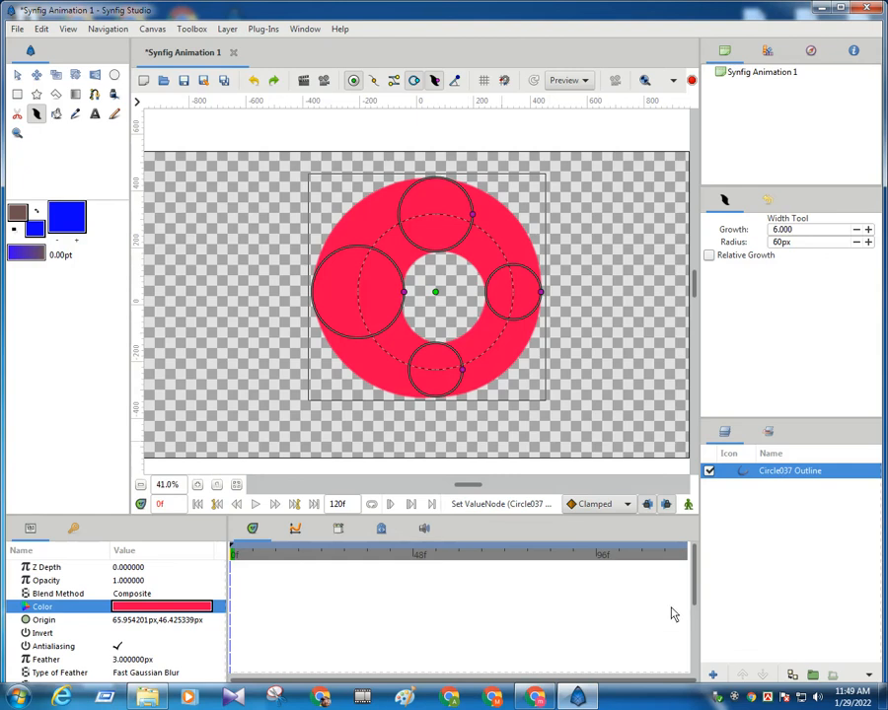
# - Delete the circle's outline layer to clear the canvas
pyautogui.rightClick(784, 596)
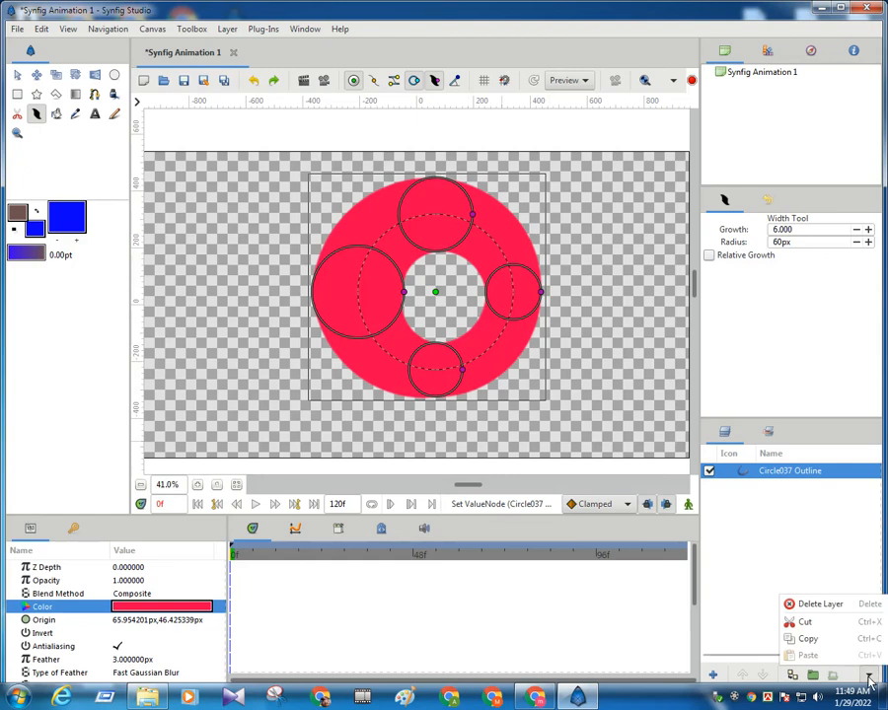
pyautogui.click(834, 604)
pyautogui.click(735, 700)
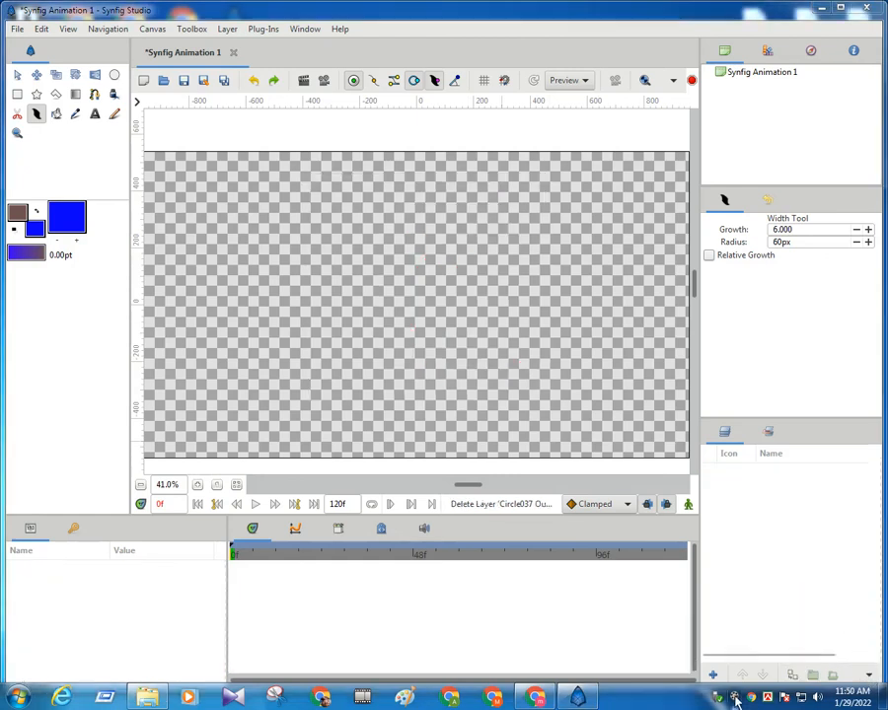
pyautogui.click(795, 647)
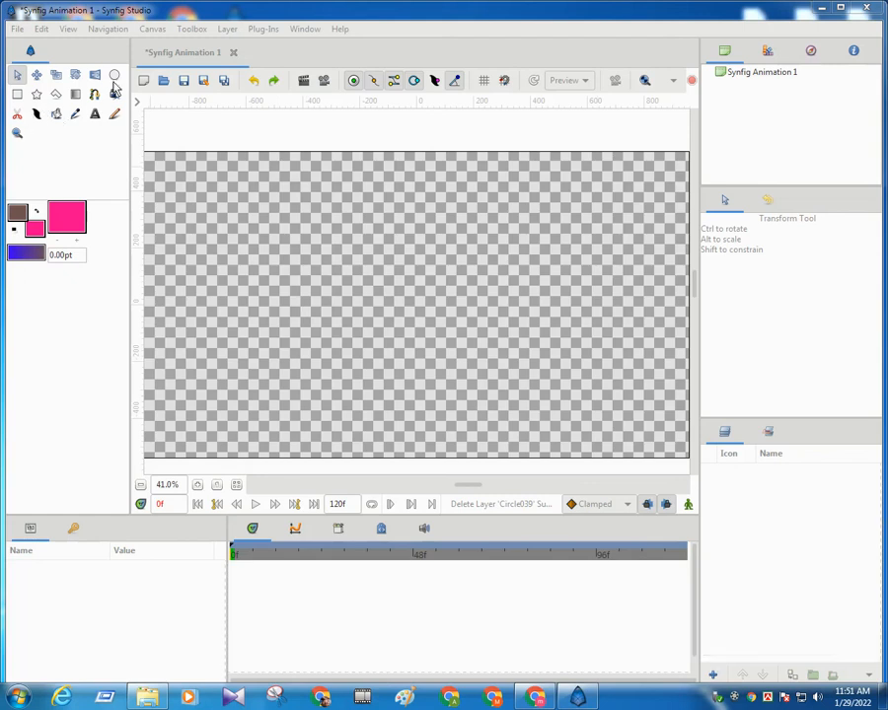
# - Draw a filled pink circle with a radius of about 244 px, centred near (-51, 122) px
pyautogui.click(57, 115)
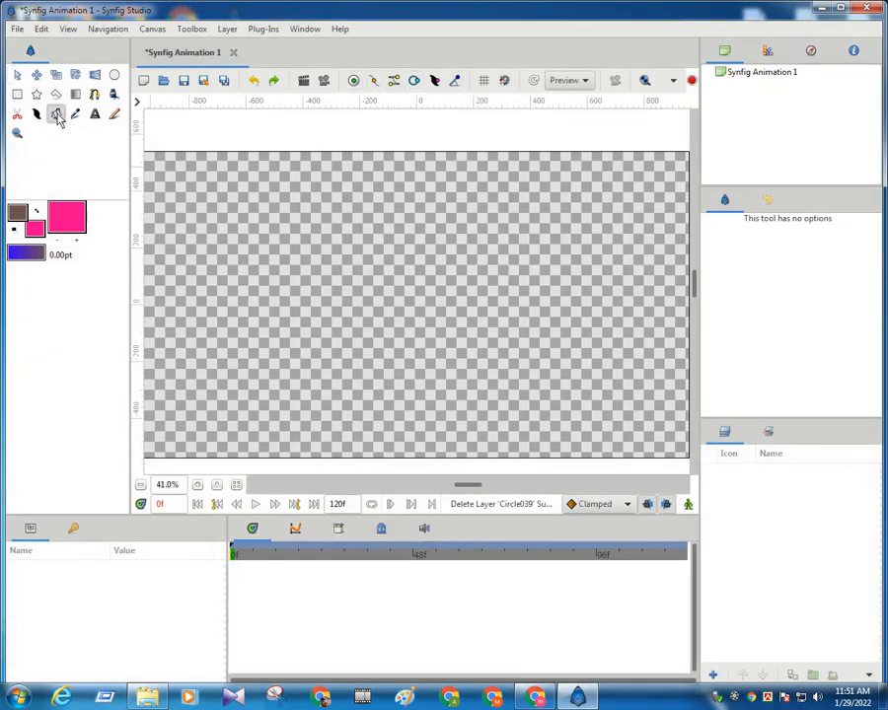
pyautogui.click(115, 76)
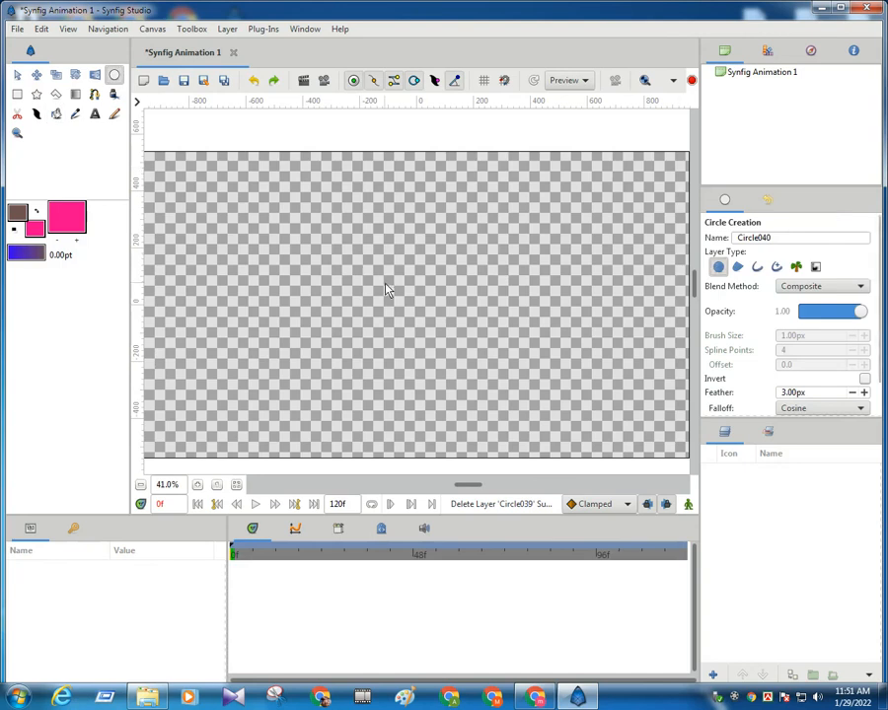
pyautogui.moveTo(402, 272); pyautogui.dragTo(469, 269)
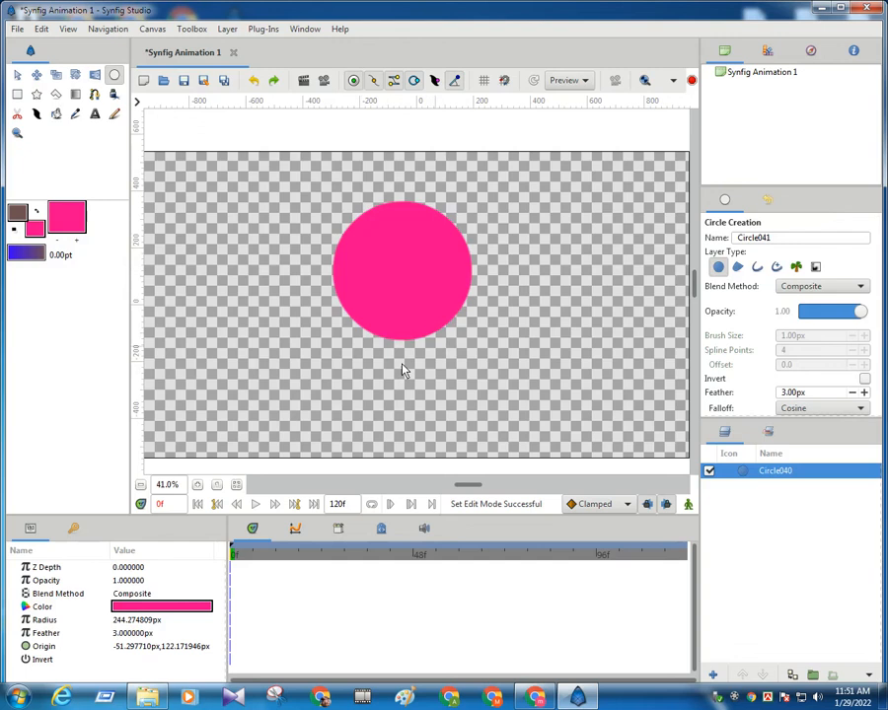
# - Set the fill colour to orange #FFA700 and apply it to the circle with the Fill tool
pyautogui.click(56, 115)
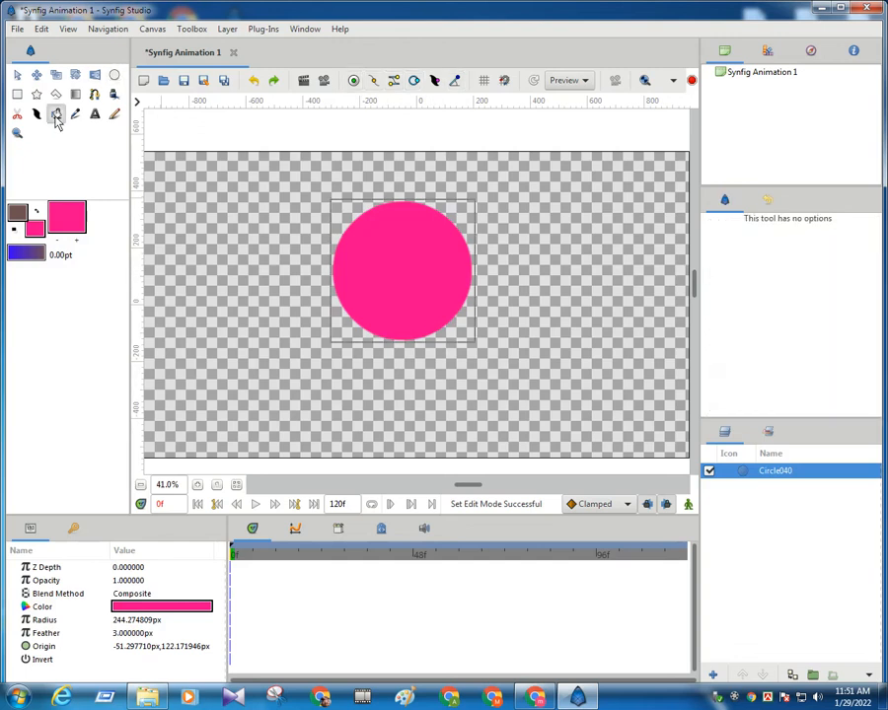
pyautogui.click(35, 233)
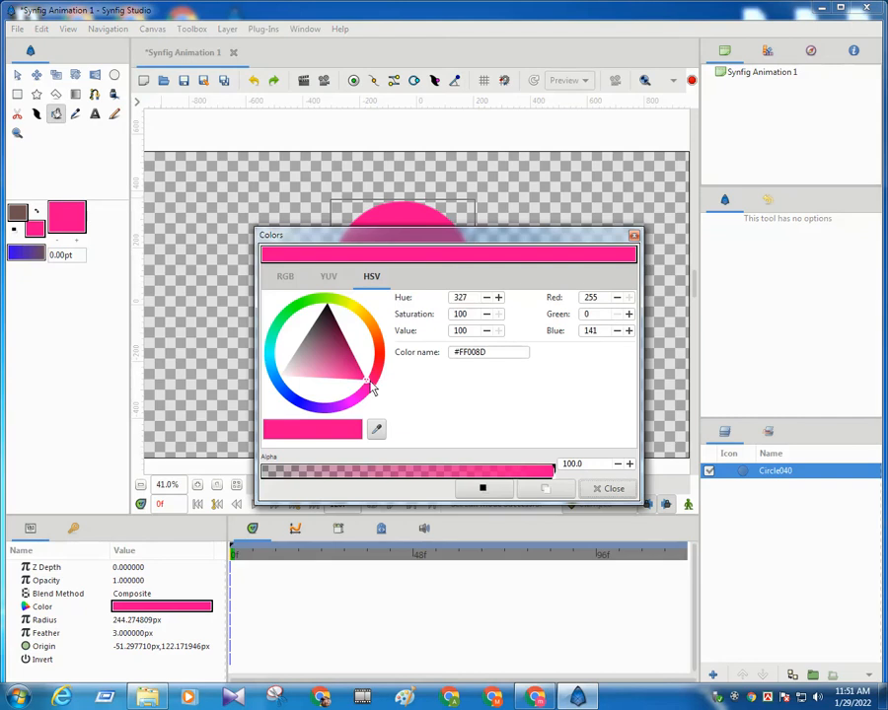
pyautogui.moveTo(372, 388); pyautogui.dragTo(365, 319)
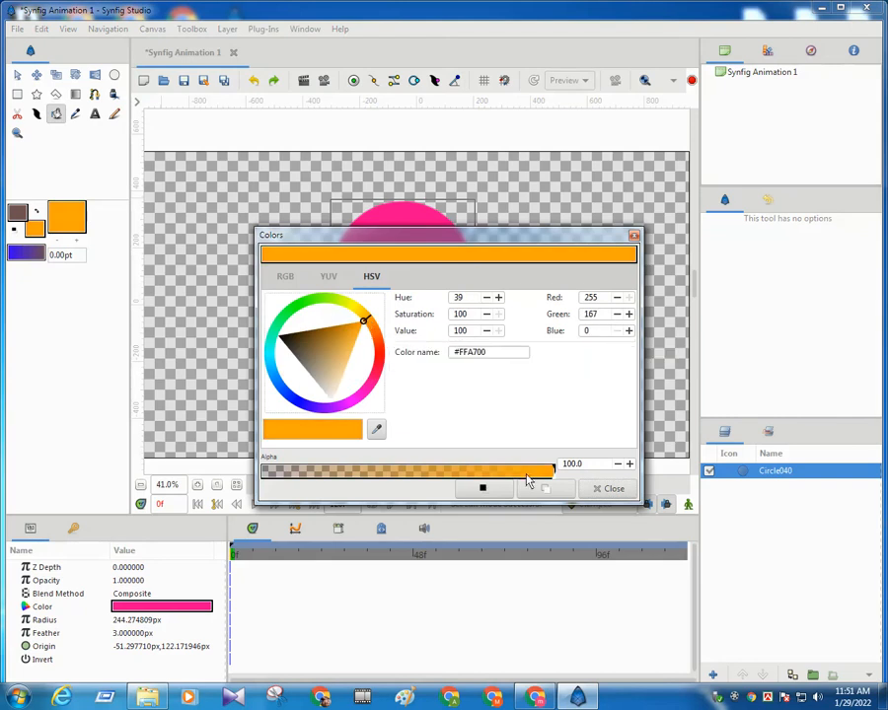
pyautogui.click(606, 488)
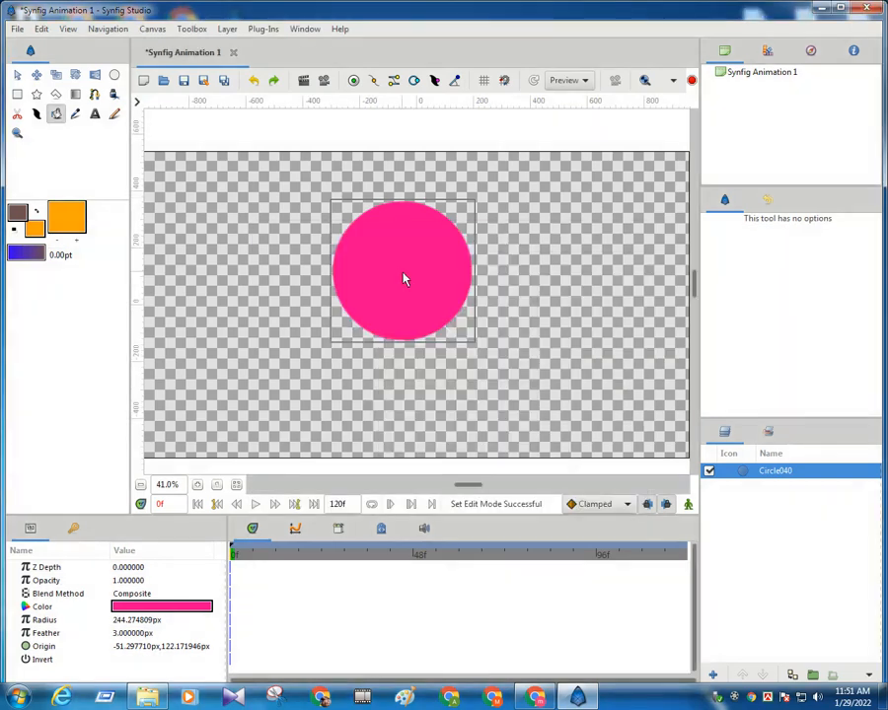
pyautogui.click(405, 279)
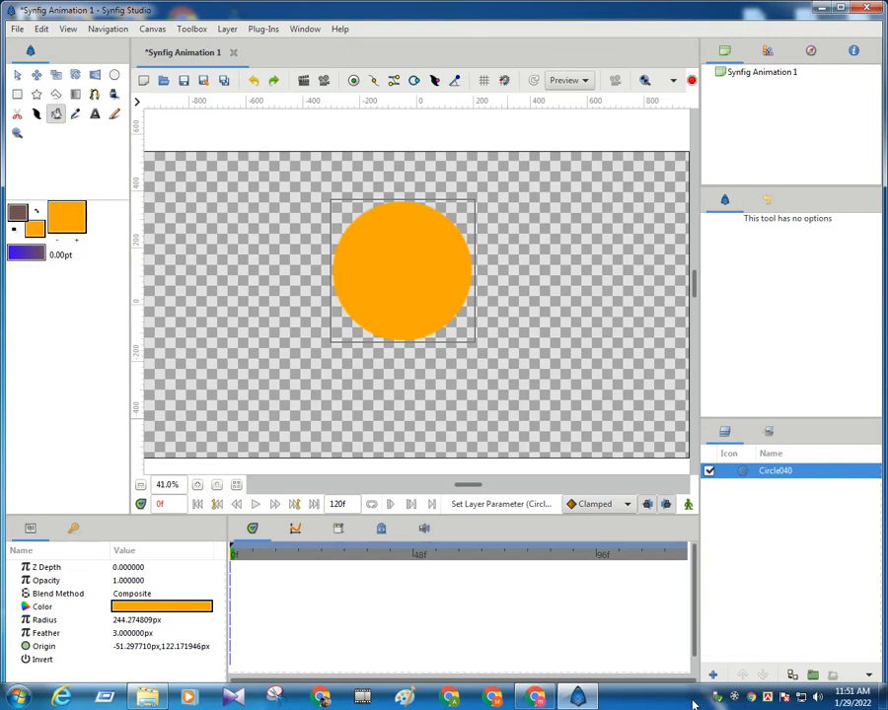
pyautogui.click(732, 698)
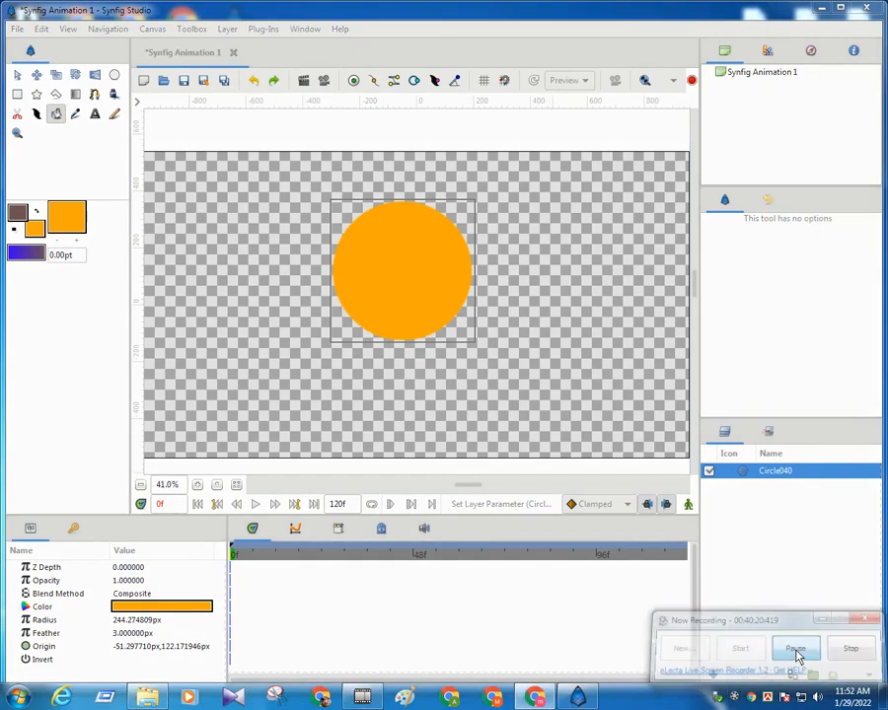
pyautogui.click(794, 650)
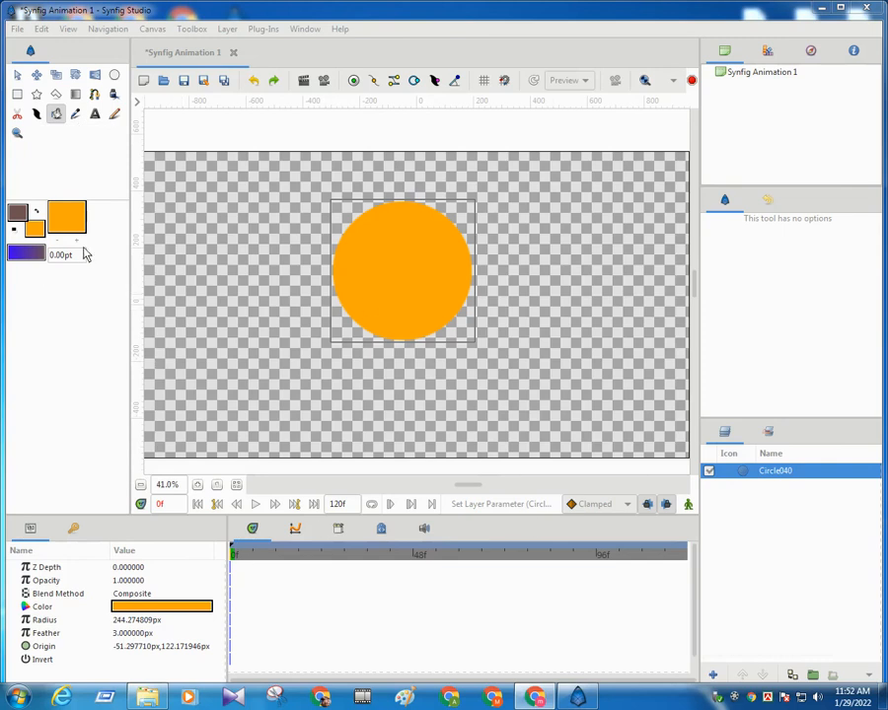
# - Change the start colour of the default gradient to pinkish red #FF005C
pyautogui.click(30, 256)
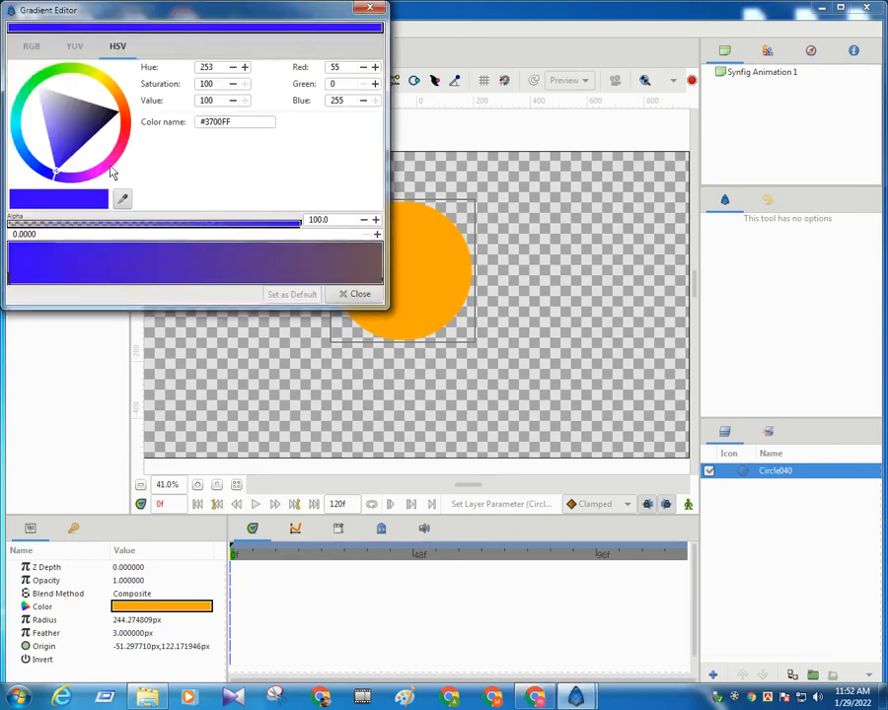
pyautogui.click(121, 153)
pyautogui.click(356, 294)
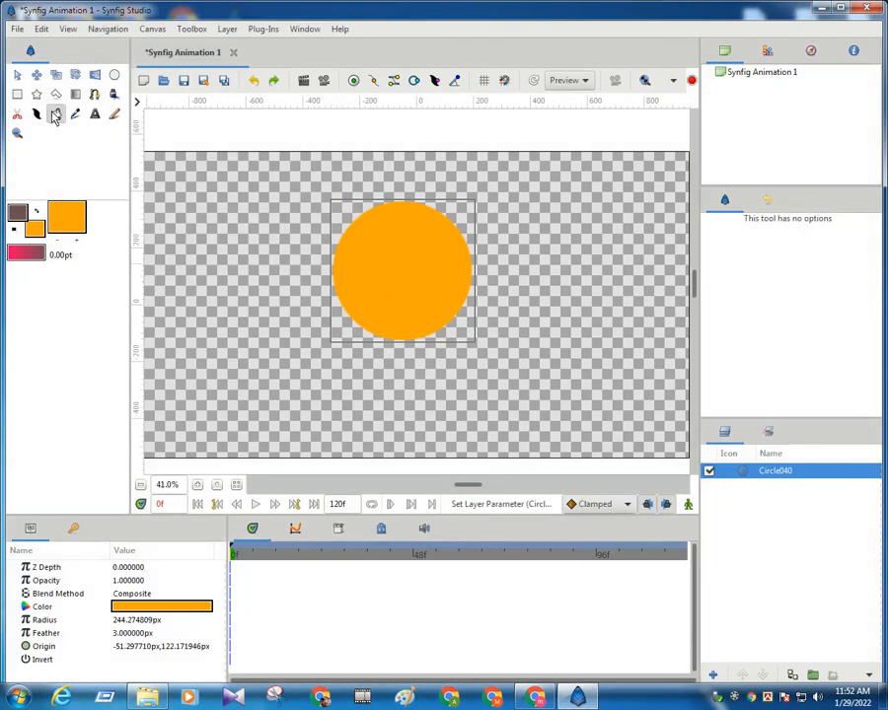
pyautogui.click(30, 256)
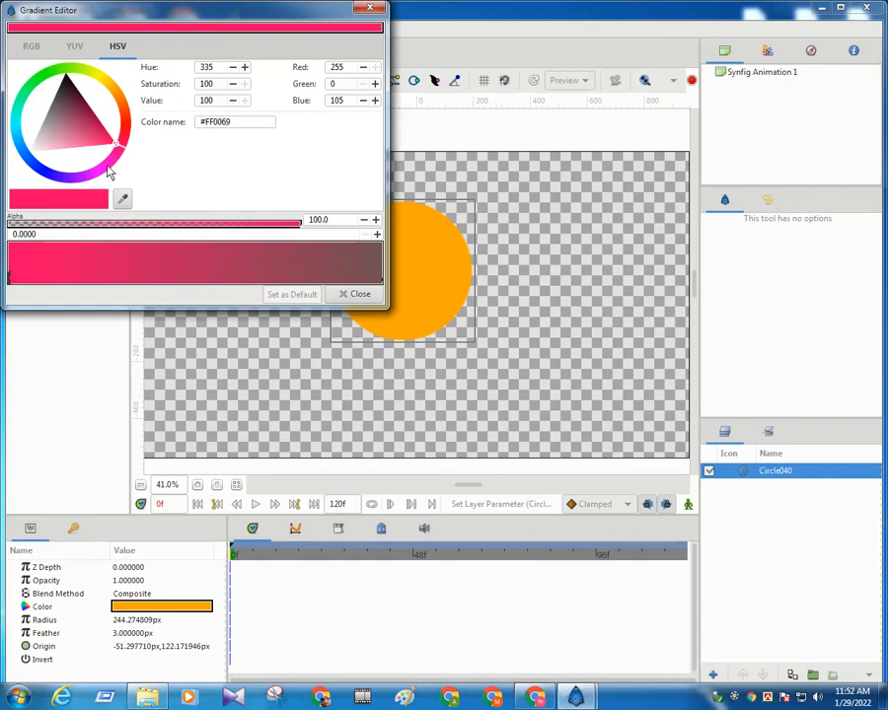
pyautogui.moveTo(122, 152); pyautogui.dragTo(125, 150)
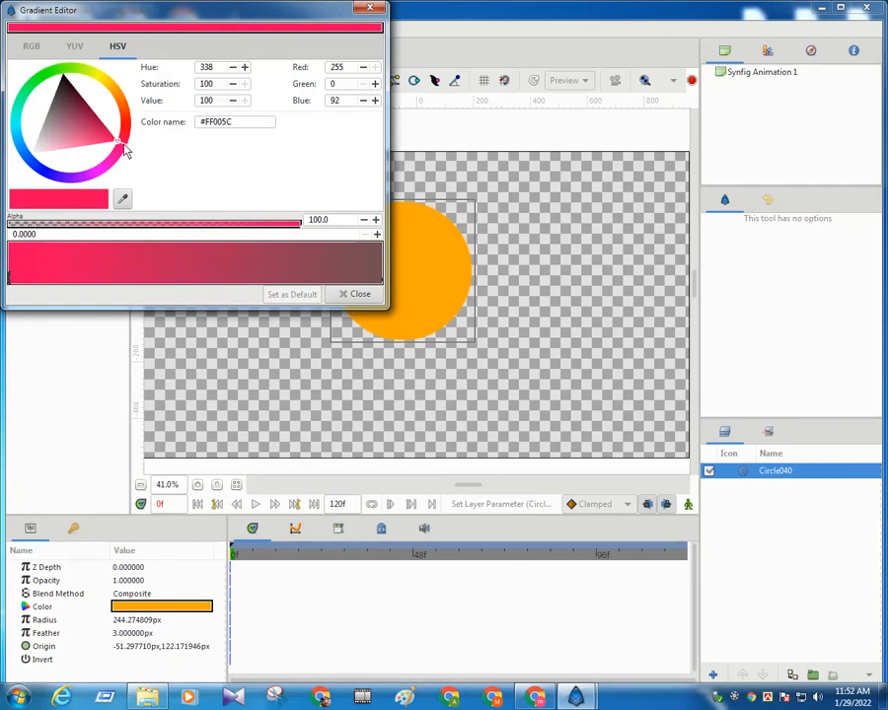
pyautogui.click(354, 293)
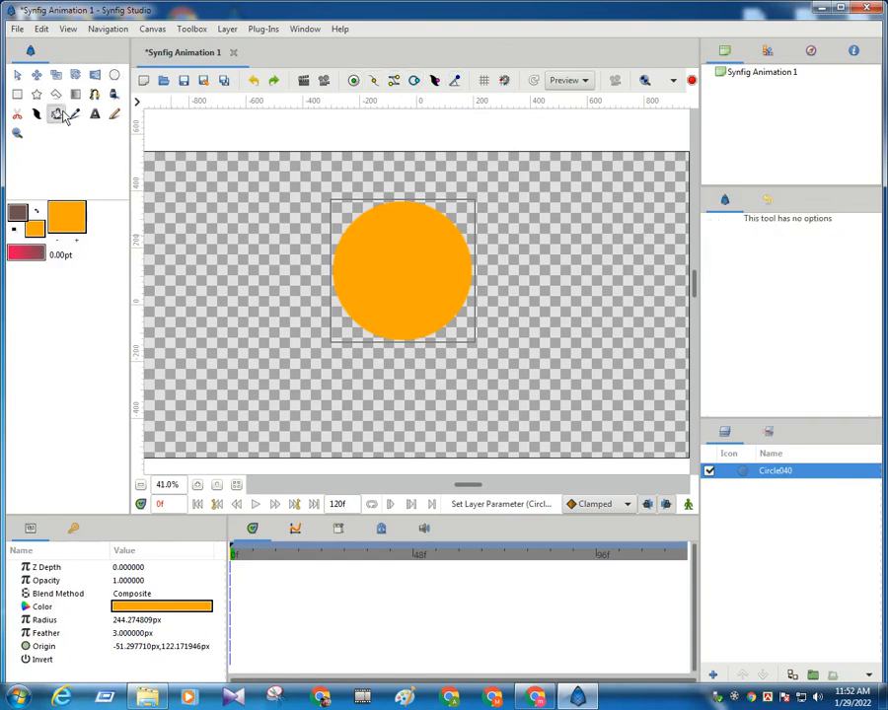
# - Set the fill colour to red #FF0047 and fill the circle with it
pyautogui.click(35, 227)
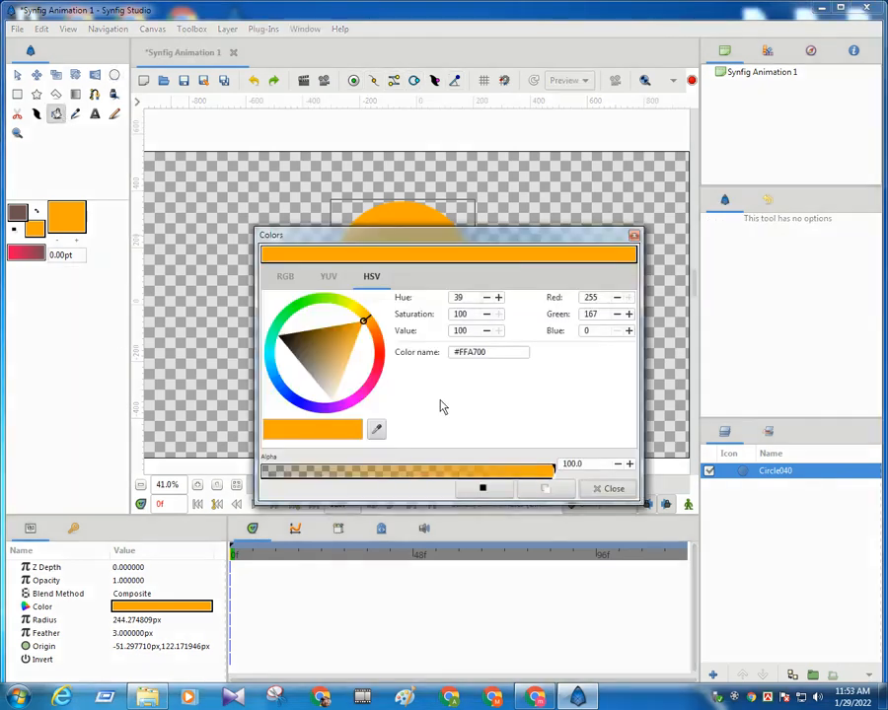
pyautogui.moveTo(364, 320); pyautogui.dragTo(381, 396)
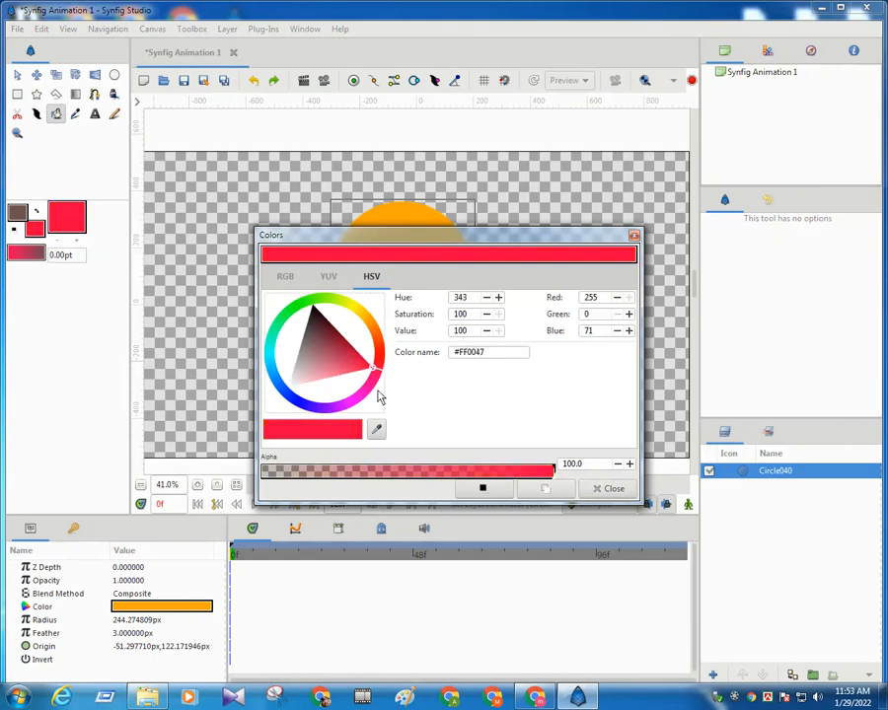
pyautogui.click(610, 489)
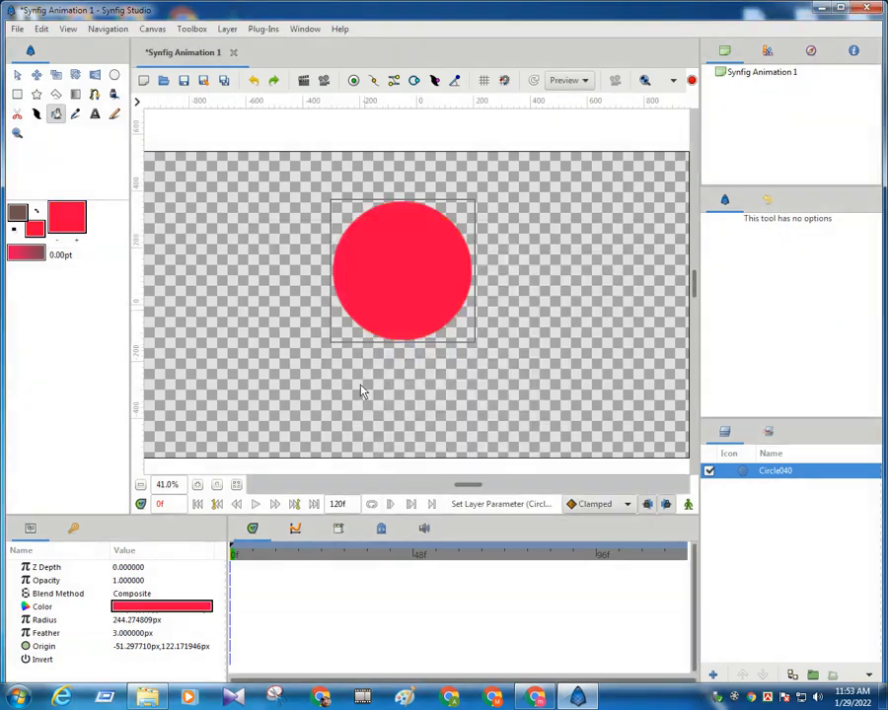
# - Sample the circle's red as the outline colour with the Eyedrop tool, and re-pick the fill colour as #FF0046 in the colour editor
pyautogui.click(77, 114)
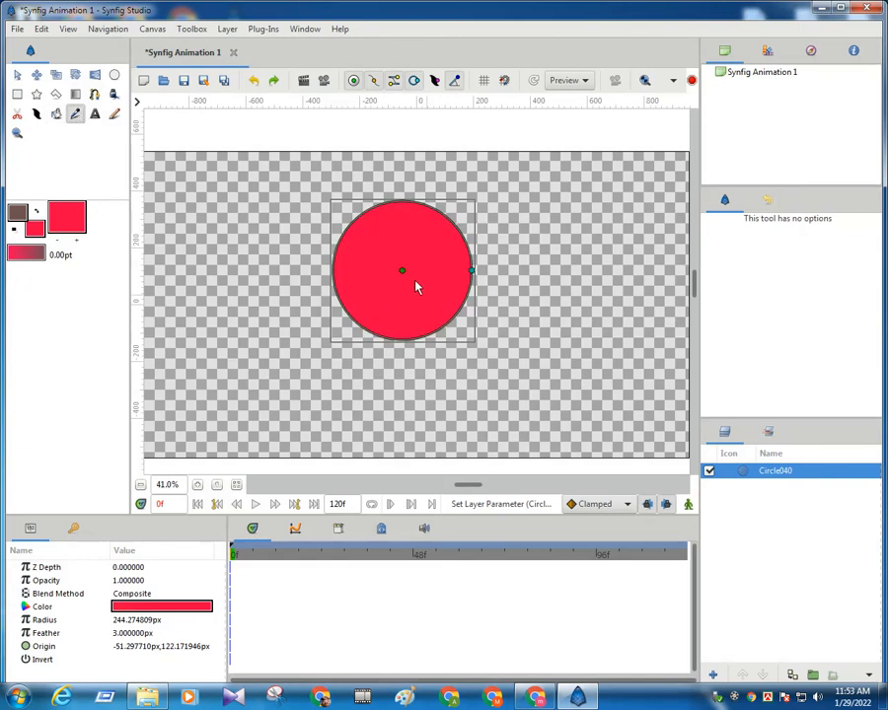
pyautogui.doubleClick(37, 231)
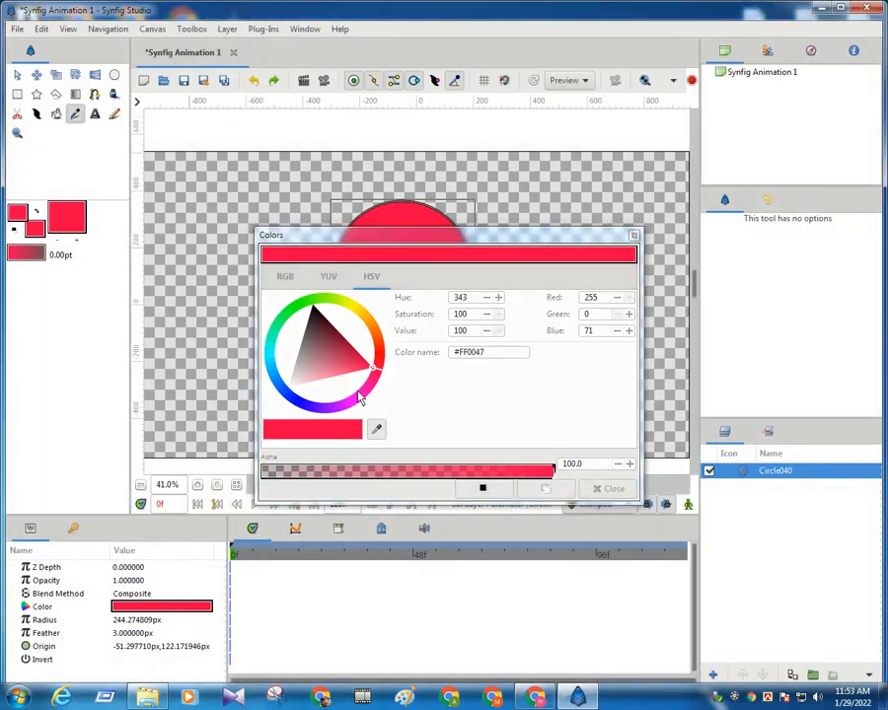
pyautogui.click(381, 437)
pyautogui.click(317, 436)
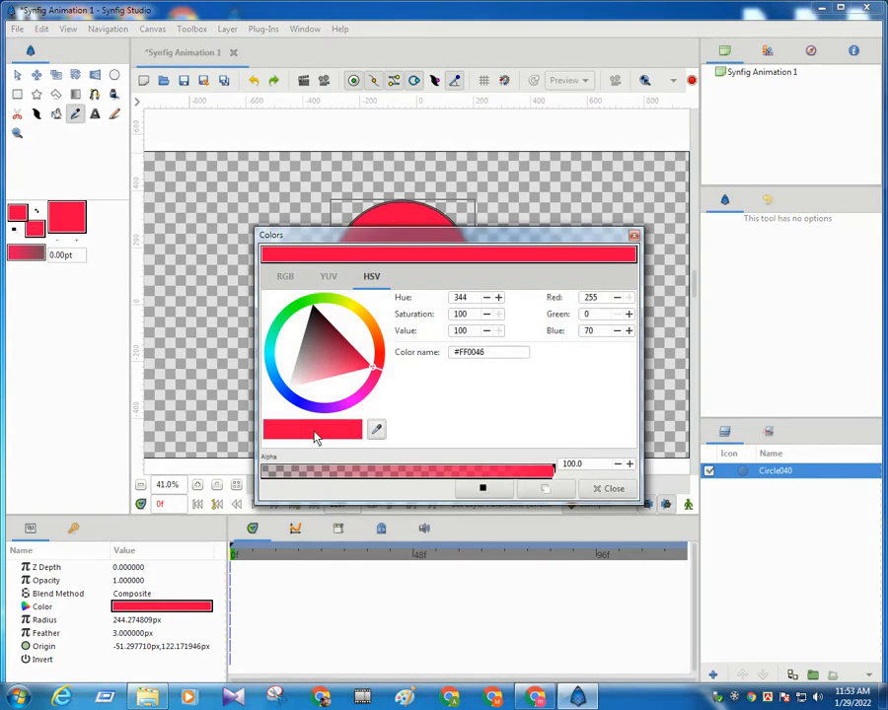
pyautogui.moveTo(459, 357); pyautogui.dragTo(507, 361)
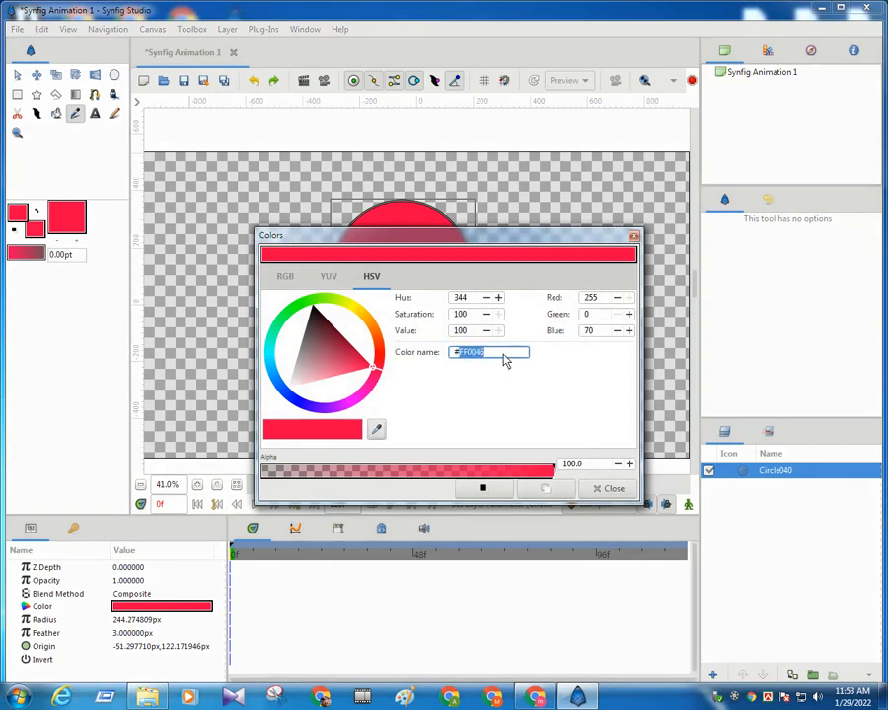
pyautogui.click(610, 489)
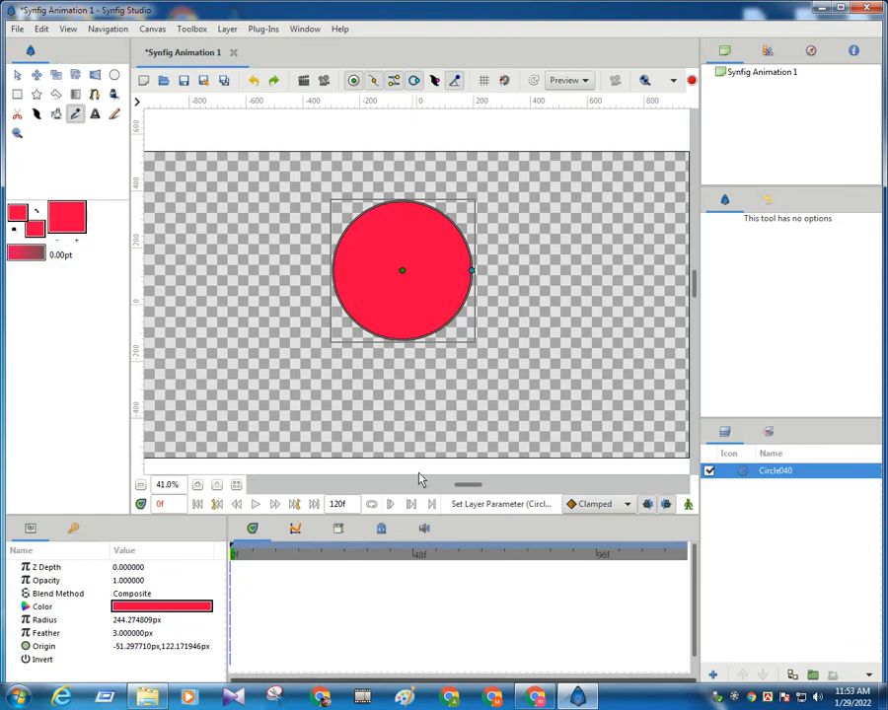
# - Move the circle's origin to about (-5, 86) px
pyautogui.moveTo(403, 273)
pyautogui.mouseDown()
pyautogui.moveTo(392, 296)
pyautogui.moveTo(415, 281)
pyautogui.mouseUp()
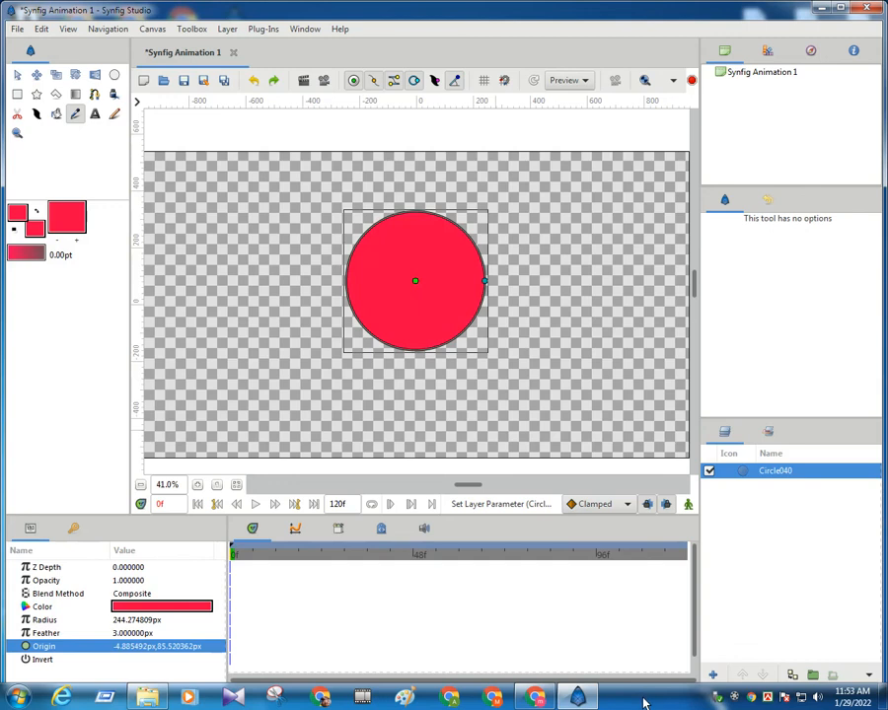
pyautogui.click(732, 699)
pyautogui.click(793, 647)
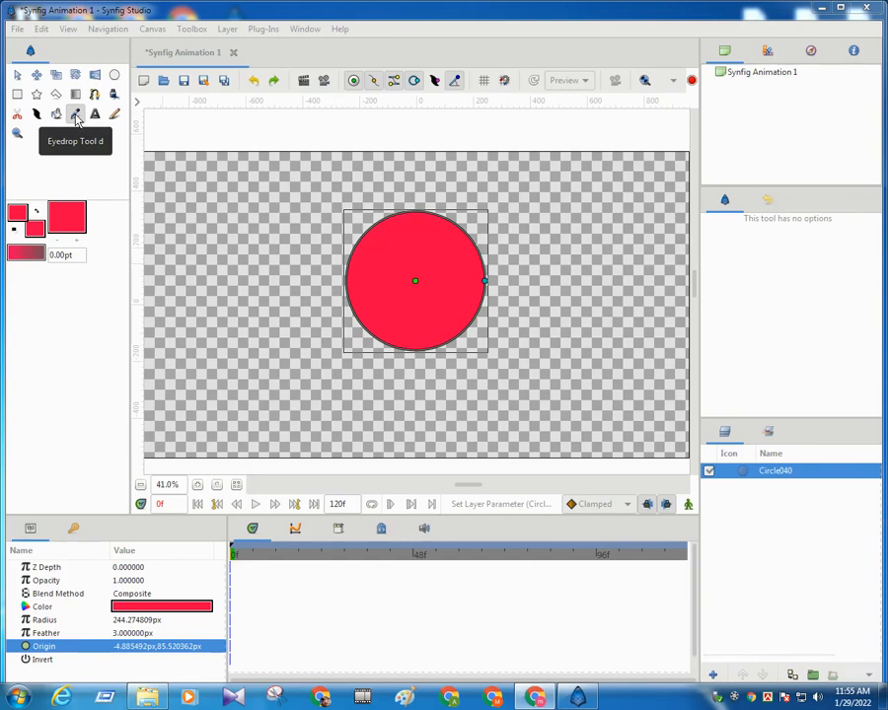
# - Reactivate the Eyedrop tool and delete the red circle's layer
pyautogui.click(76, 115)
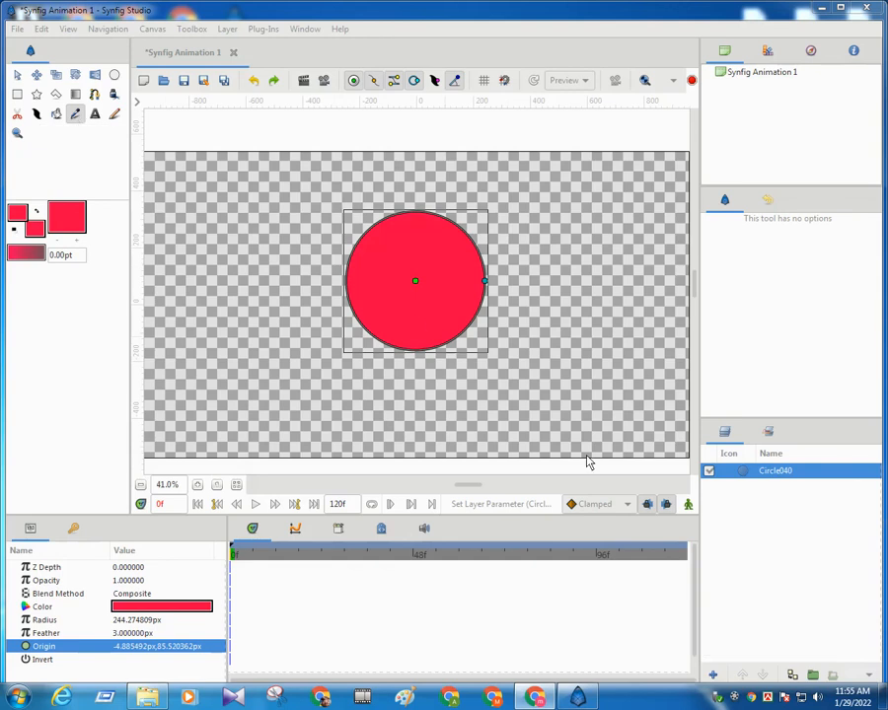
pyautogui.click(869, 679)
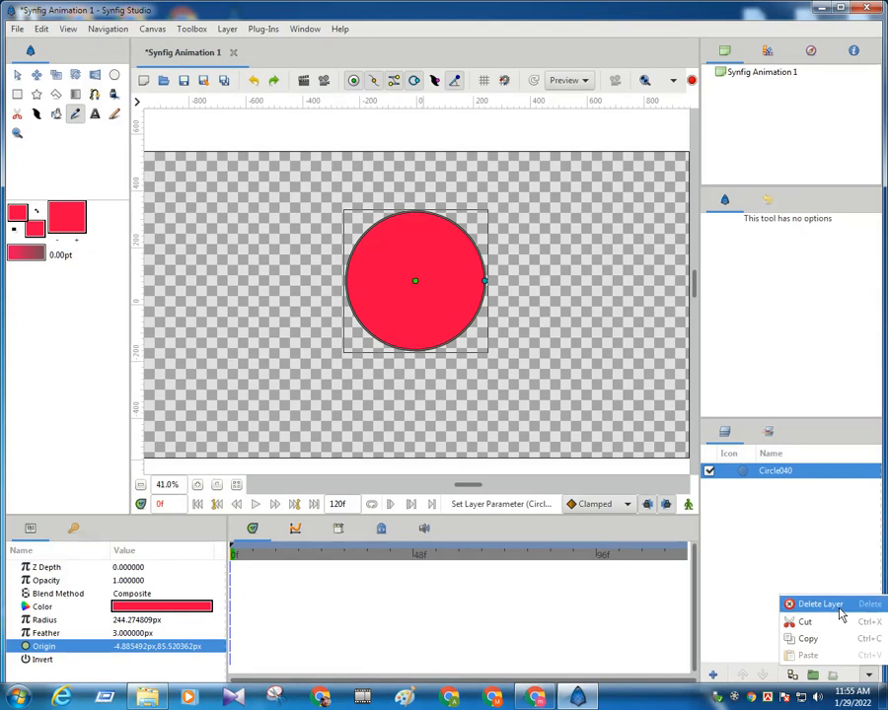
pyautogui.click(834, 602)
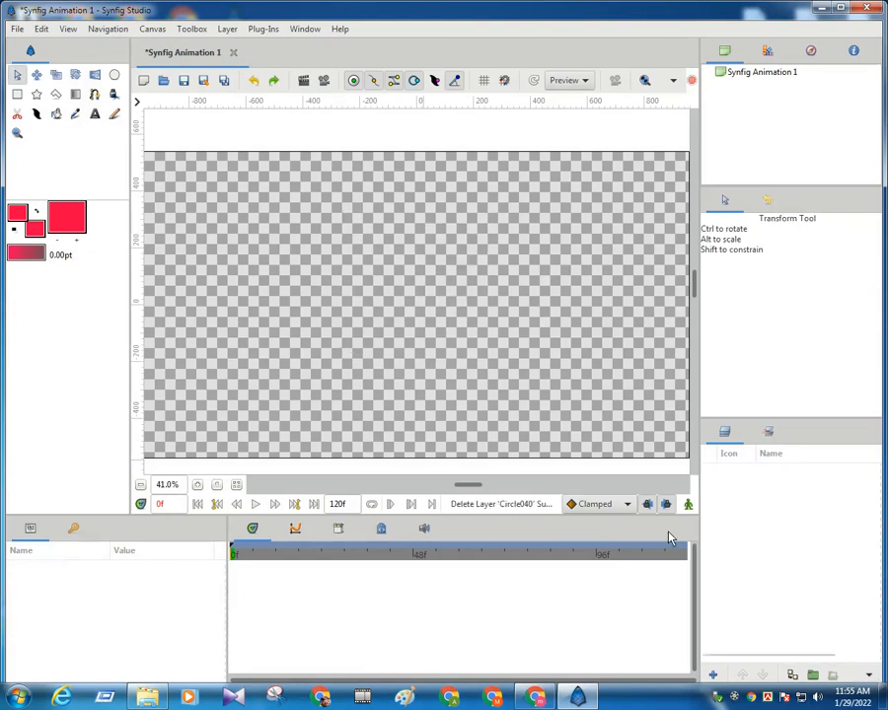
# - Try to place the text "Tech Scraper" on the canvas with the Text tool
pyautogui.click(76, 114)
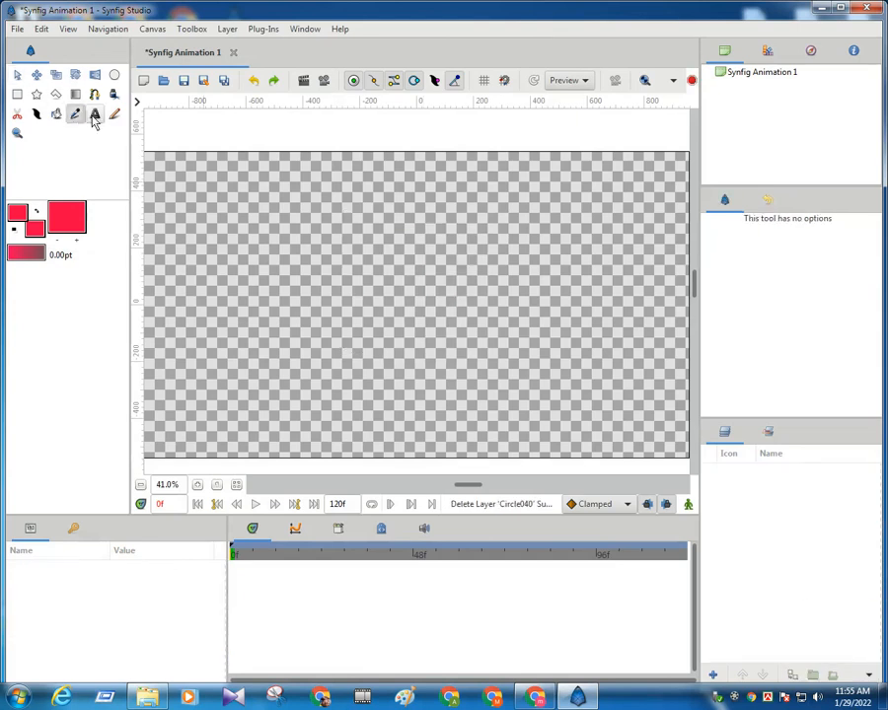
pyautogui.click(95, 115)
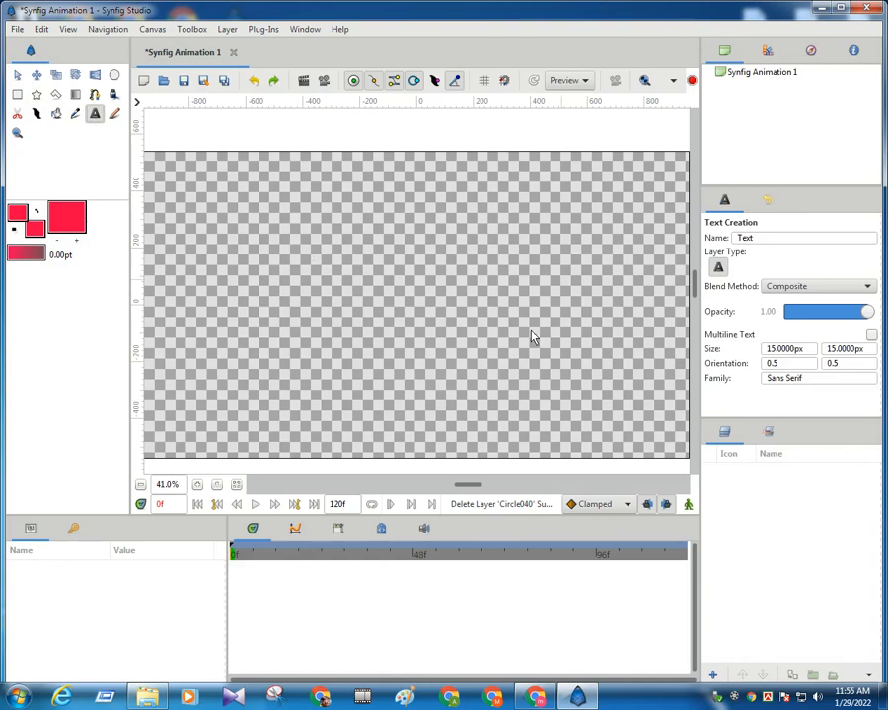
pyautogui.click(352, 284)
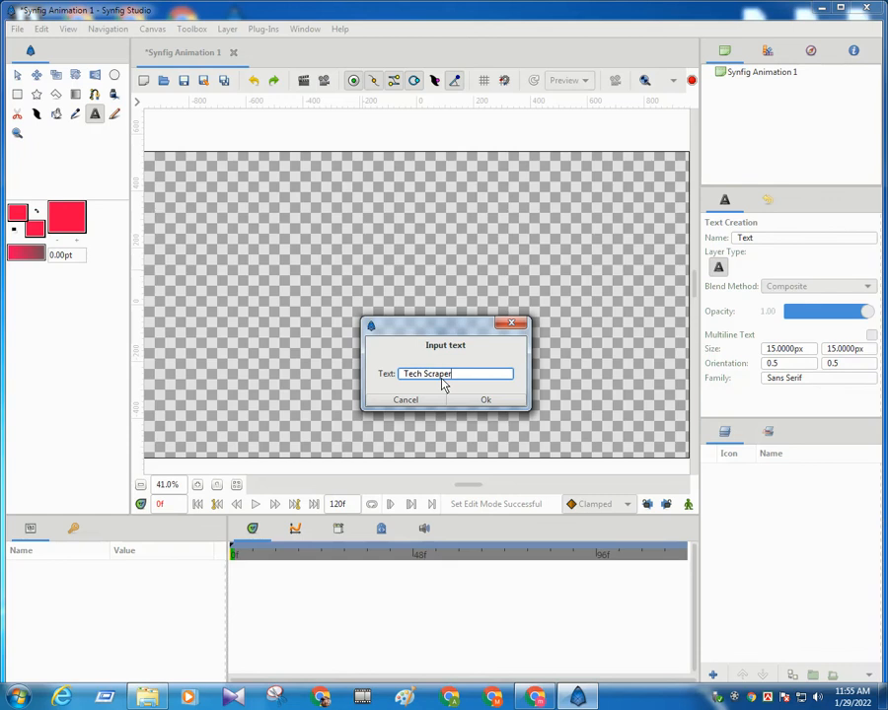
pyautogui.click(484, 399)
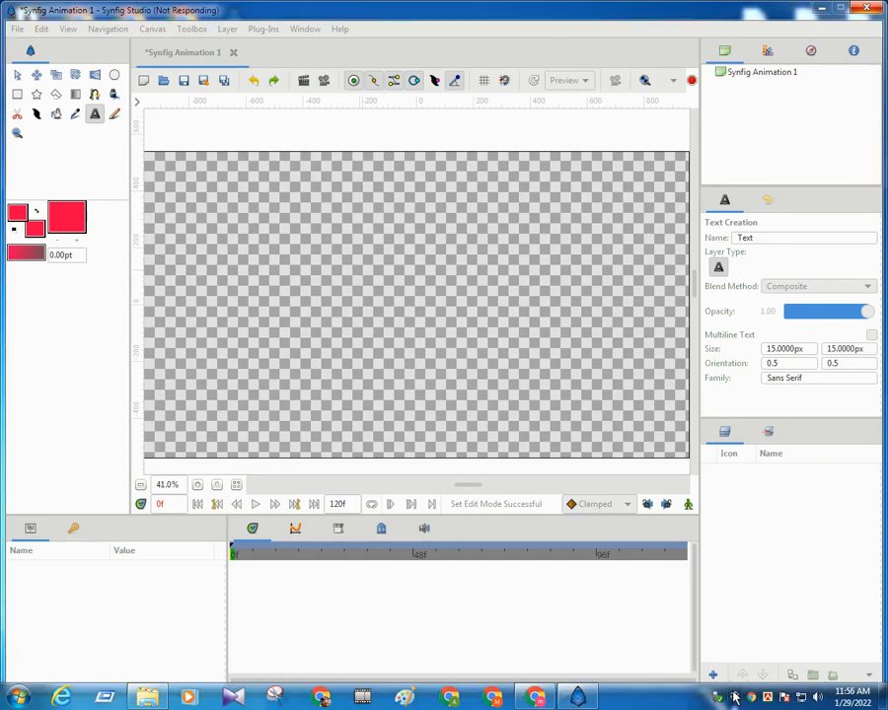
pyautogui.click(733, 699)
pyautogui.click(796, 648)
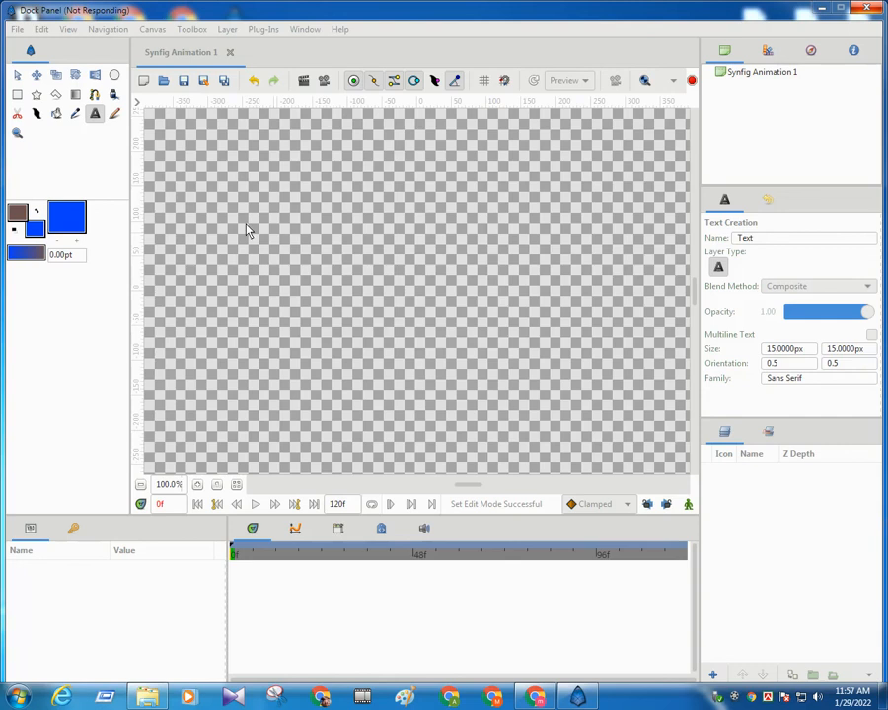
# - Force the unresponsive Synfig Studio to close and relaunch it with a blank animation
pyautogui.click(607, 9)
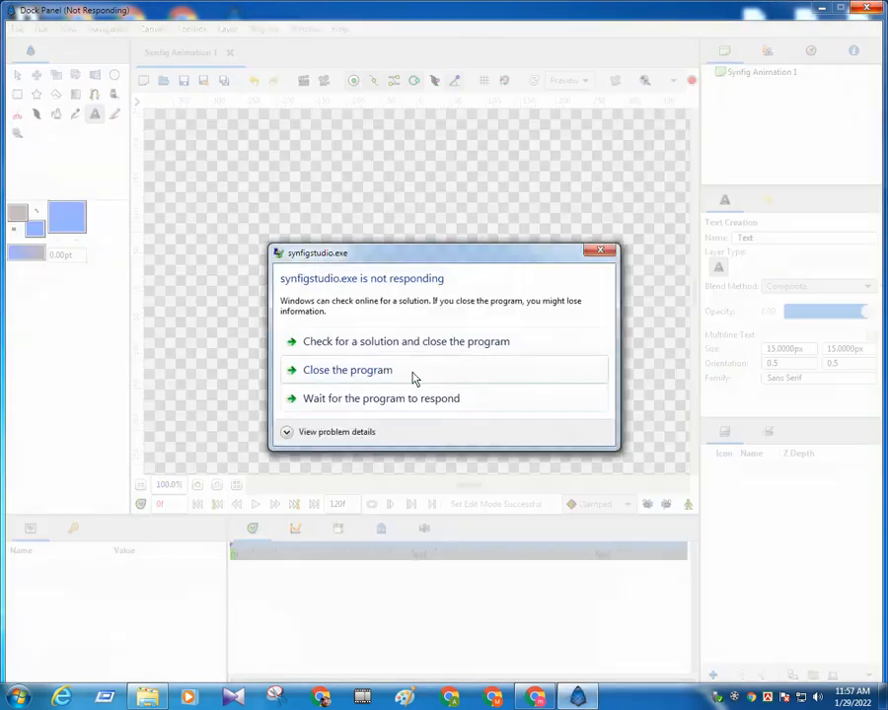
pyautogui.click(413, 375)
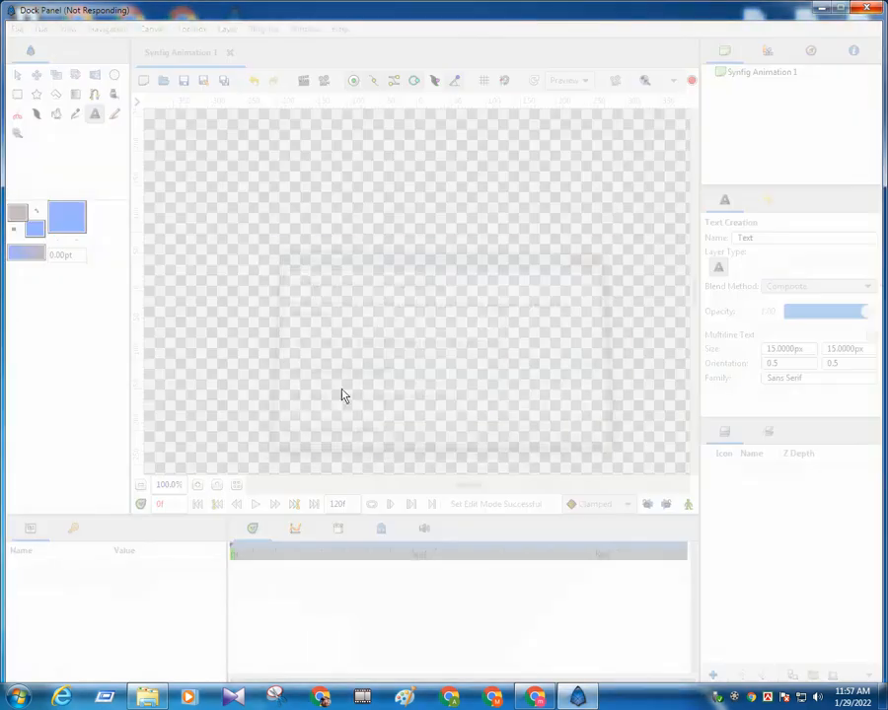
pyautogui.doubleClick(233, 29)
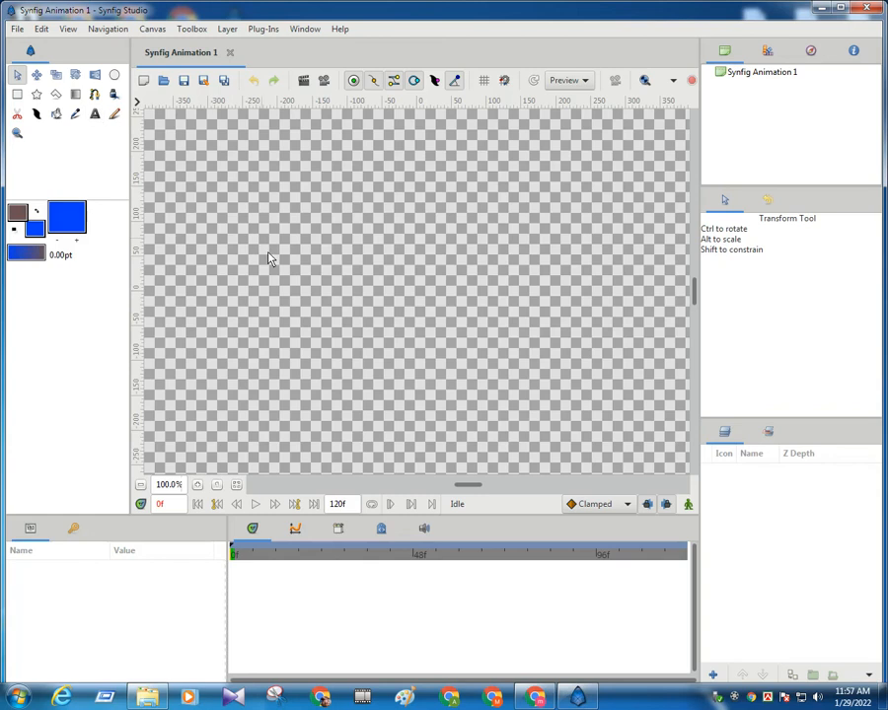
# - Draw four loose freehand curves around the middle of the canvas with the Sketch tool, and return to the Transform tool
pyautogui.click(115, 115)
pyautogui.moveTo(280, 240)
pyautogui.mouseDown()
pyautogui.moveTo(331, 210)
pyautogui.moveTo(450, 226)
pyautogui.moveTo(446, 245)
pyautogui.moveTo(452, 229)
pyautogui.moveTo(549, 237)
pyautogui.moveTo(509, 365)
pyautogui.mouseUp()
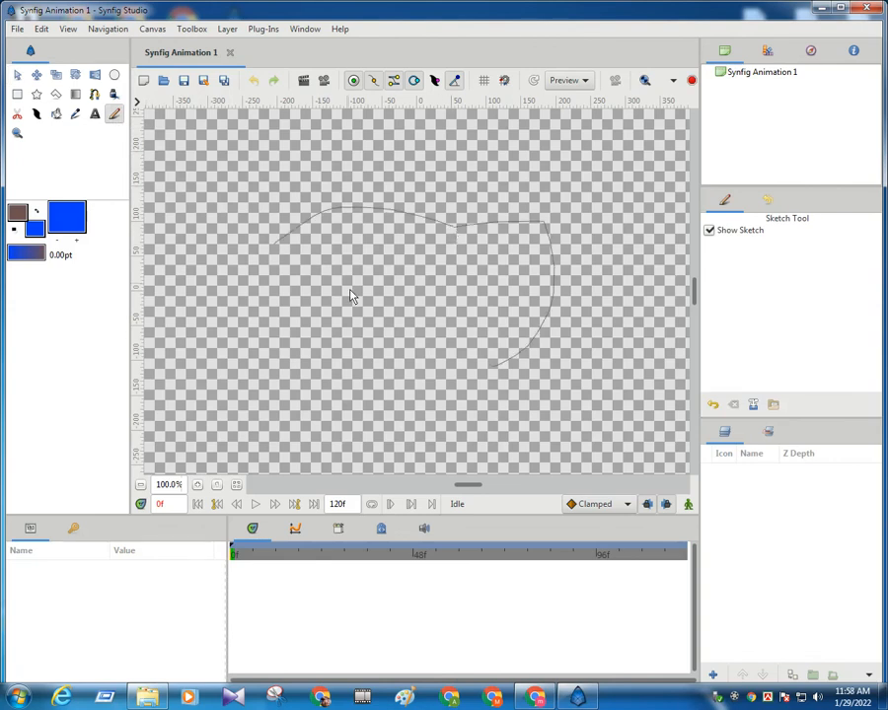
pyautogui.moveTo(352, 293)
pyautogui.mouseDown()
pyautogui.moveTo(504, 368)
pyautogui.moveTo(533, 355)
pyautogui.mouseUp()
pyautogui.moveTo(574, 284); pyautogui.dragTo(491, 405)
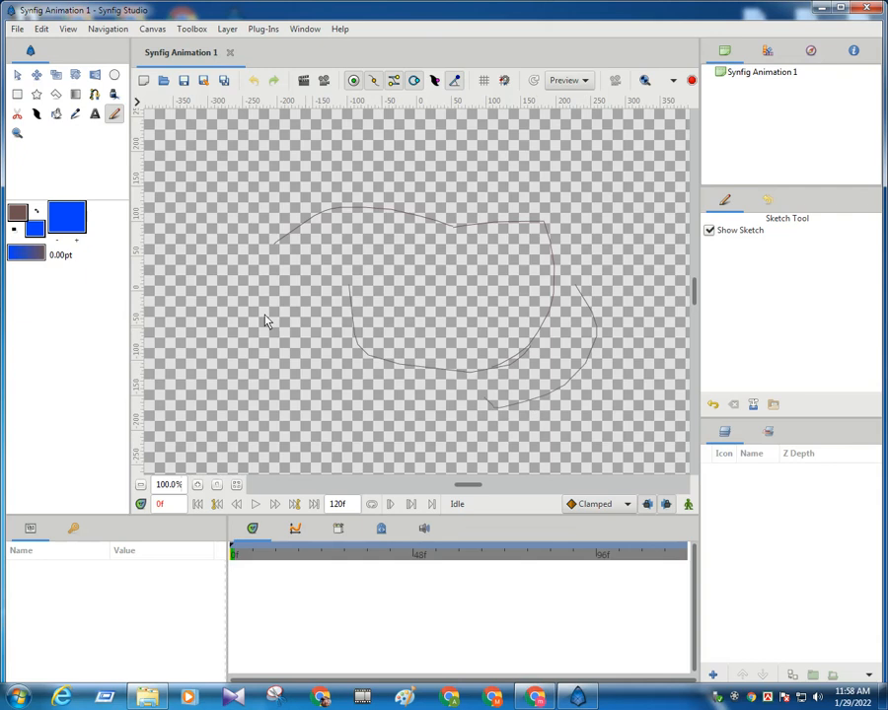
pyautogui.moveTo(332, 248)
pyautogui.mouseDown()
pyautogui.moveTo(263, 290)
pyautogui.moveTo(358, 383)
pyautogui.moveTo(385, 367)
pyautogui.mouseUp()
pyautogui.click(17, 75)
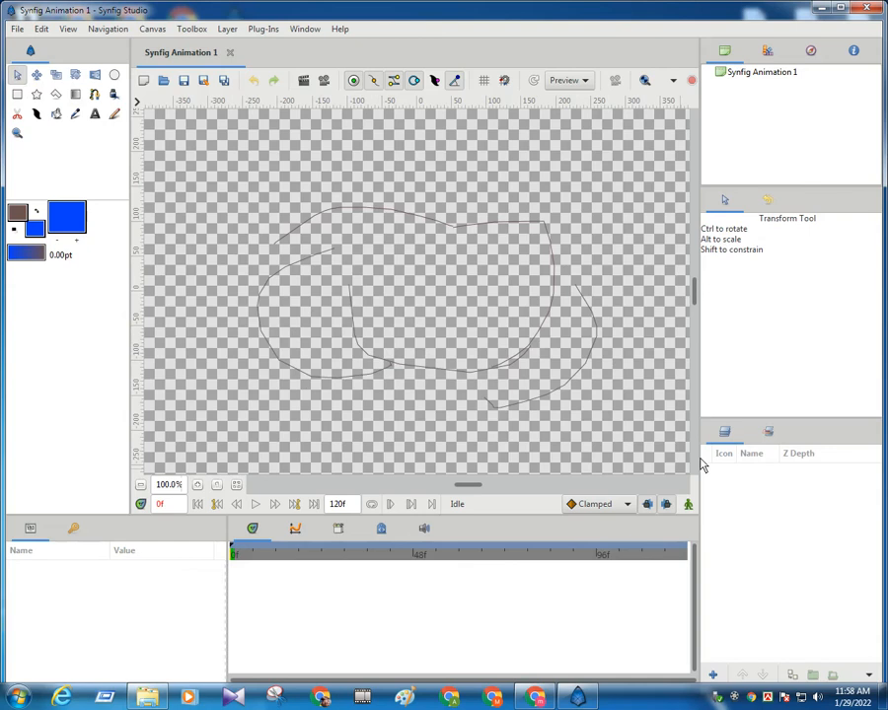
# - Add more overlapping freehand loops and curves with the Sketch tool, and turn off Show Sketch
pyautogui.click(114, 113)
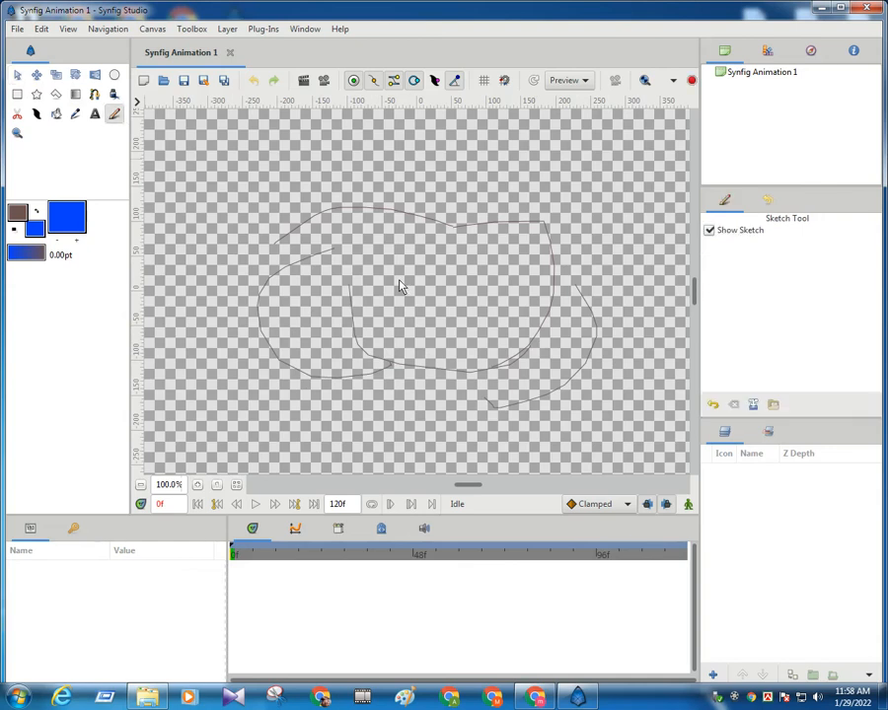
pyautogui.moveTo(360, 197); pyautogui.dragTo(506, 299)
pyautogui.moveTo(373, 200)
pyautogui.mouseDown()
pyautogui.moveTo(379, 264)
pyautogui.moveTo(472, 286)
pyautogui.mouseUp()
pyautogui.moveTo(247, 212)
pyautogui.mouseDown()
pyautogui.moveTo(273, 196)
pyautogui.moveTo(262, 204)
pyautogui.moveTo(299, 219)
pyautogui.moveTo(314, 205)
pyautogui.moveTo(286, 195)
pyautogui.moveTo(276, 204)
pyautogui.moveTo(349, 205)
pyautogui.moveTo(378, 189)
pyautogui.moveTo(346, 197)
pyautogui.moveTo(374, 227)
pyautogui.moveTo(373, 193)
pyautogui.mouseUp()
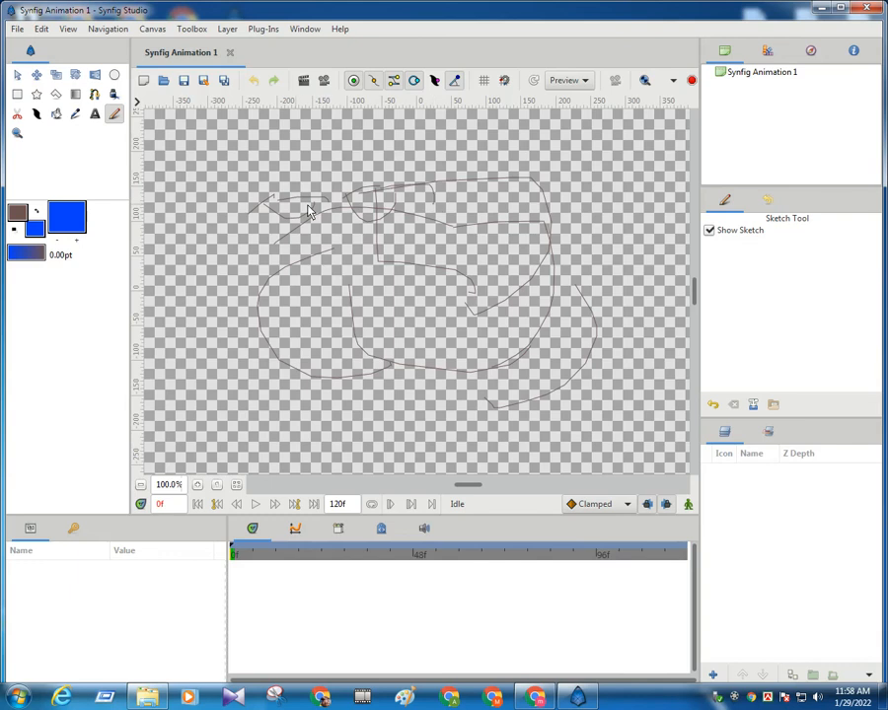
pyautogui.moveTo(288, 254); pyautogui.dragTo(338, 248)
pyautogui.moveTo(493, 270)
pyautogui.mouseDown()
pyautogui.moveTo(442, 222)
pyautogui.moveTo(419, 276)
pyautogui.moveTo(514, 284)
pyautogui.moveTo(471, 228)
pyautogui.mouseUp()
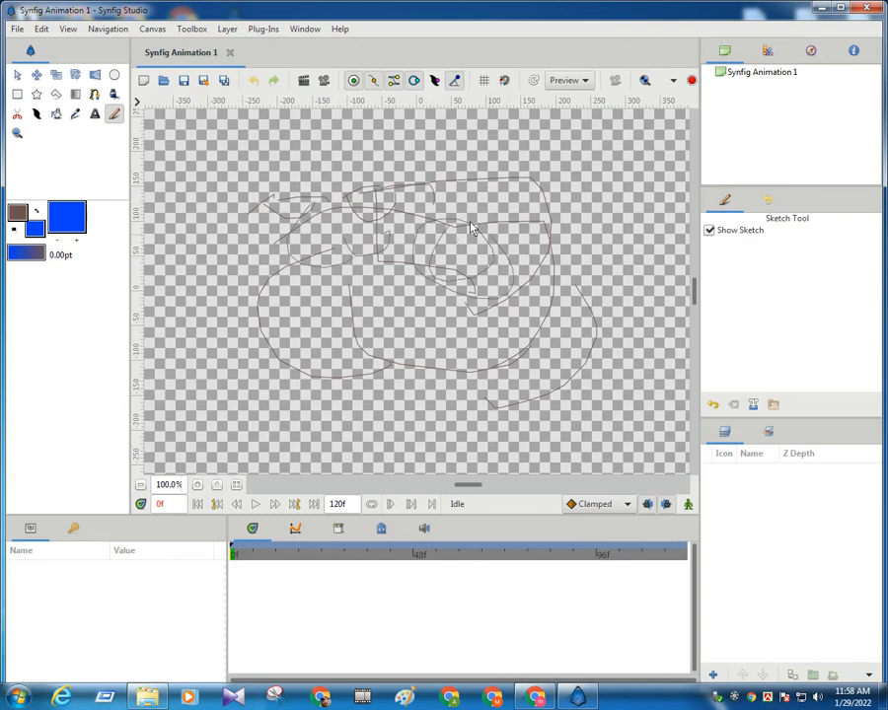
pyautogui.moveTo(292, 287)
pyautogui.mouseDown()
pyautogui.moveTo(279, 254)
pyautogui.moveTo(246, 270)
pyautogui.moveTo(324, 310)
pyautogui.moveTo(275, 255)
pyautogui.mouseUp()
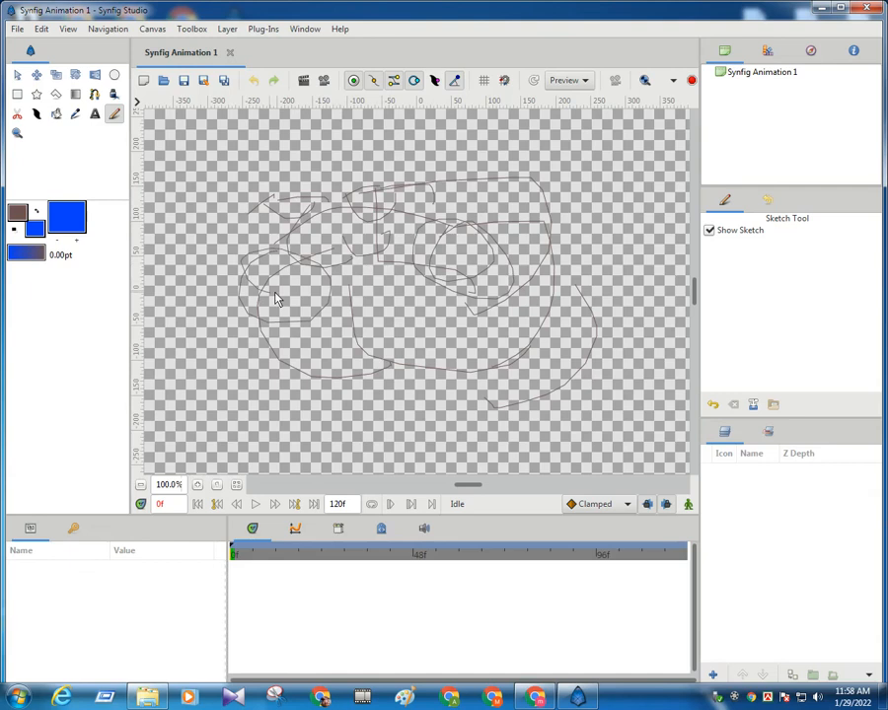
pyautogui.moveTo(370, 314)
pyautogui.mouseDown()
pyautogui.moveTo(390, 266)
pyautogui.moveTo(329, 281)
pyautogui.moveTo(411, 317)
pyautogui.moveTo(374, 265)
pyautogui.moveTo(355, 296)
pyautogui.moveTo(390, 313)
pyautogui.mouseUp()
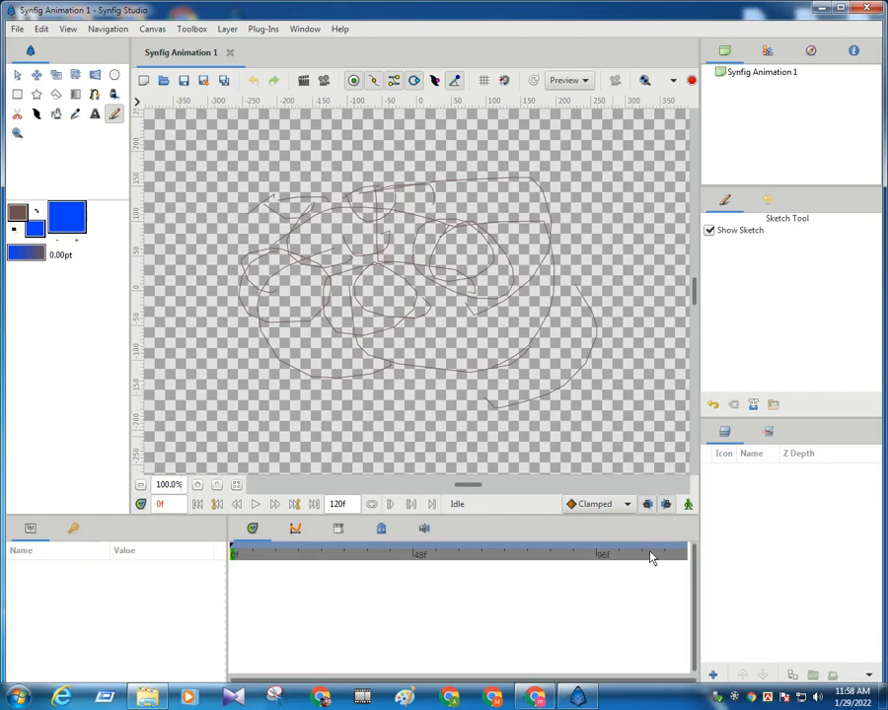
pyautogui.click(709, 231)
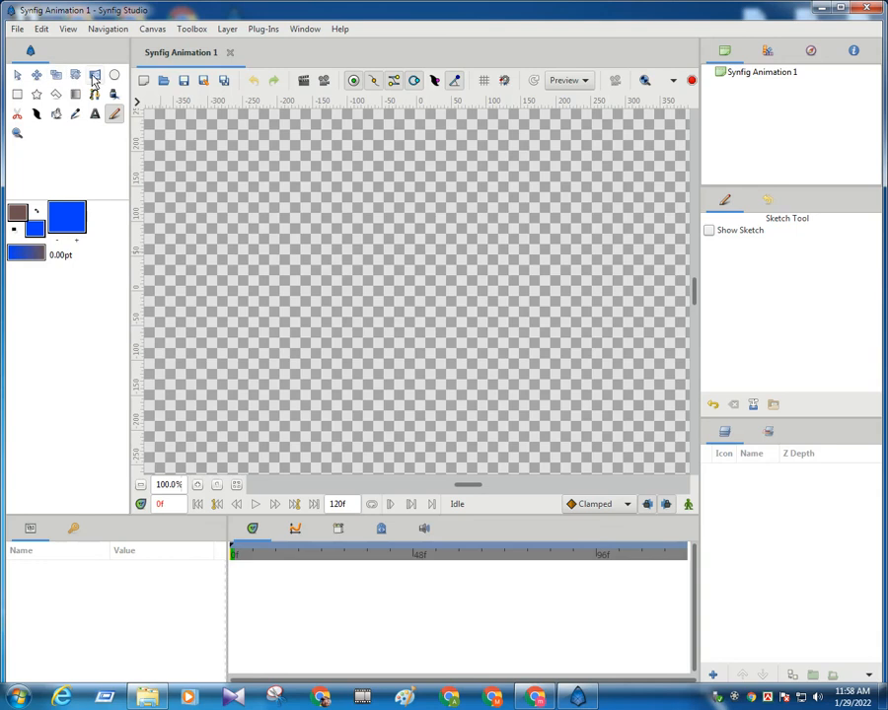
# - Activate the Zoom tool and zoom the canvas out to 26.2%
pyautogui.click(16, 135)
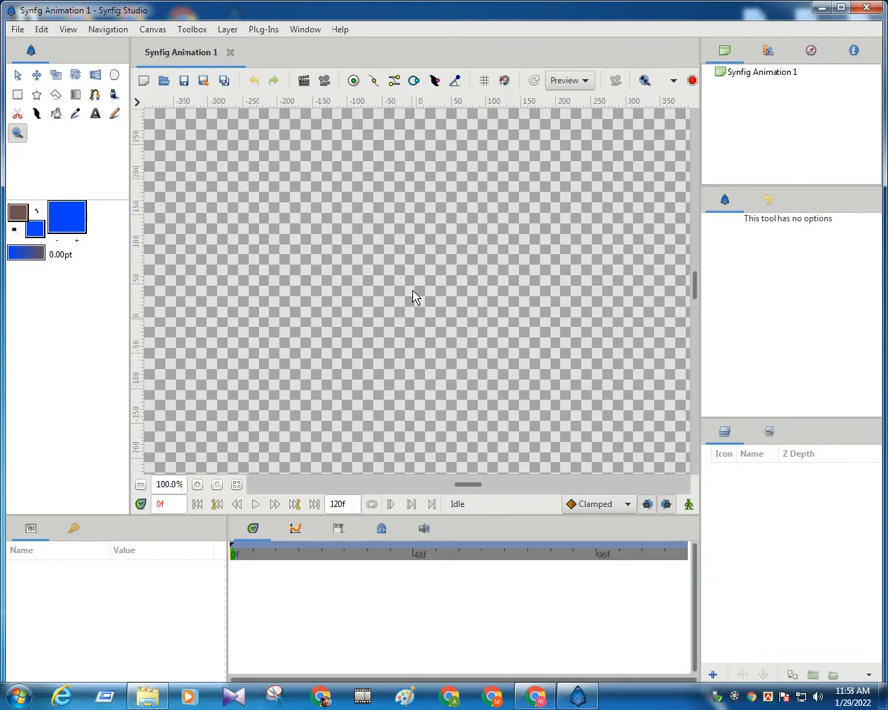
pyautogui.click(141, 485)
pyautogui.click(141, 484)
pyautogui.click(141, 484)
pyautogui.click(141, 484)
pyautogui.click(141, 484)
pyautogui.click(141, 484)
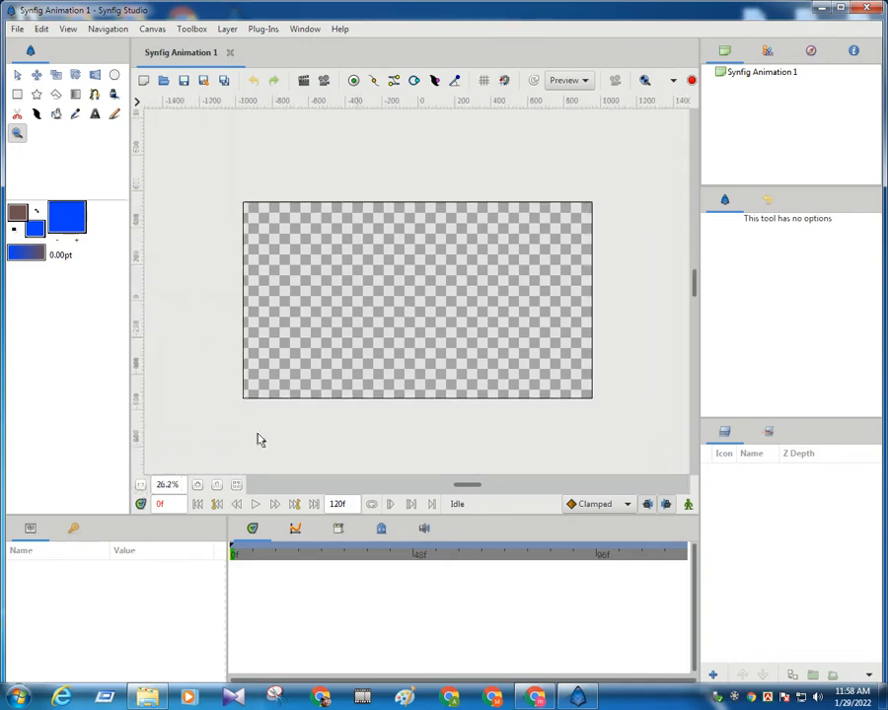
# - Pan around the canvas and zoom in to 41.0% with the Zoom tool
pyautogui.scroll(-1, 415, 311)
pyautogui.scroll(1, 415, 311)
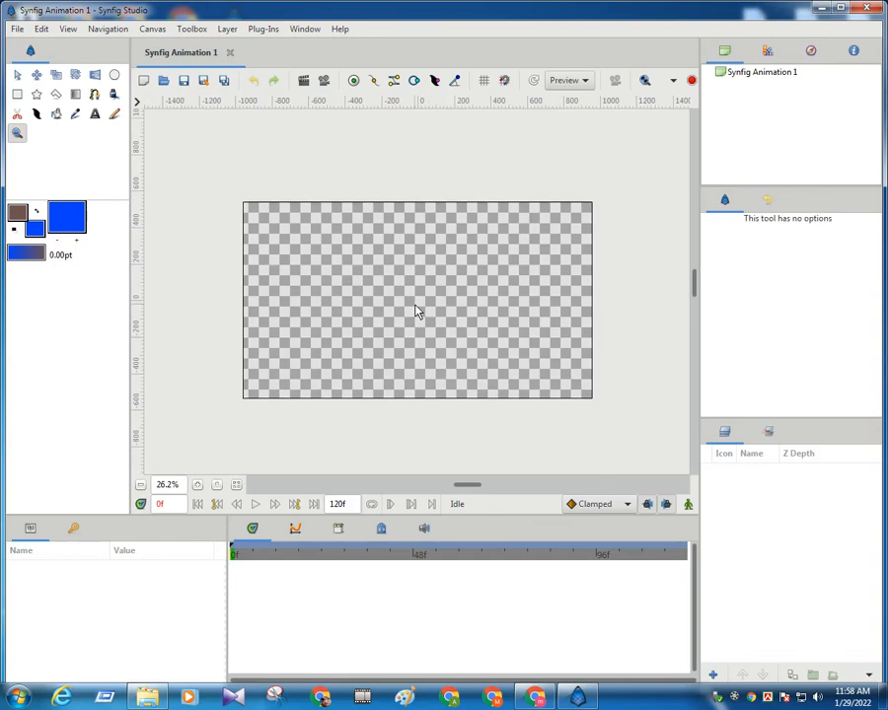
pyautogui.scroll(-1, 415, 312)
pyautogui.scroll(1, 415, 311)
pyautogui.click(415, 312)
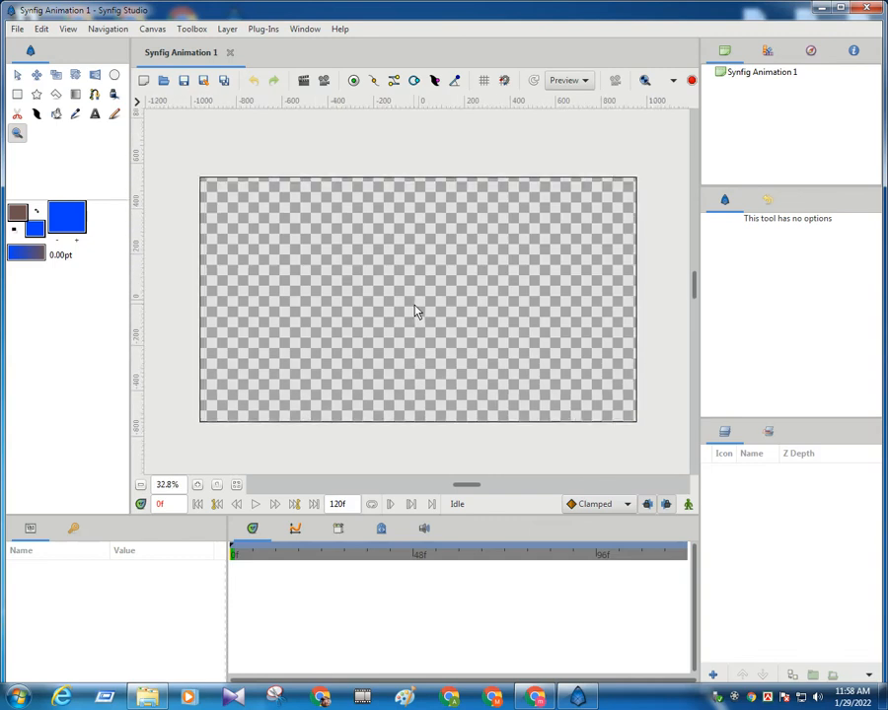
pyautogui.hscroll(1, 416, 312)
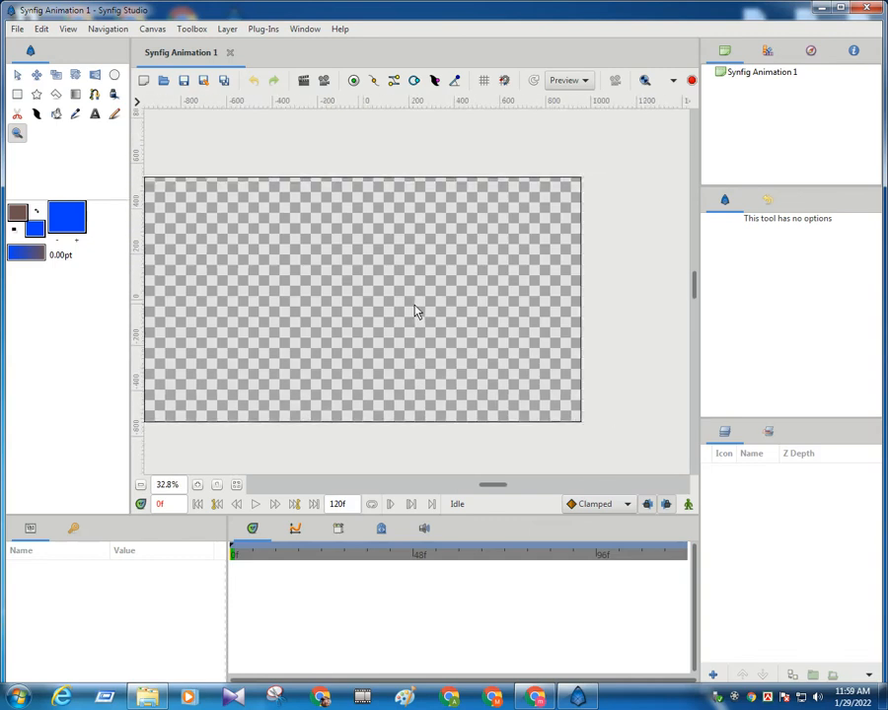
pyautogui.hscroll(-1, 415, 311)
pyautogui.hscroll(1, 415, 312)
pyautogui.scroll(-1, 416, 312)
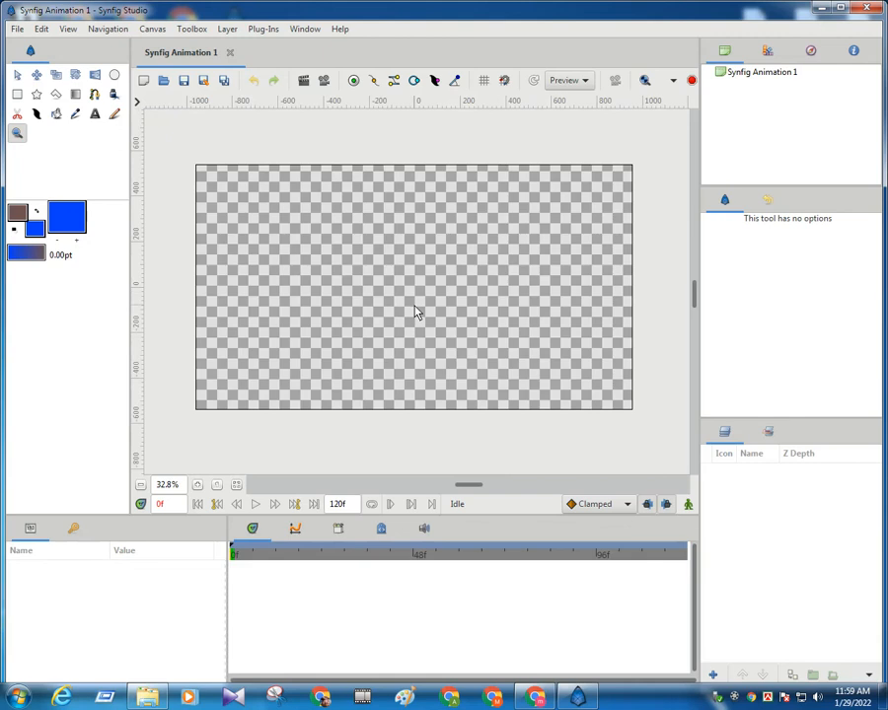
pyautogui.click(415, 312)
pyautogui.rightClick(416, 311)
pyautogui.click(364, 289)
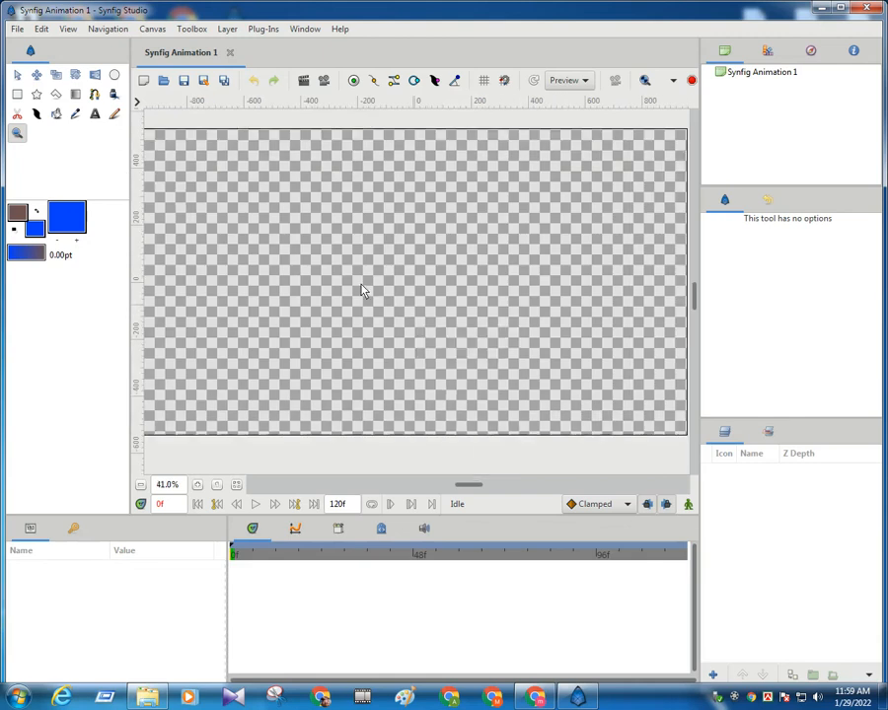
# - Zoom the canvas in and out in turn with the zoom controls, finishing at 32.8%
pyautogui.click(197, 485)
pyautogui.click(141, 485)
pyautogui.click(141, 484)
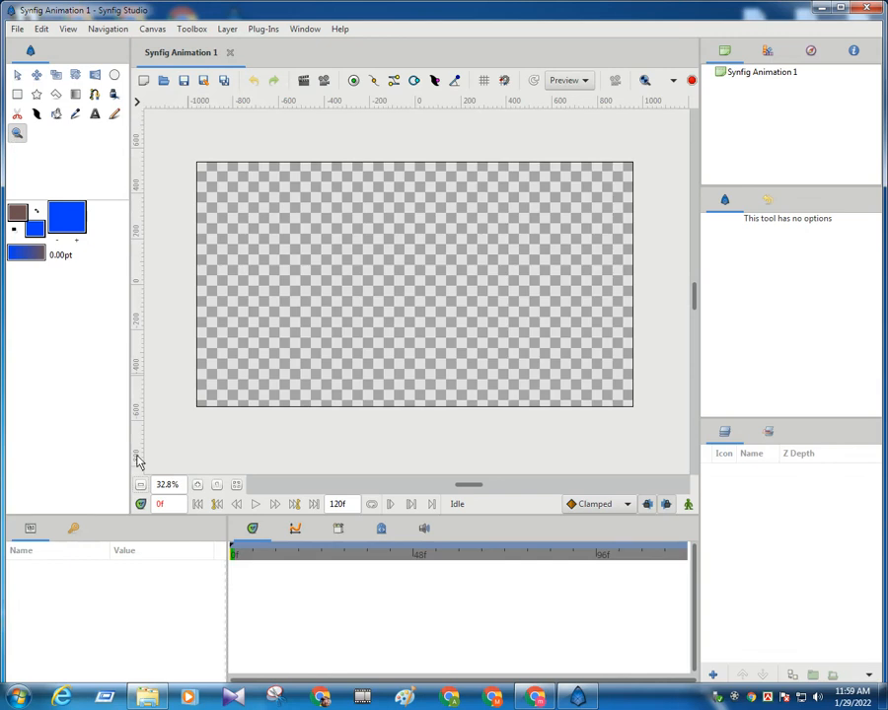
pyautogui.click(141, 484)
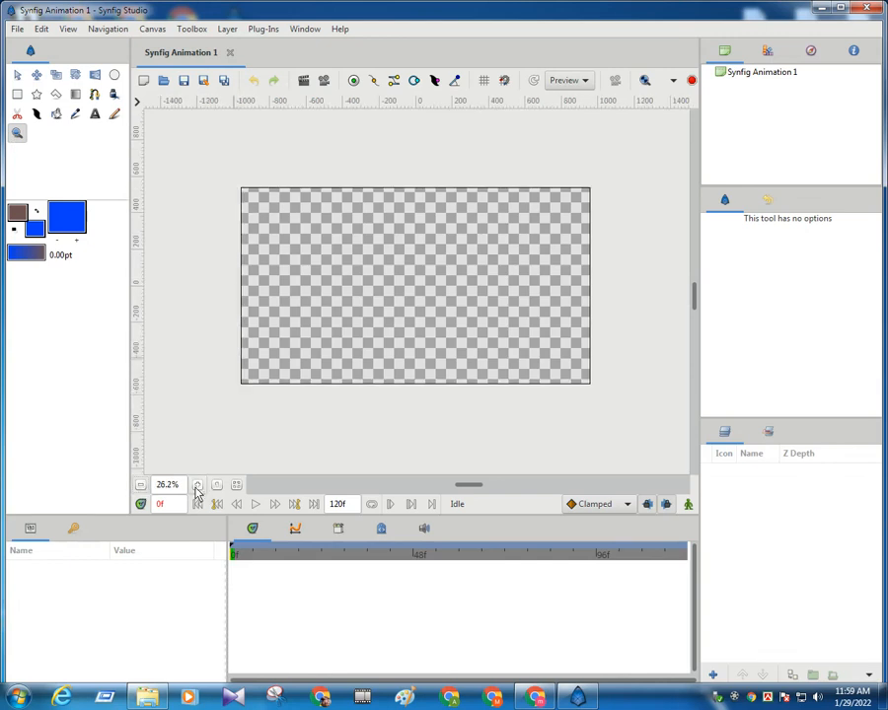
pyautogui.click(197, 487)
pyautogui.click(195, 487)
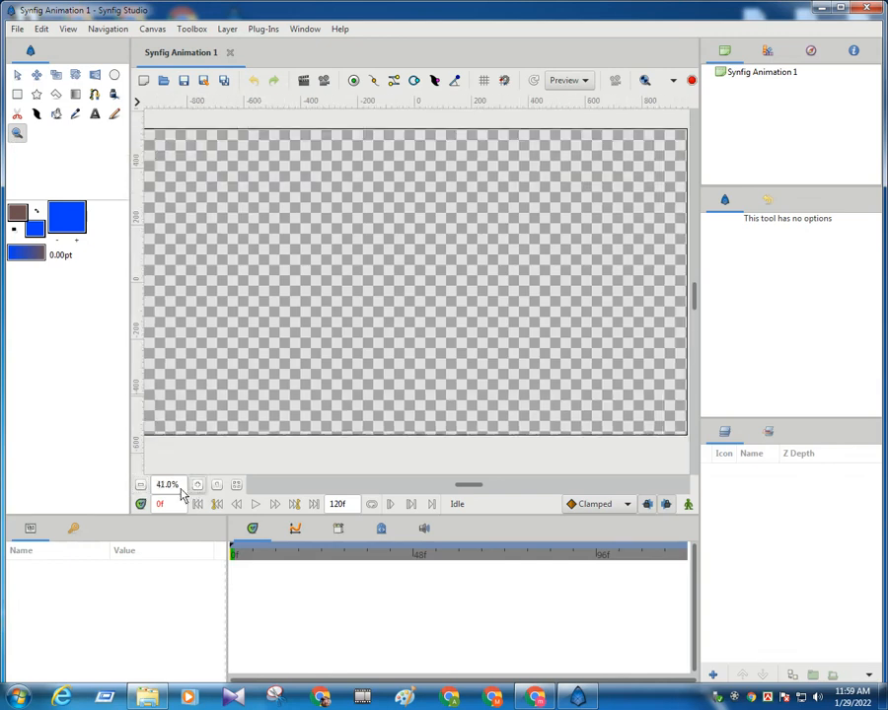
pyautogui.click(141, 485)
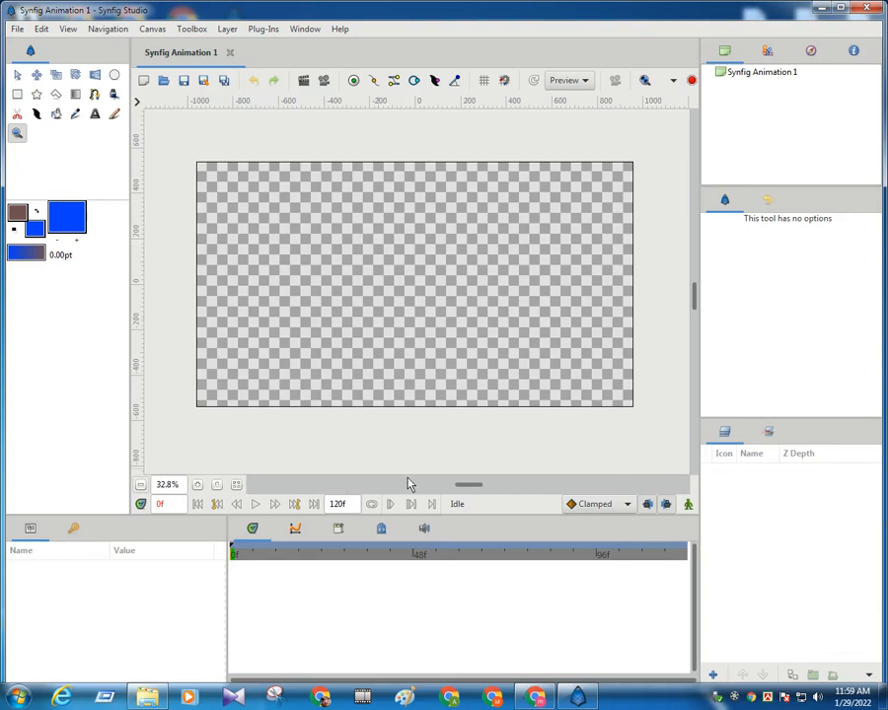
pyautogui.click(726, 699)
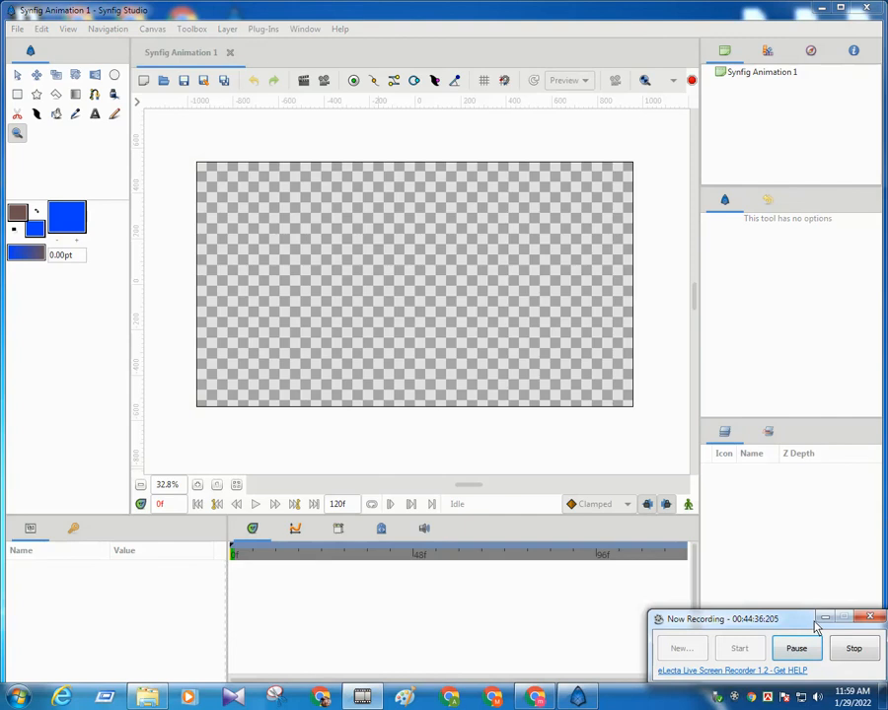
pyautogui.click(825, 619)
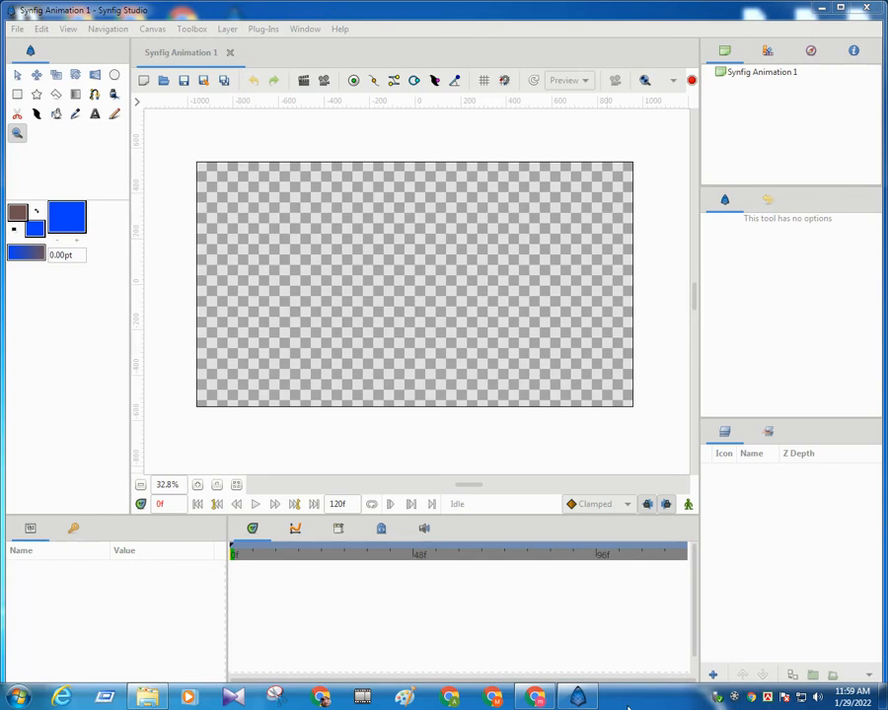
pyautogui.click(732, 697)
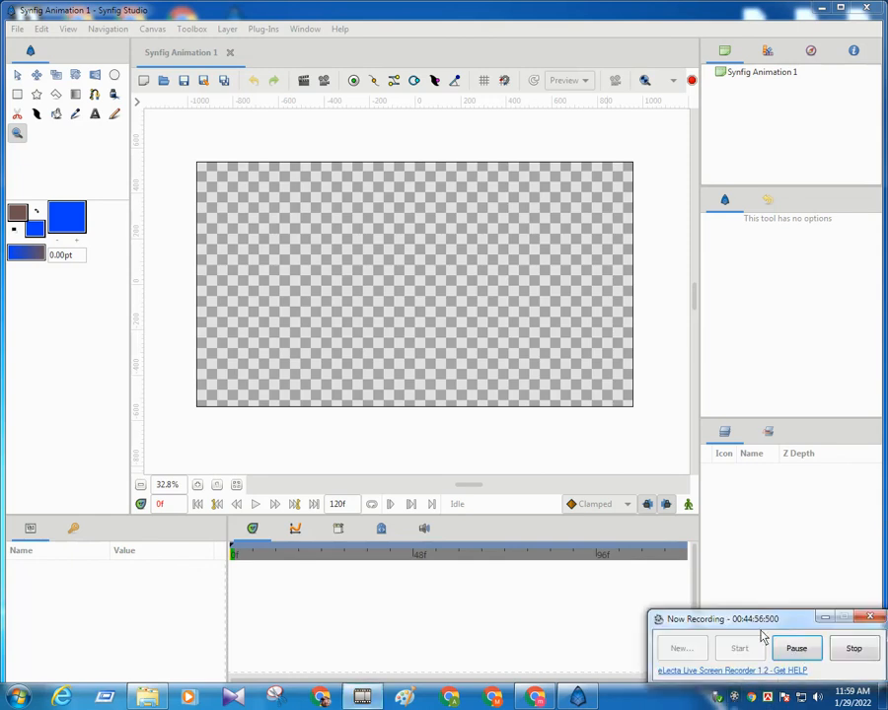